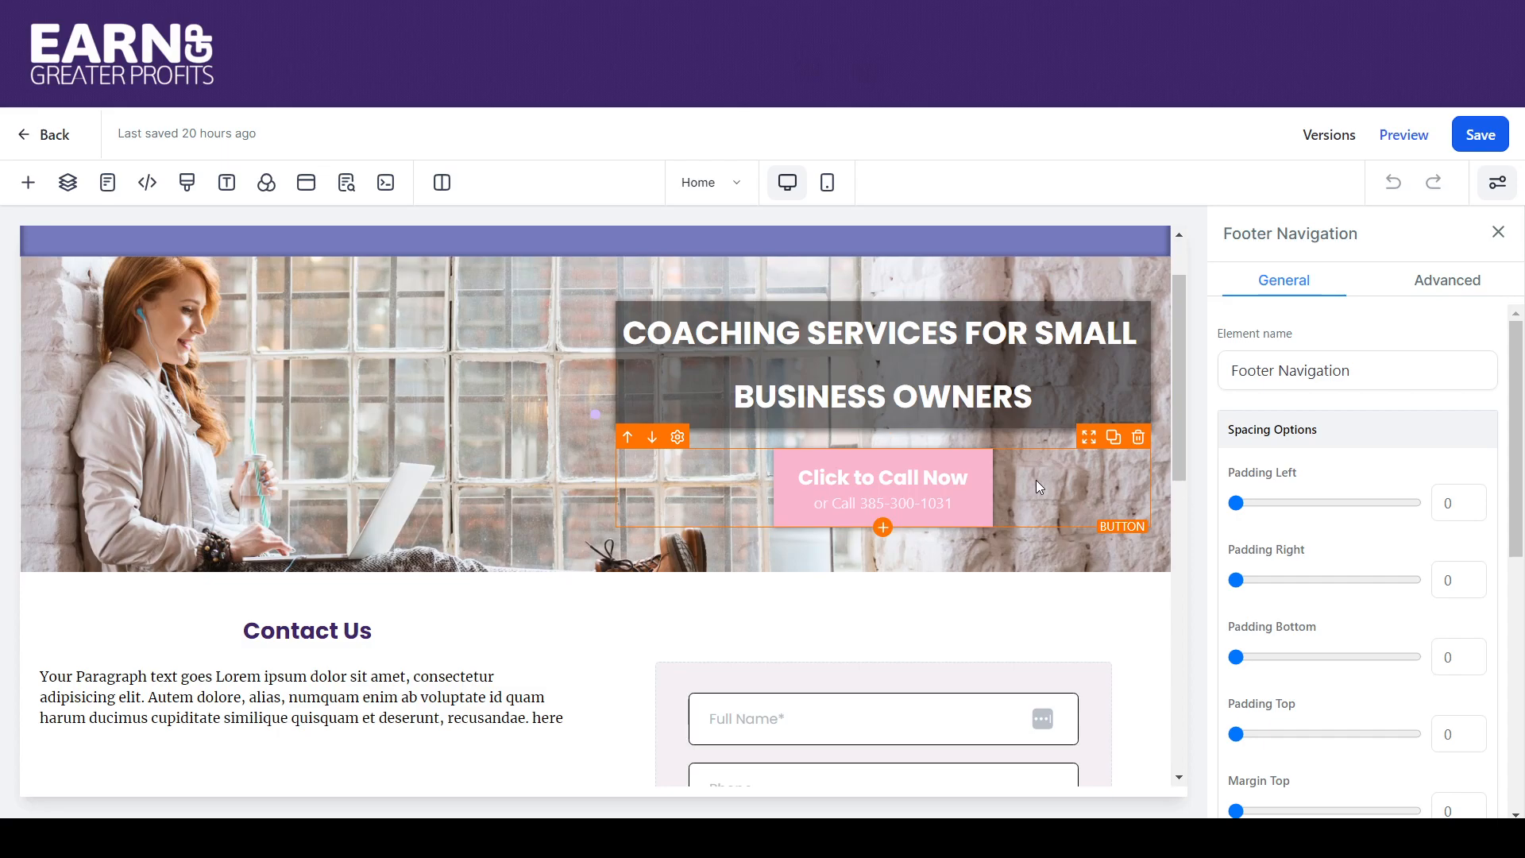
Step: Add a new section directly below the hero banner, above the Contact Us section
left_click_drag(1178, 390, 1210, 518)
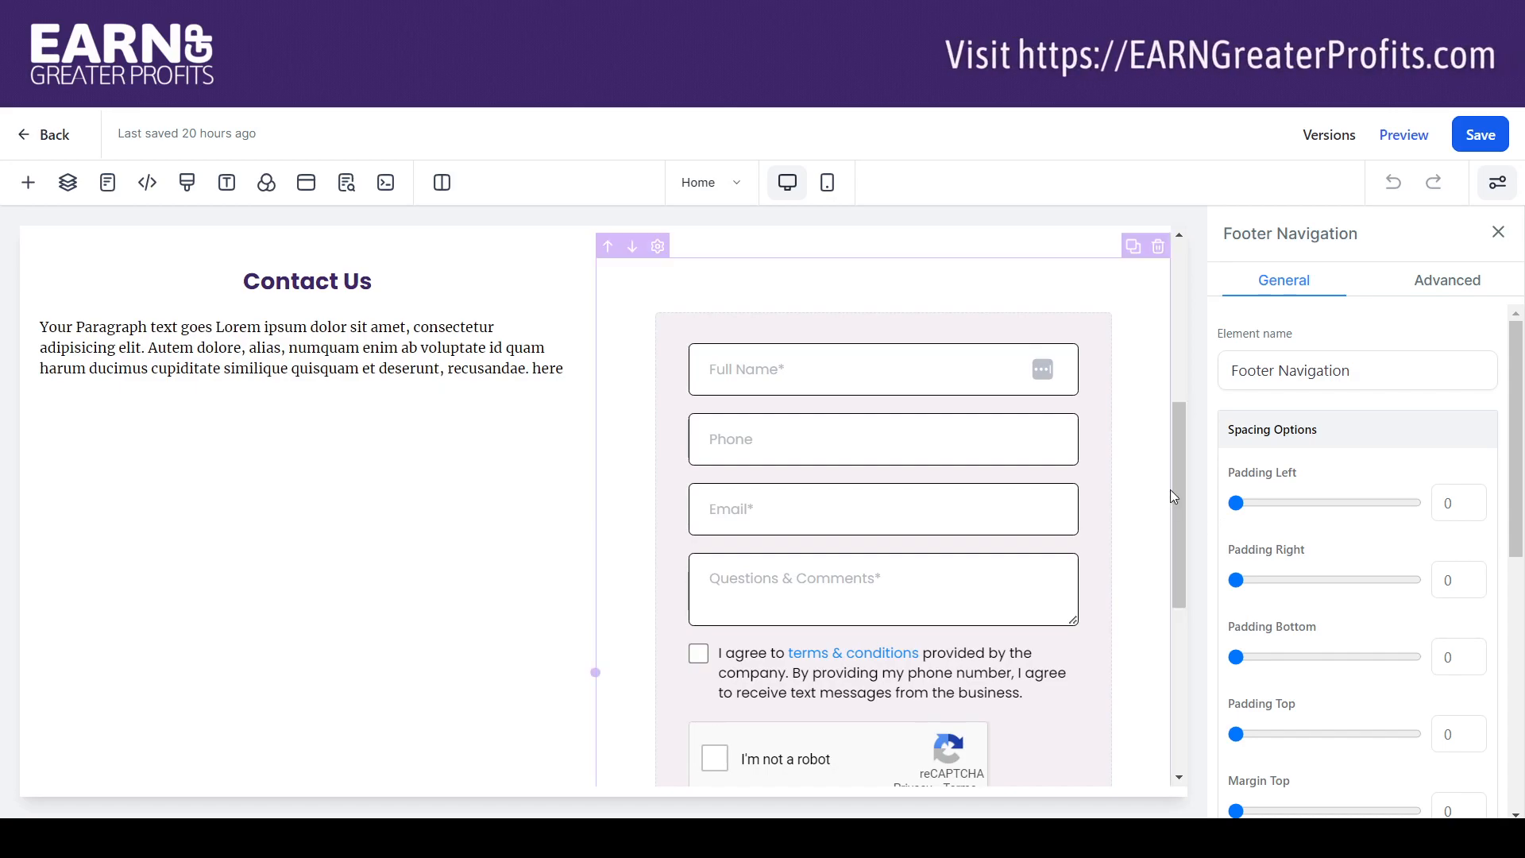
left_click_drag(1175, 486, 1165, 368)
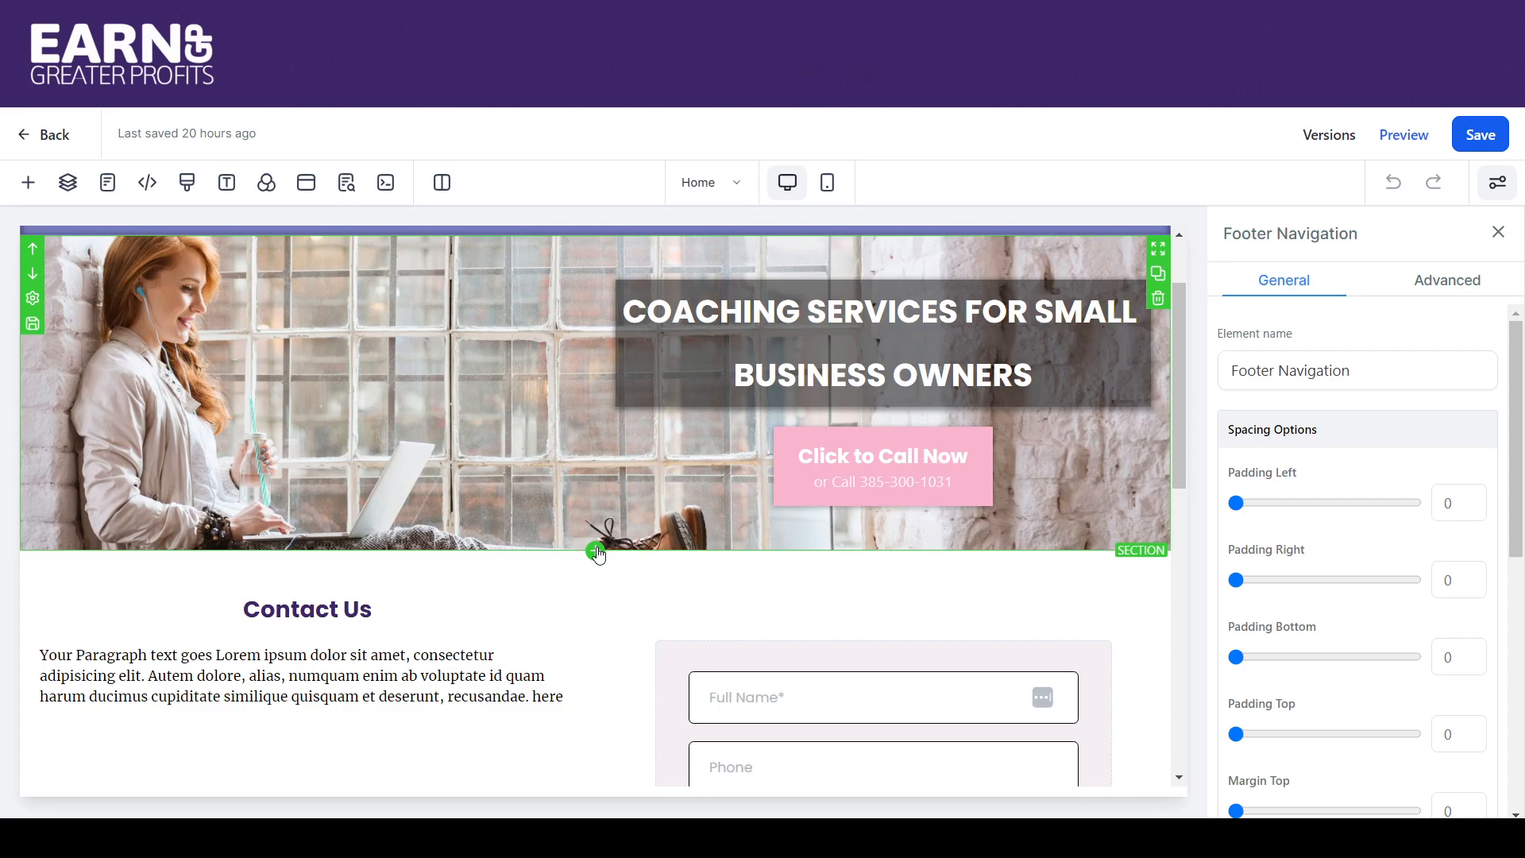
left_click(595, 550)
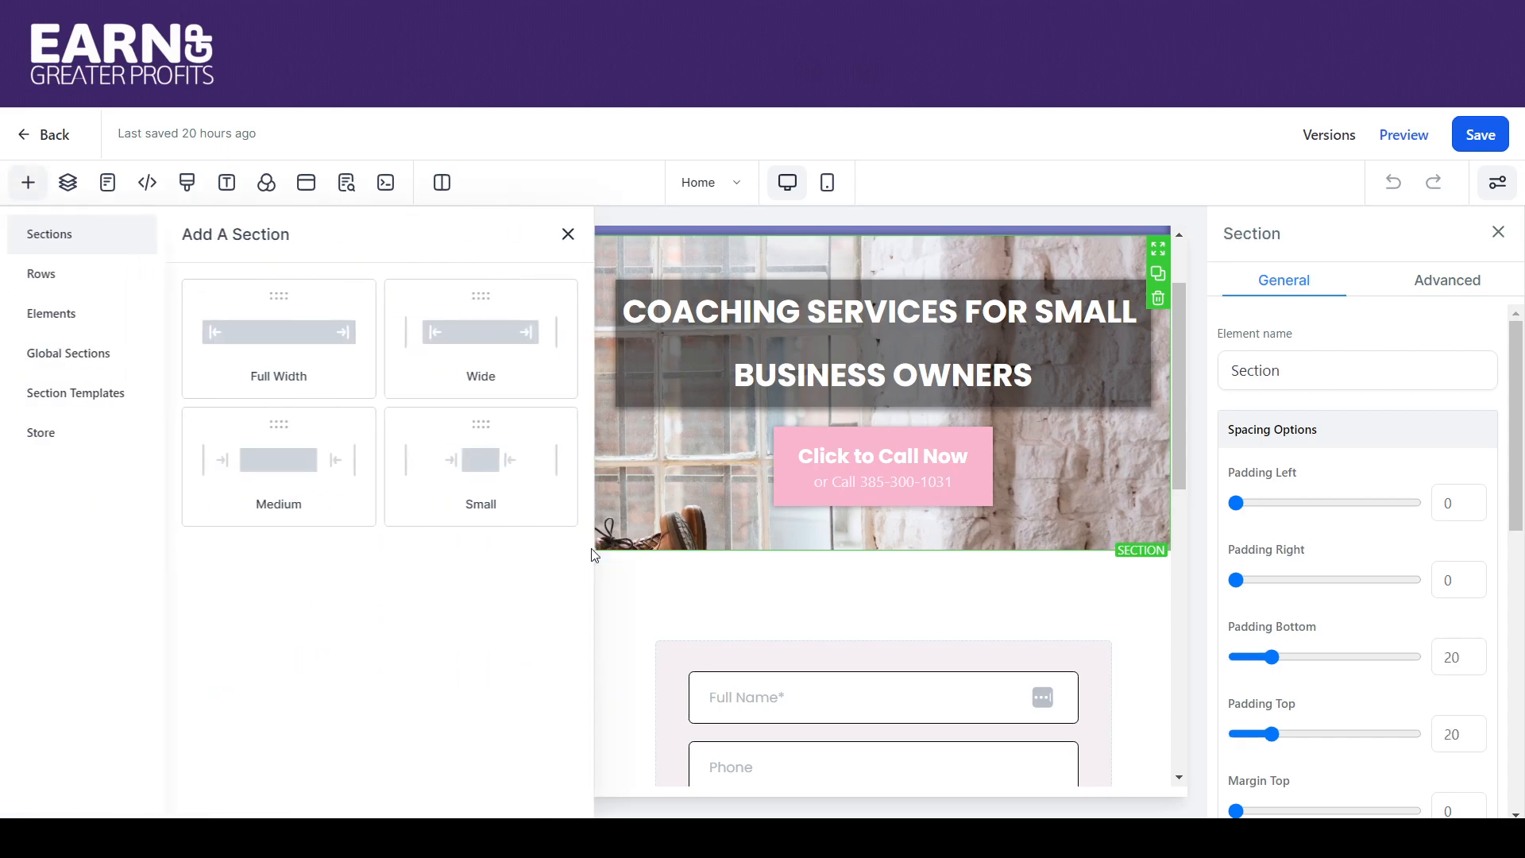
left_click_drag(546, 472, 642, 561)
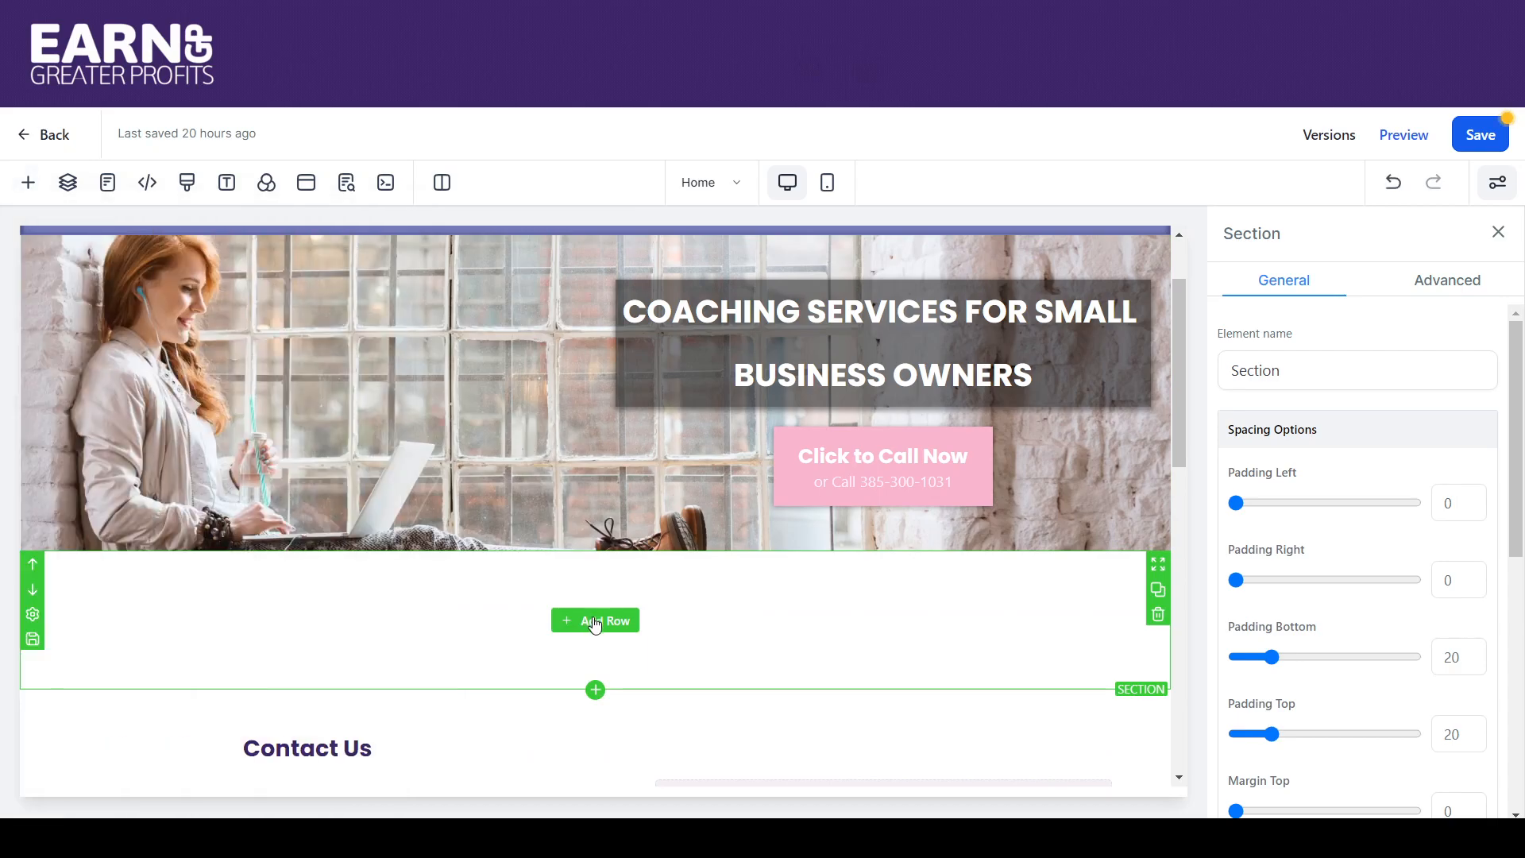
Step: Insert a two-column row in the new section and place an image element in its first column
left_click(595, 621)
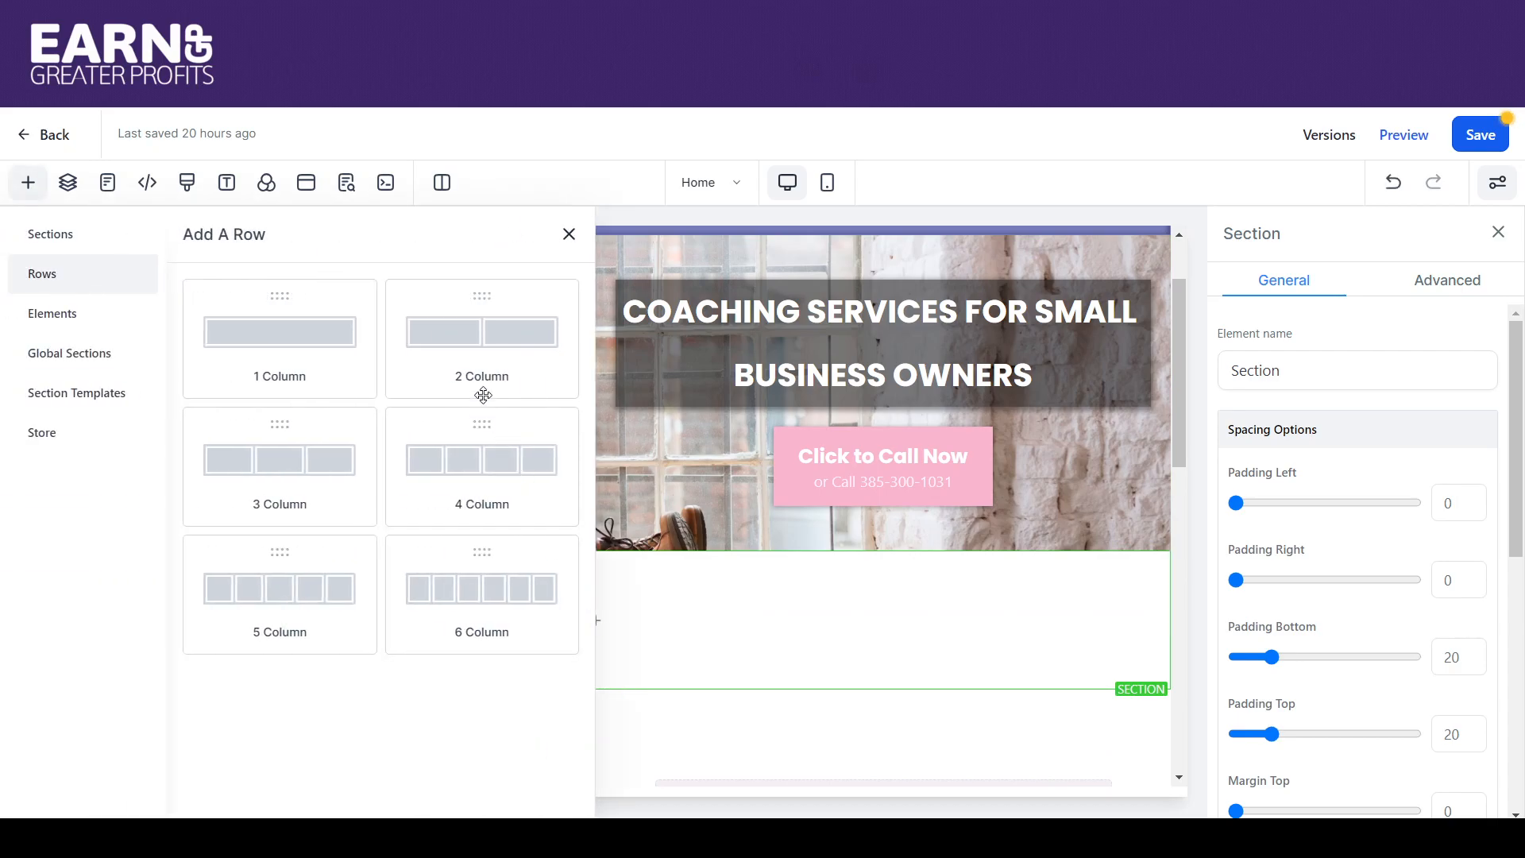
left_click_drag(487, 369, 673, 556)
left_click_drag(635, 673, 624, 708)
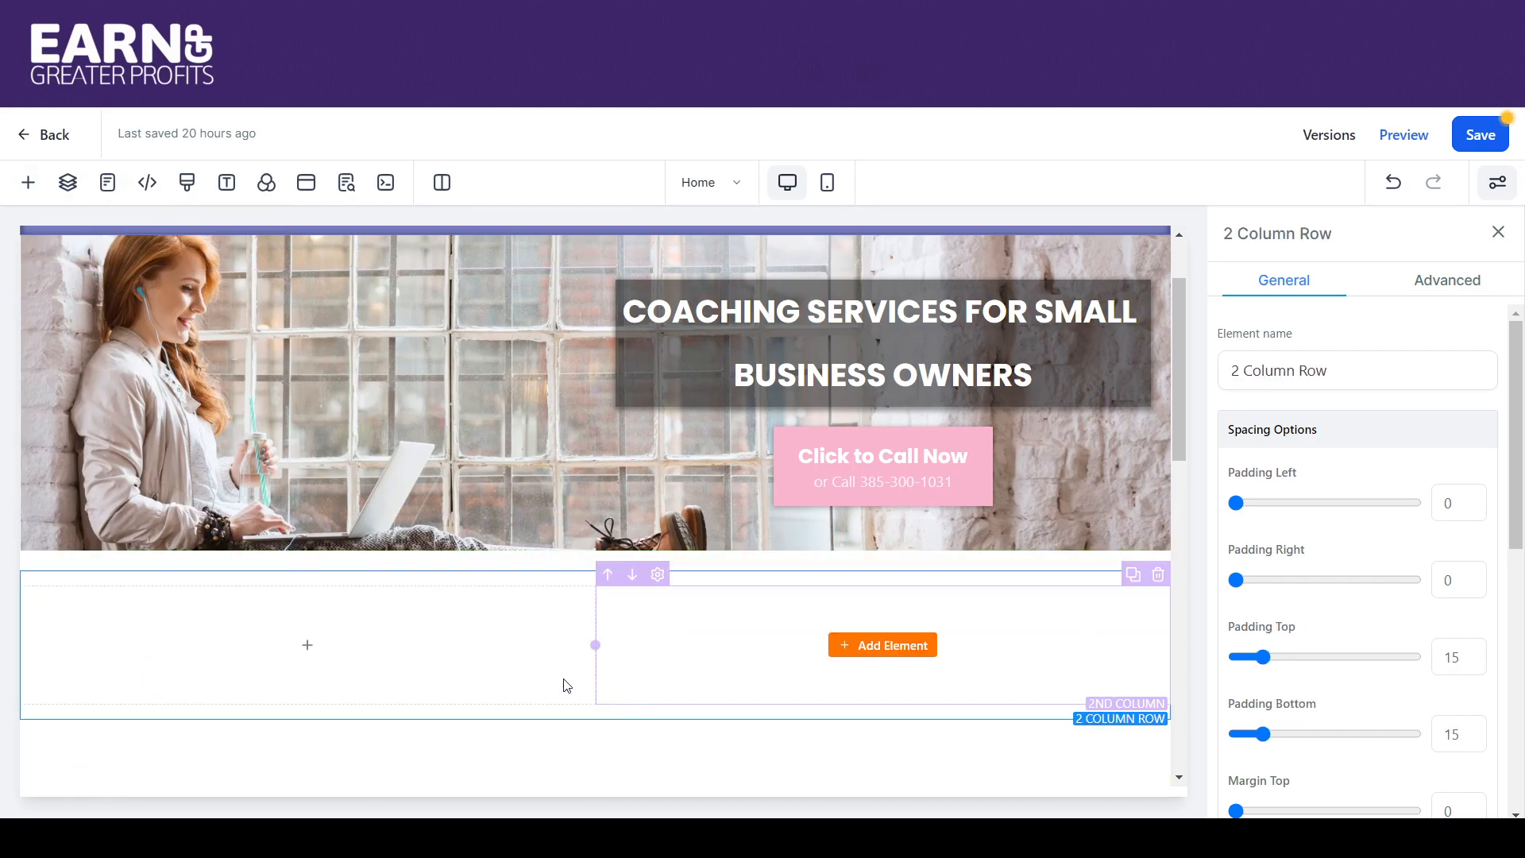
left_click(298, 648)
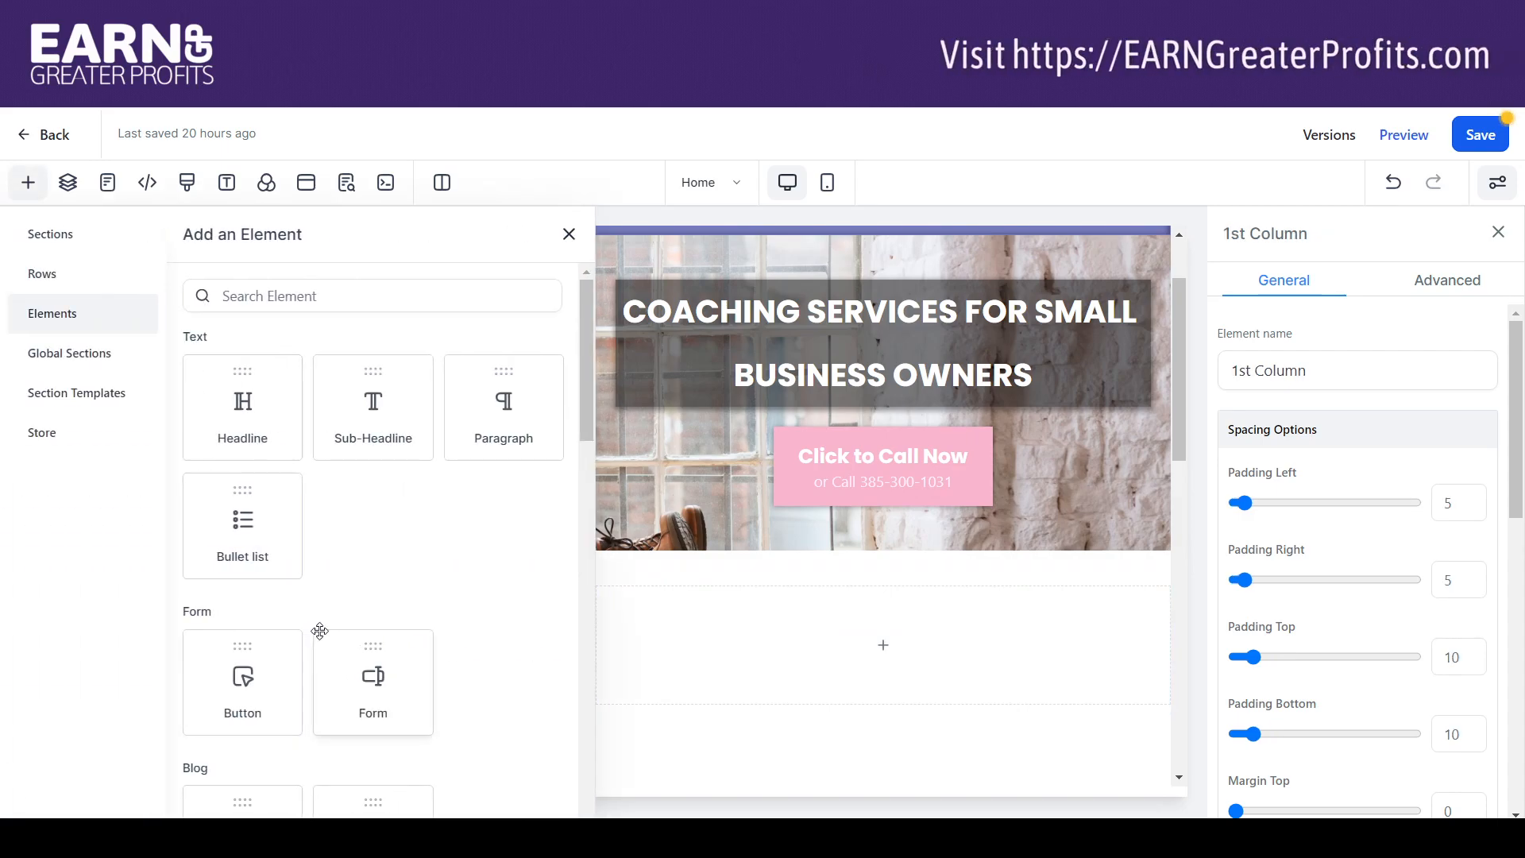
left_click_drag(582, 407, 350, 659)
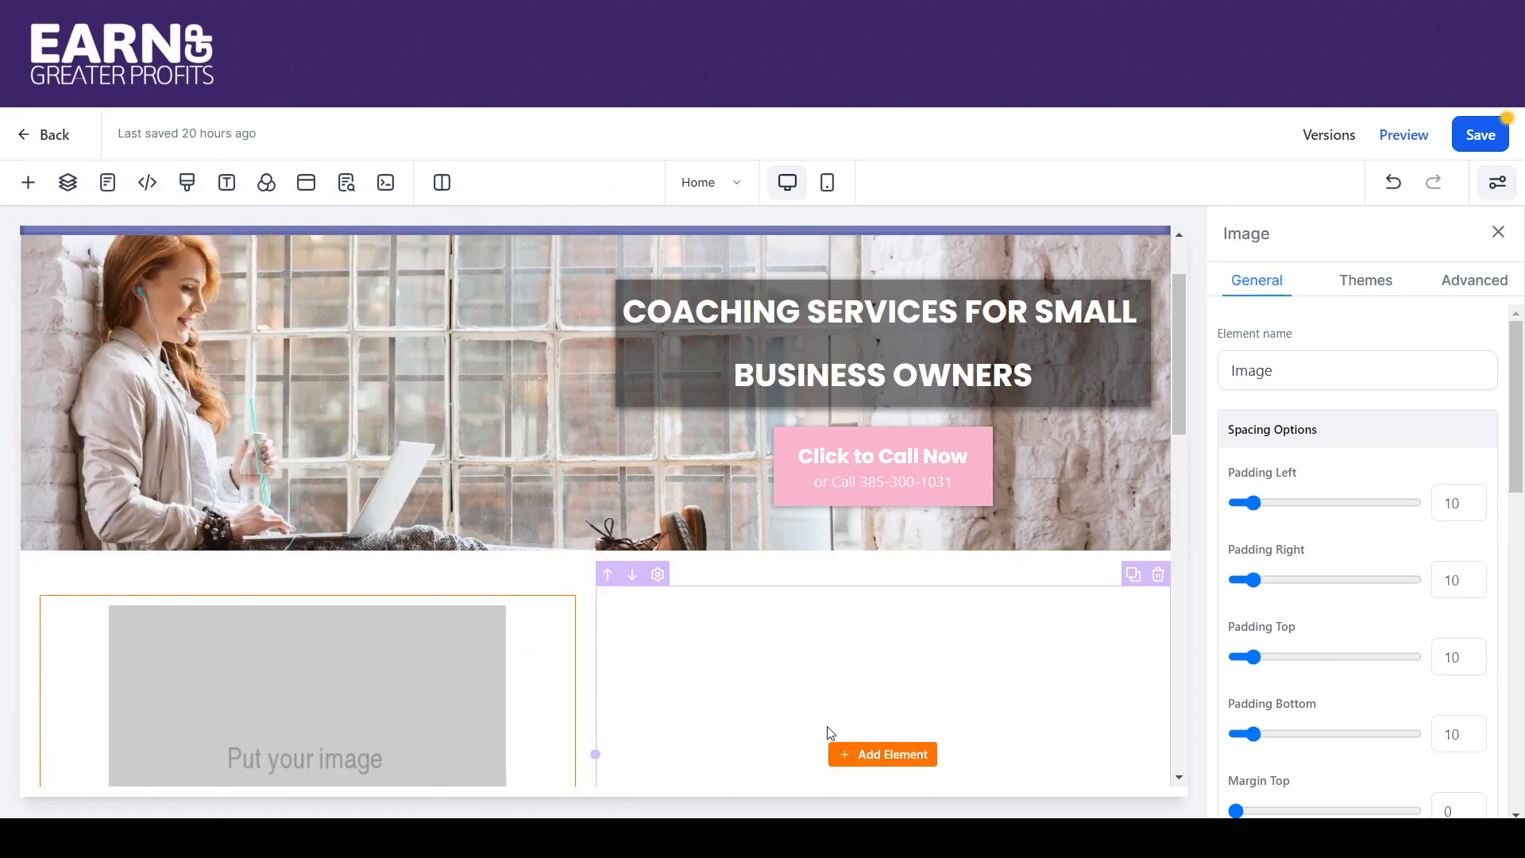
Step: Add a sub-headline element to the second column, beside the image placeholder
left_click_drag(1182, 356, 1174, 425)
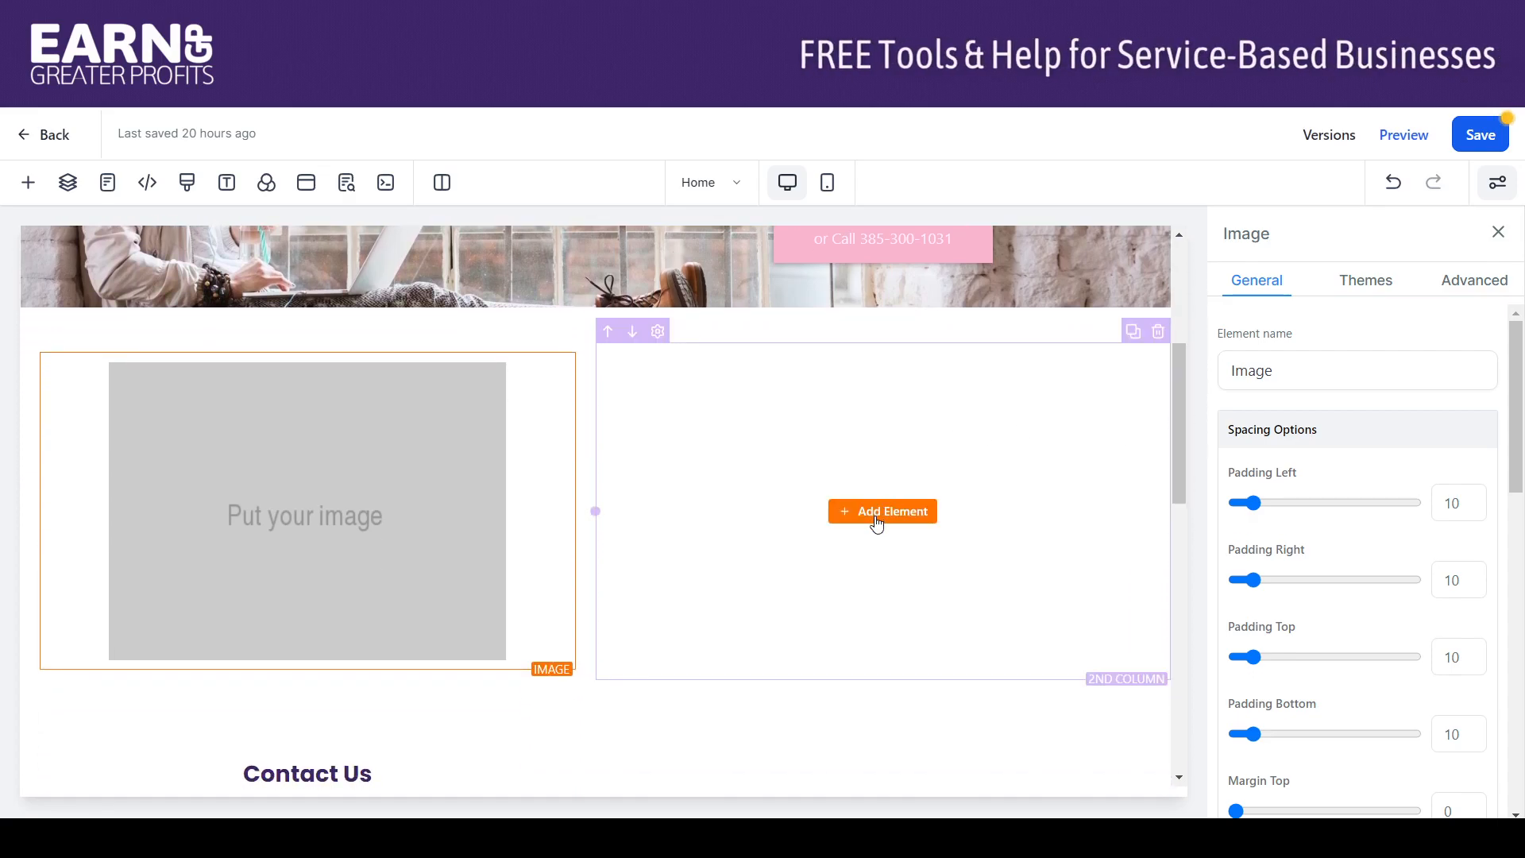
left_click(876, 519)
left_click_drag(583, 475, 564, 318)
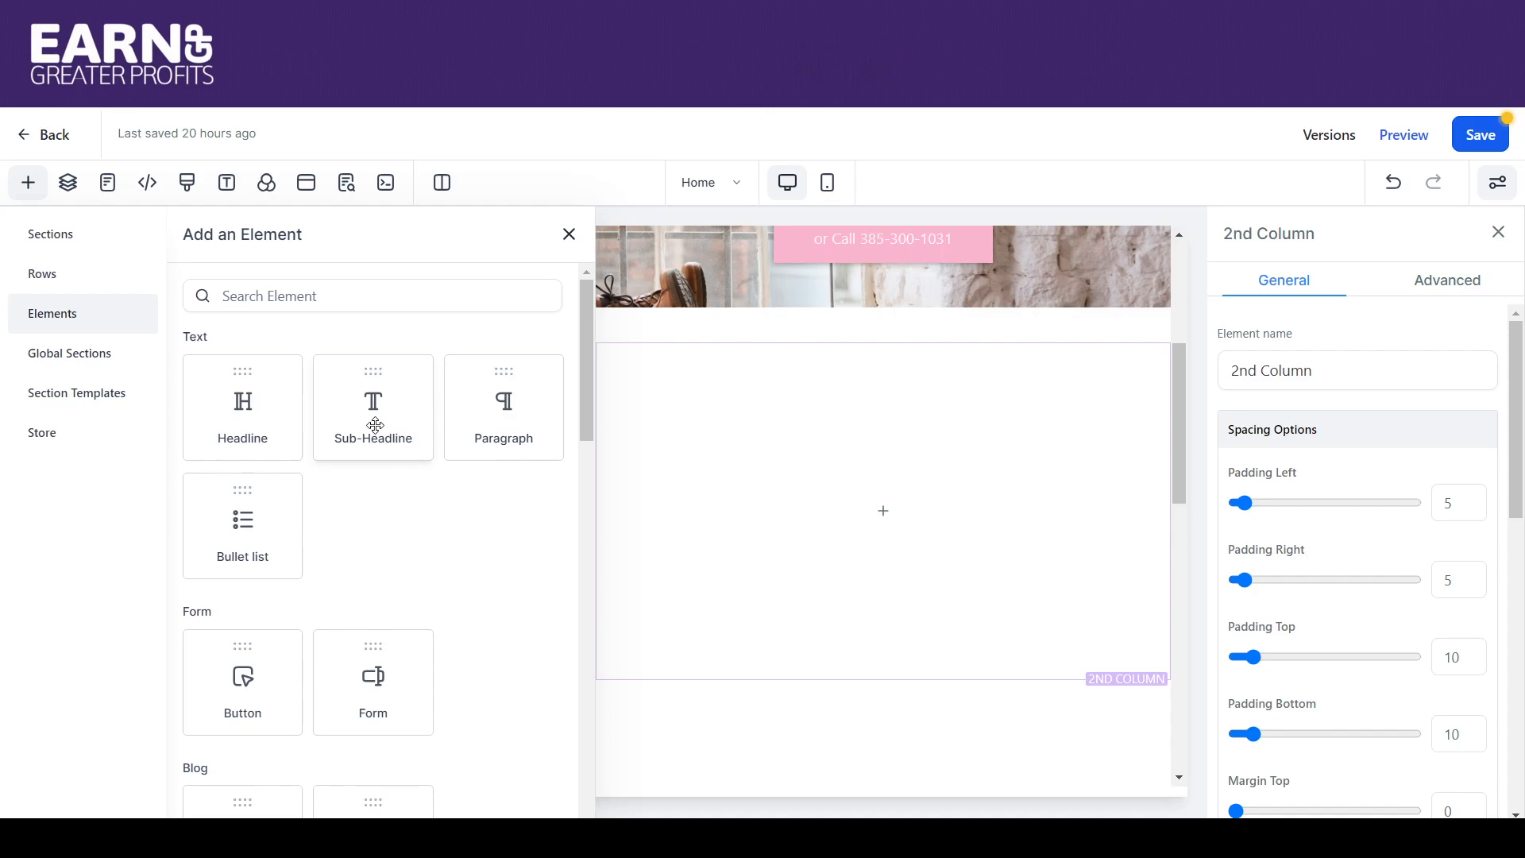
left_click_drag(397, 413, 917, 506)
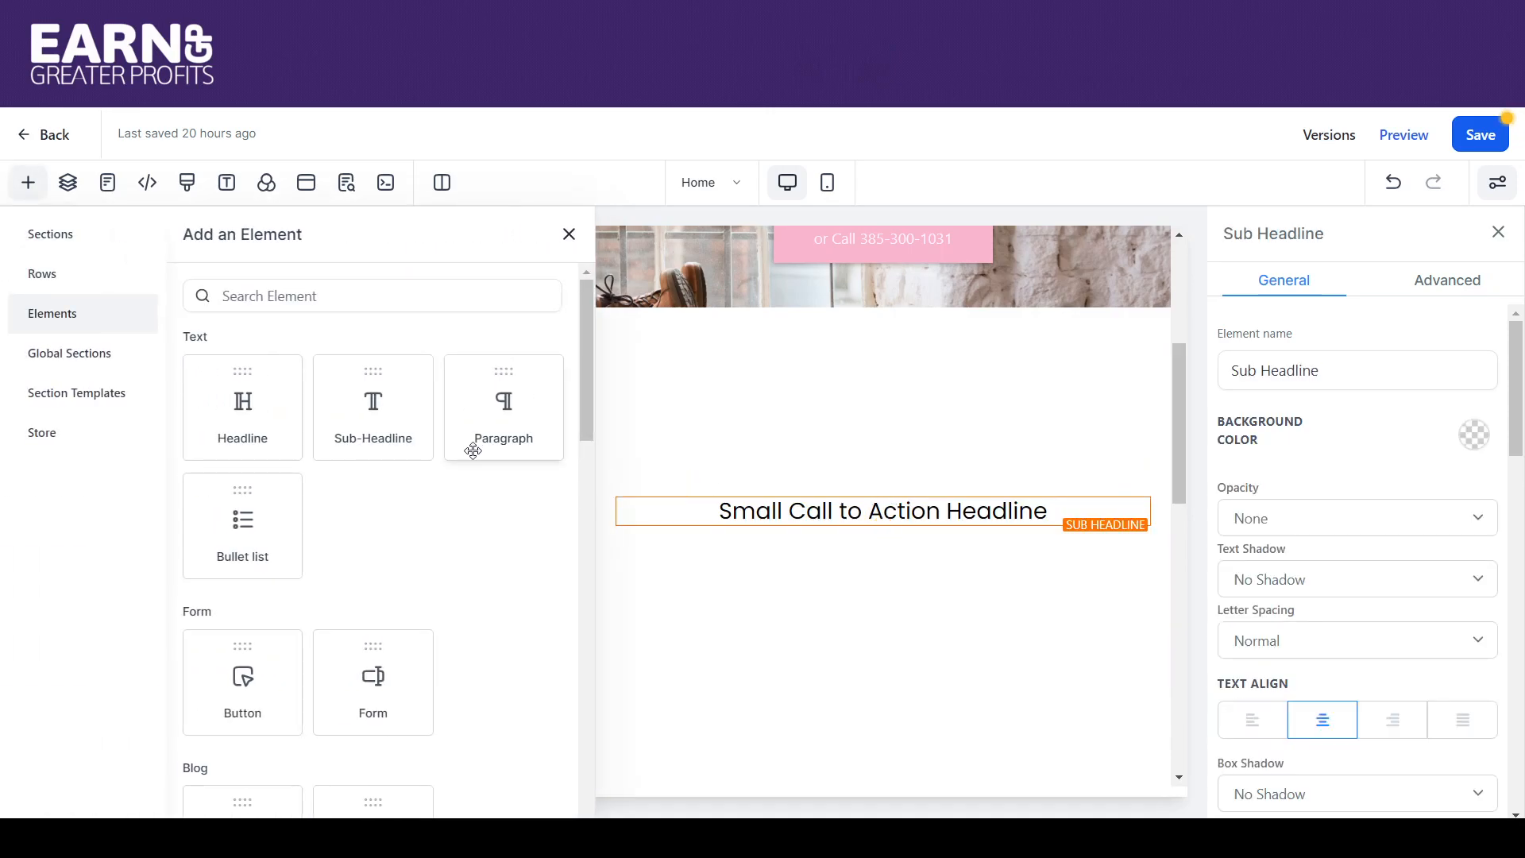
Step: Add a paragraph element below the sub-headline and a bullet list below the paragraph
left_click_drag(547, 448, 848, 611)
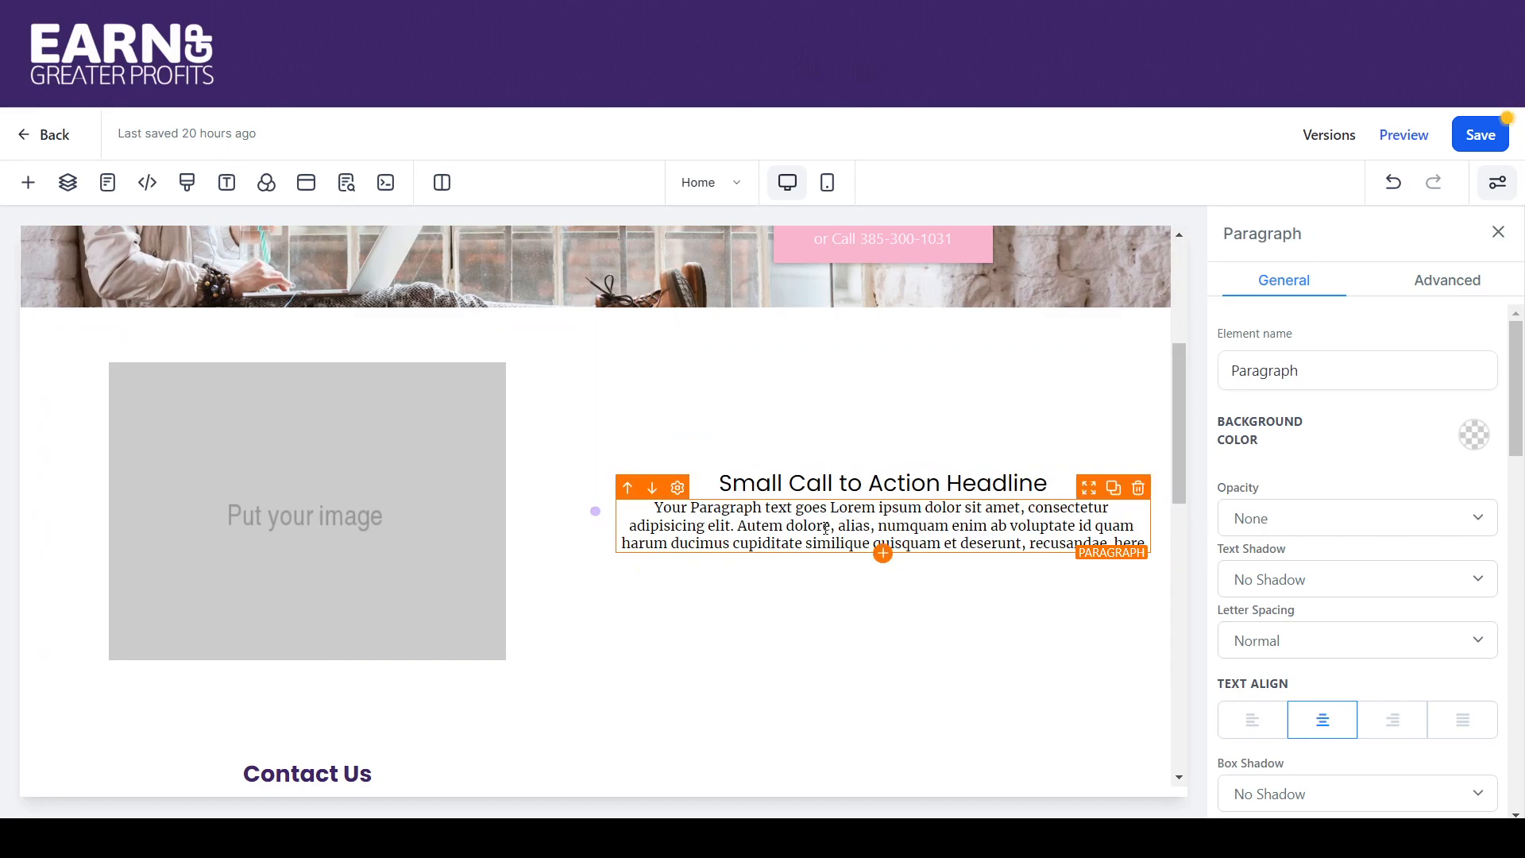
left_click(883, 553)
left_click_drag(286, 540, 866, 607)
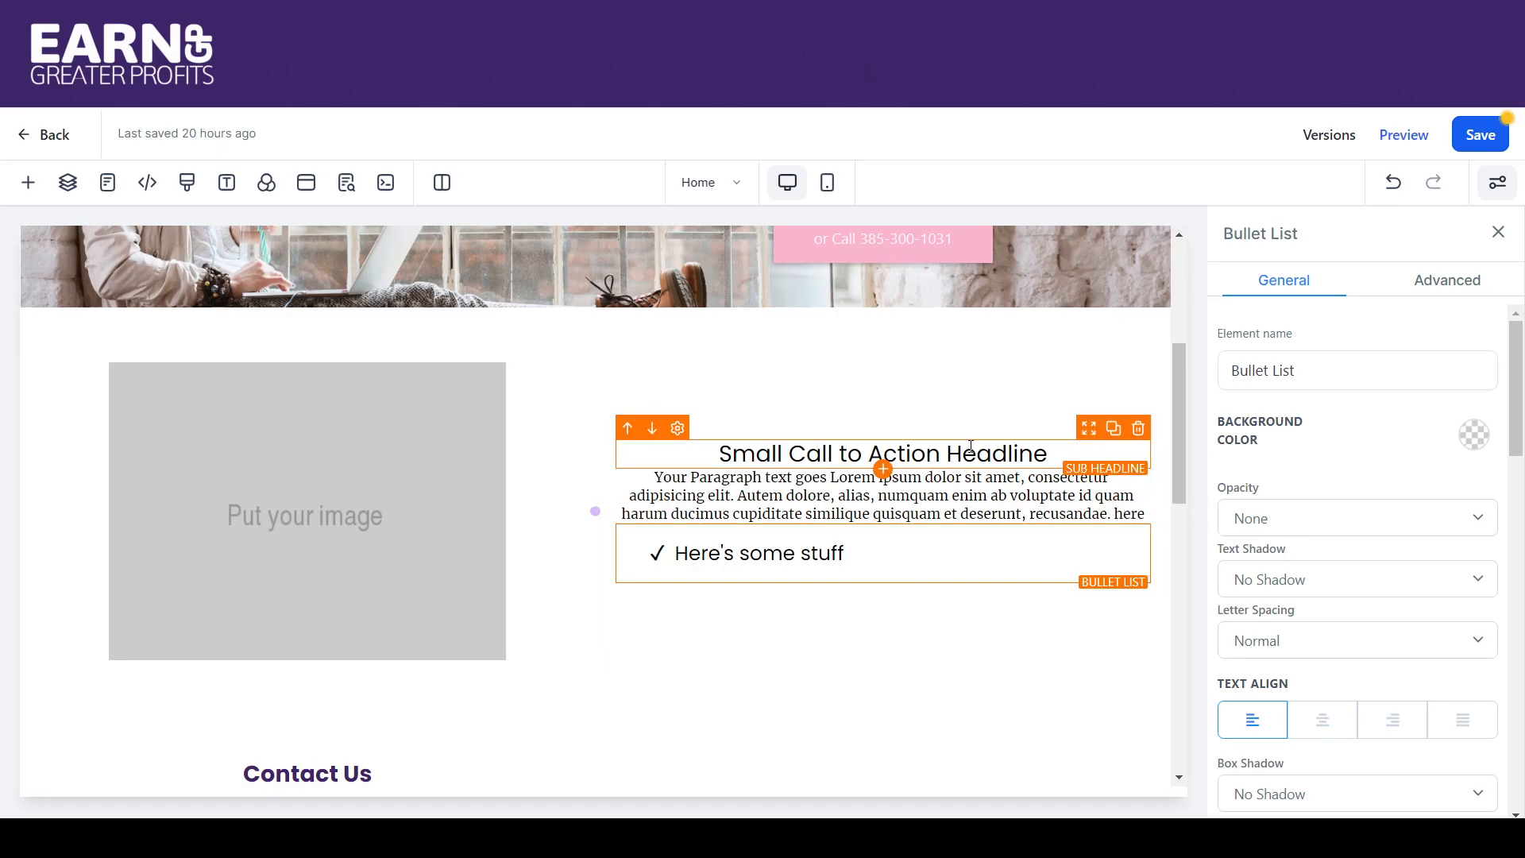
Step: Make the whole sub-headline text "Small Call to Action Headline" bold
left_click_drag(970, 447, 717, 471)
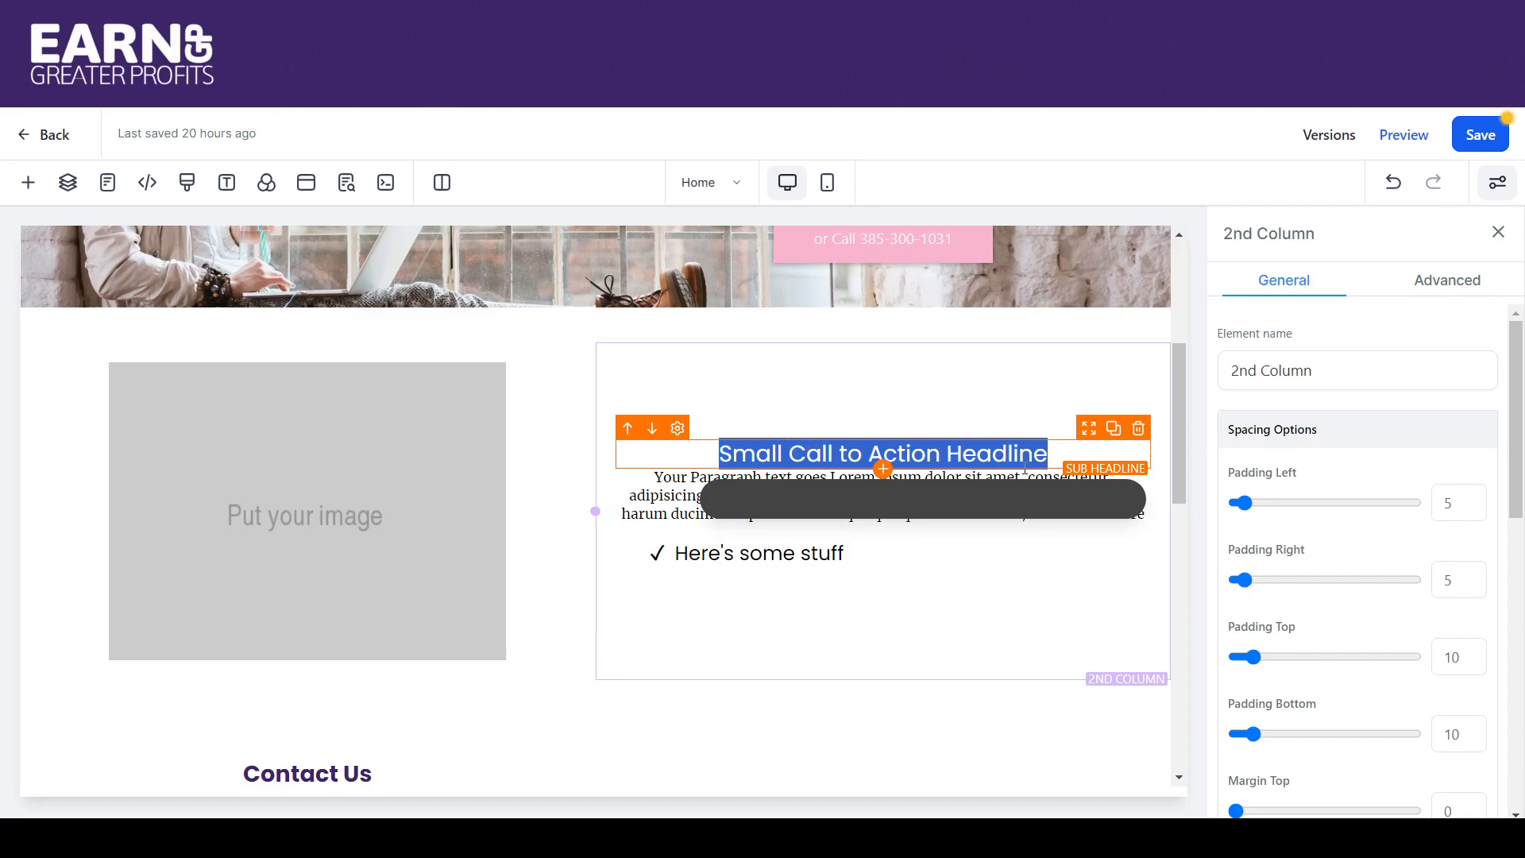
left_click(1058, 457)
left_click_drag(1048, 457, 751, 476)
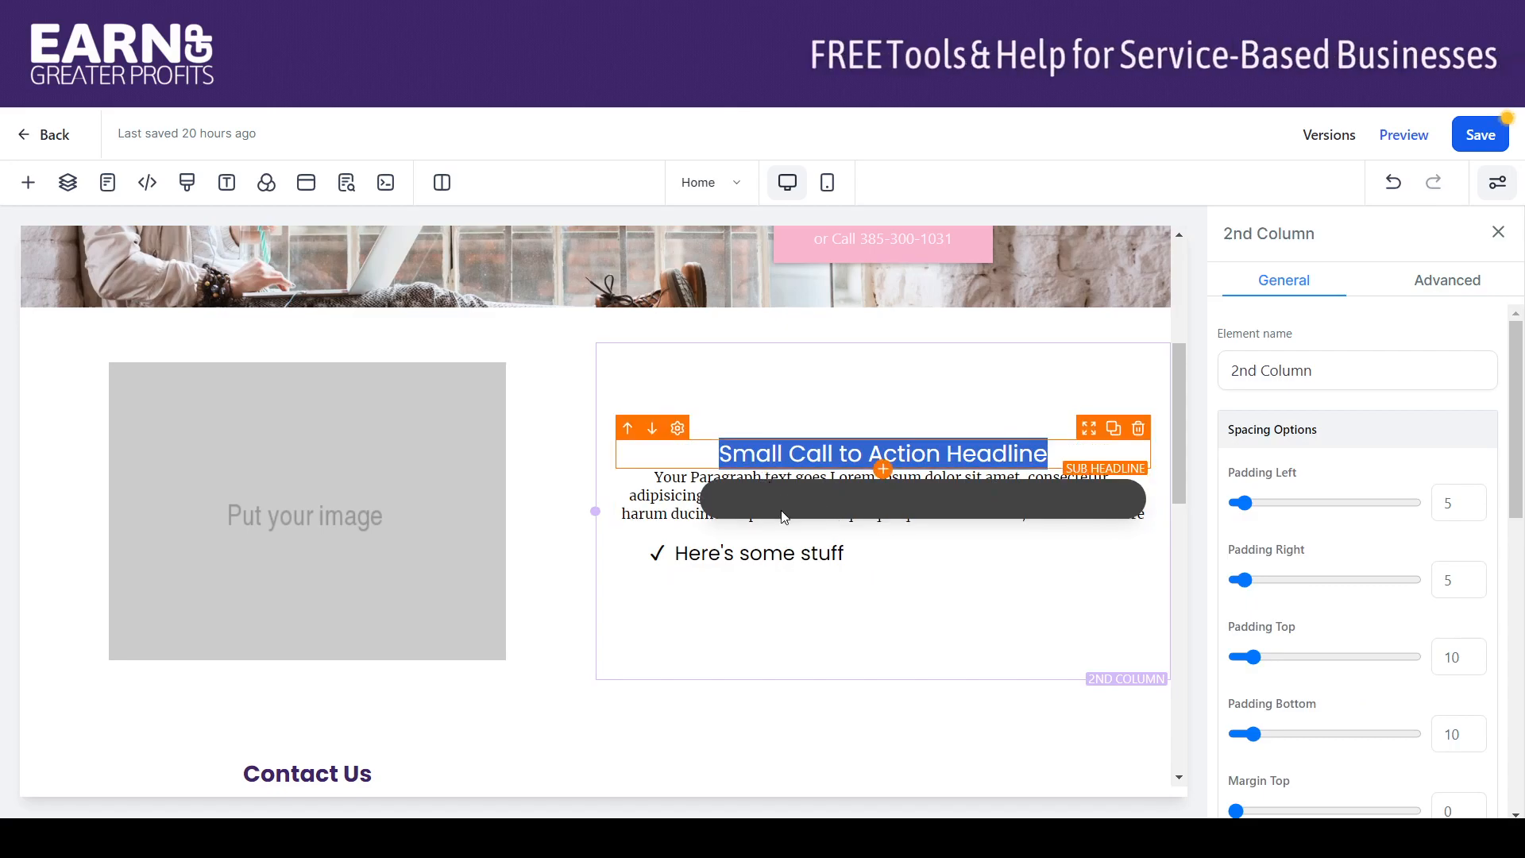
left_click(779, 503)
left_click_drag(721, 455, 1049, 459)
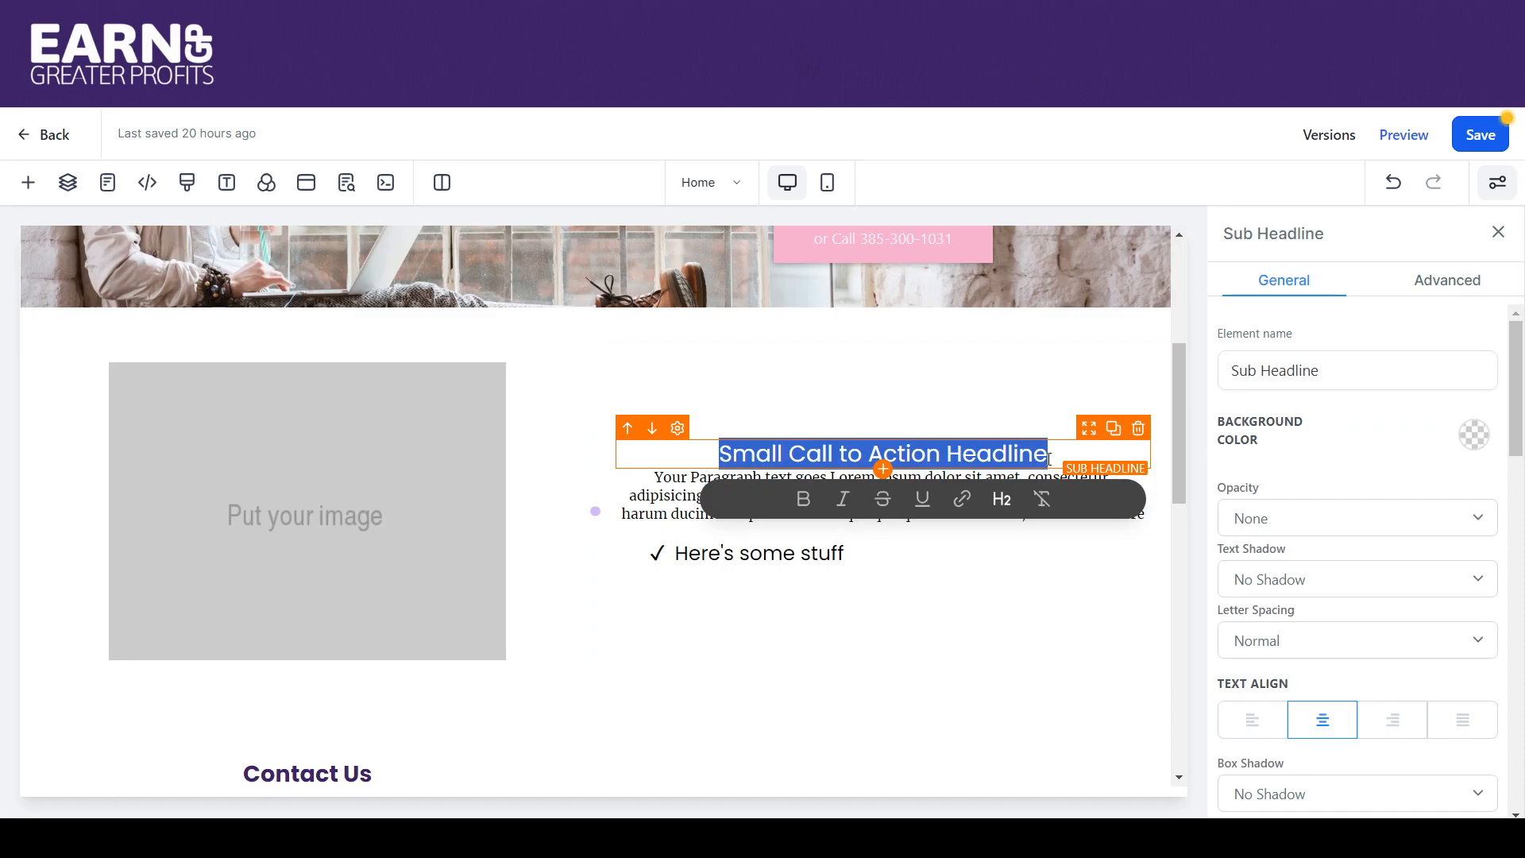
left_click(804, 509)
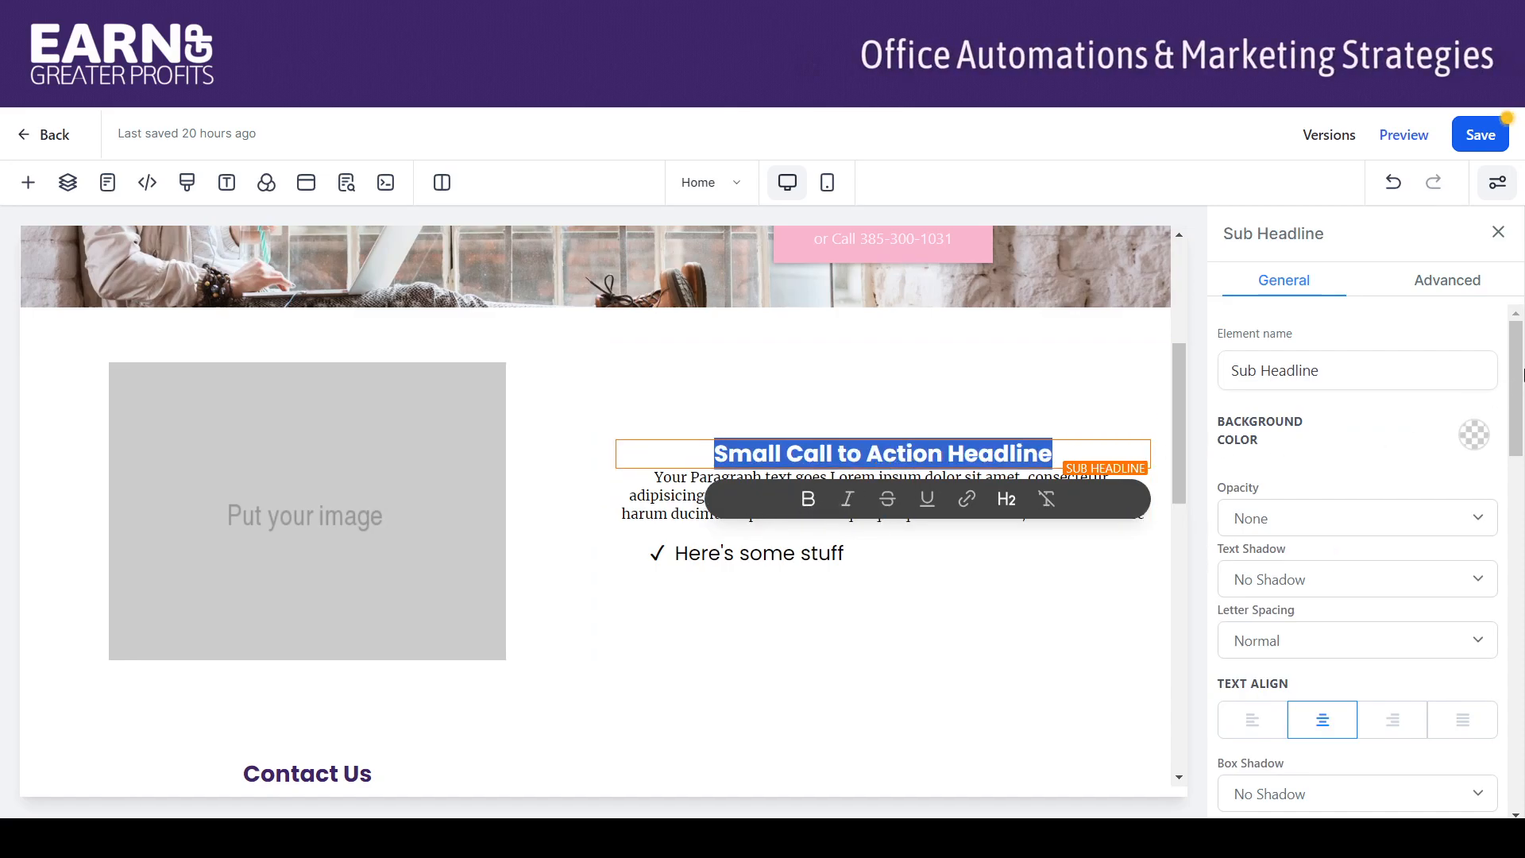
Step: Set the sub-headline's bottom padding to 20
scroll(1523, 407, "down", 2)
left_click_drag(1523, 406, 1516, 699)
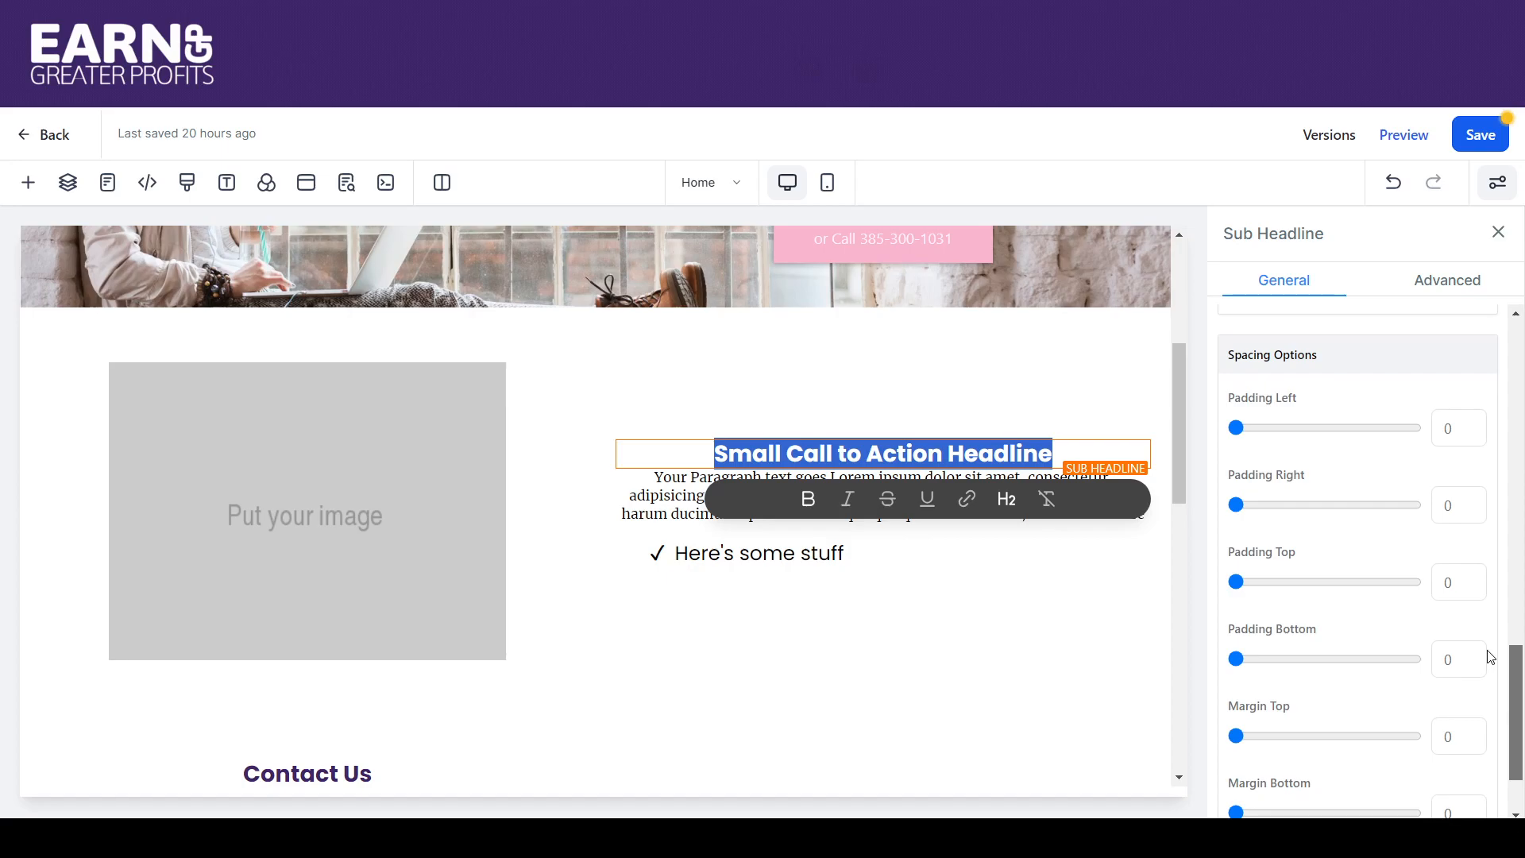
left_click(1451, 660)
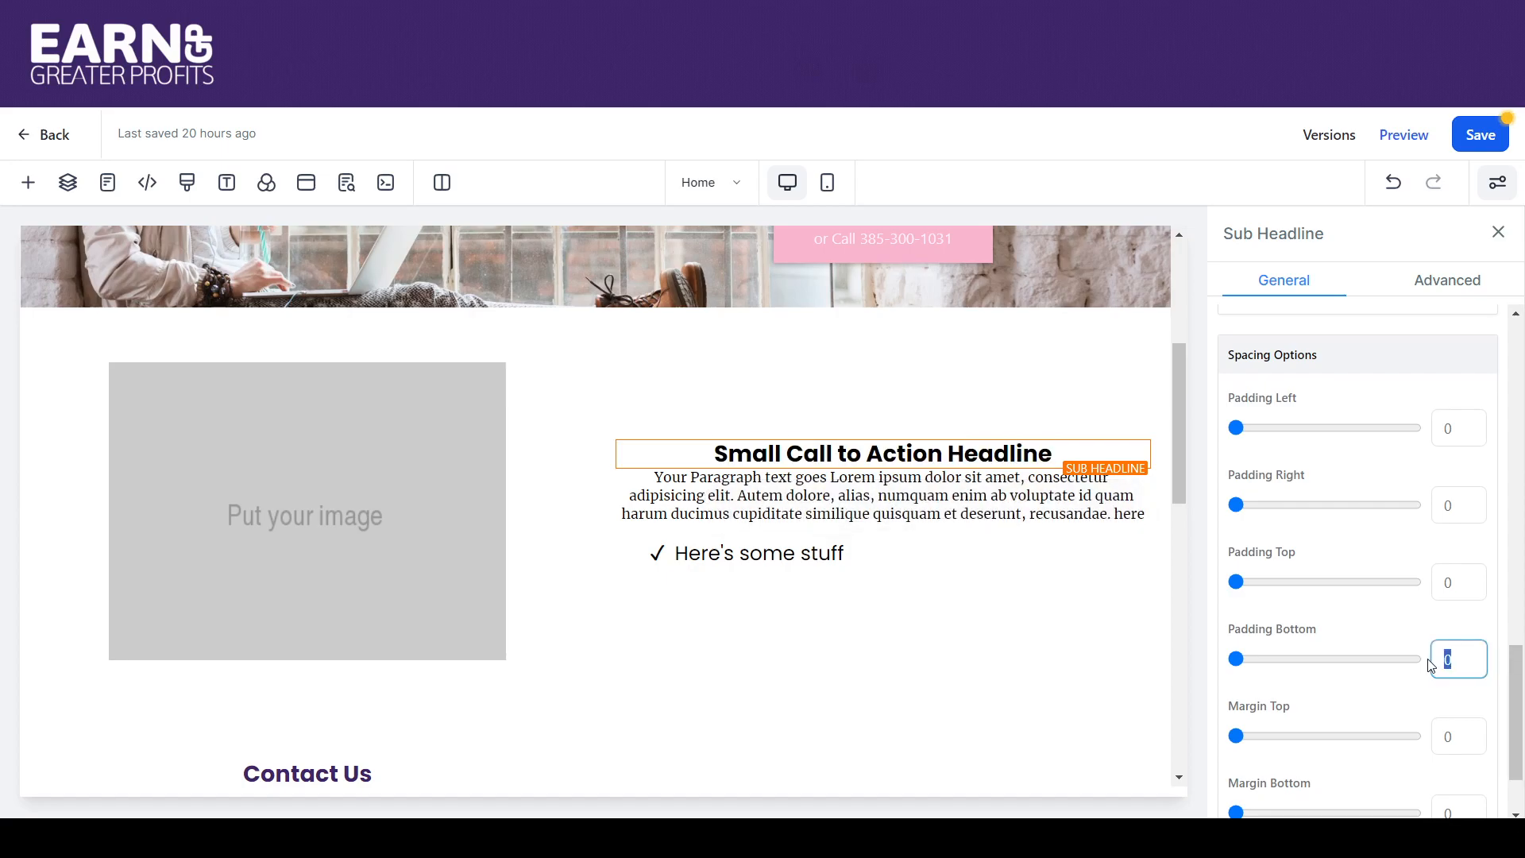
type("20")
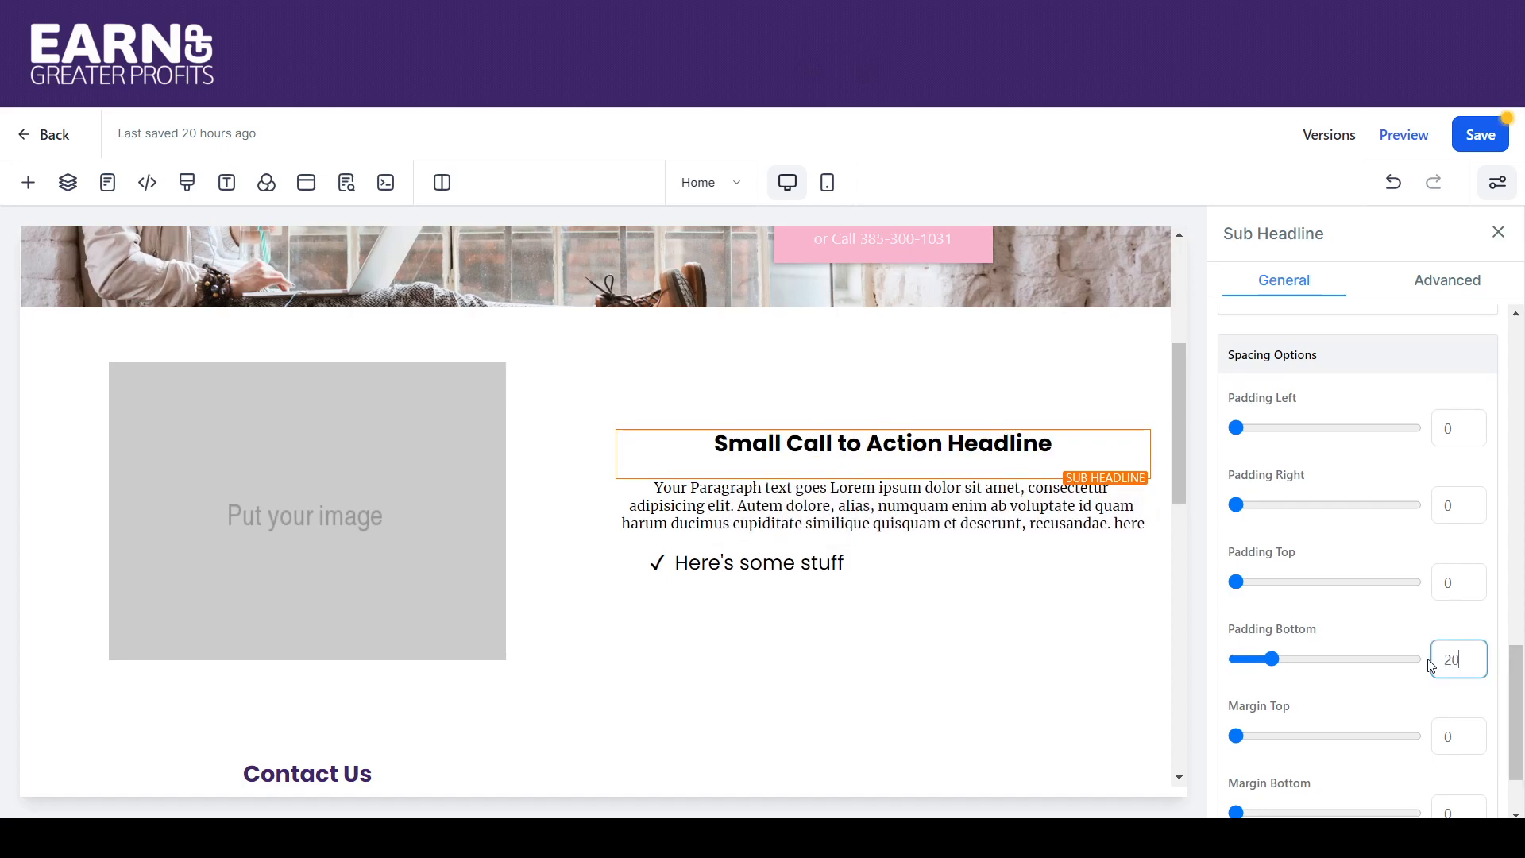
Step: Left-align the paragraph under the sub-headline and set its desktop font size to 16
left_click(1024, 524)
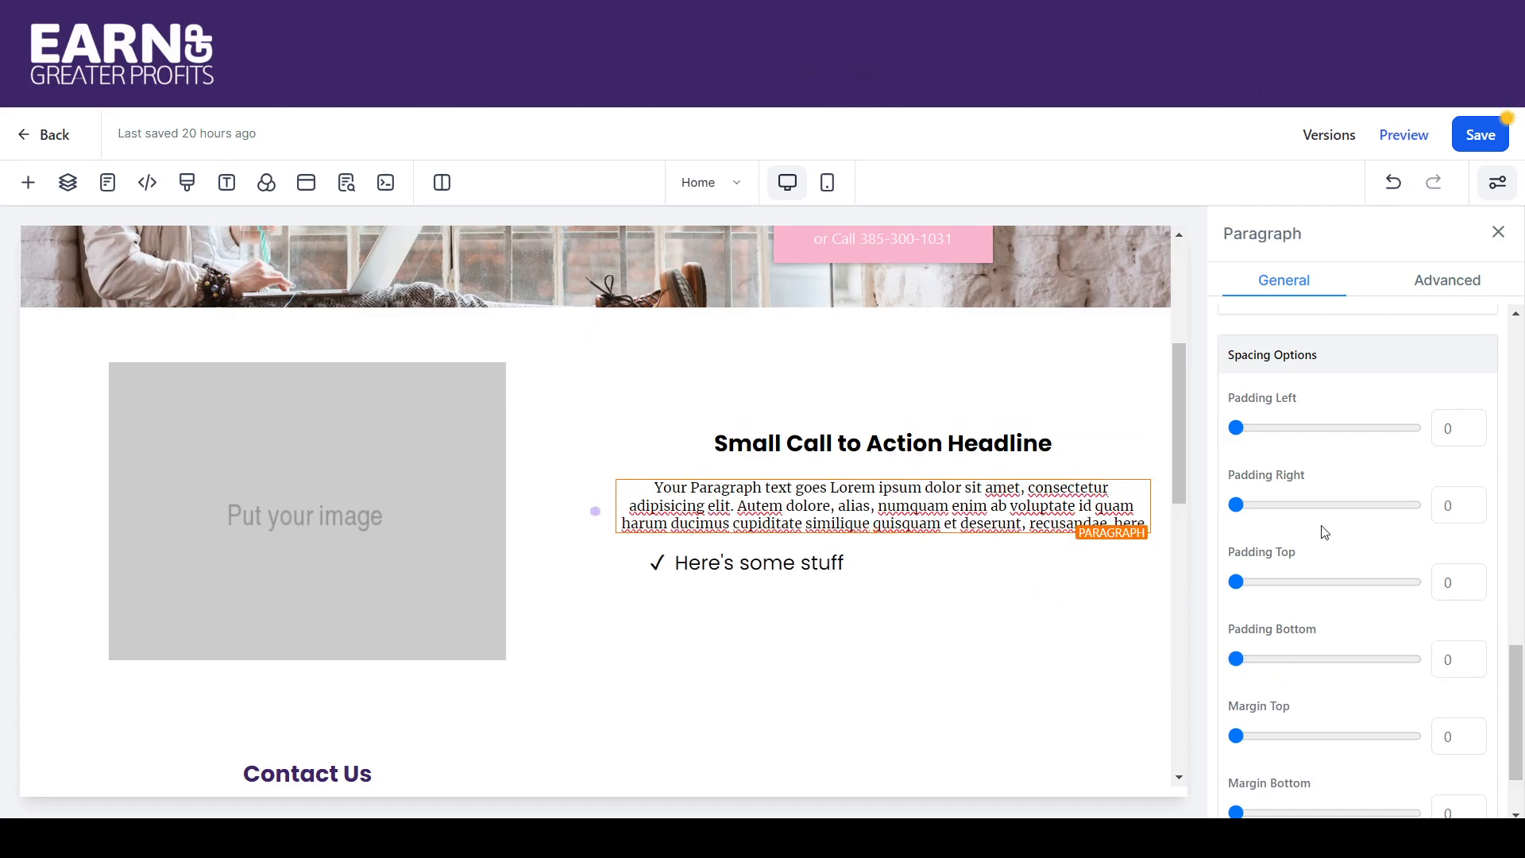
left_click_drag(1517, 676, 1502, 439)
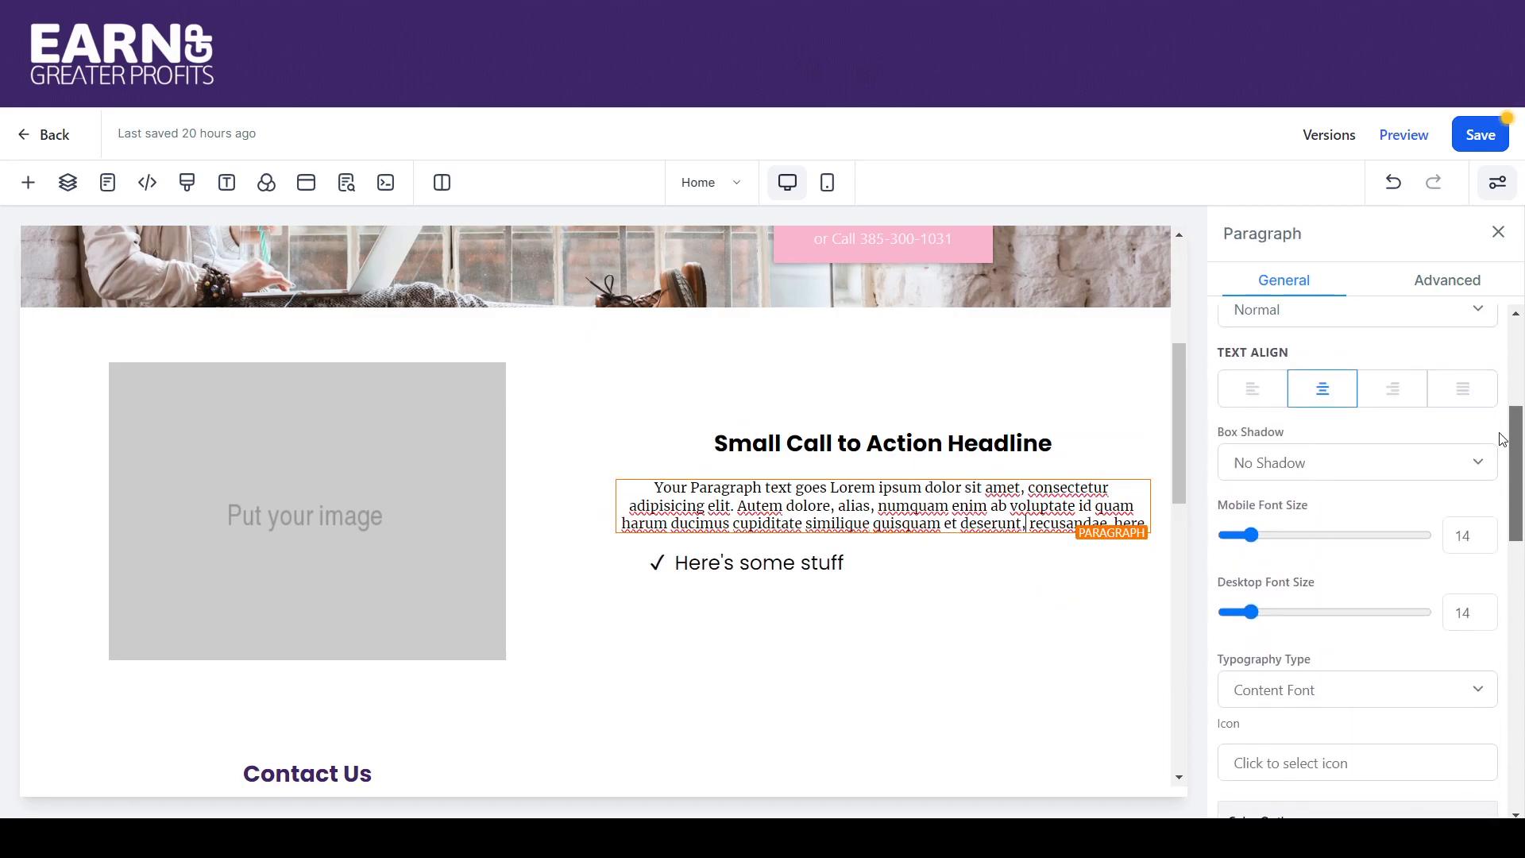
left_click(1253, 395)
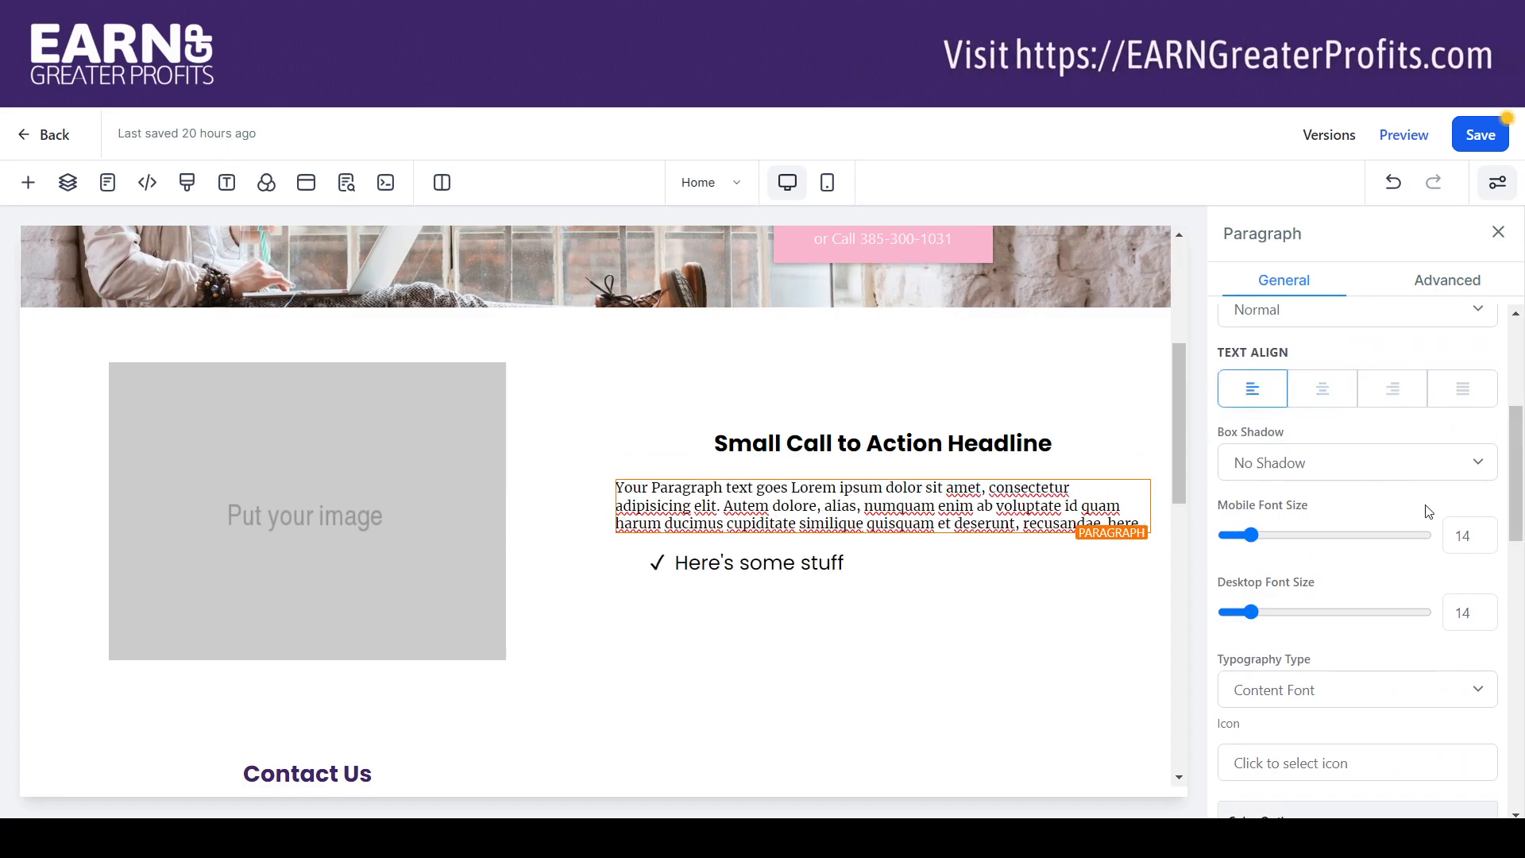
double_click(1481, 613)
type("16")
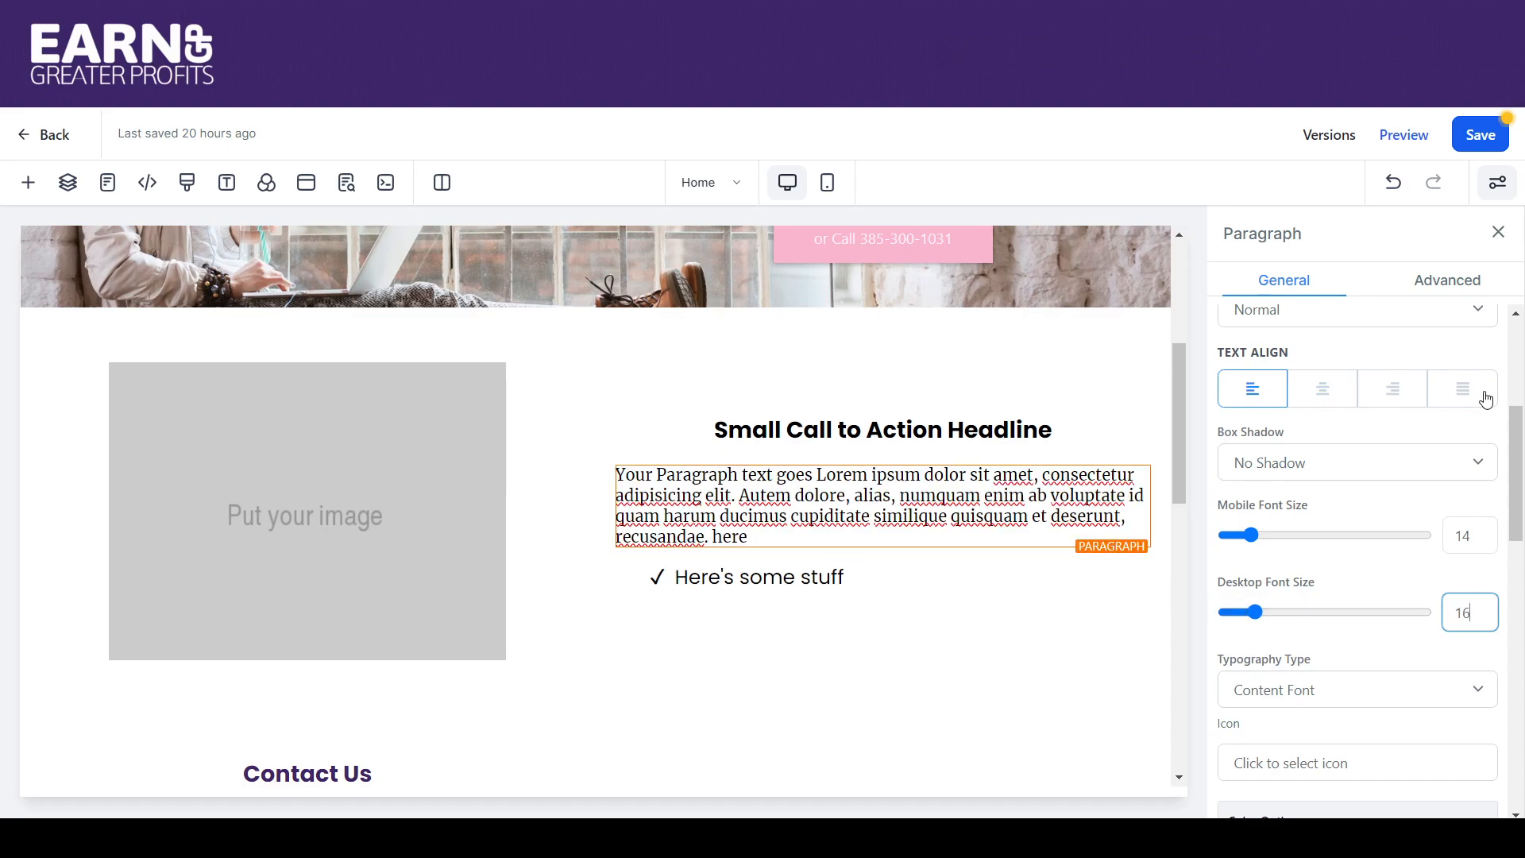
Step: Set the paragraph's line height to 1.5
left_click(1434, 289)
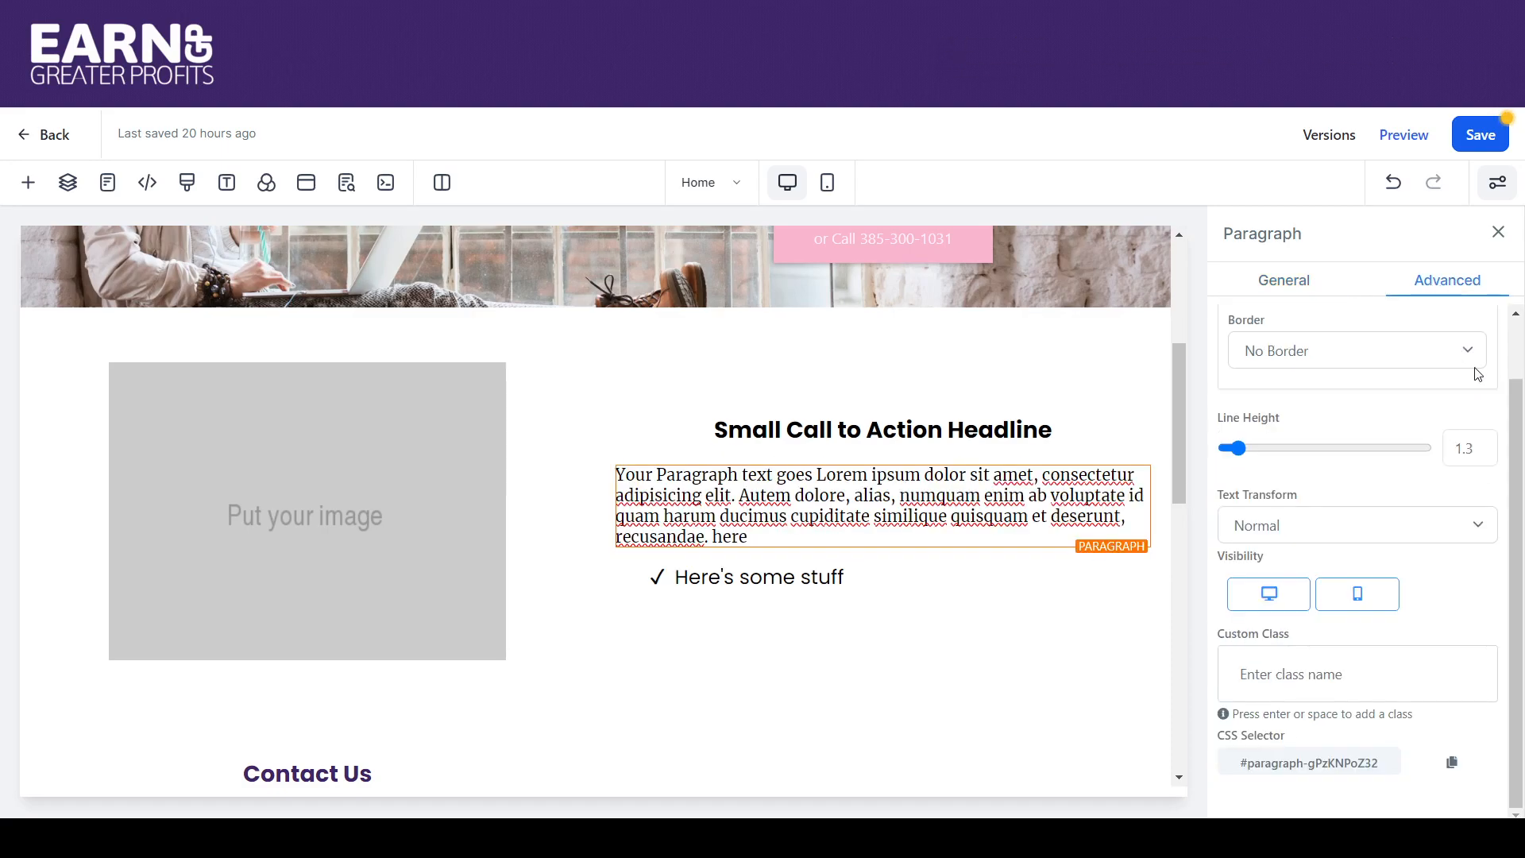
left_click(1469, 447)
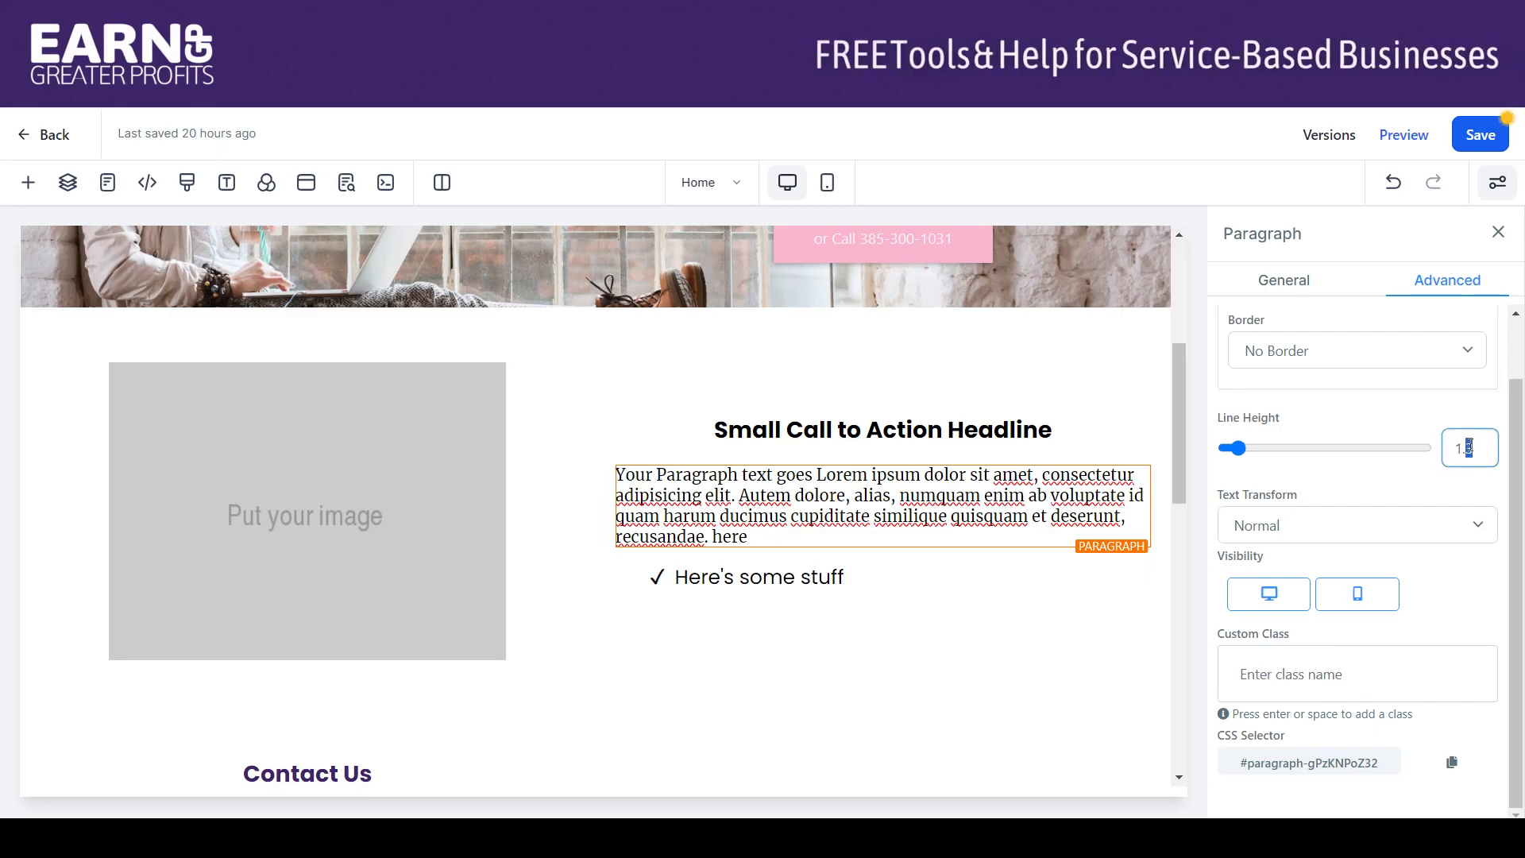
key("BackSpace")
type("5")
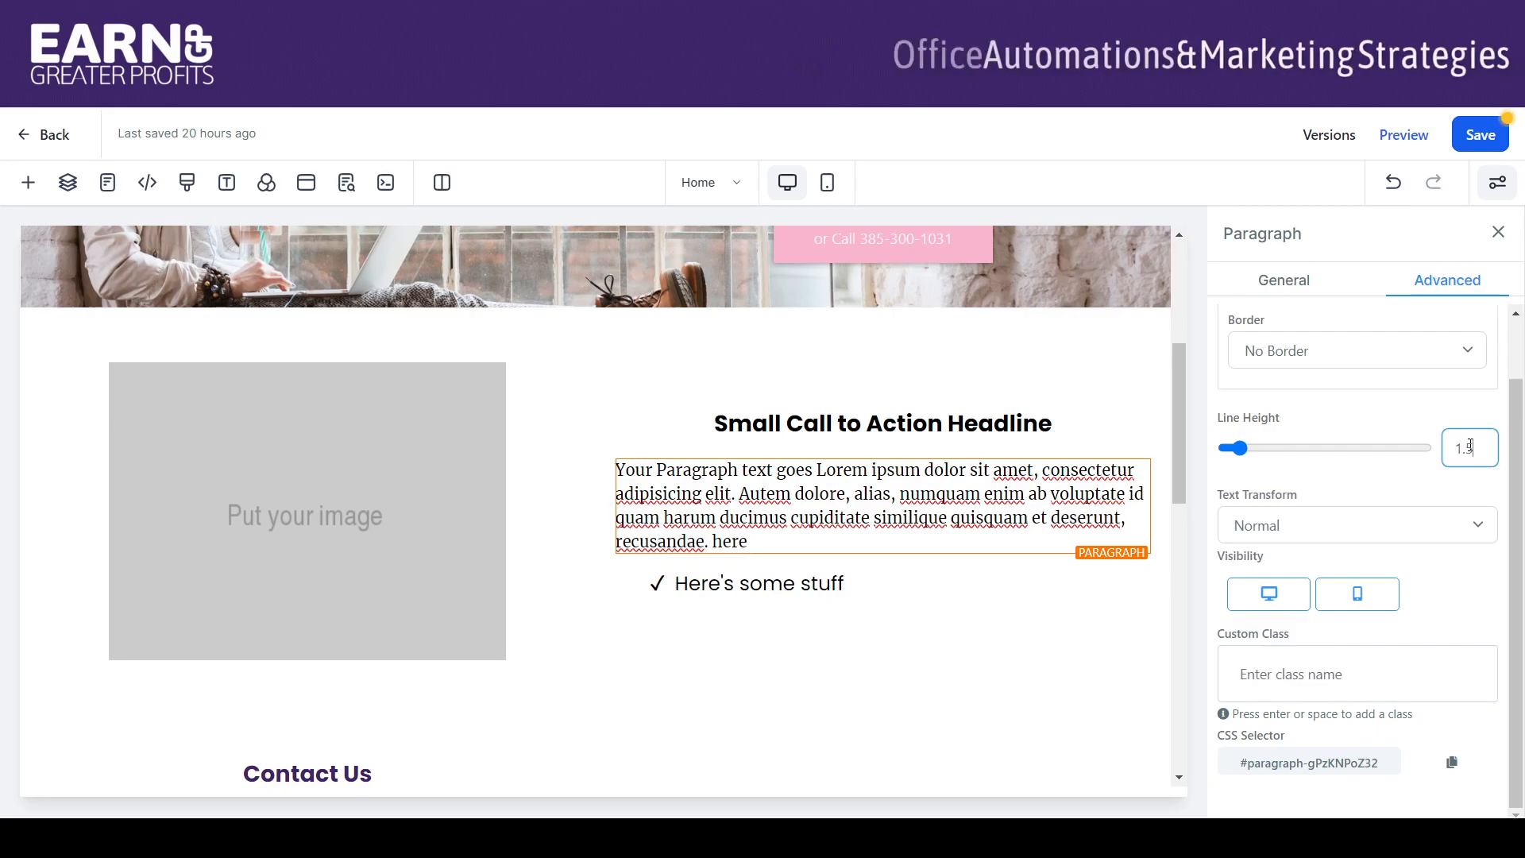
Step: Copy the paragraph text and paste it below as a second paragraph, keeping only one blank line between them
left_click_drag(751, 542, 619, 471)
key("ctrl+c")
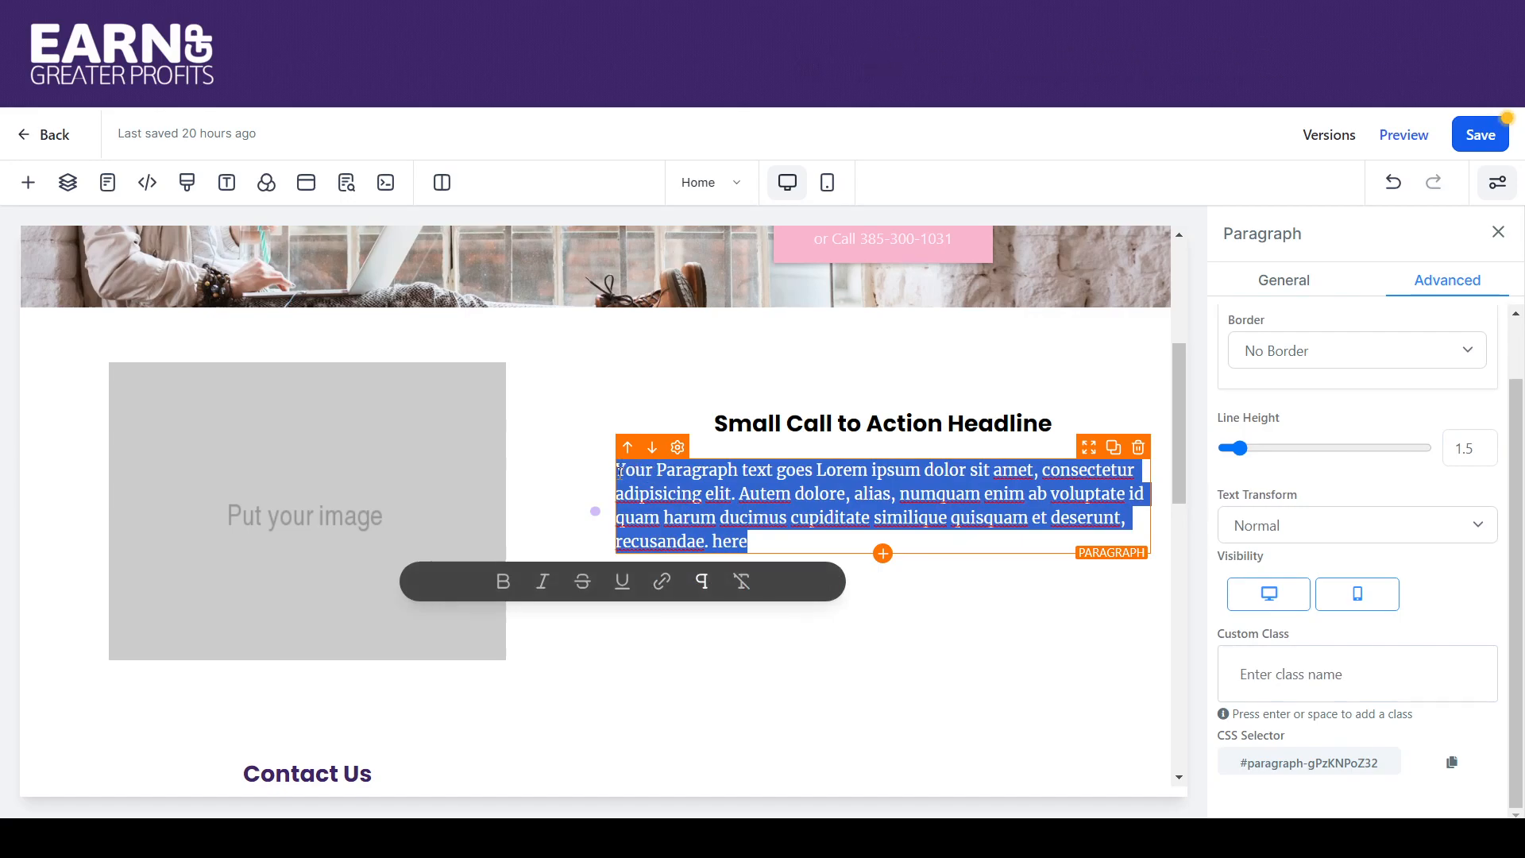
left_click(805, 536)
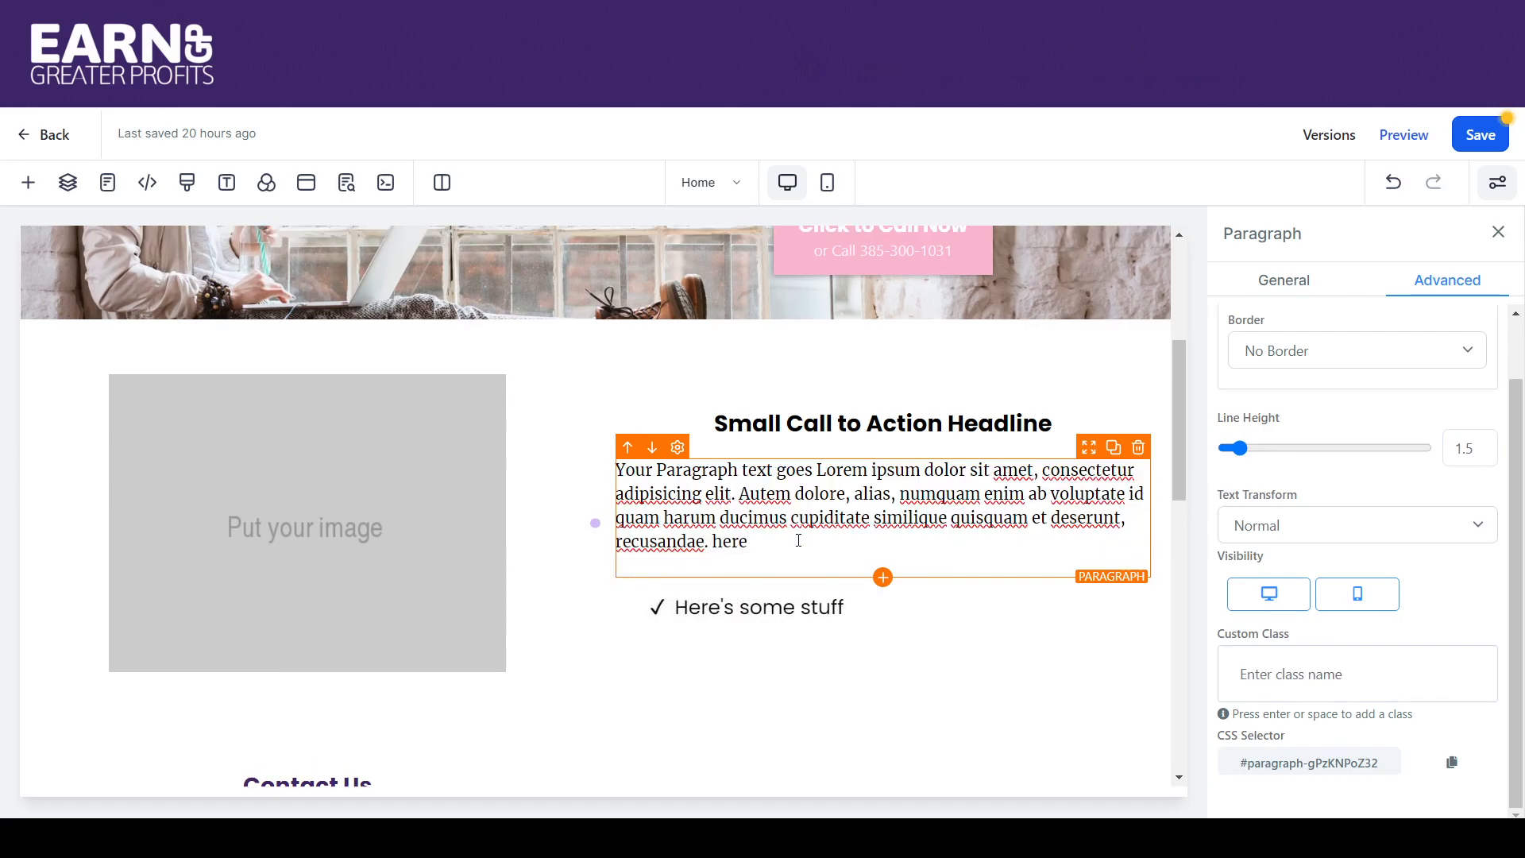
key("Return")
key("ctrl+v")
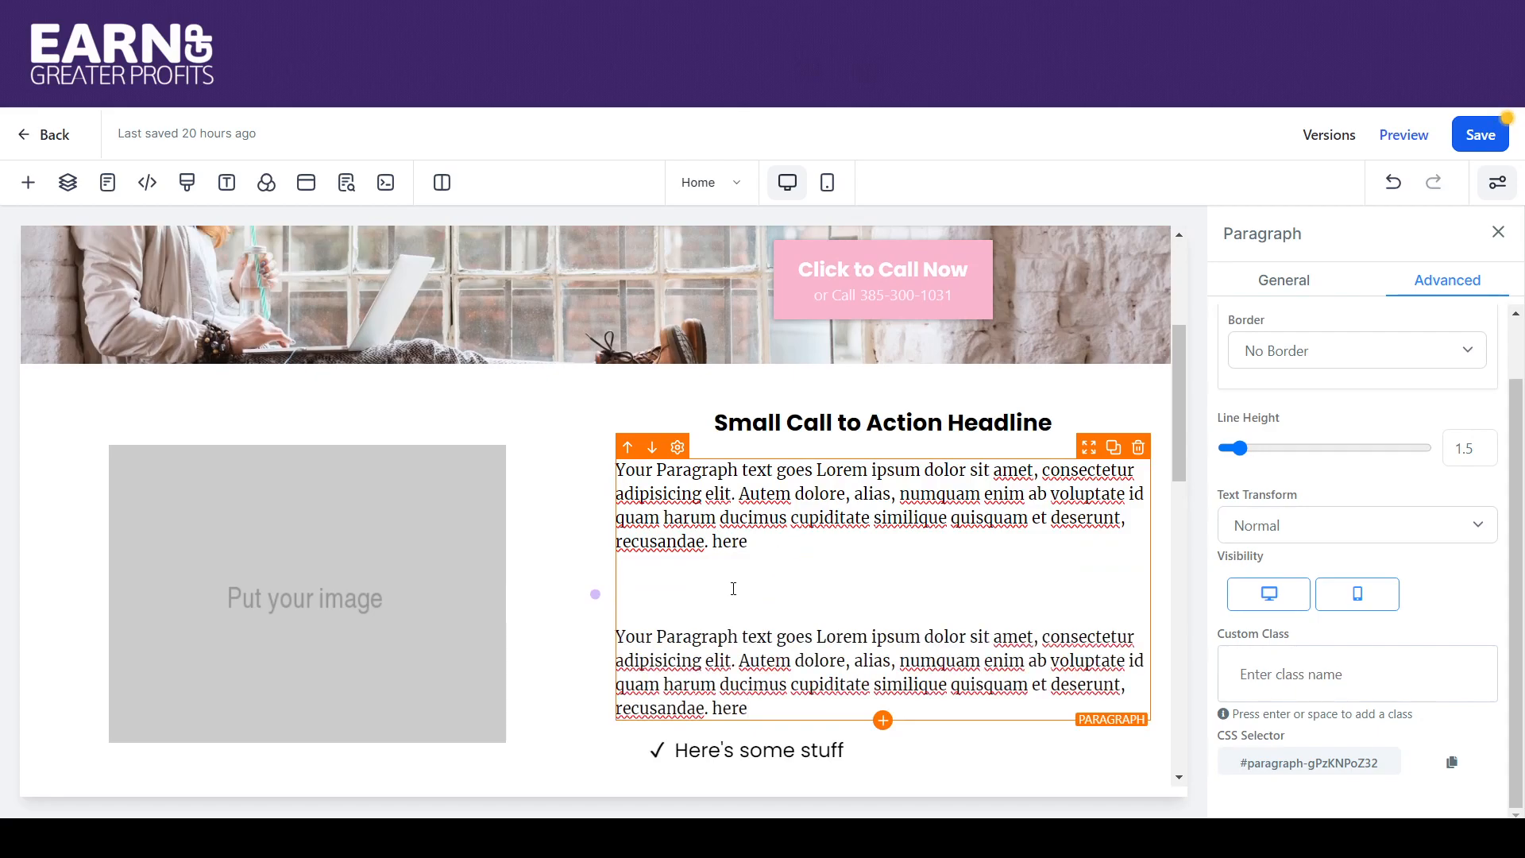
left_click(733, 589)
key("BackSpace")
key("BackSpace")
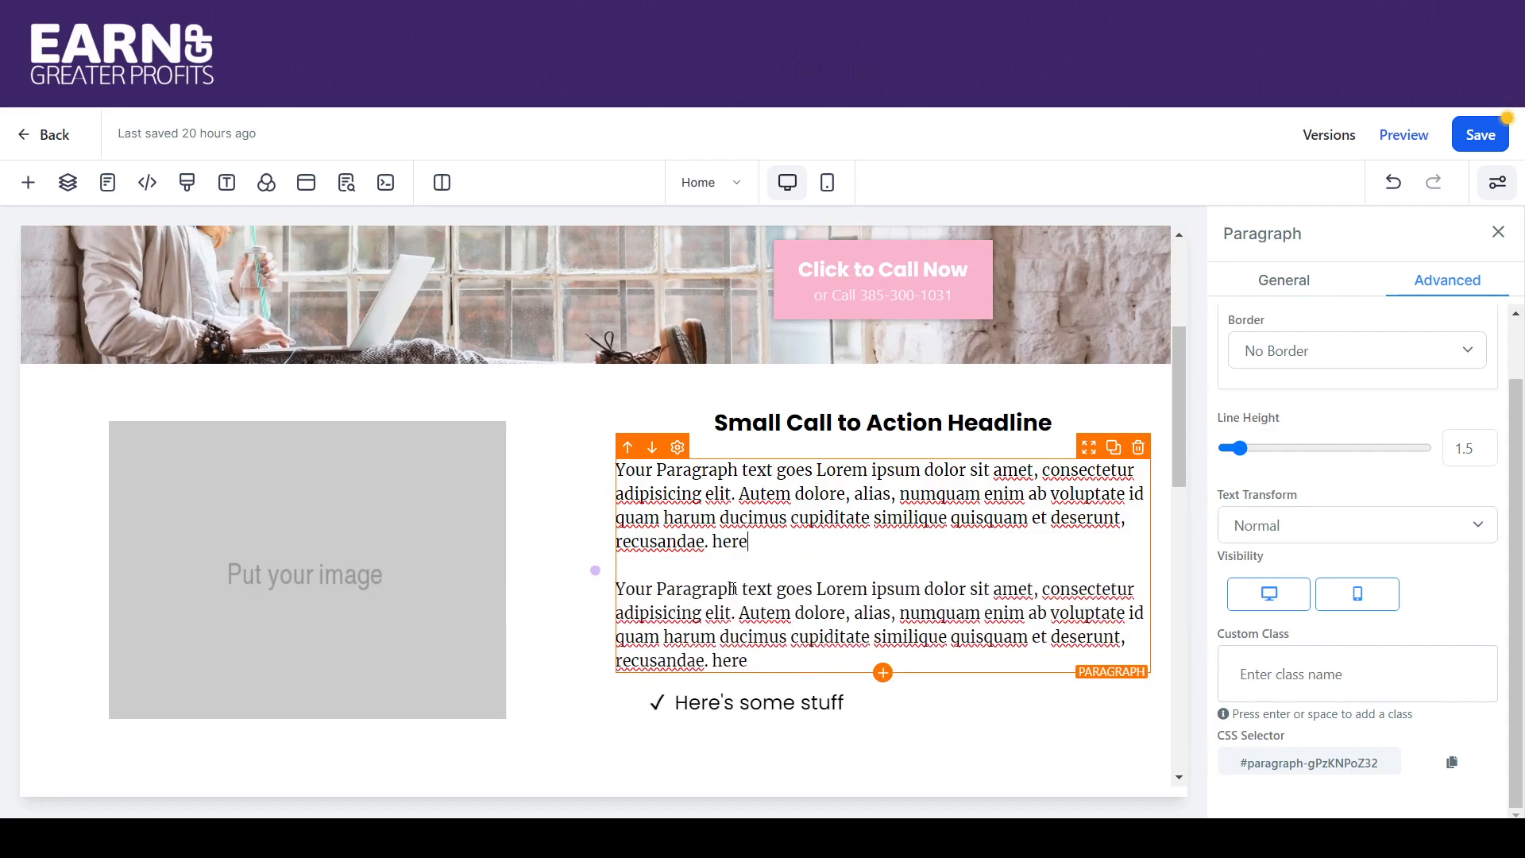
Step: Paste a third copy of the paragraph text below the second one and remove the extra blank line
left_click(771, 660)
key("Return")
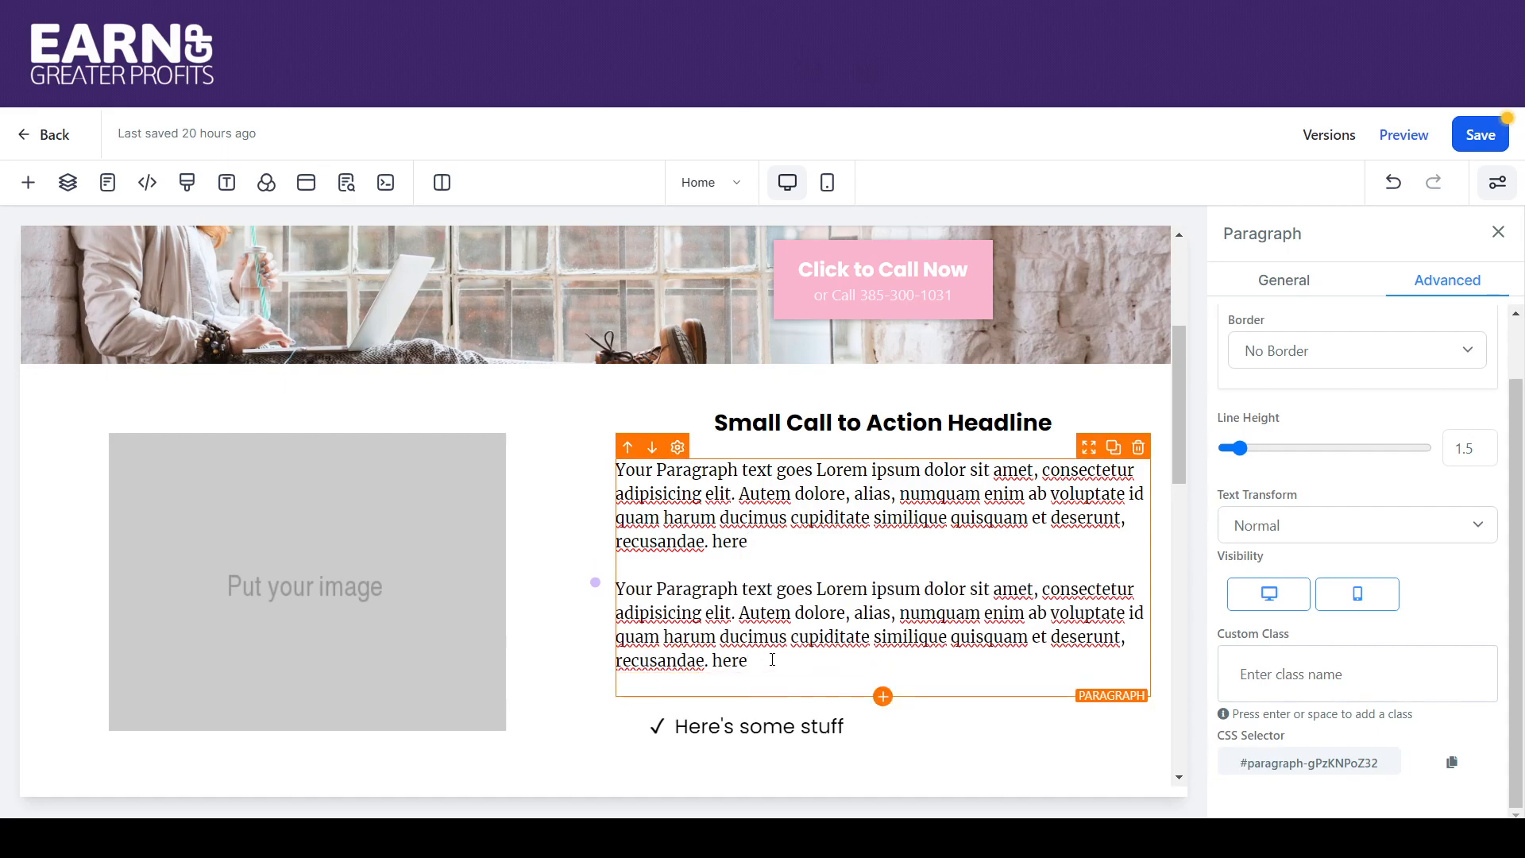
key("ctrl+v")
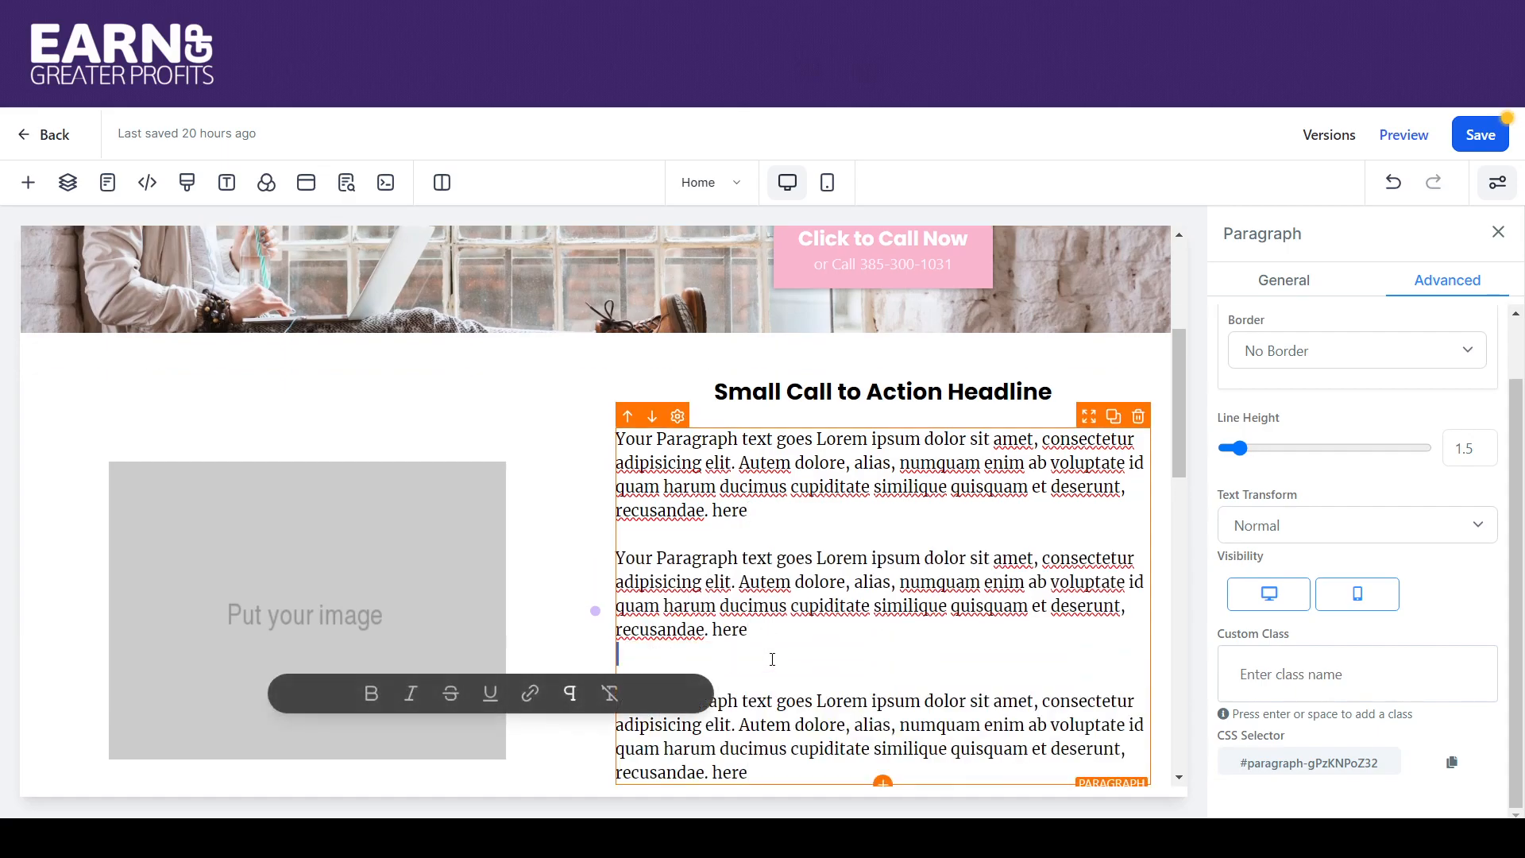
key("BackSpace")
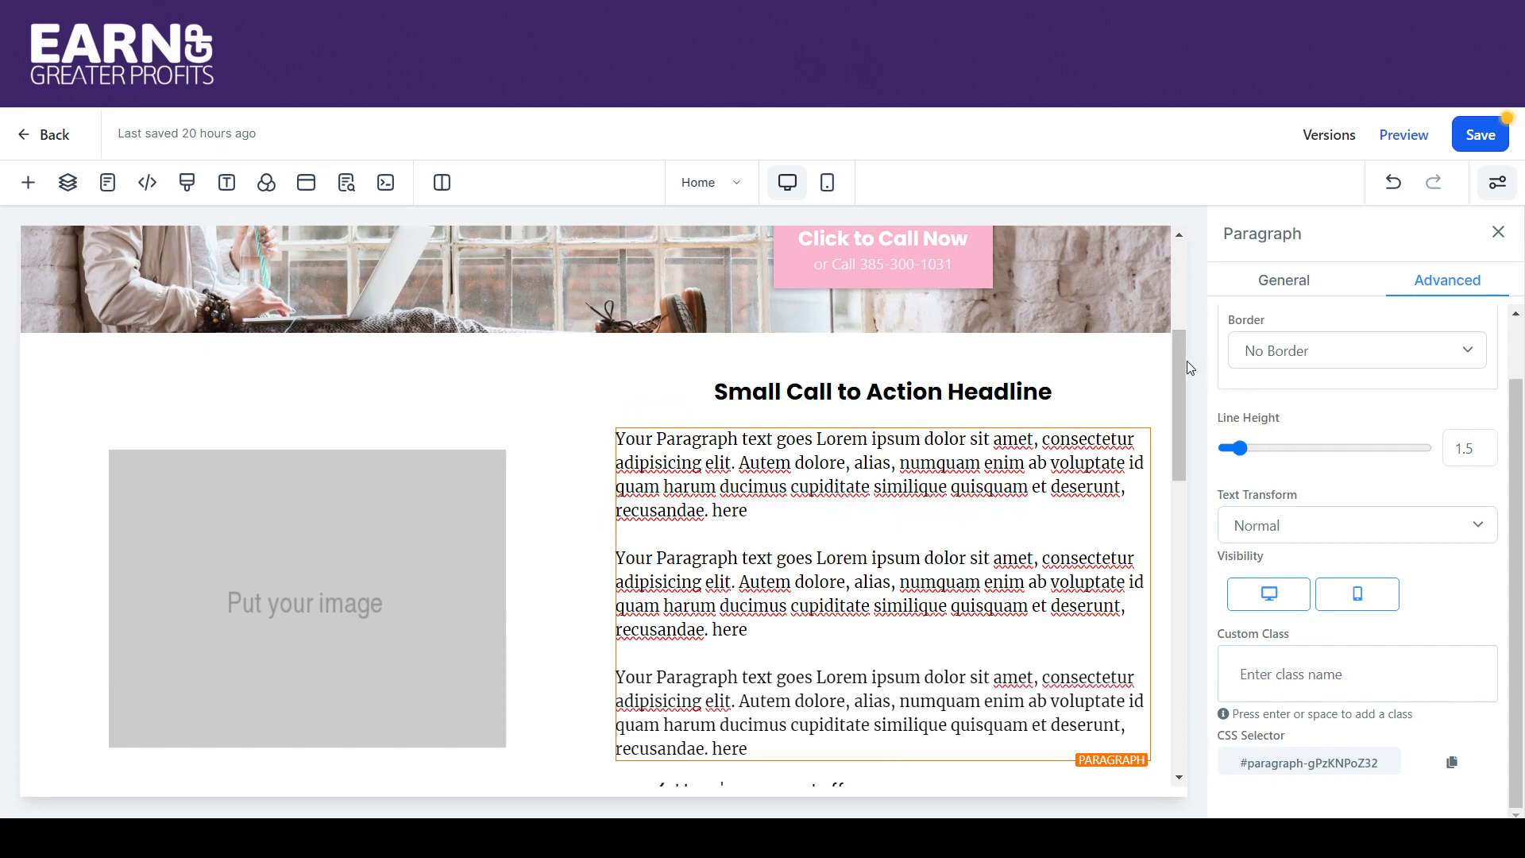
left_click_drag(1183, 360, 1173, 392)
left_click_drag(769, 639, 645, 562)
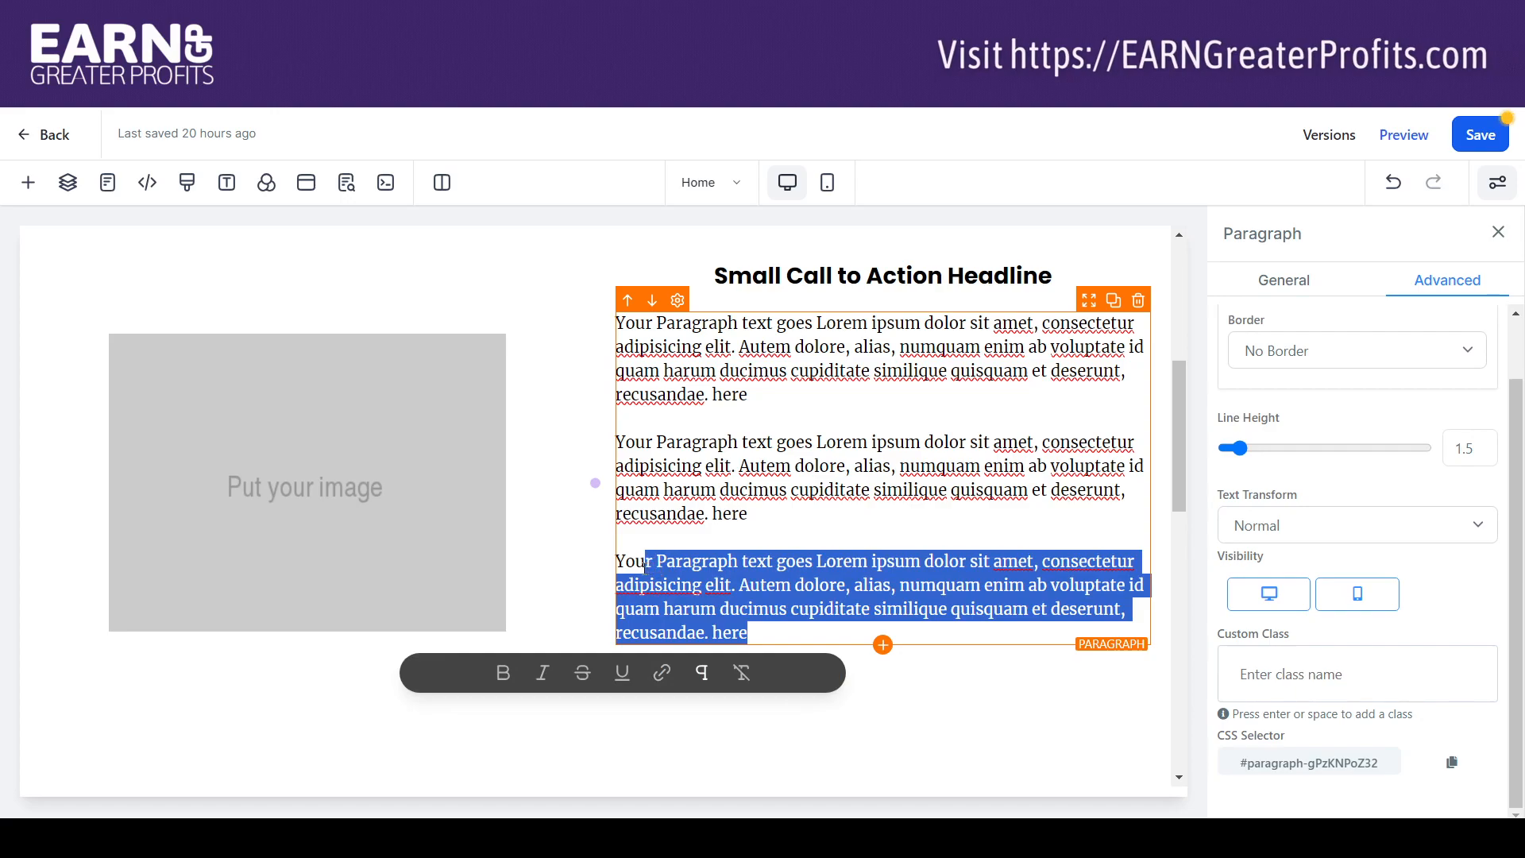
left_click(766, 627)
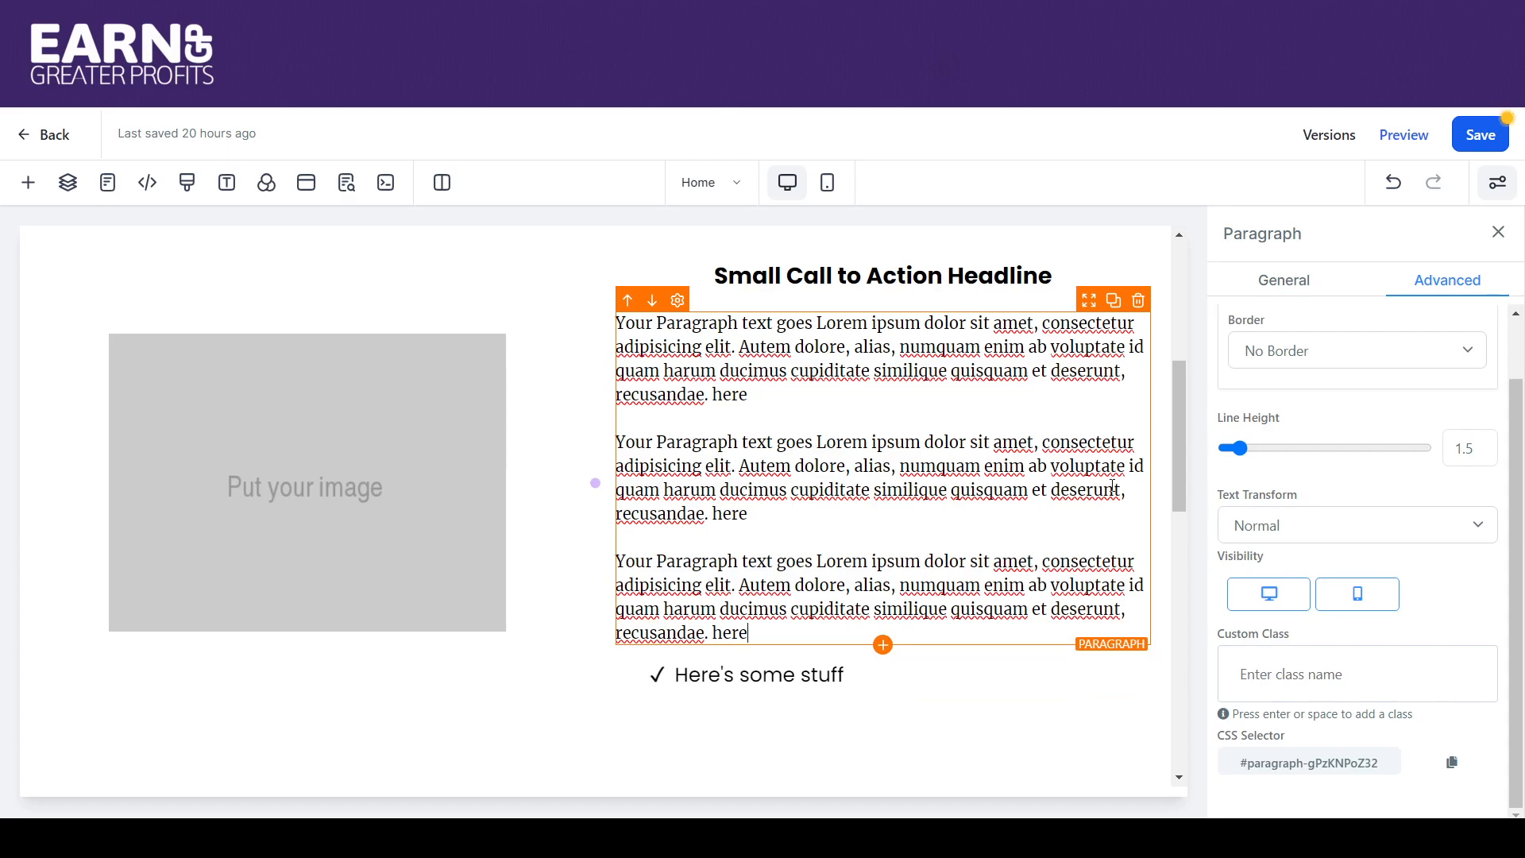
Step: Replace the bullet list text with Service 1, Service 2 and Service 3, and set the list's line height to 1.5
left_click_drag(1175, 427, 1174, 481)
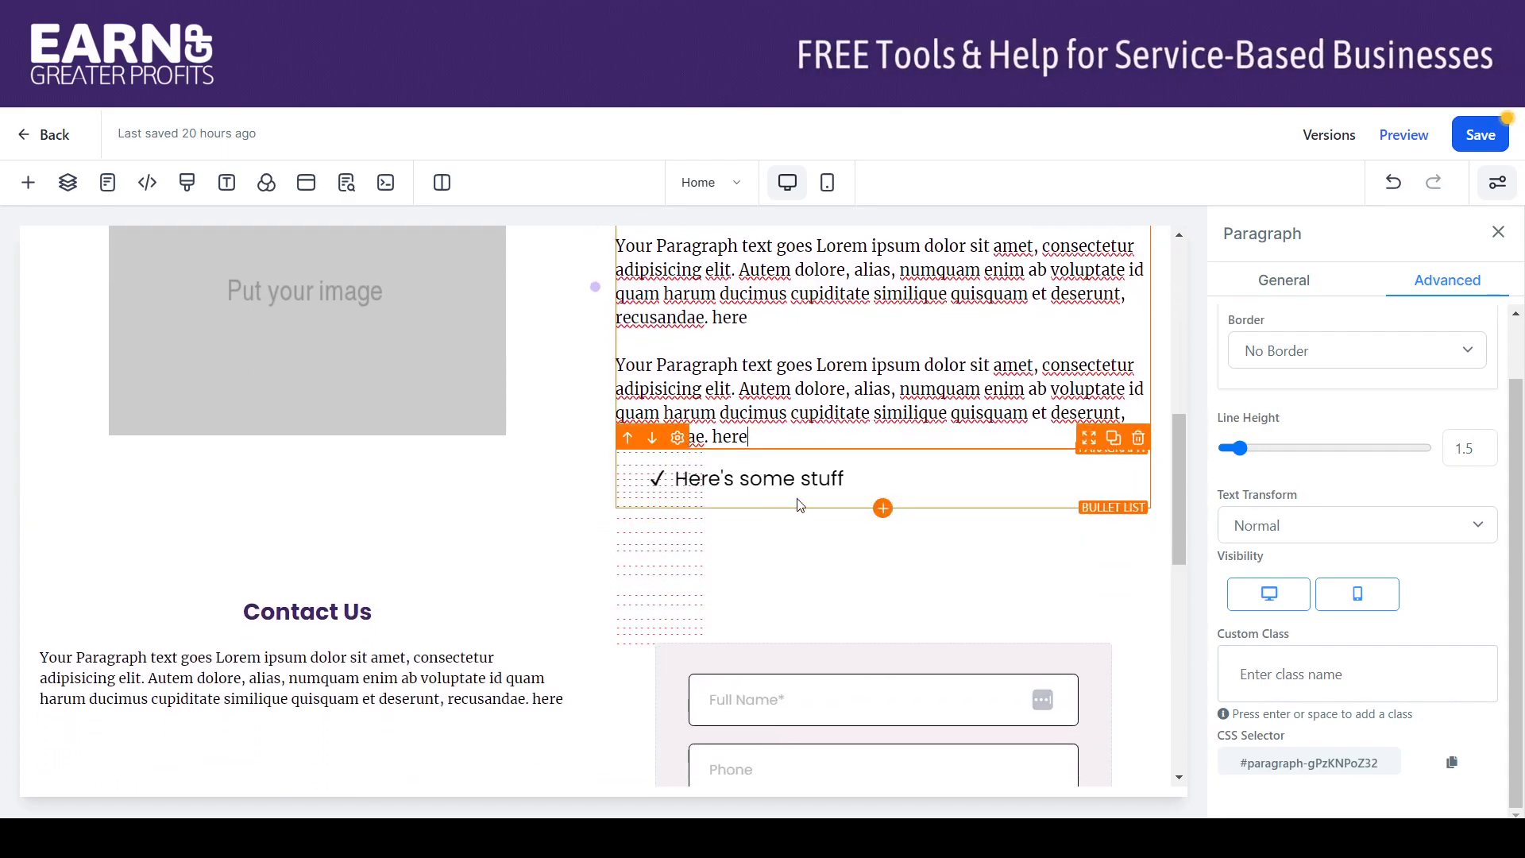
left_click(811, 477)
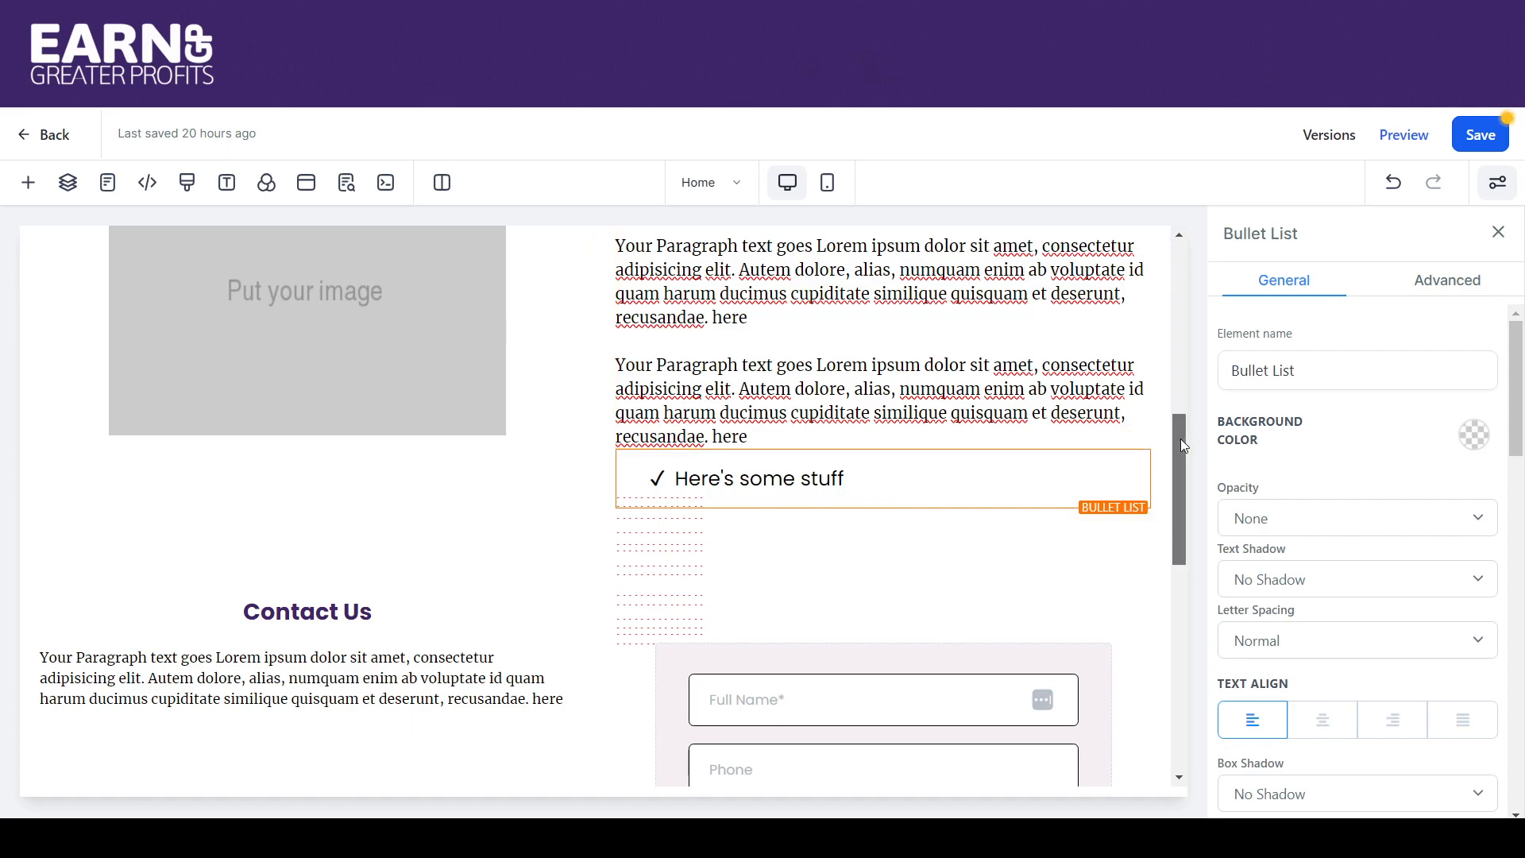
left_click_drag(1180, 439, 1180, 446)
left_click_drag(844, 445, 687, 466)
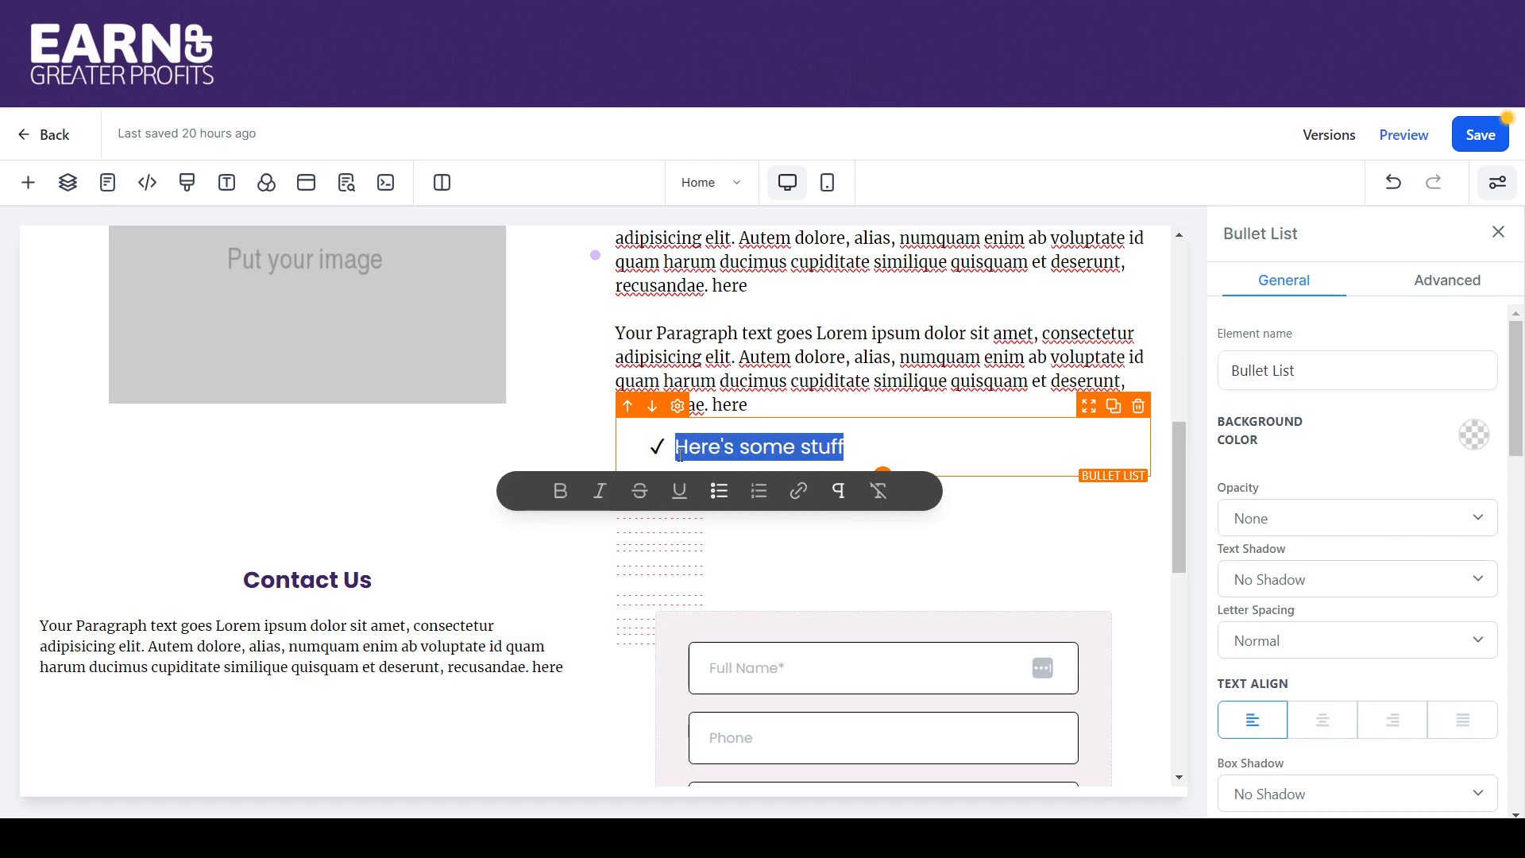
type("Service 1")
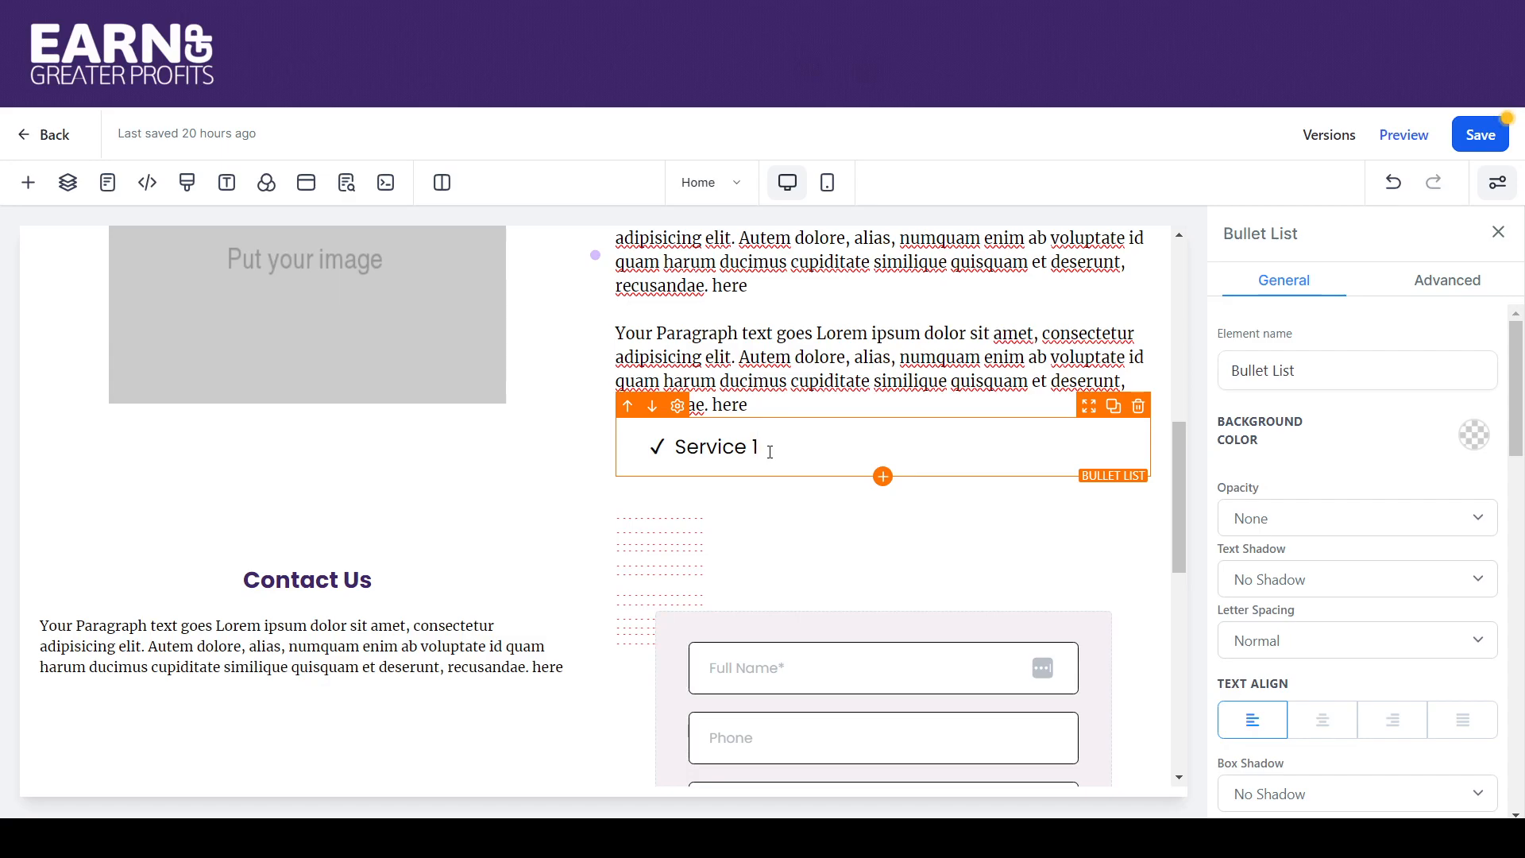
key("Return")
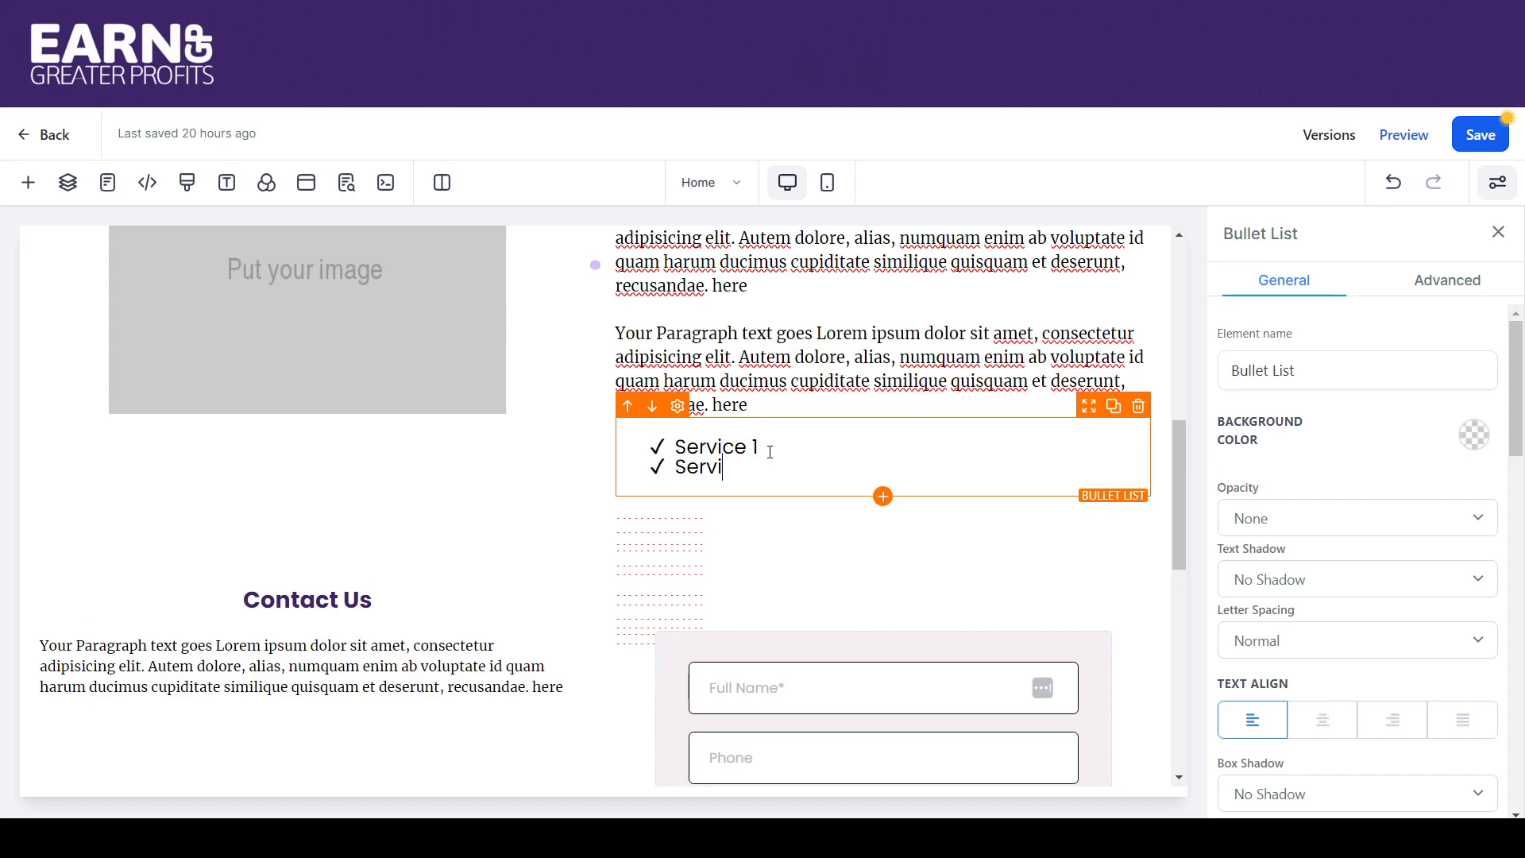
type("Service 2")
key("Return")
type("Service 3")
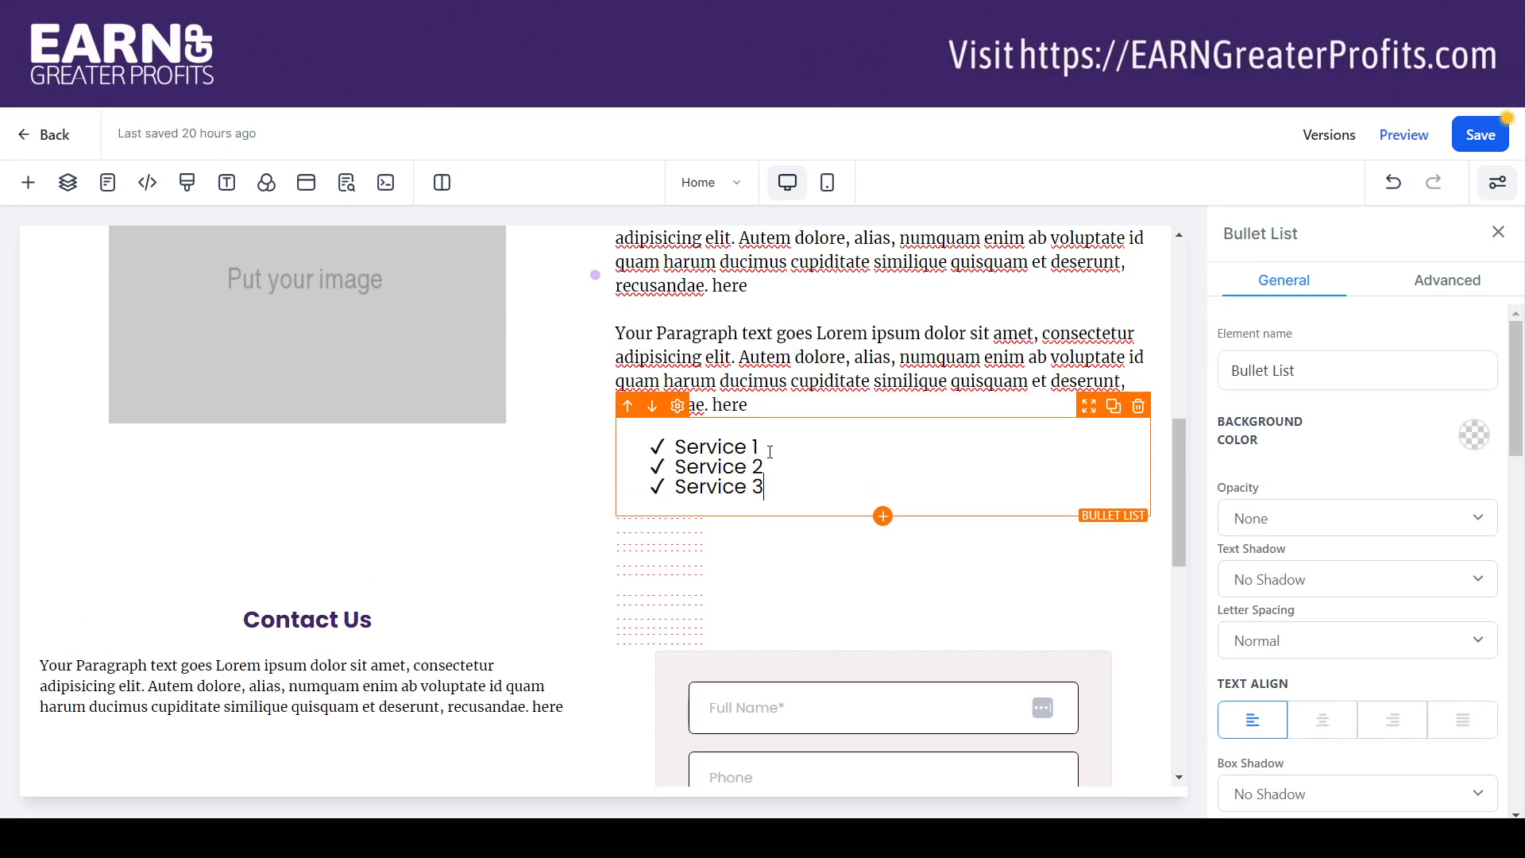
left_click(1473, 284)
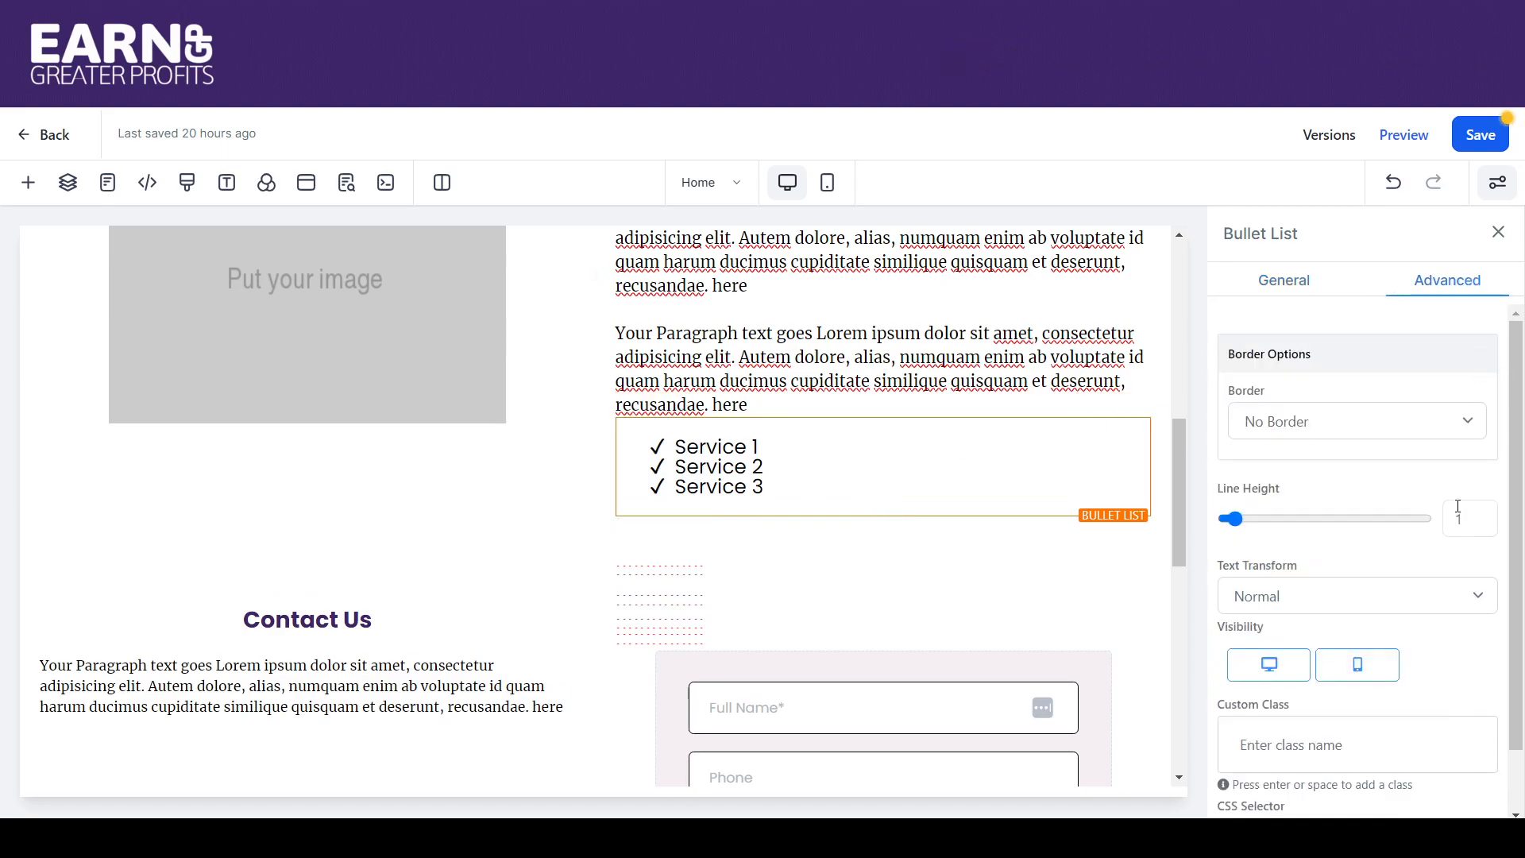
type(".5")
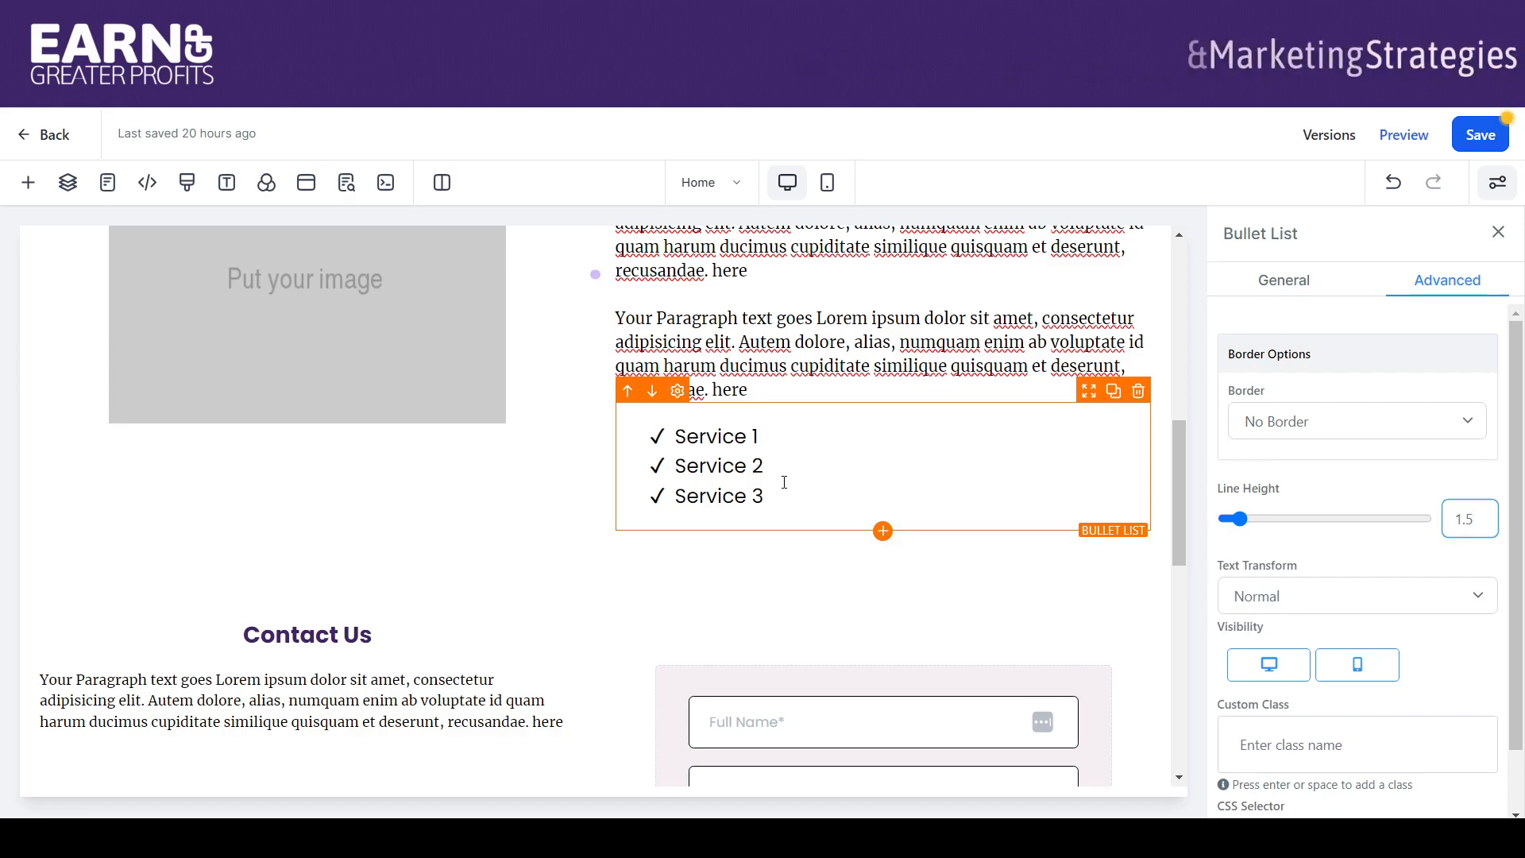
Step: Delete the Service 2 and Service 3 bullets from the list, keeping only Service 1
left_click_drag(783, 497, 647, 474)
key("BackSpace")
key("BackSpace")
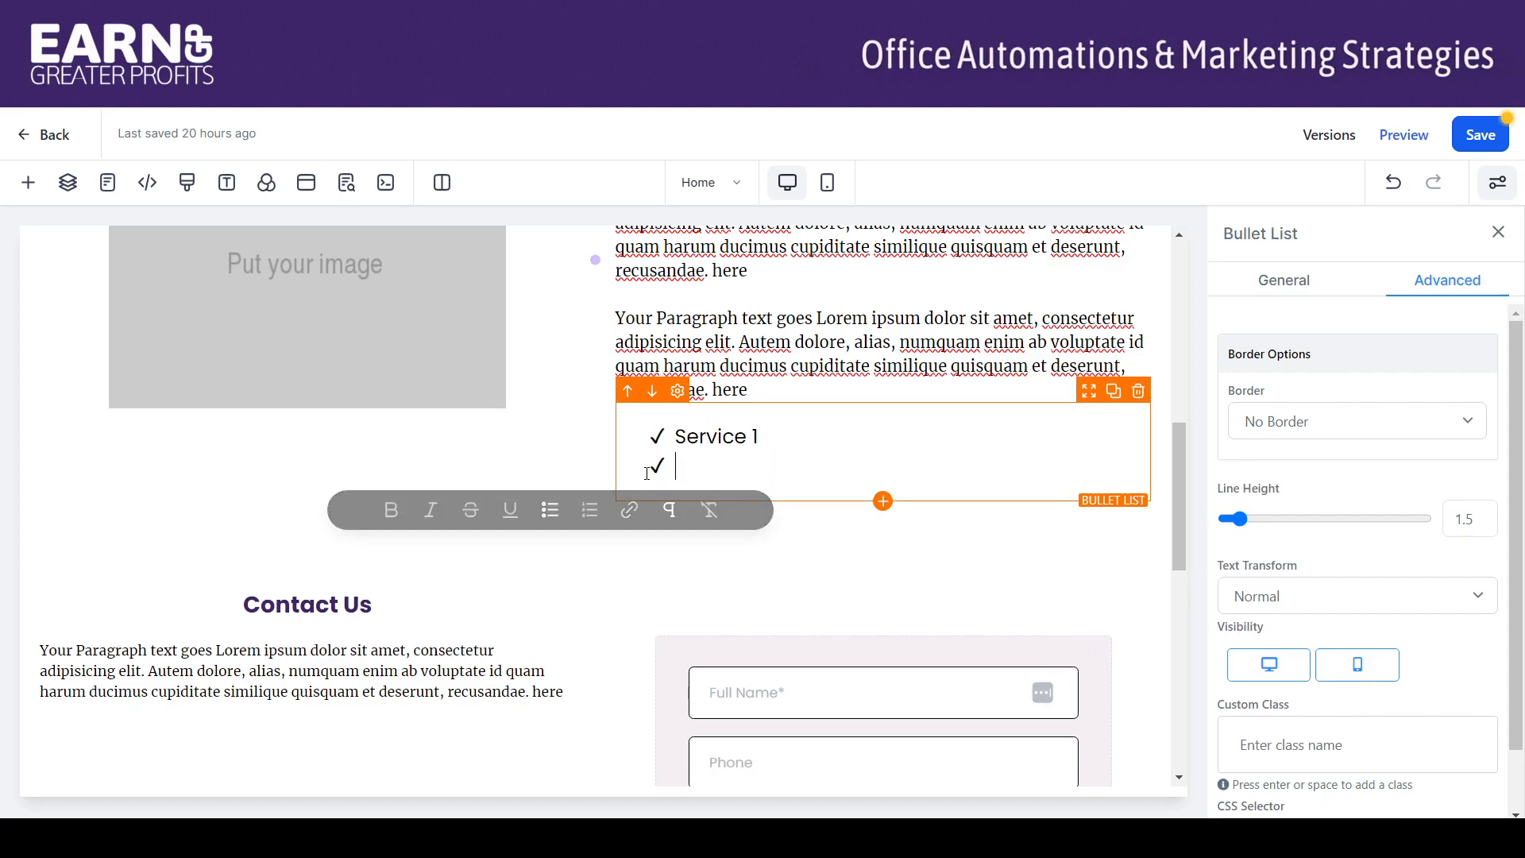
key("BackSpace")
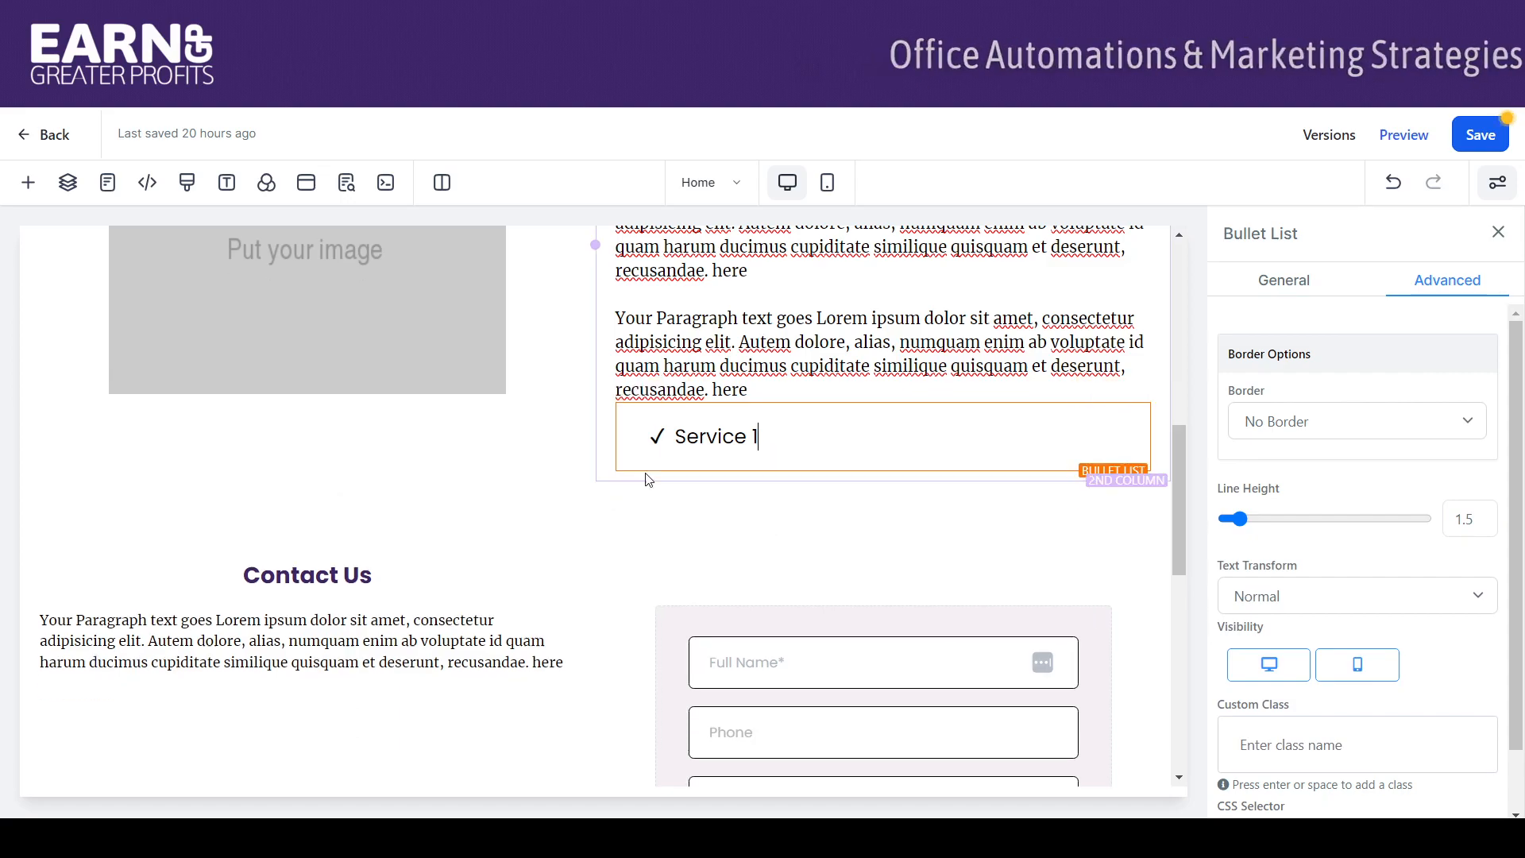
Step: Add an indented sub-bullet reading Service 1a under Service 1, with an empty third-level bullet below it
key("Return")
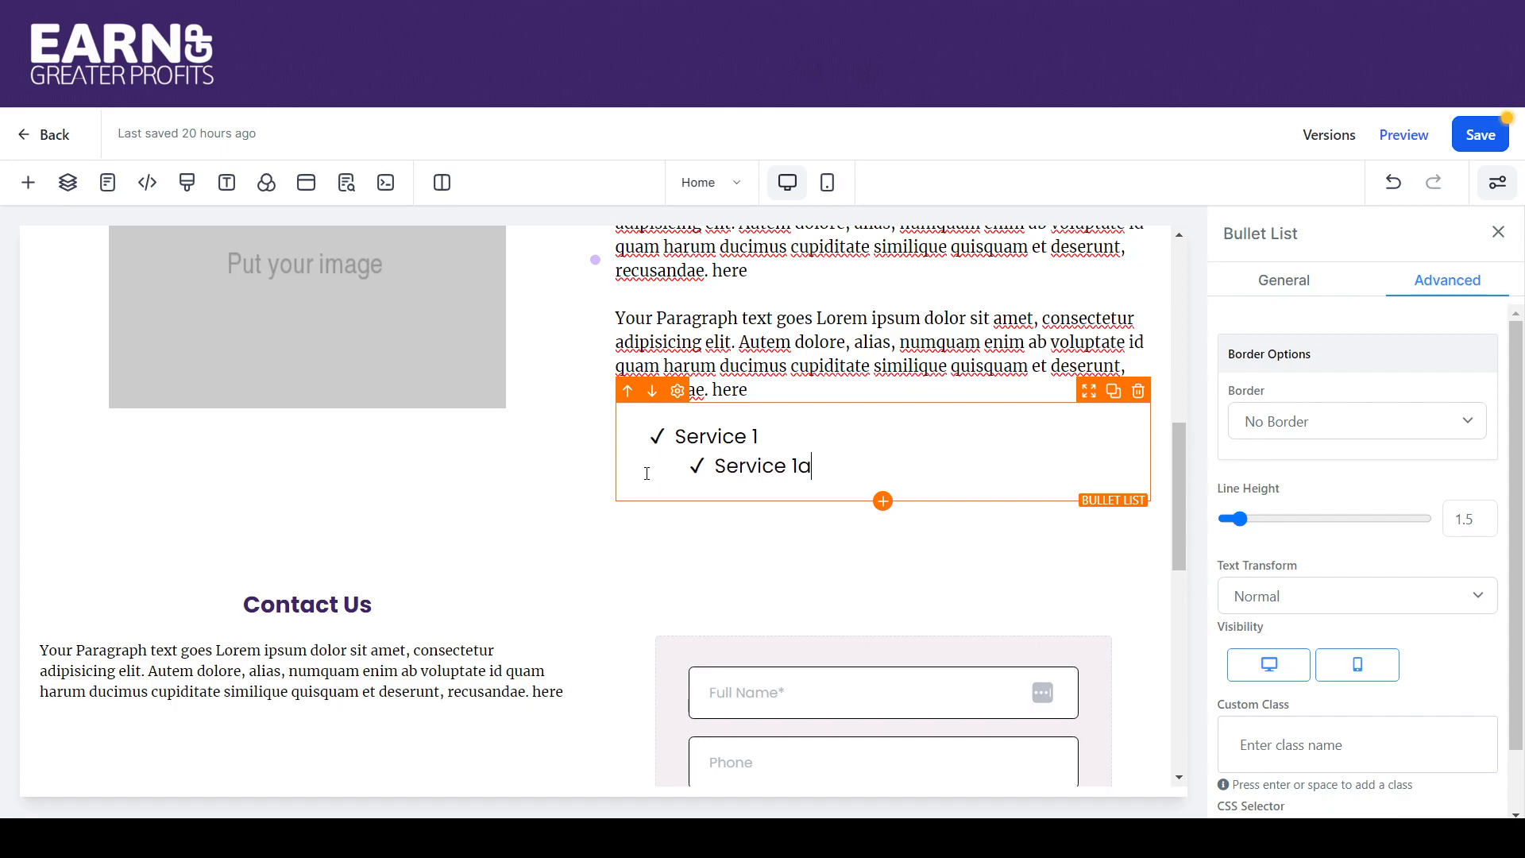
key("Return")
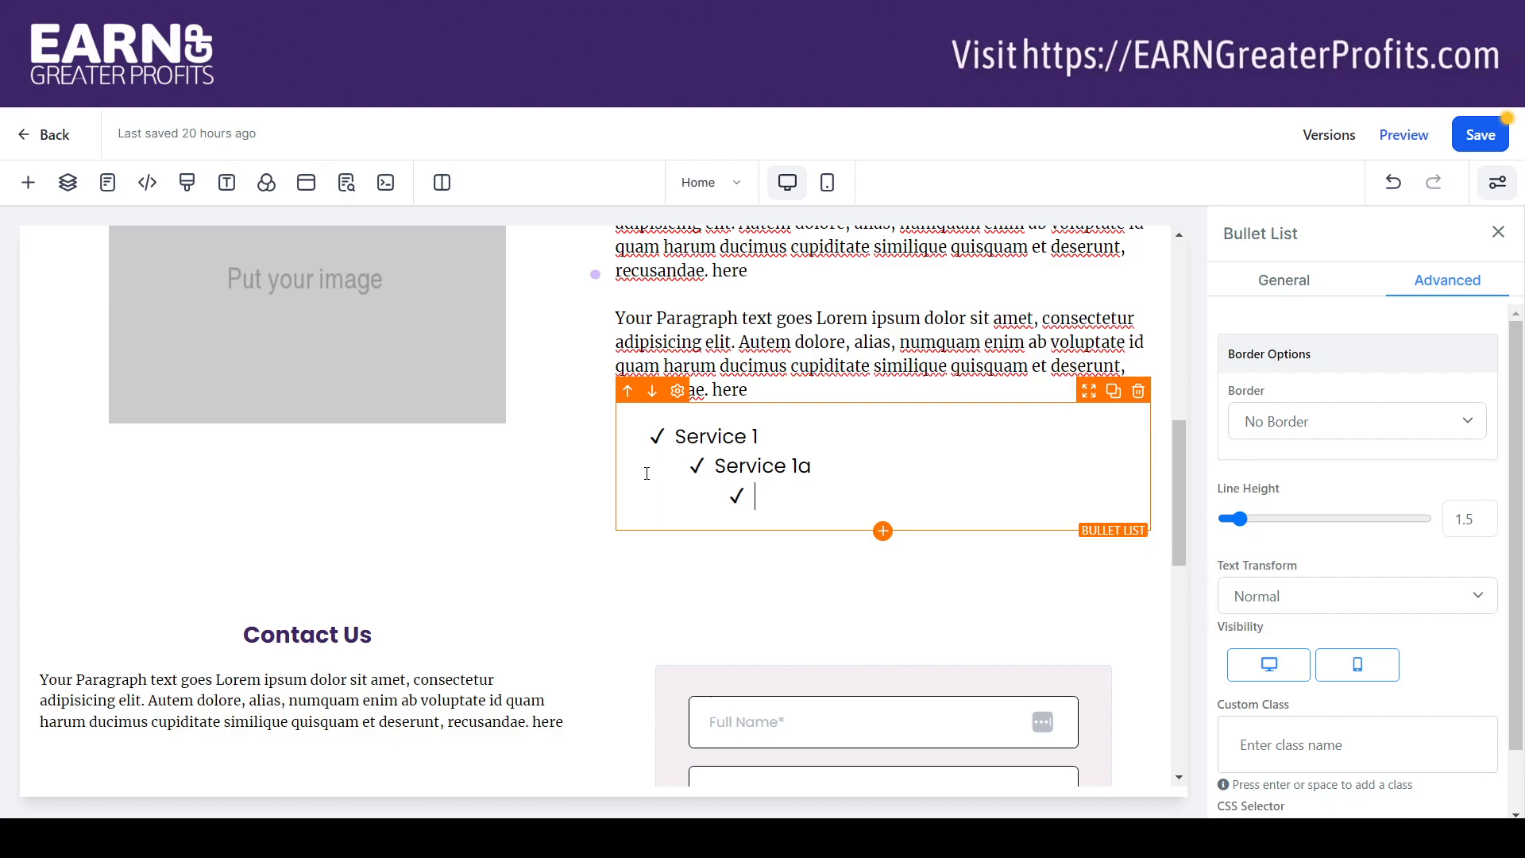
Step: Delete the nested bullets so that the list contains only the Service 1 bullet
key("BackSpace")
key("BackSpace")
key("BackSpace")
key("BackSpace")
key("BackSpace")
key("BackSpace")
key("BackSpace")
key("BackSpace")
key("BackSpace")
key("BackSpace")
key("BackSpace")
key("BackSpace")
key("BackSpace")
key("BackSpace")
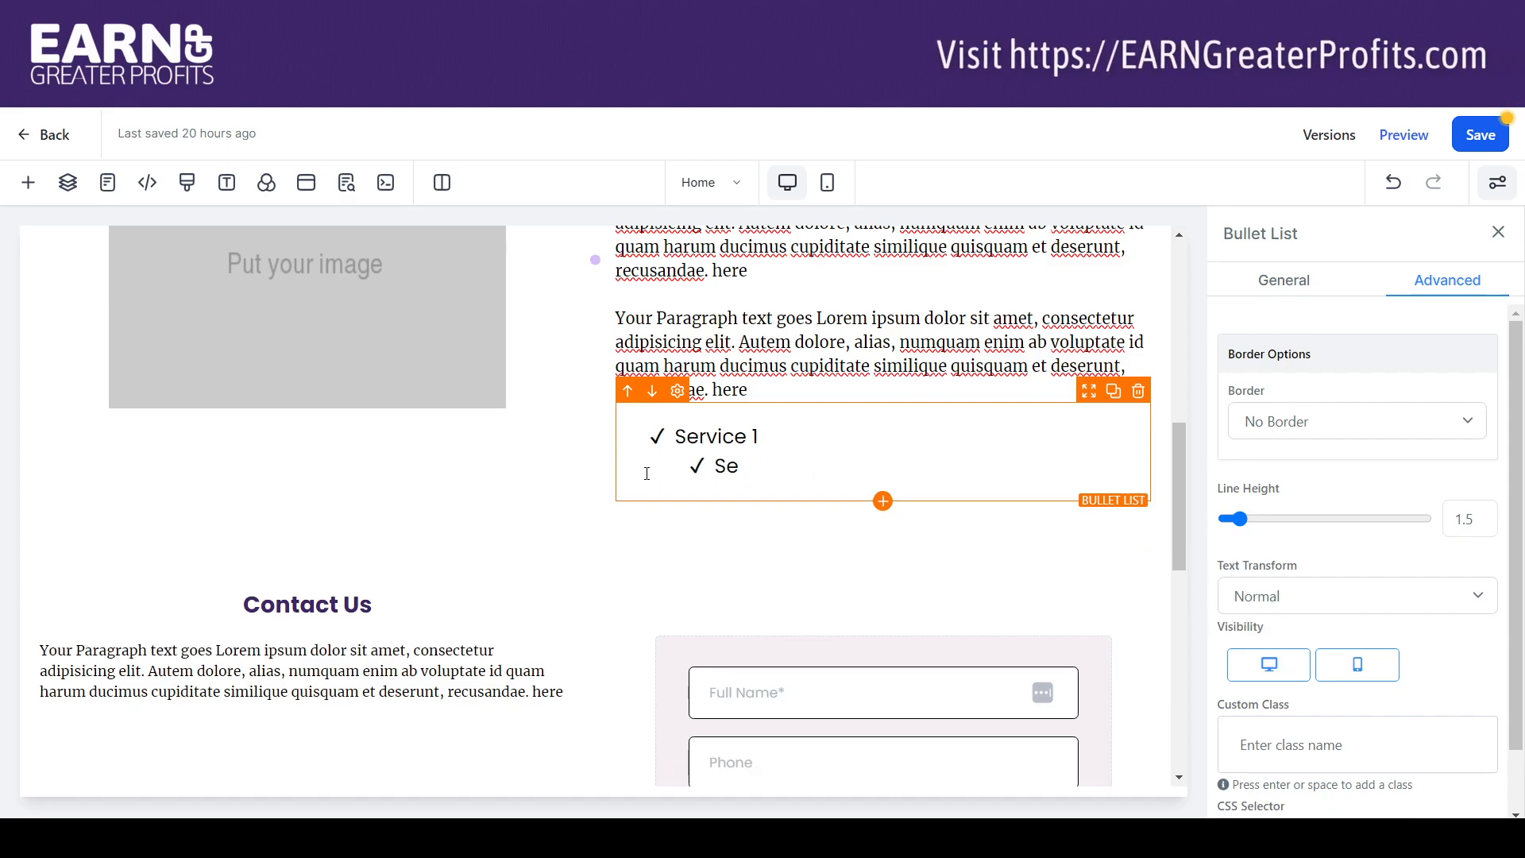
type("1")
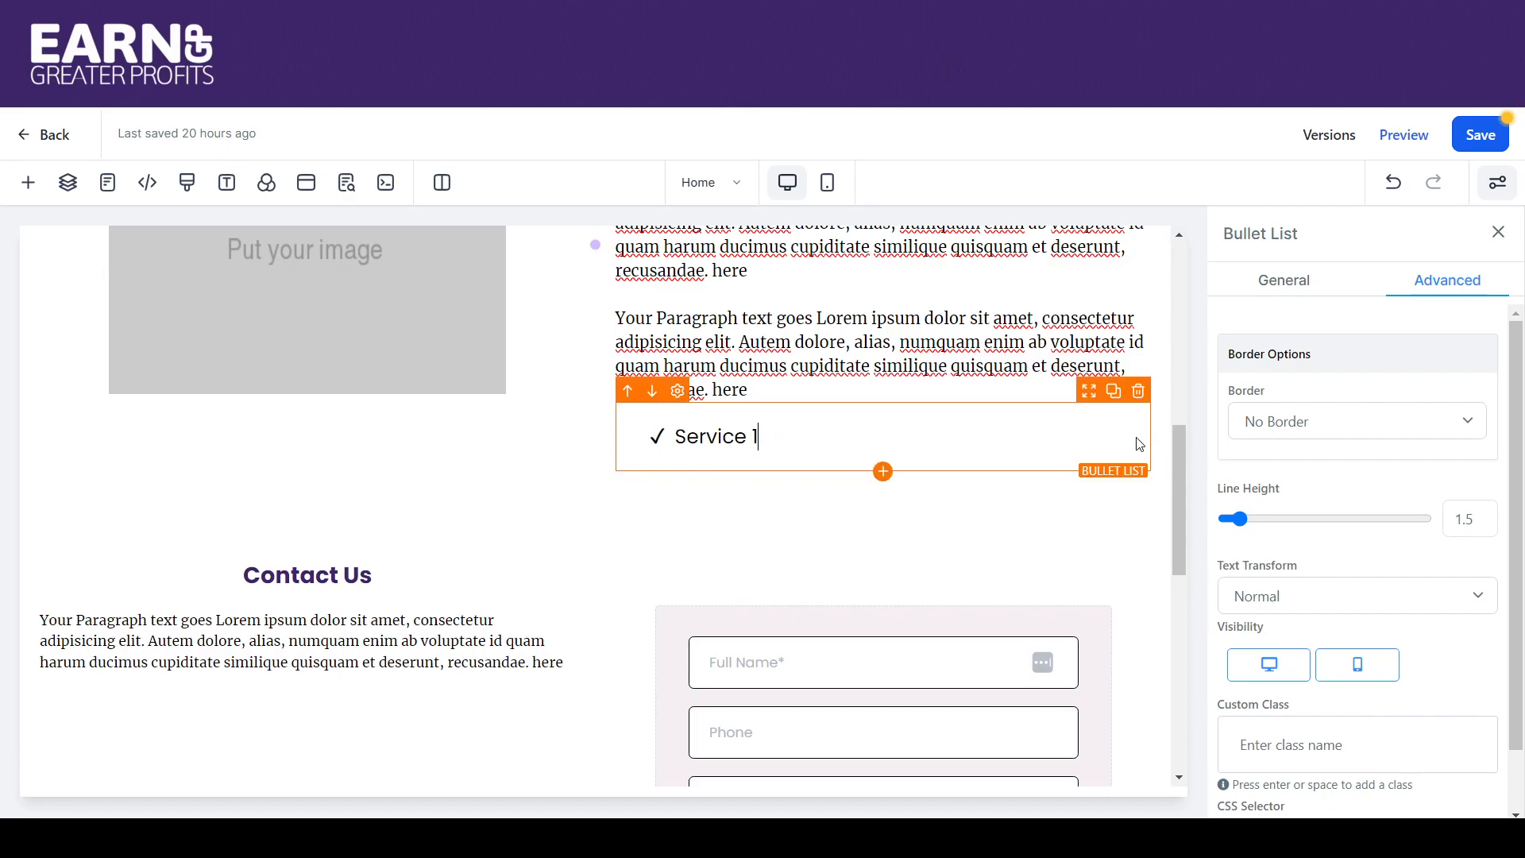
Step: Duplicate the Service 1 bullet list and change the text of the lower copy to Service 2
left_click(1112, 391)
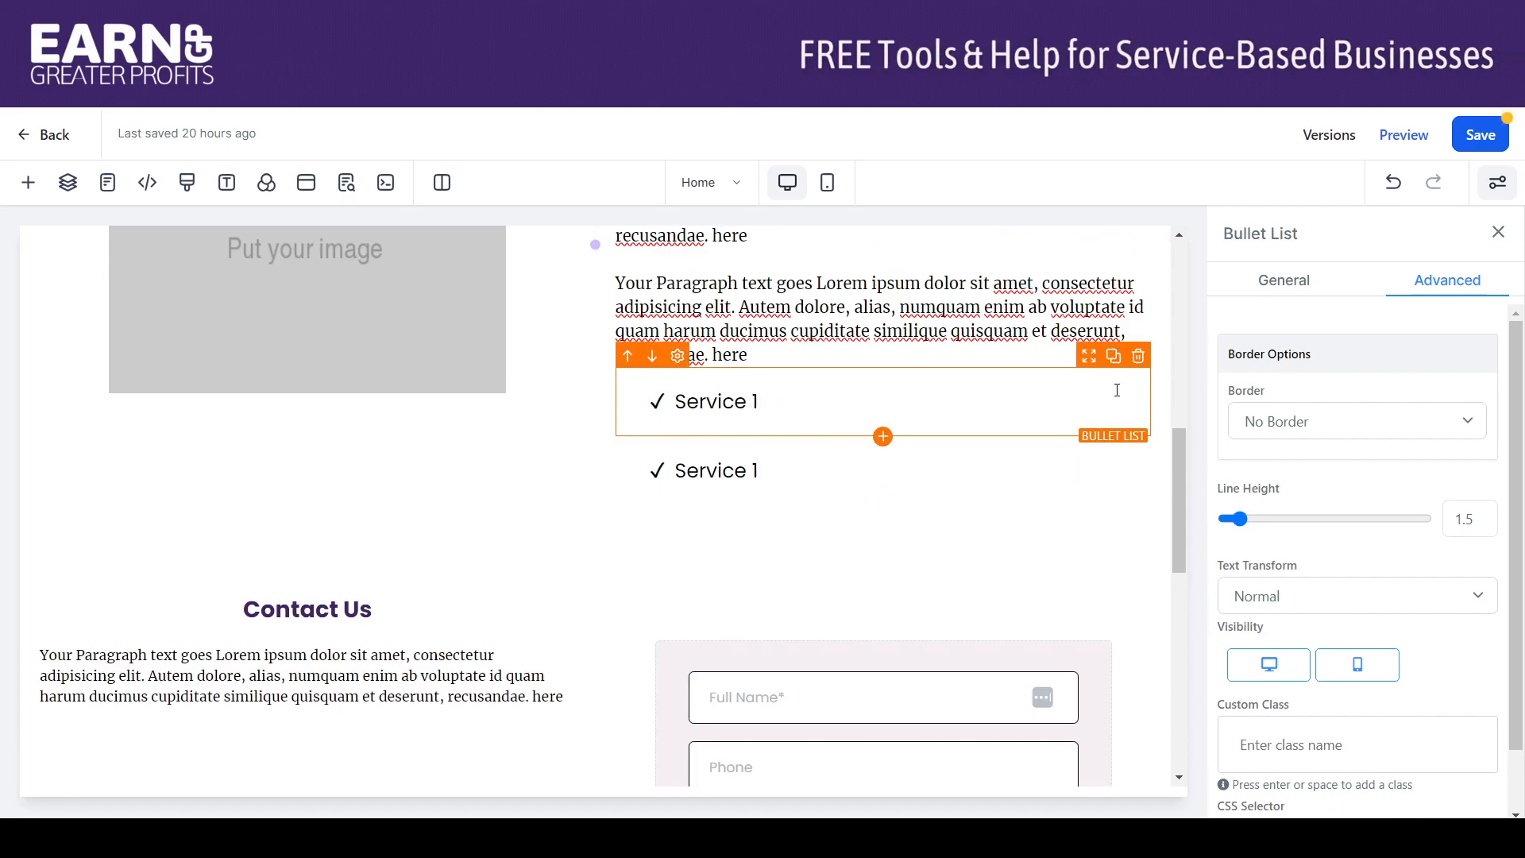
left_click(780, 475)
key("BackSpace")
type("2")
Step: Set the bottom padding of the Service 1 bullet list to 10
left_click(781, 403)
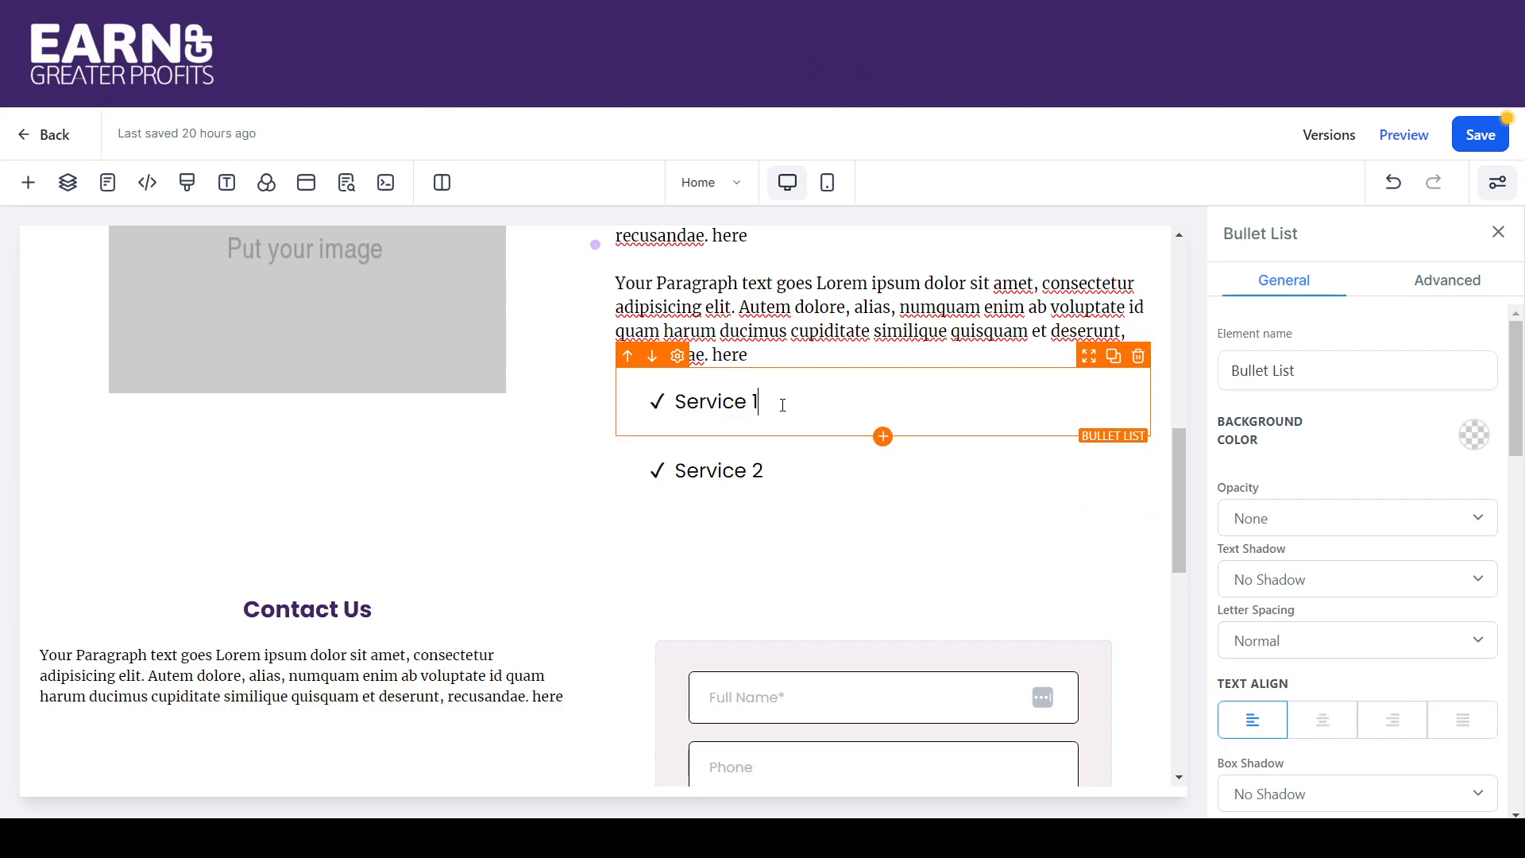
left_click_drag(1519, 436, 1518, 792)
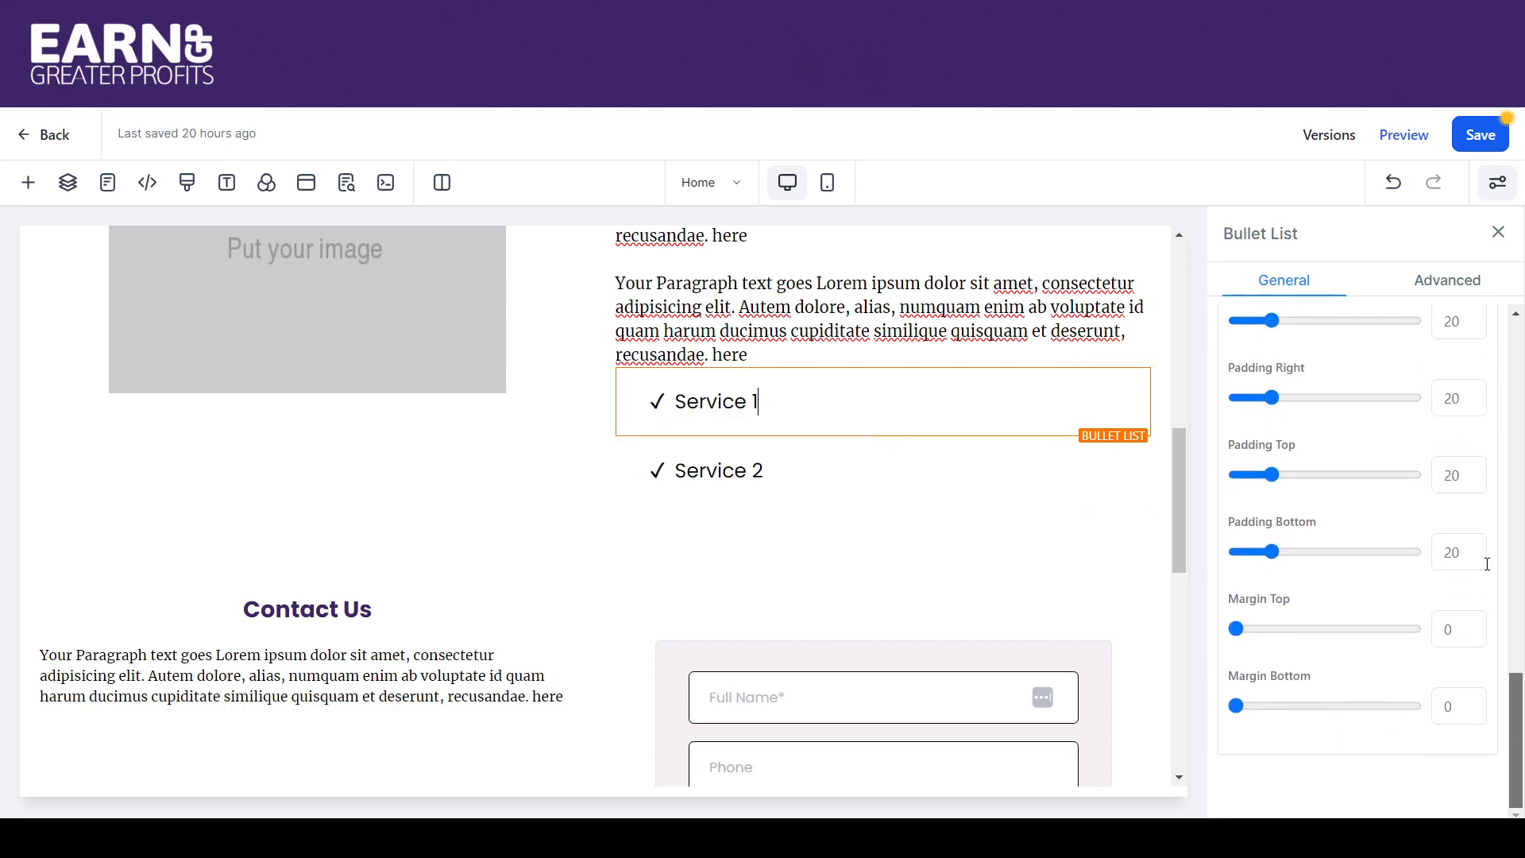
left_click_drag(1465, 551, 1428, 556)
type("10")
Step: Set the top padding of the Service 2 bullet list to 0
left_click(976, 463)
double_click(1449, 474)
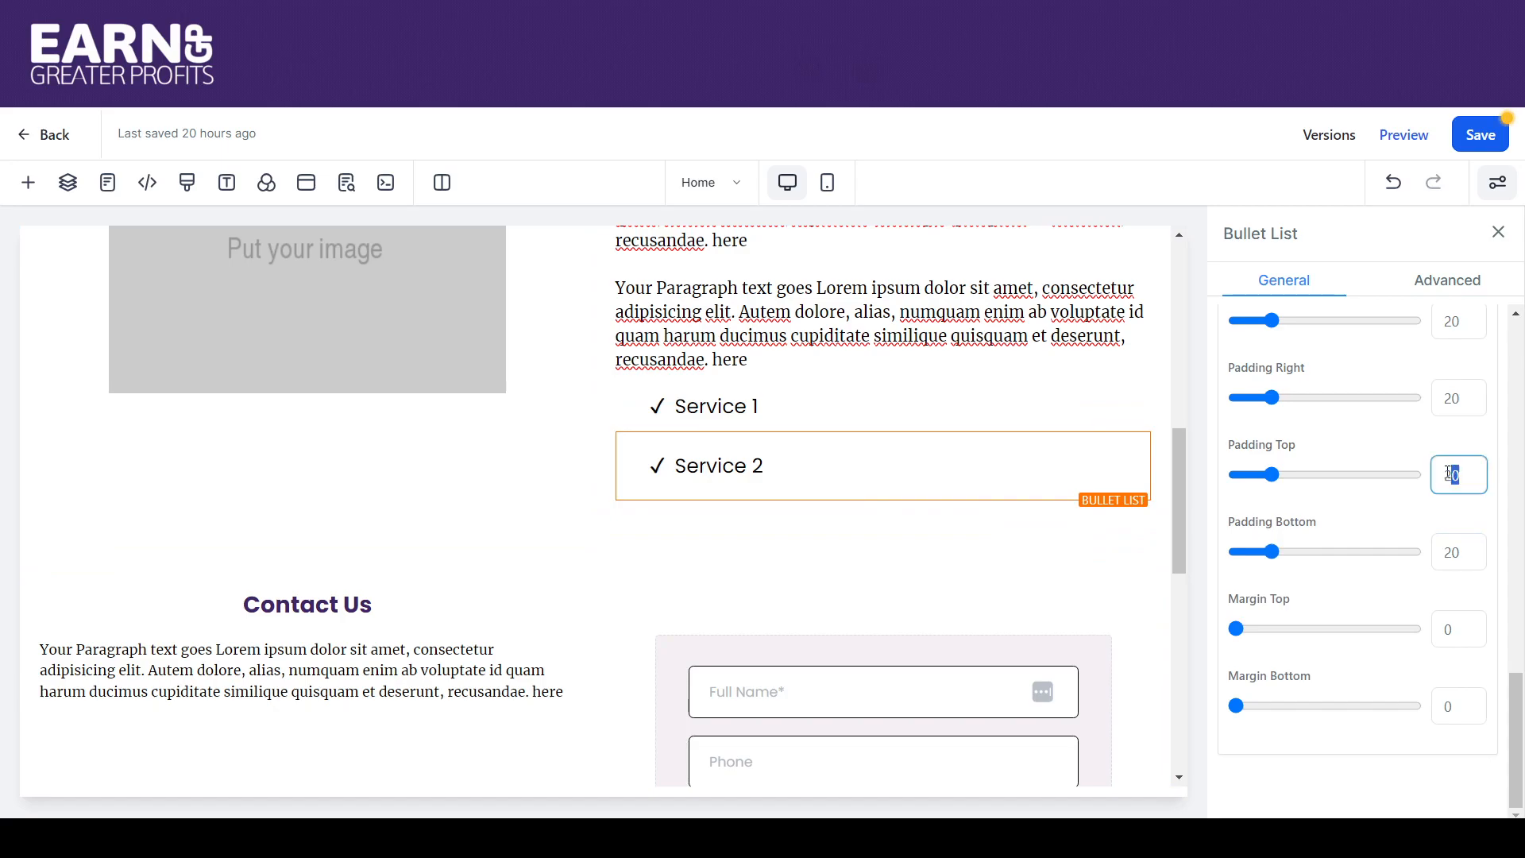
type("10")
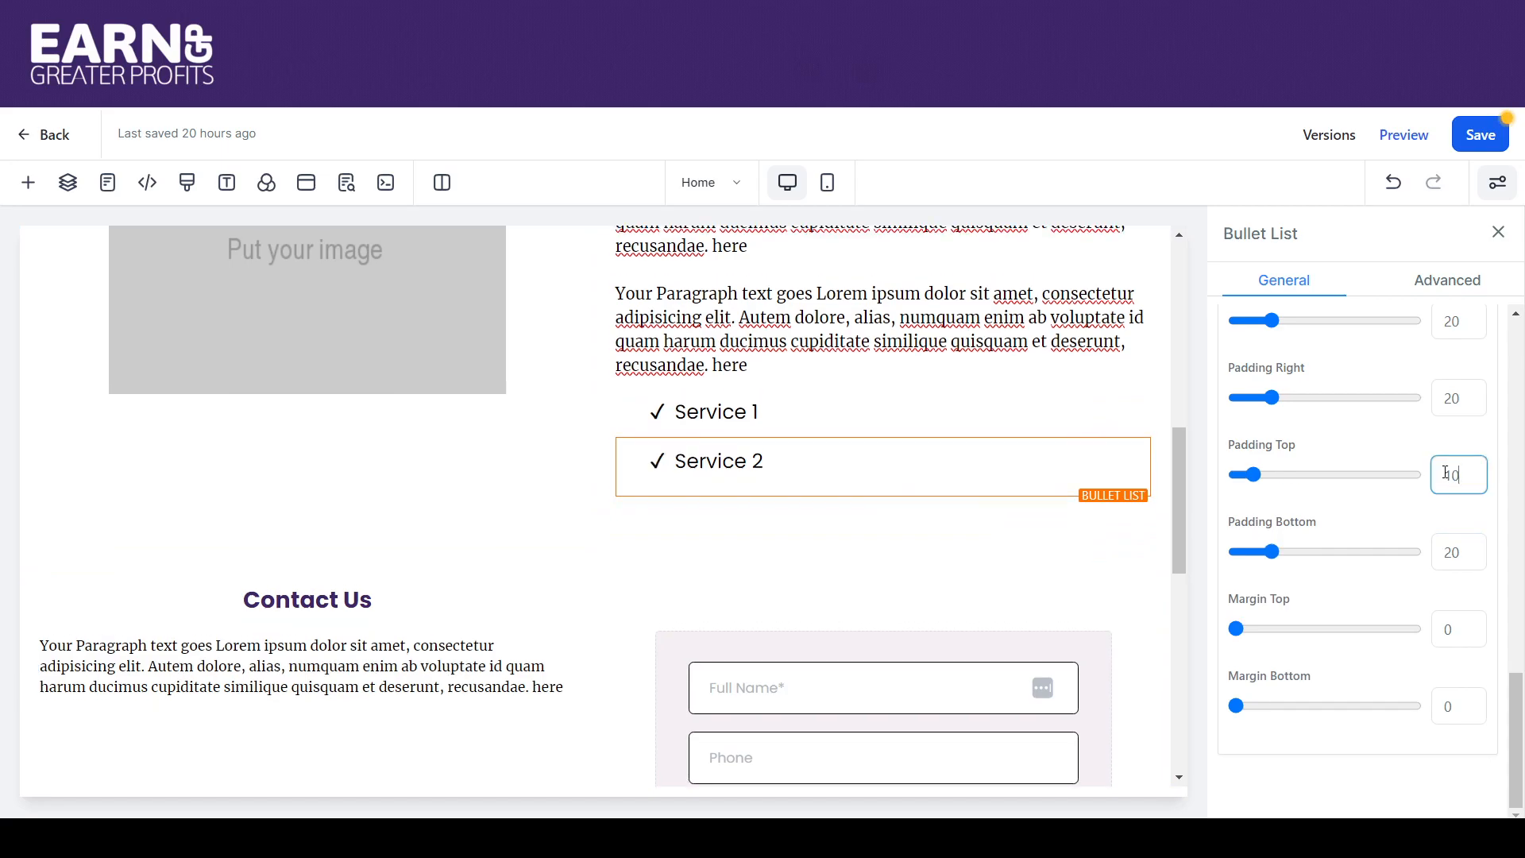
double_click(1453, 475)
type("0")
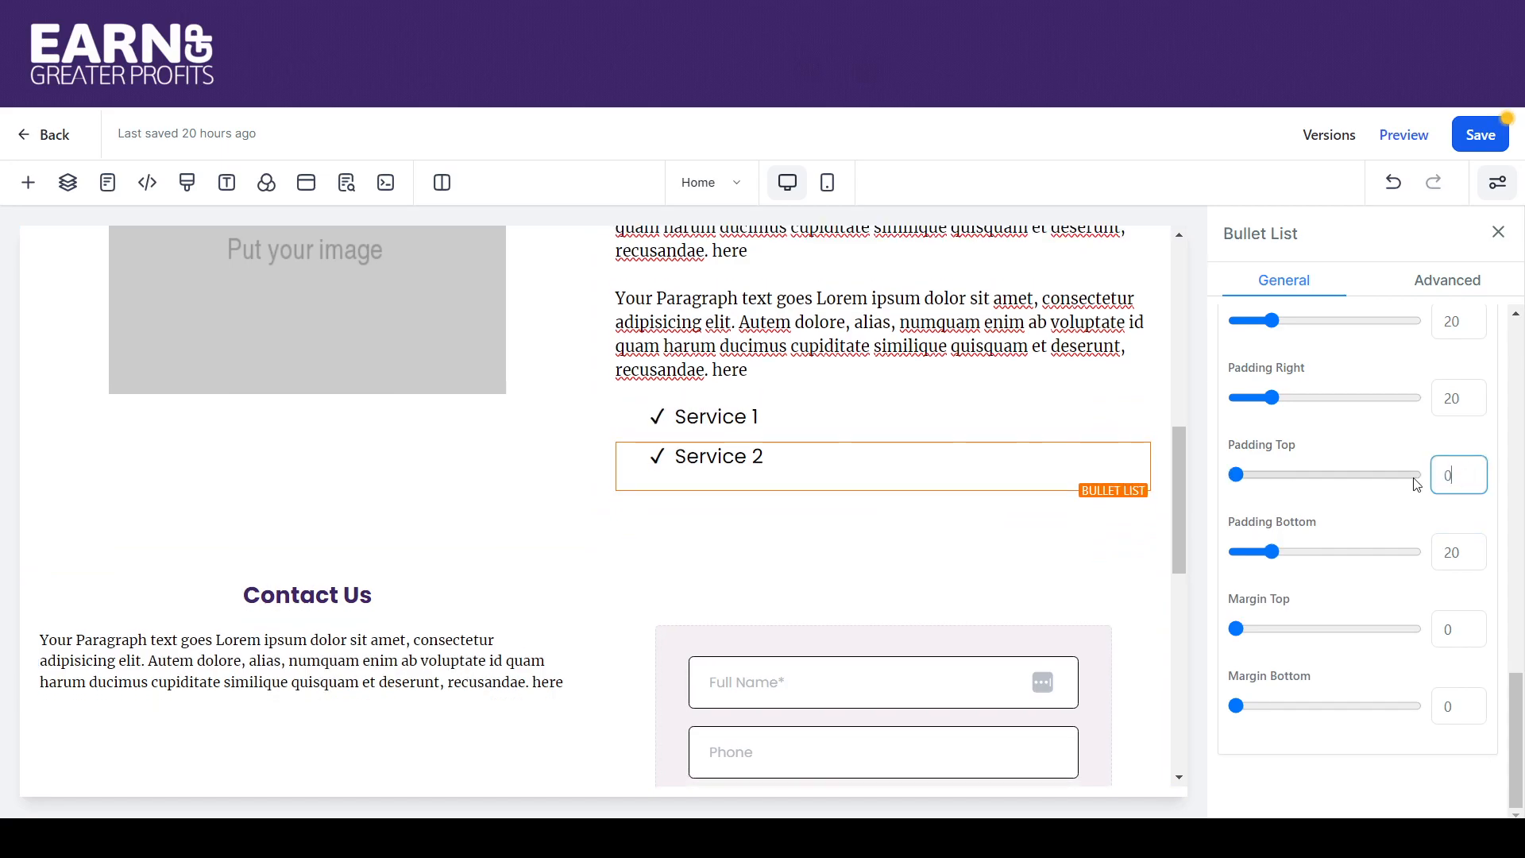
Step: Set the bottom padding of the Service 1 bullet list to 0
left_click(938, 425)
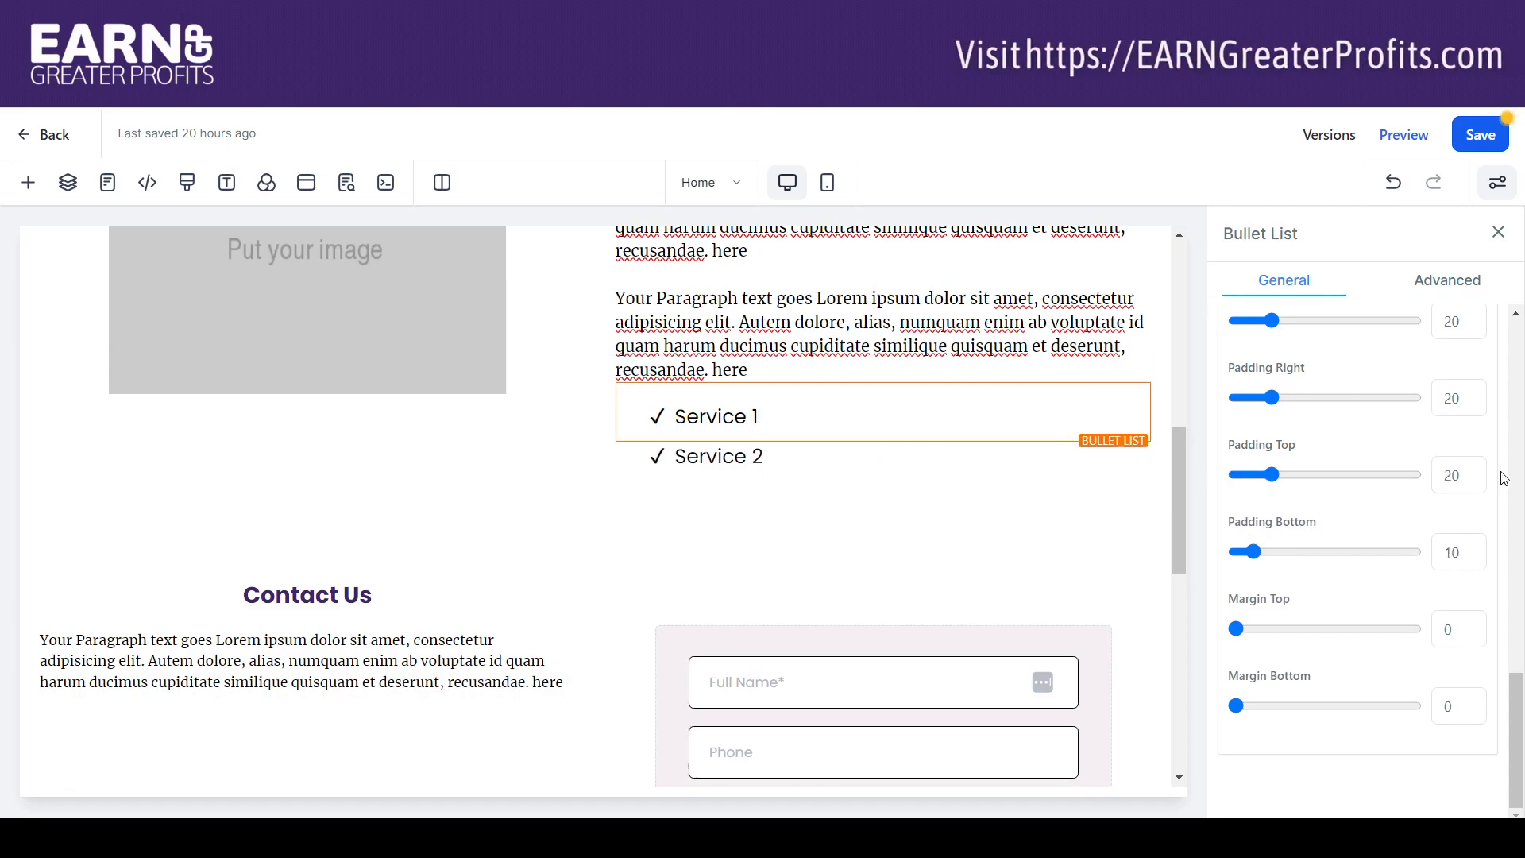
left_click_drag(1477, 552, 1421, 560)
type("0")
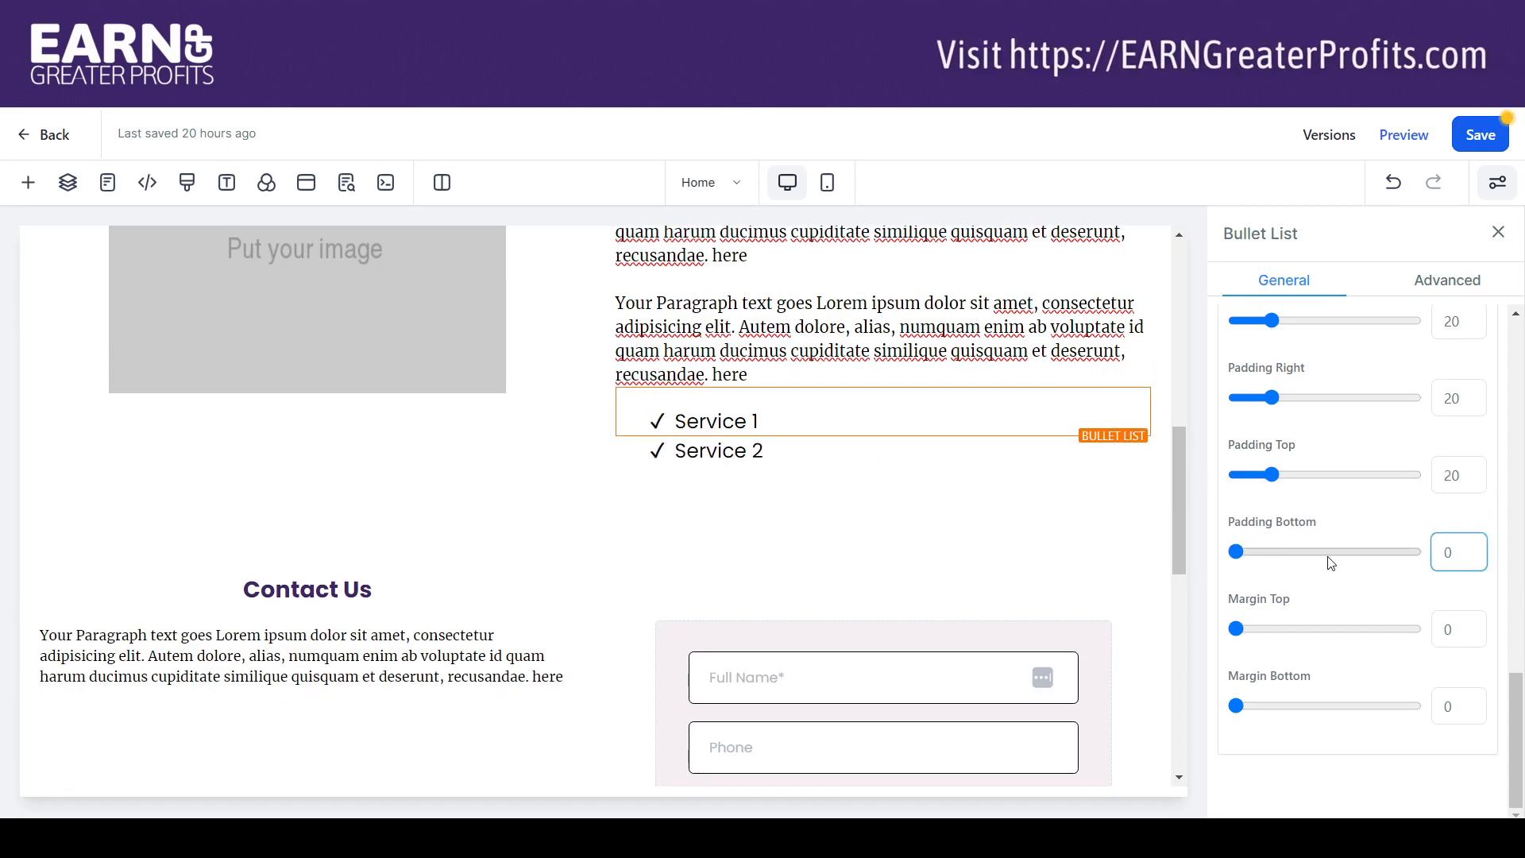
left_click(978, 459)
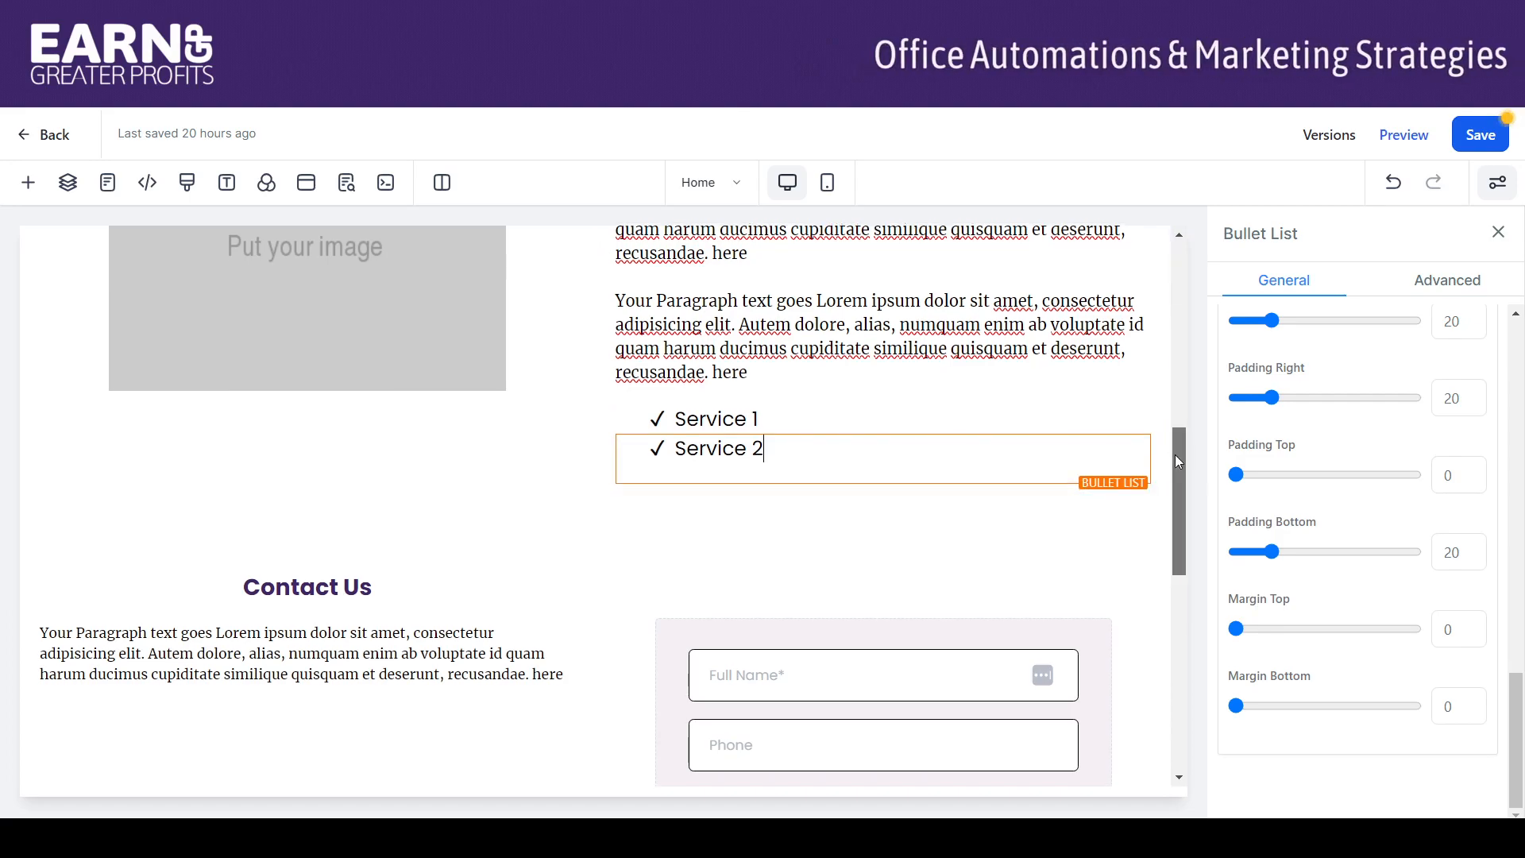
left_click_drag(1176, 453, 1175, 477)
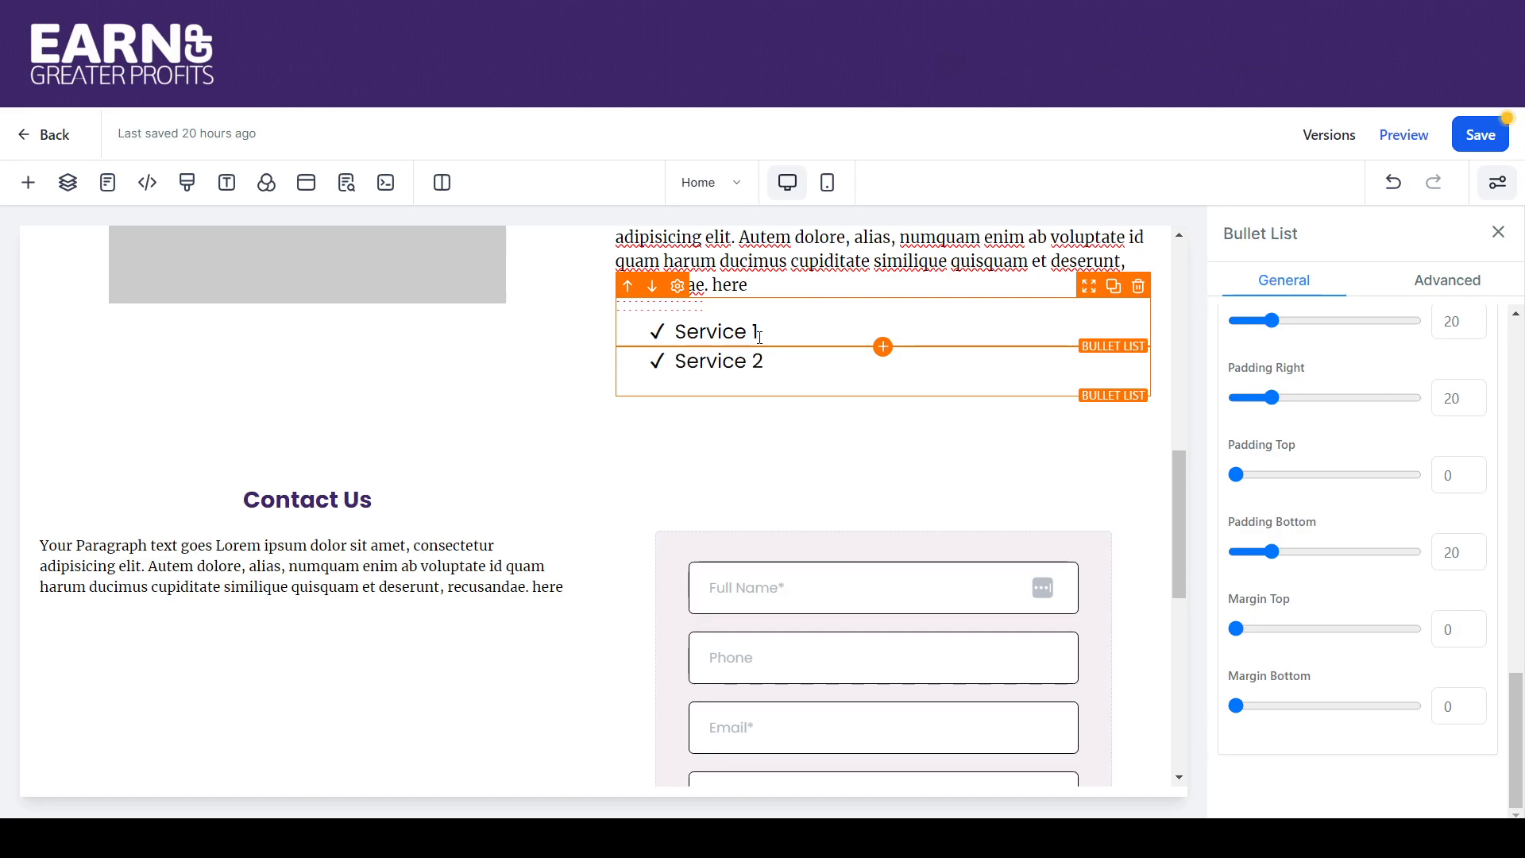
left_click(783, 318)
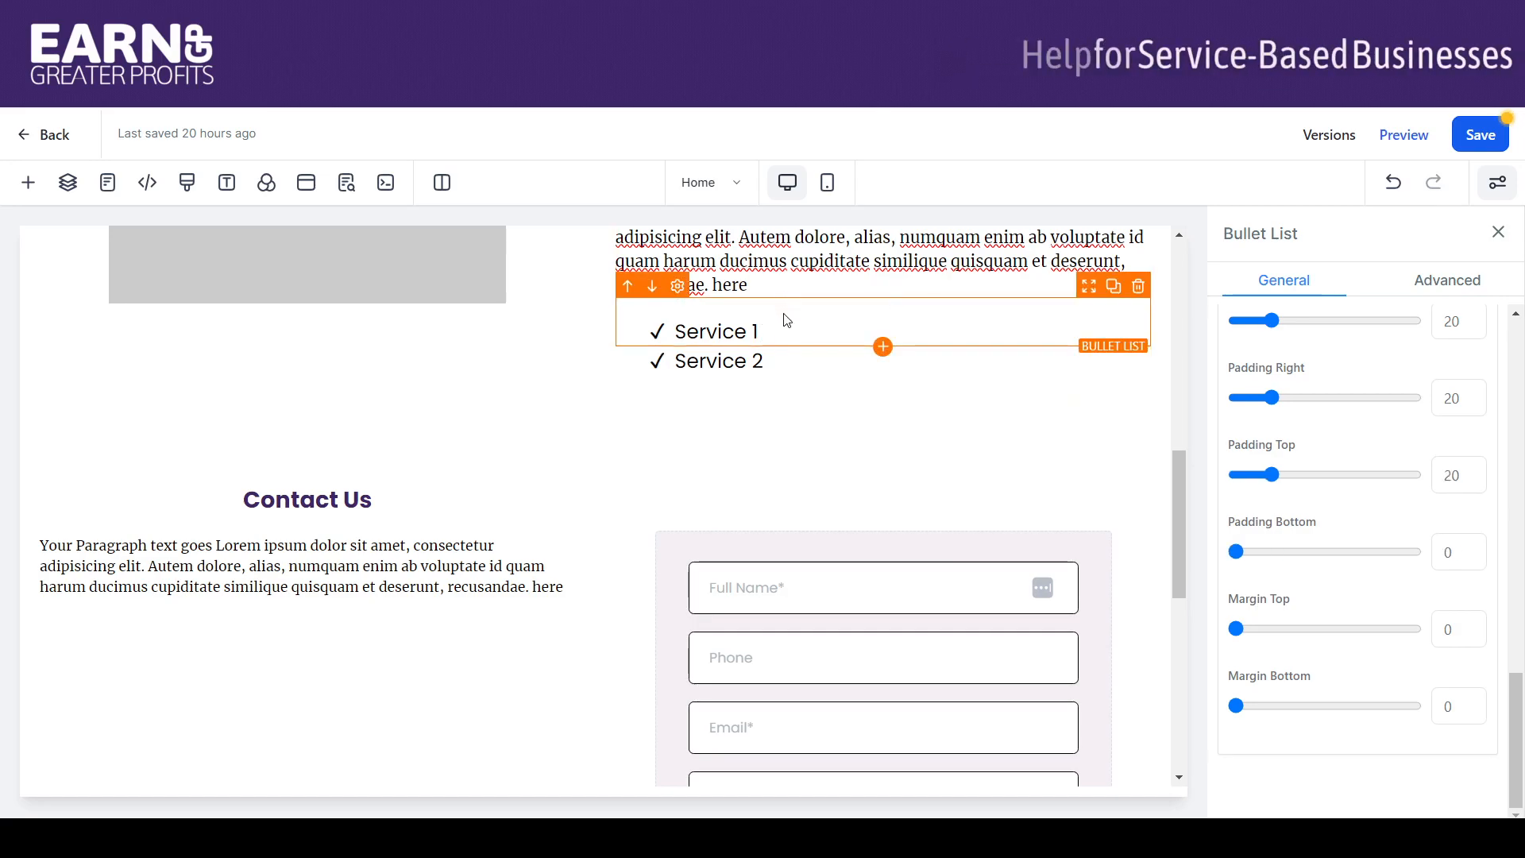
left_click(791, 368)
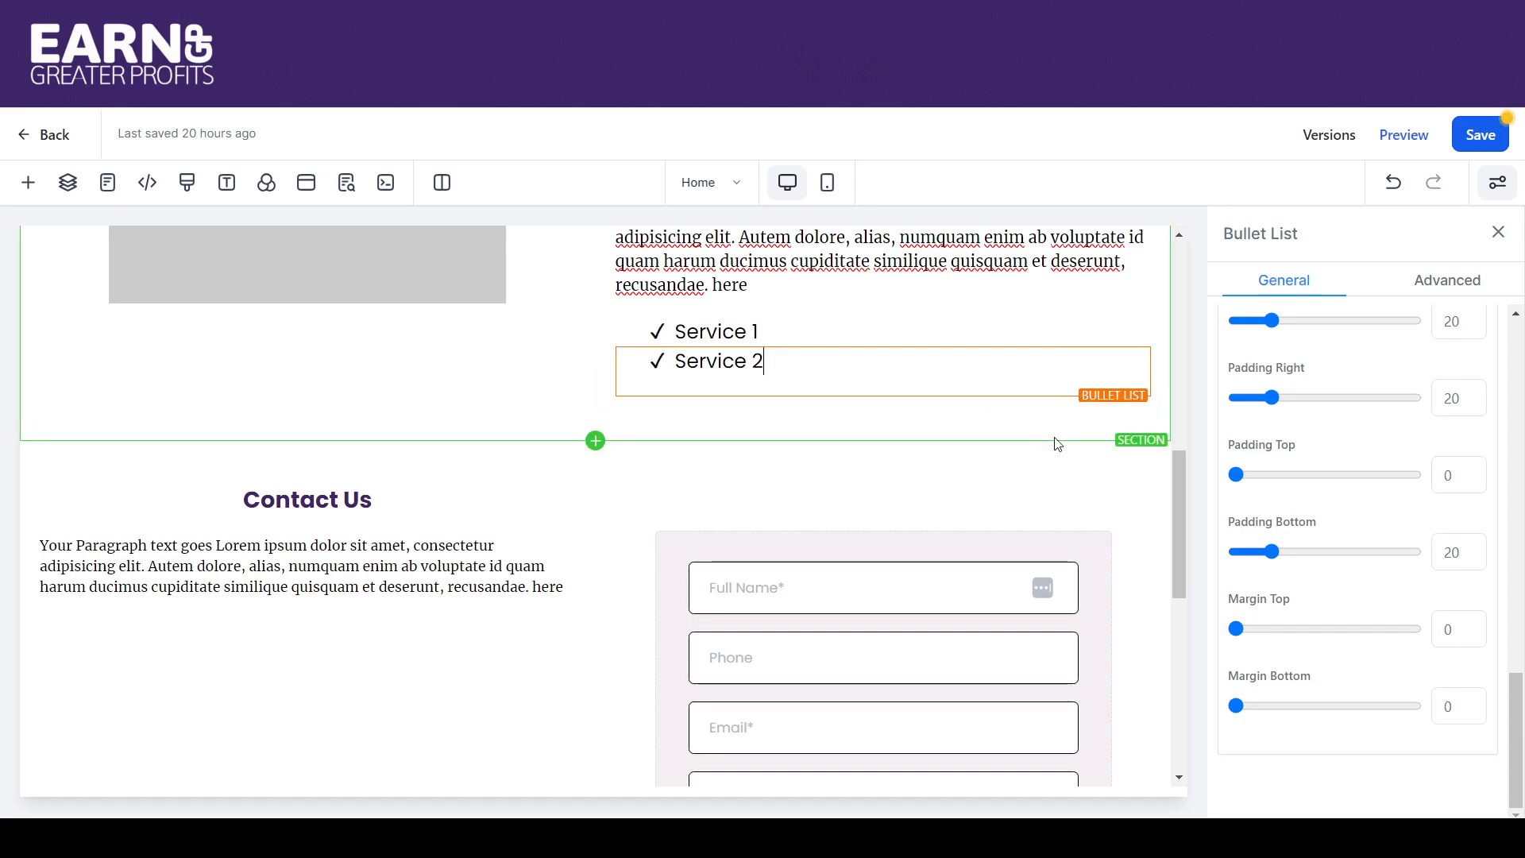
Step: Replace the placeholder image in the first column with CupCakeBG2.png from the Relocated Item media folder
left_click_drag(1175, 463, 1171, 376)
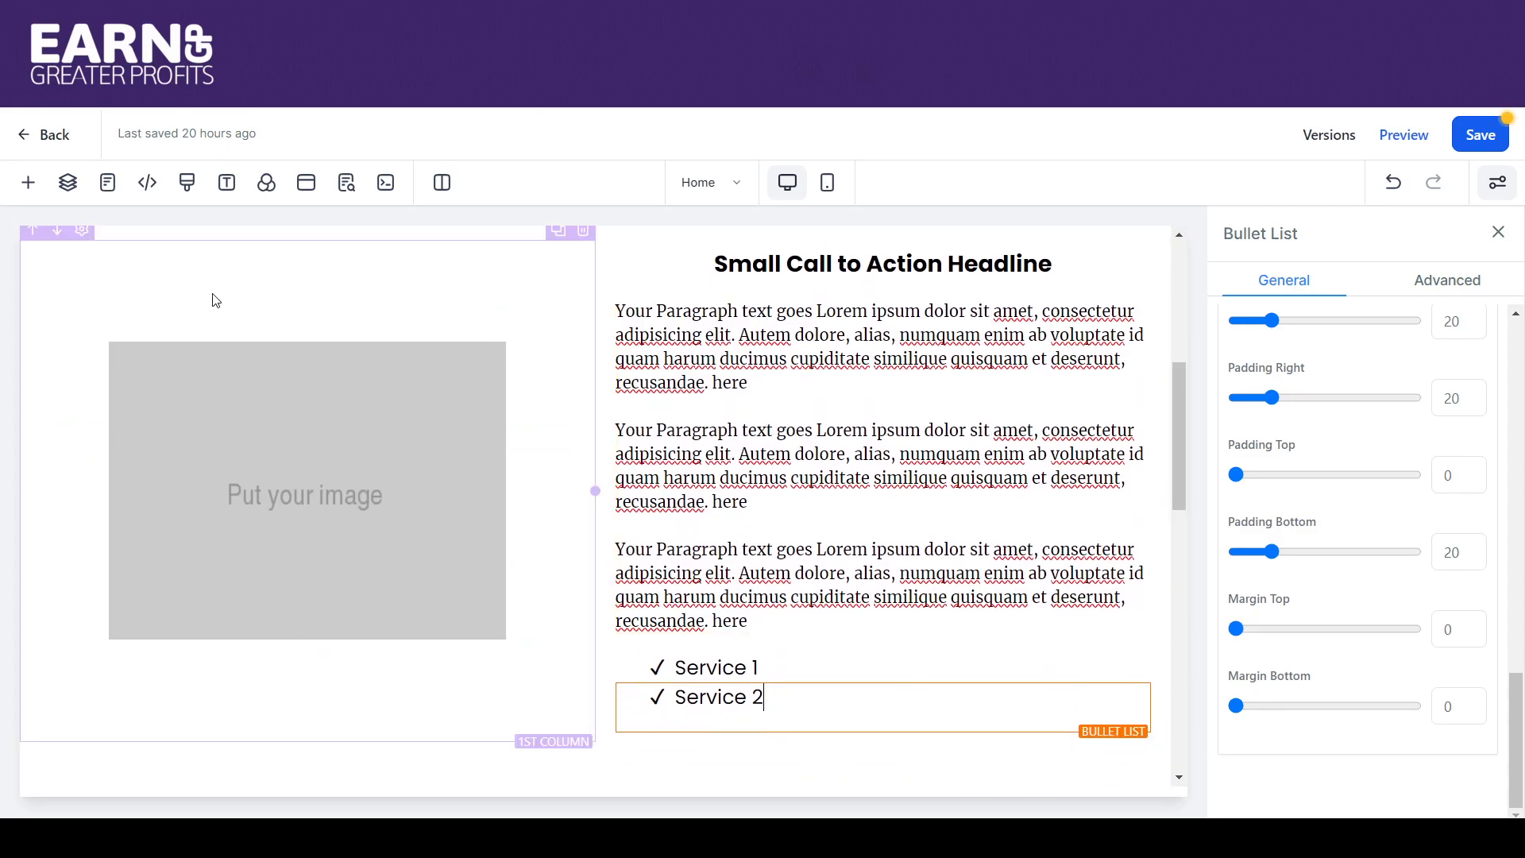
left_click(302, 361)
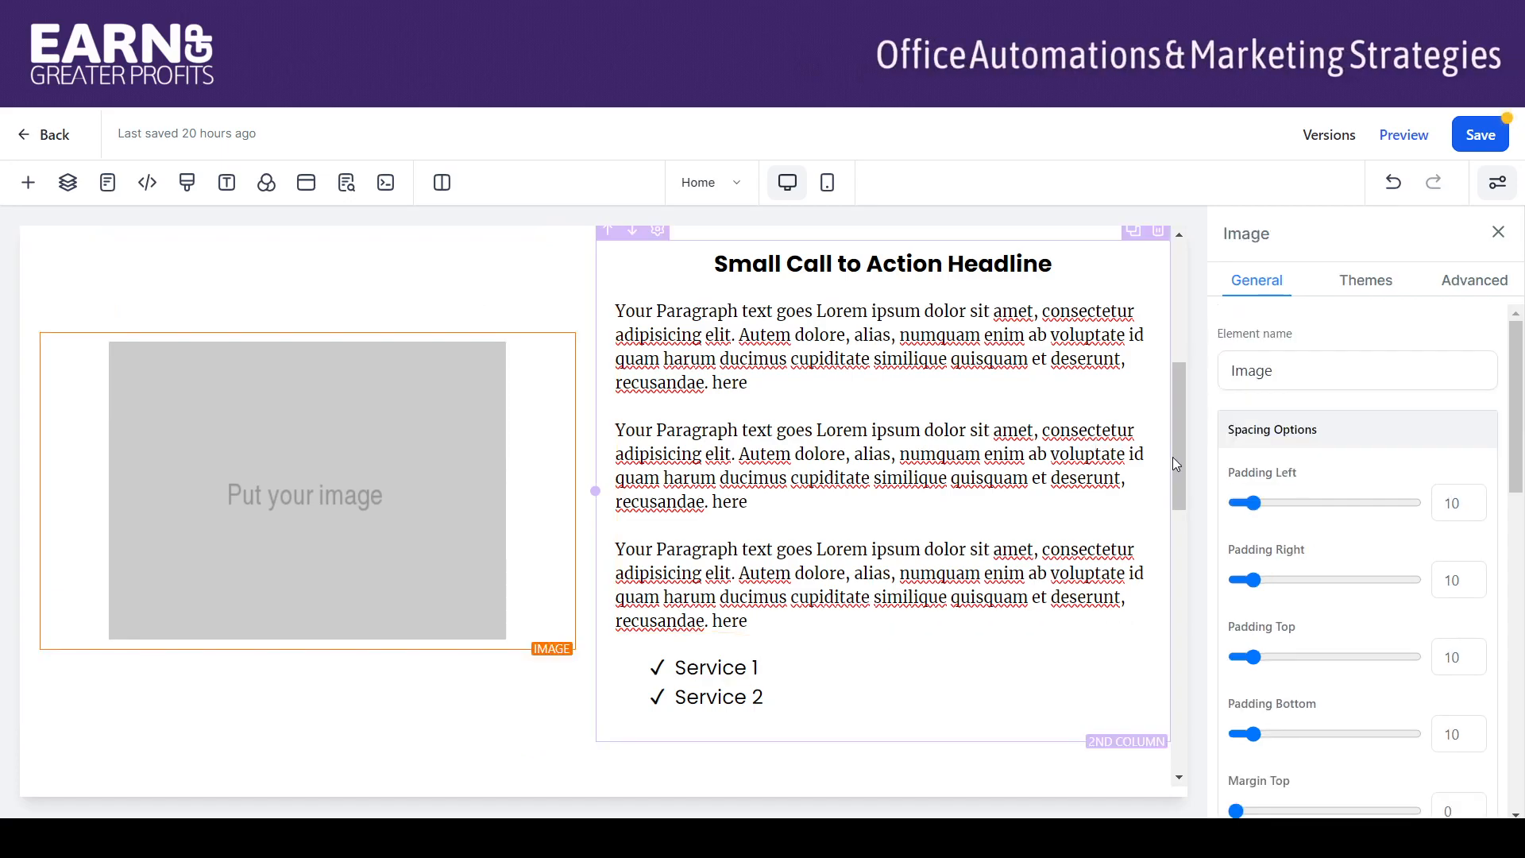
scroll(1520, 665, "down", 10)
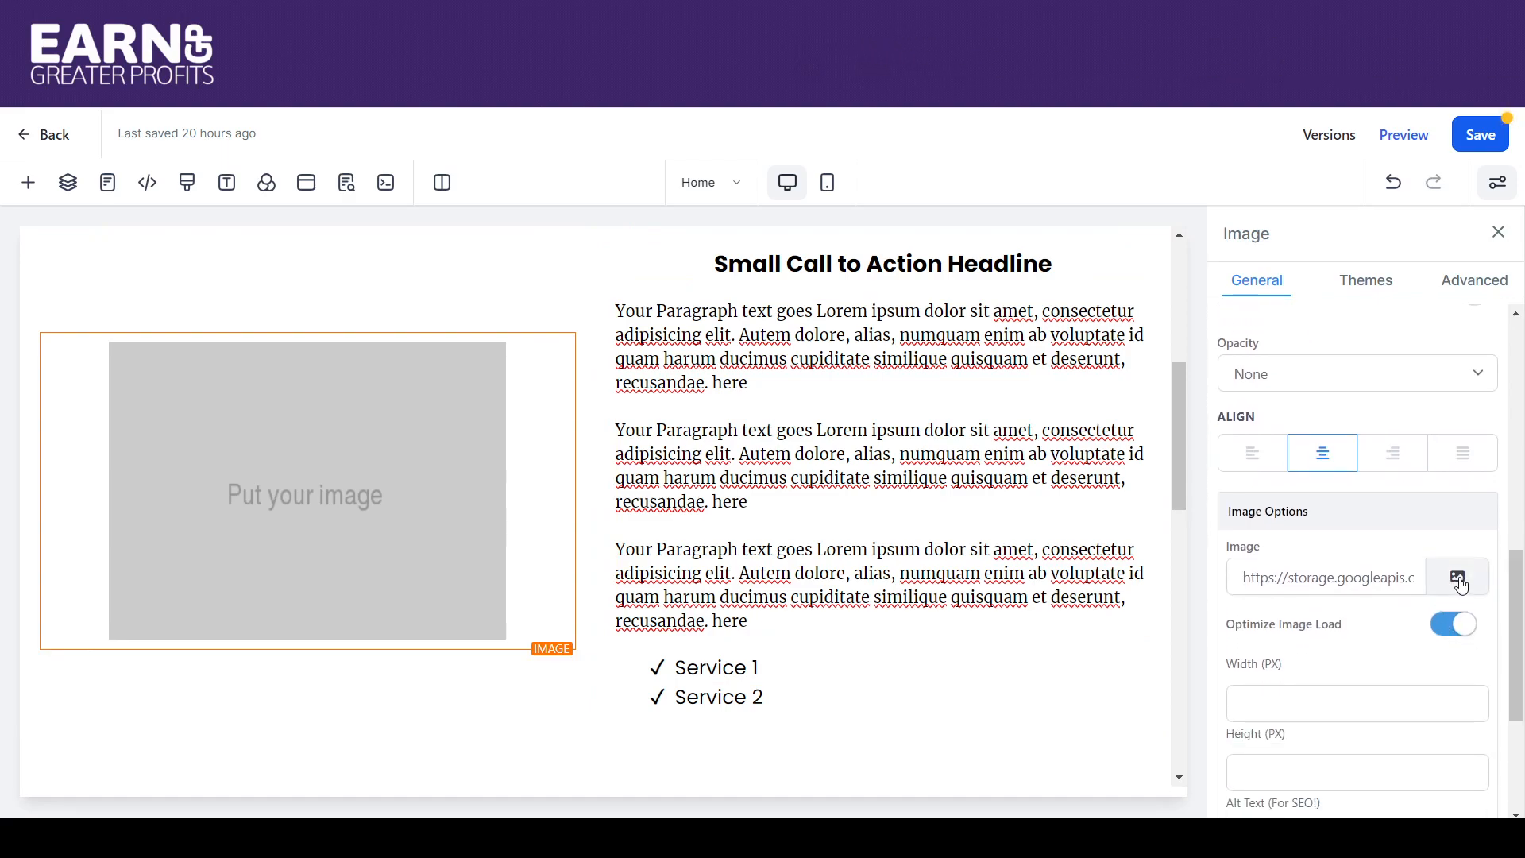
left_click(1460, 583)
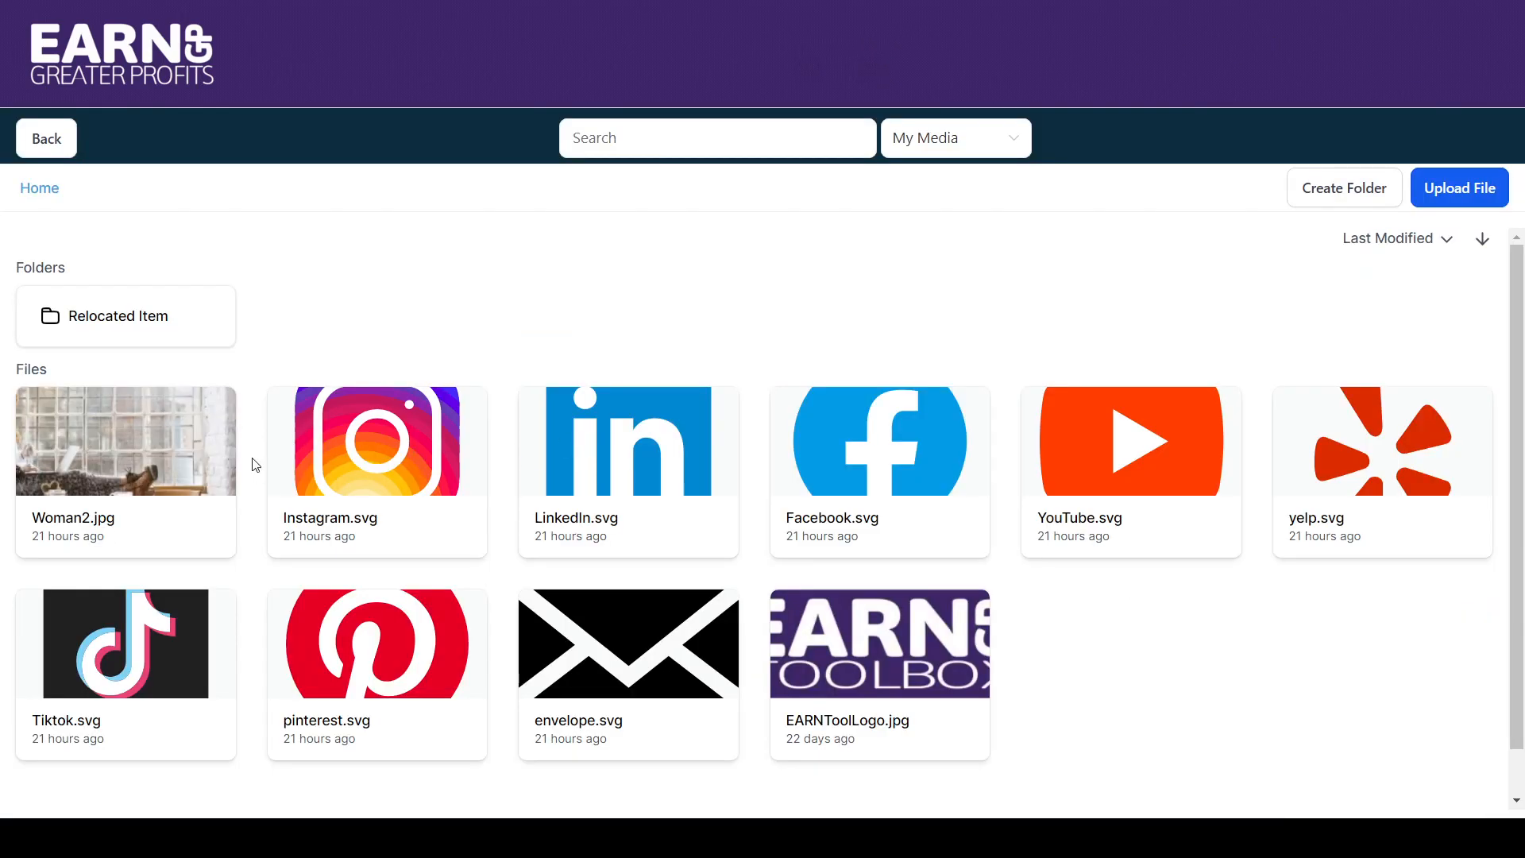
left_click(157, 320)
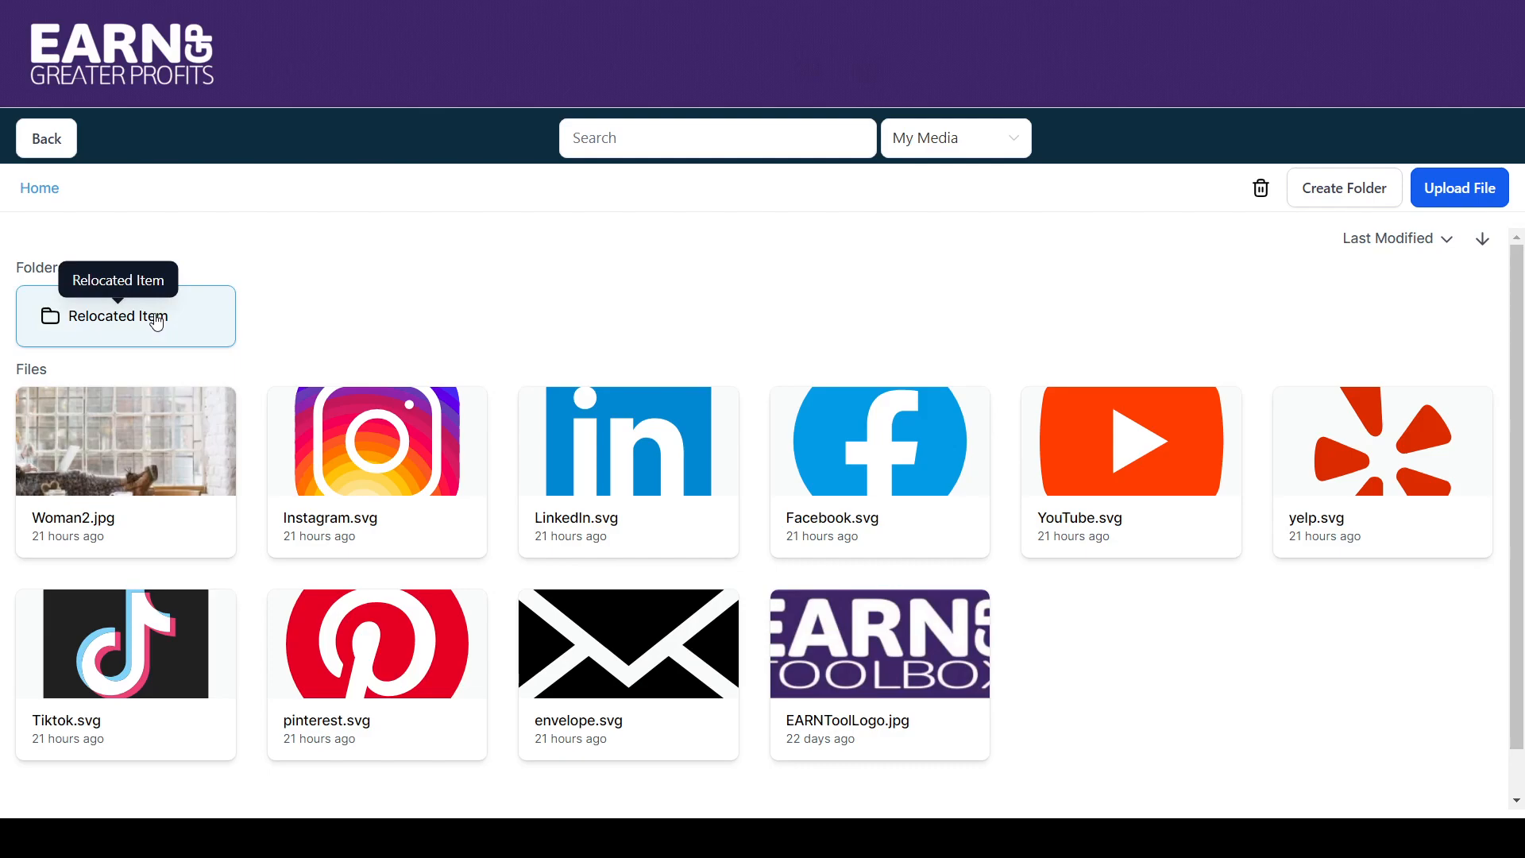
left_click(156, 320)
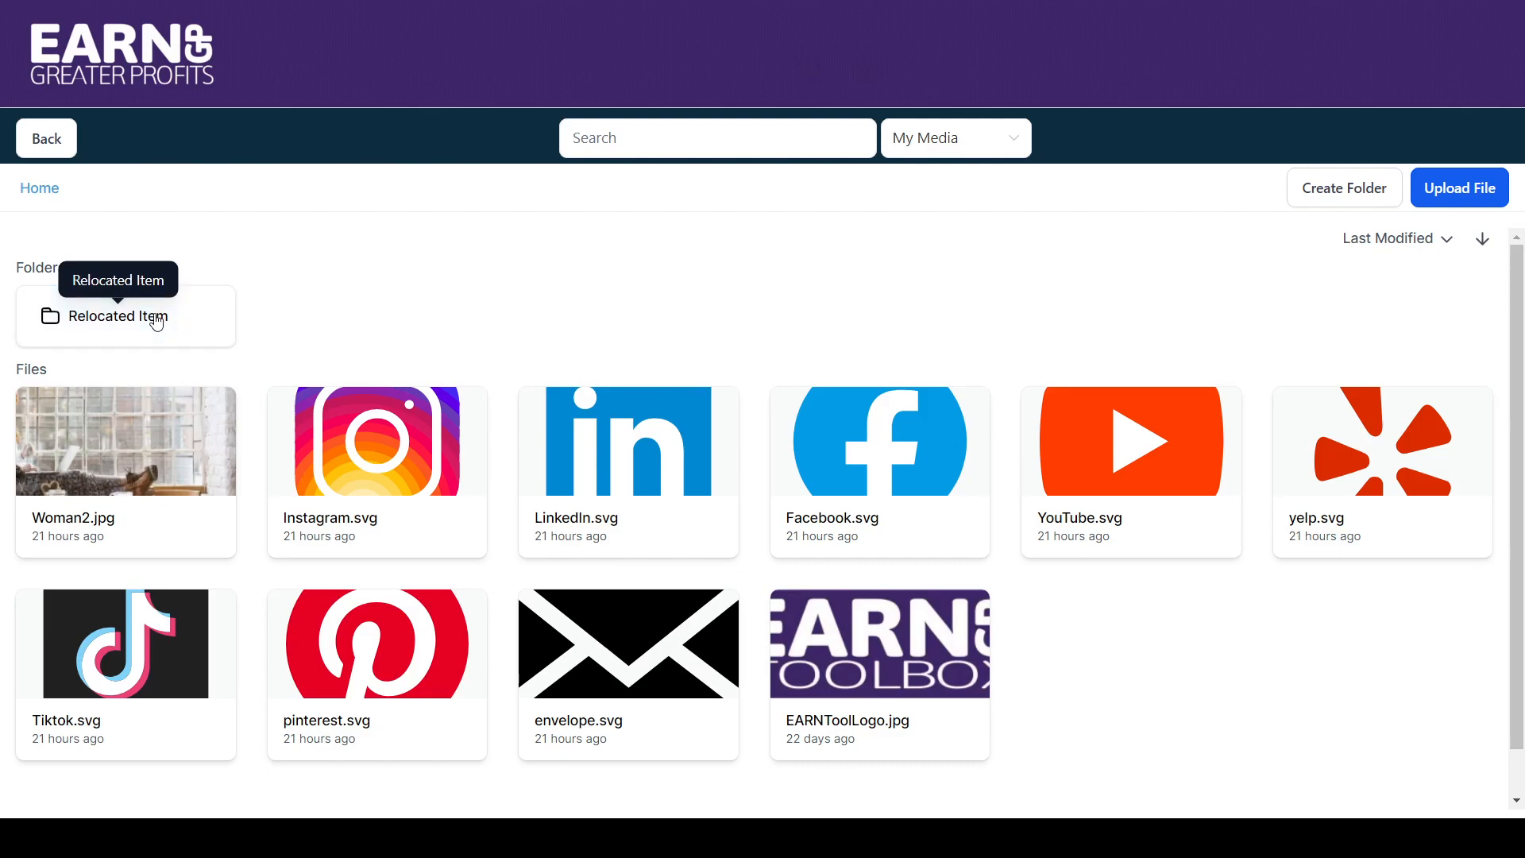
double_click(141, 320)
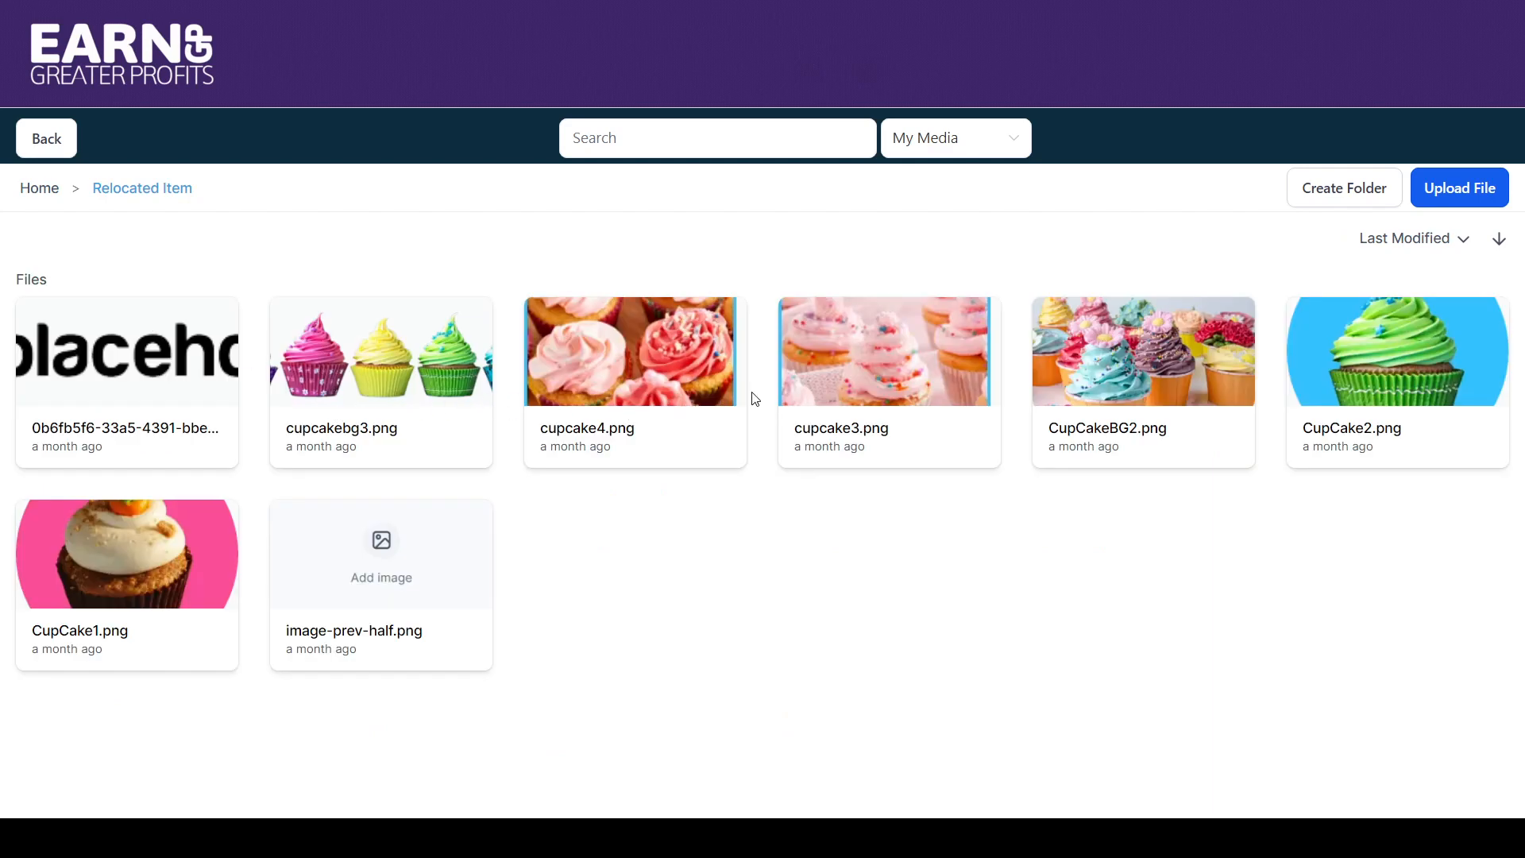
left_click(1164, 372)
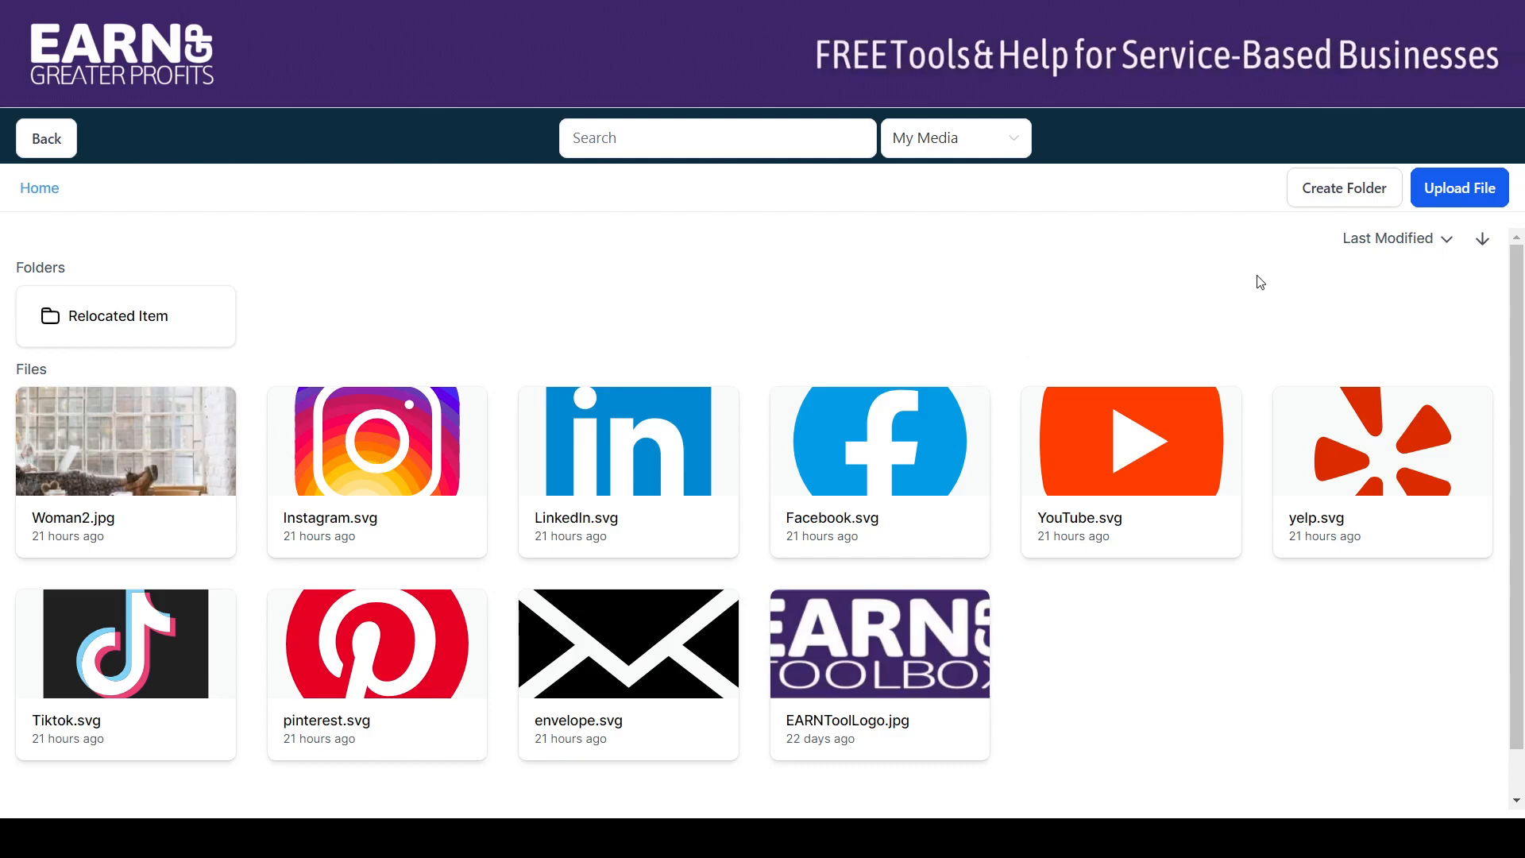
Step: Create two media library folders named Portfolio and Social Media
left_click(1339, 199)
left_click(744, 468)
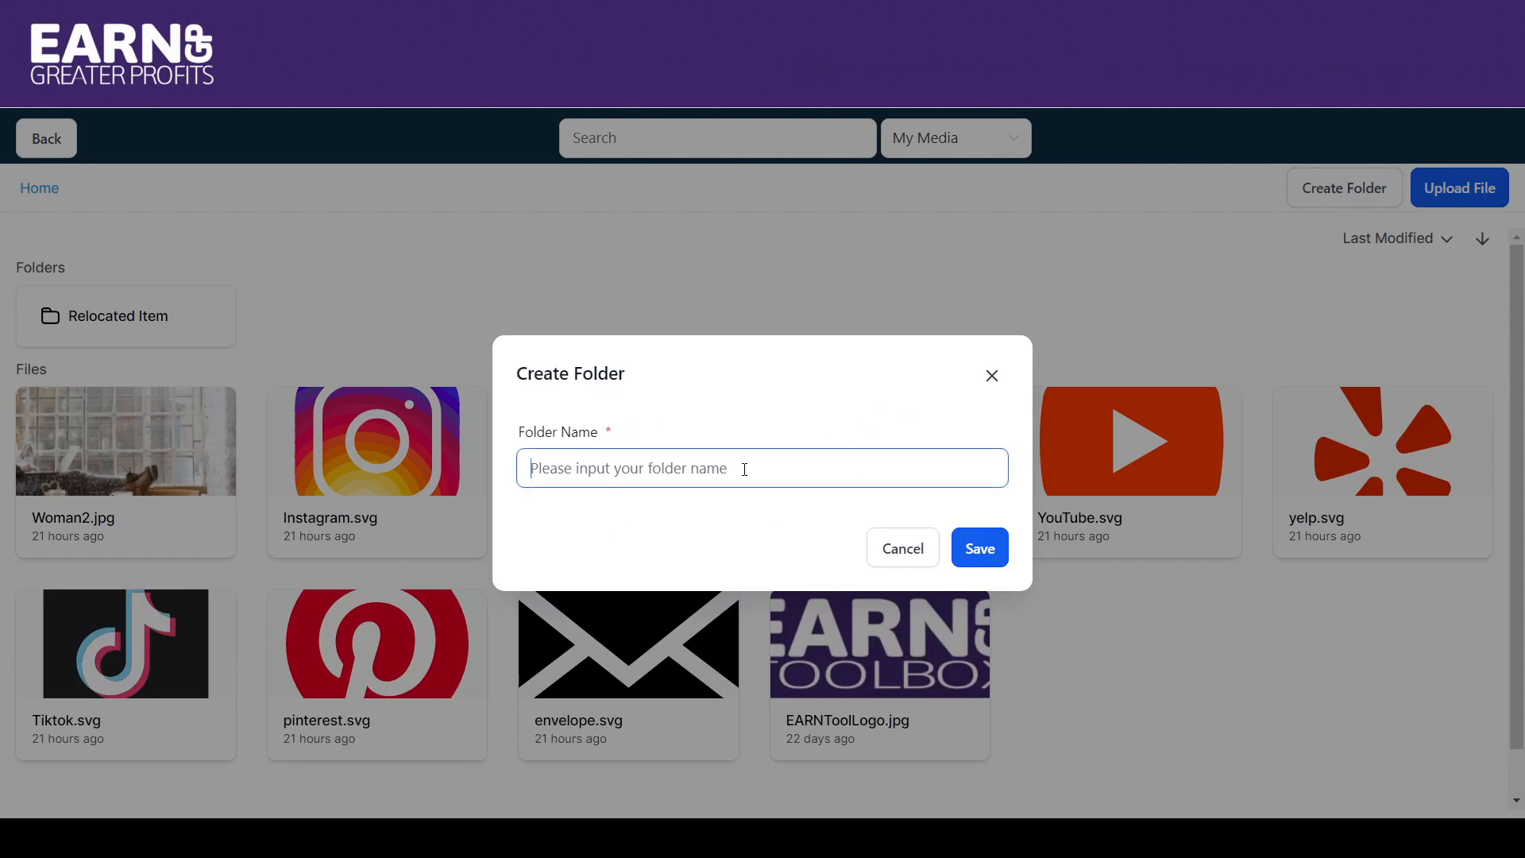
type("Portfolio")
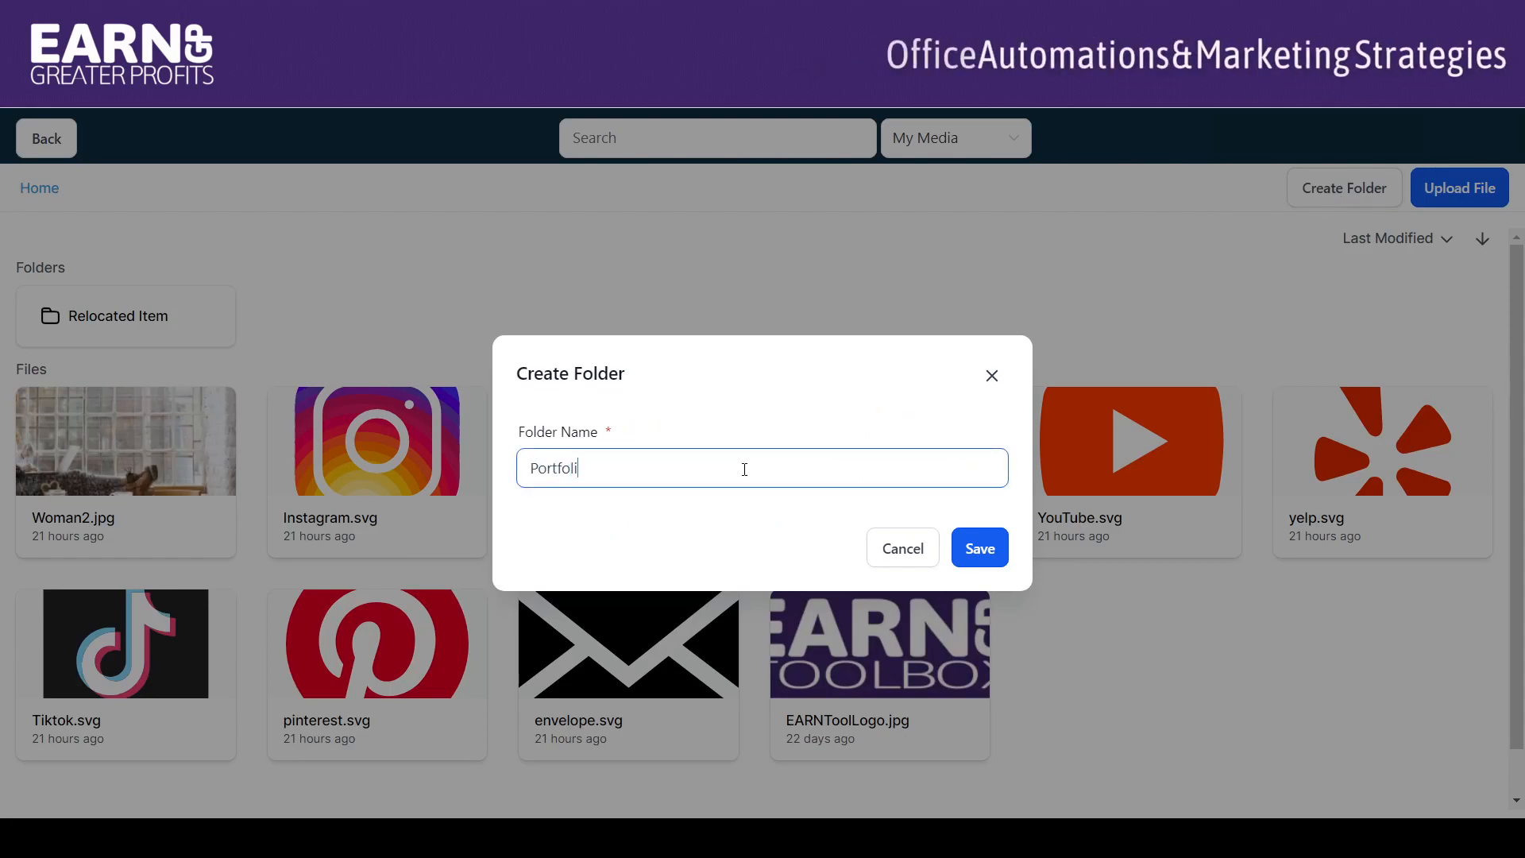
left_click(971, 547)
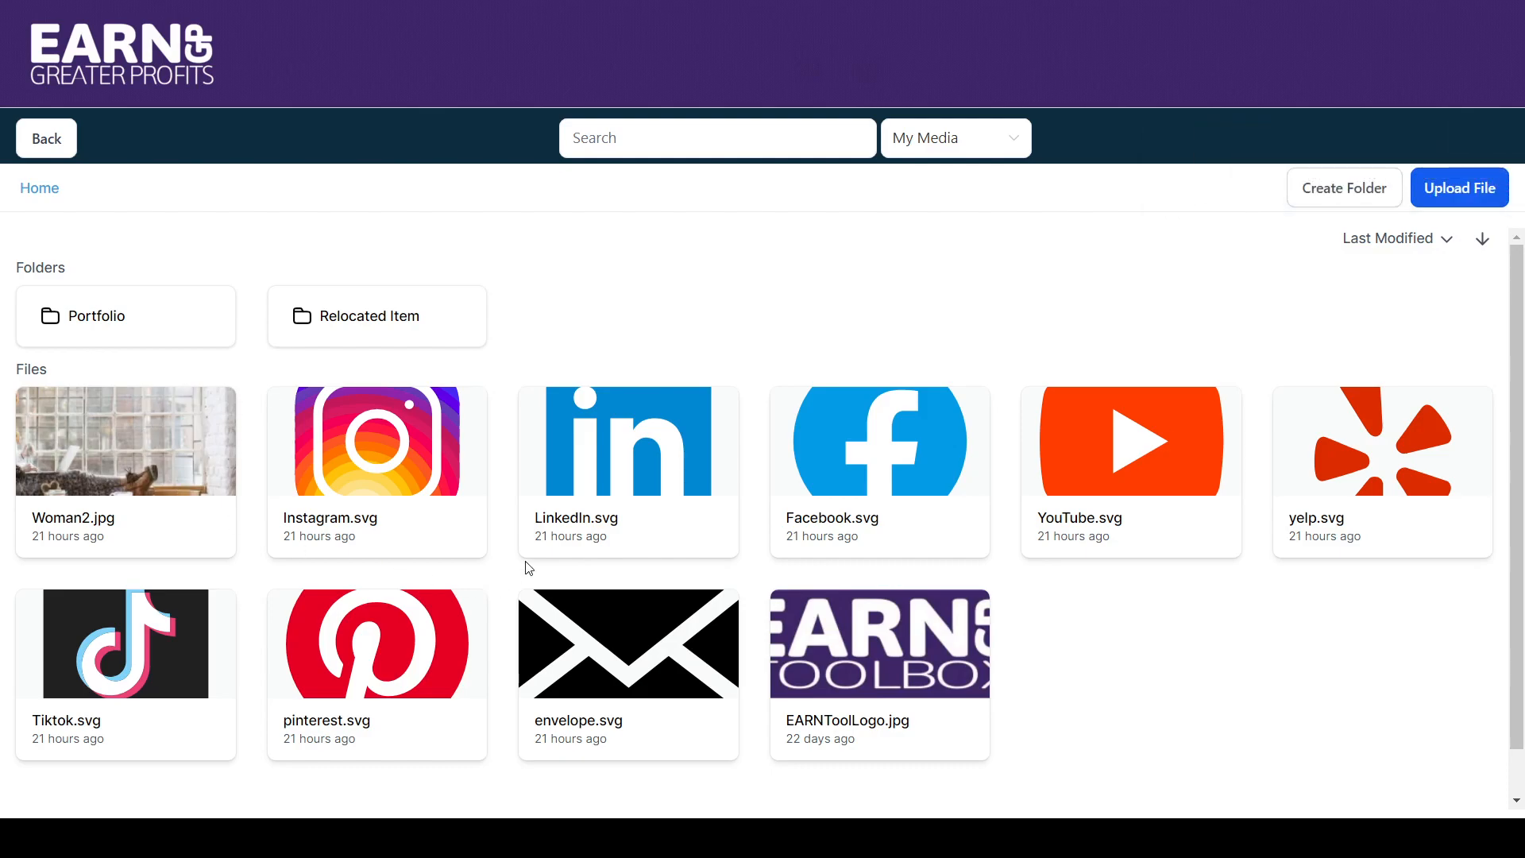
left_click(1321, 196)
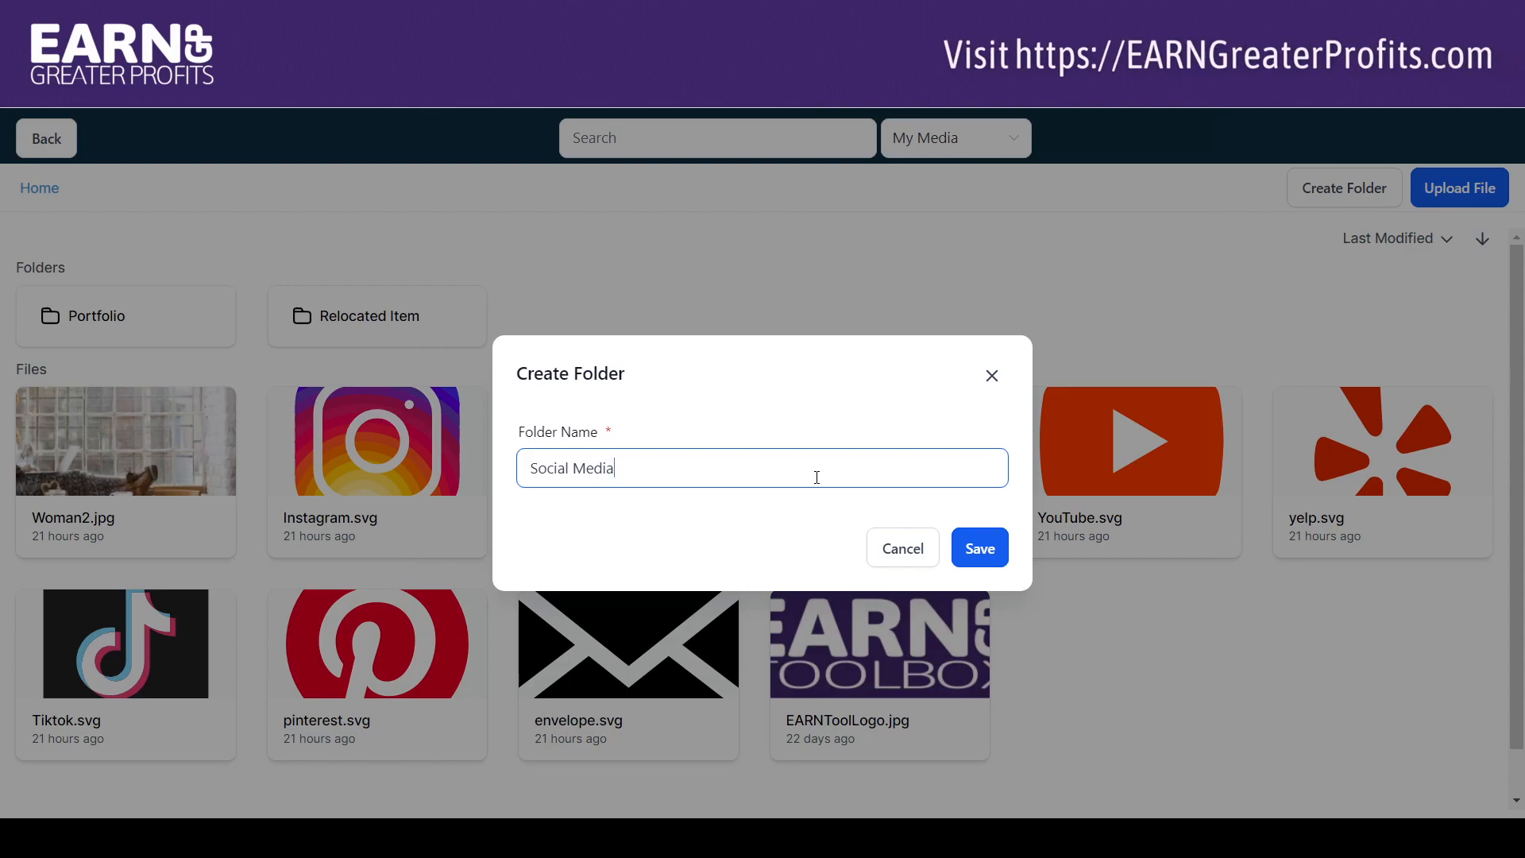
left_click(975, 547)
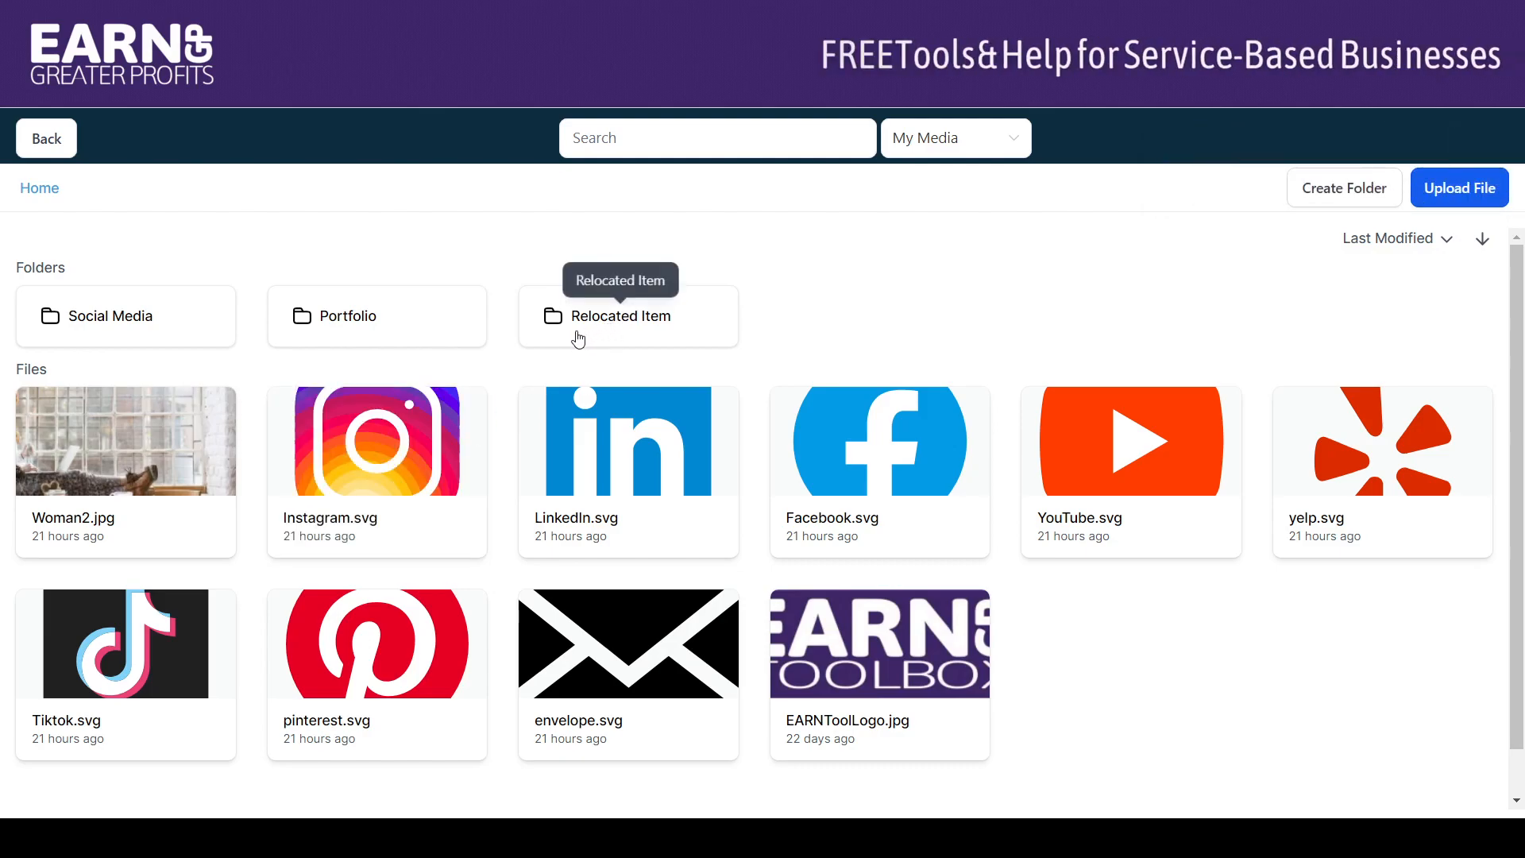
Step: View the files in the Relocated Item folder and return from the media library to the page editor
left_click(620, 317)
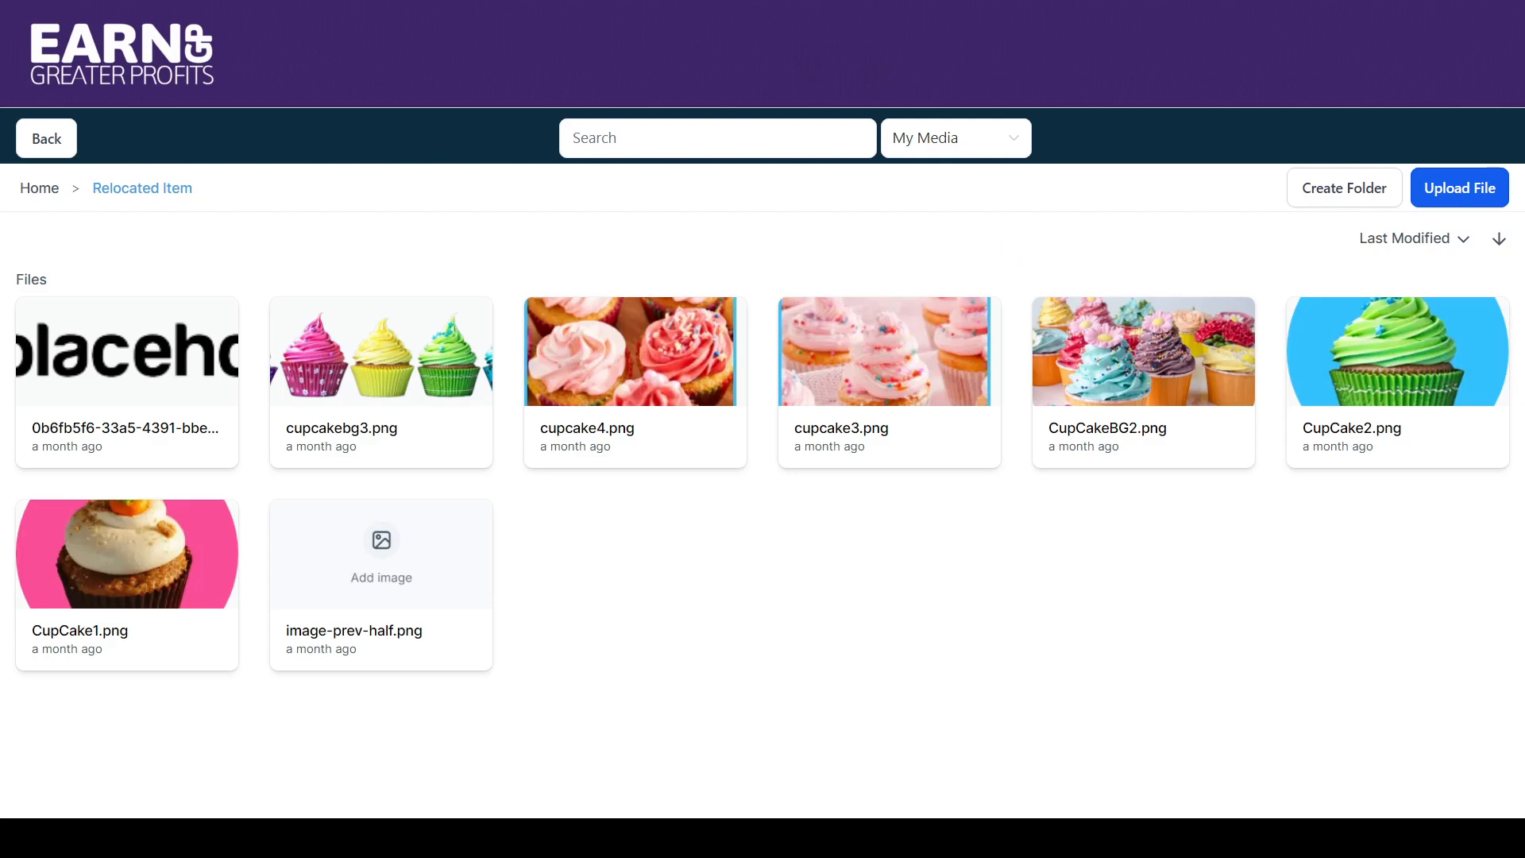
left_click(39, 188)
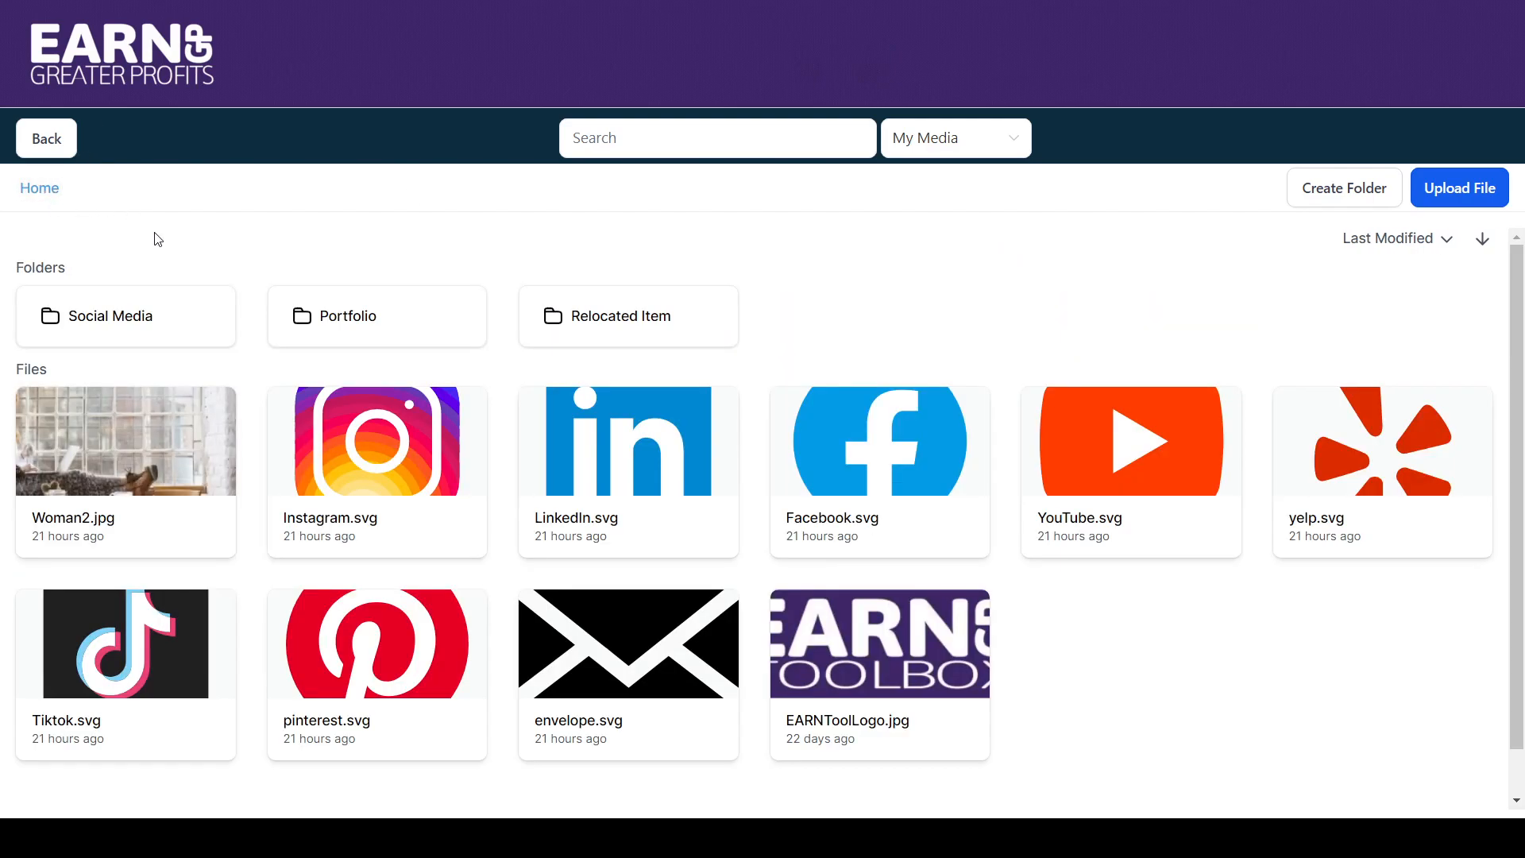
left_click(50, 141)
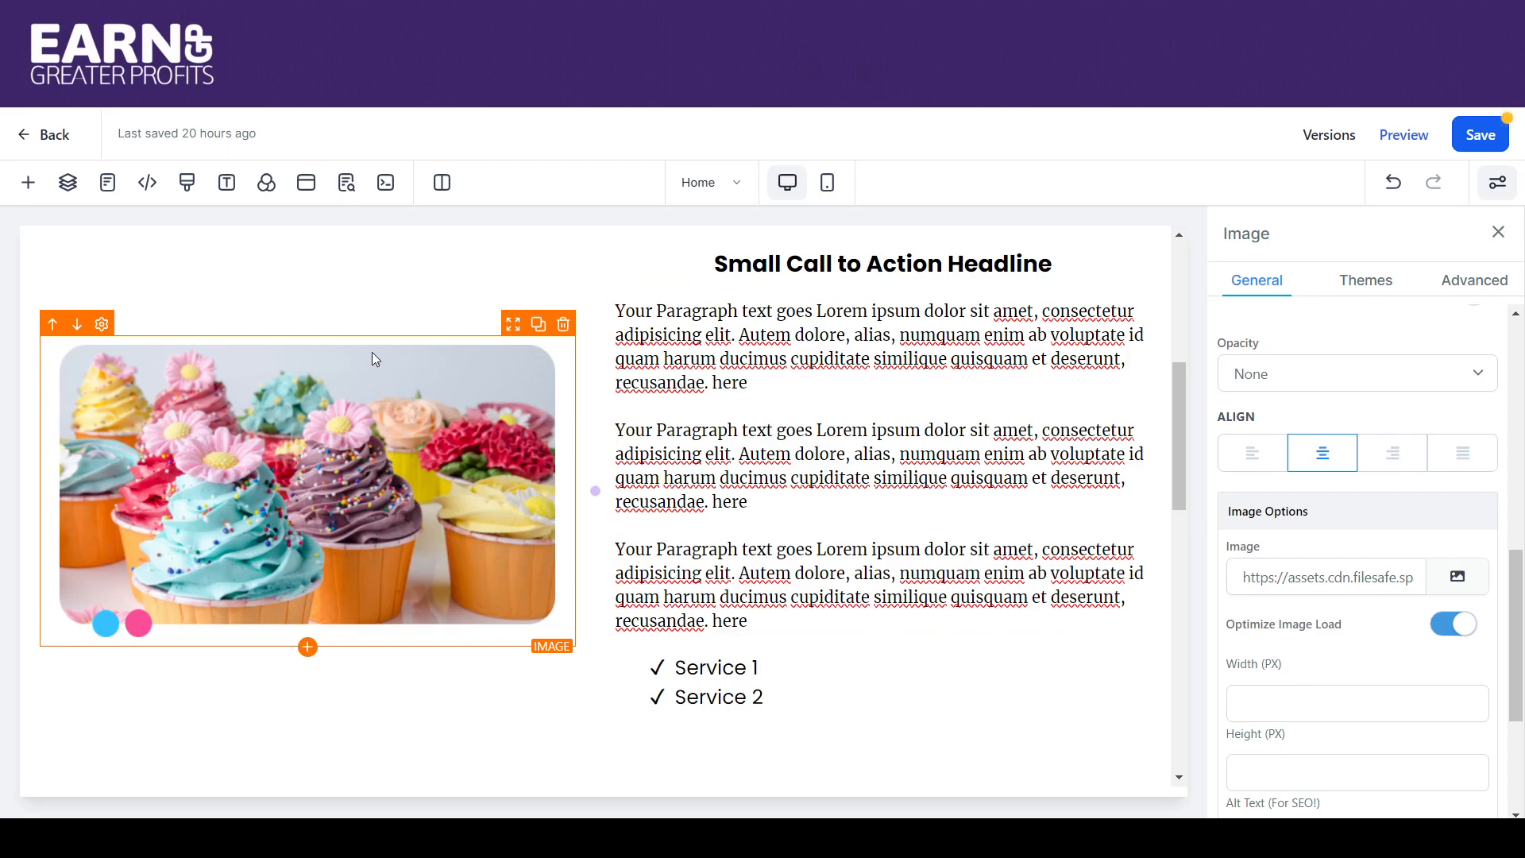
Step: Delete the third placeholder paragraph above the bullet lists in the second column
left_click_drag(791, 626, 626, 548)
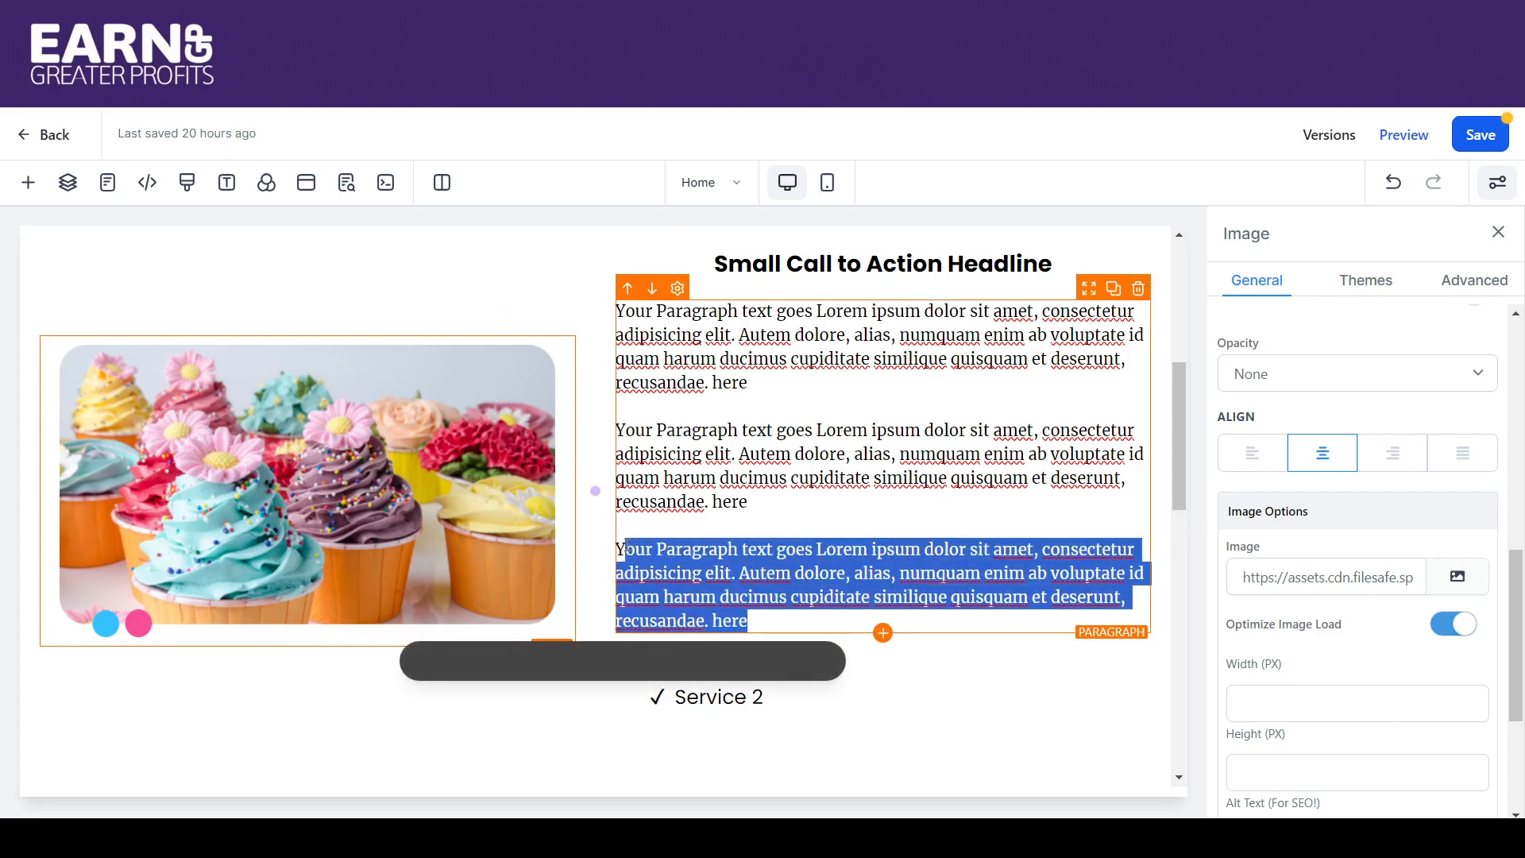
key("BackSpace")
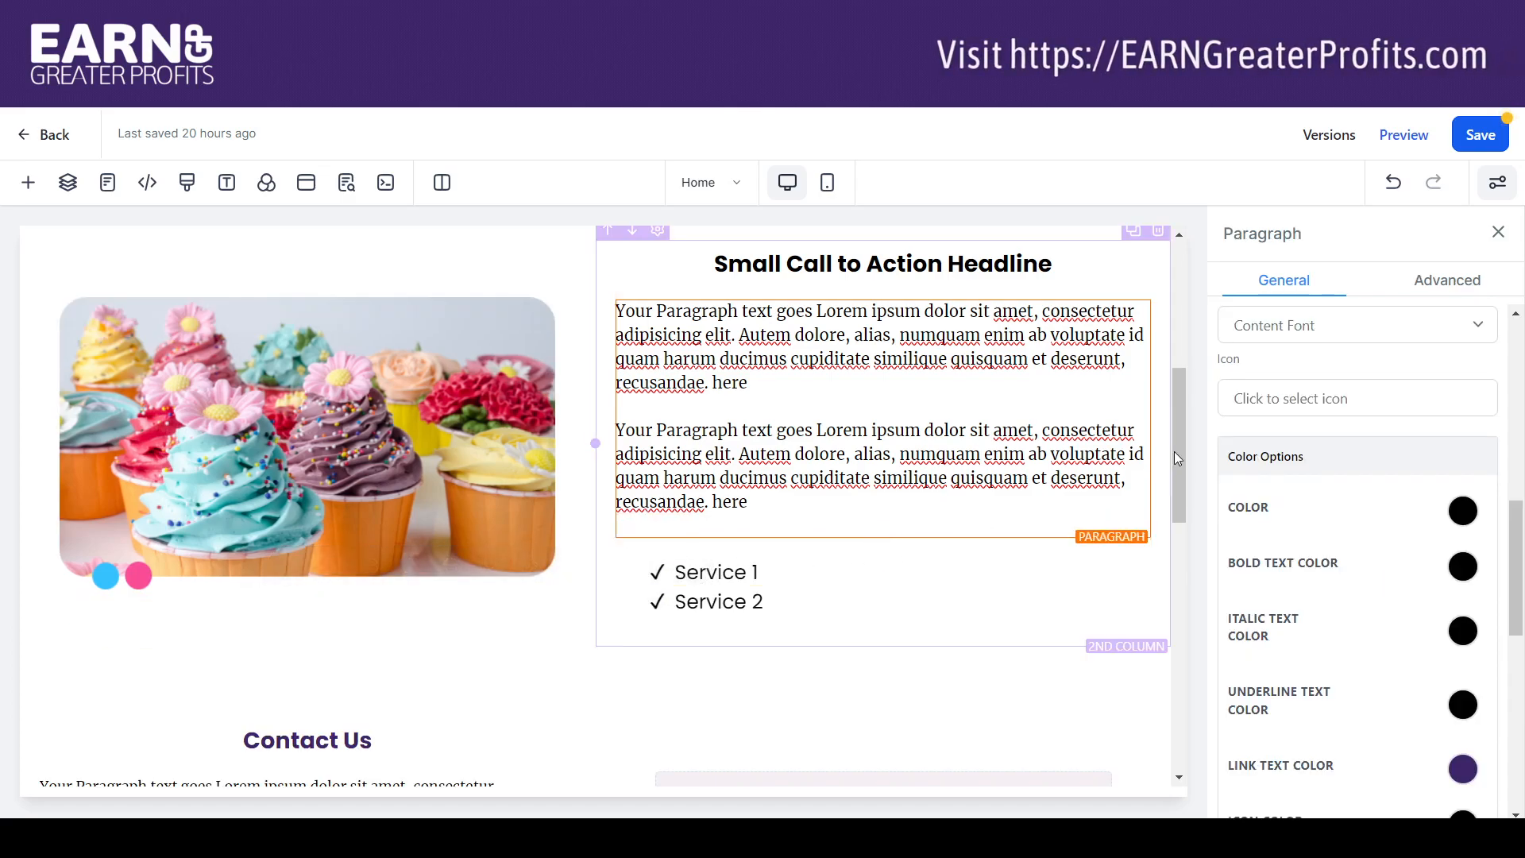
Step: Change the sub-headline above the paragraphs to Cupcake Decorating Classes
mouse_move(1179, 431)
left_mouse_down()
mouse_move(1176, 387)
mouse_move(1179, 424)
left_mouse_up()
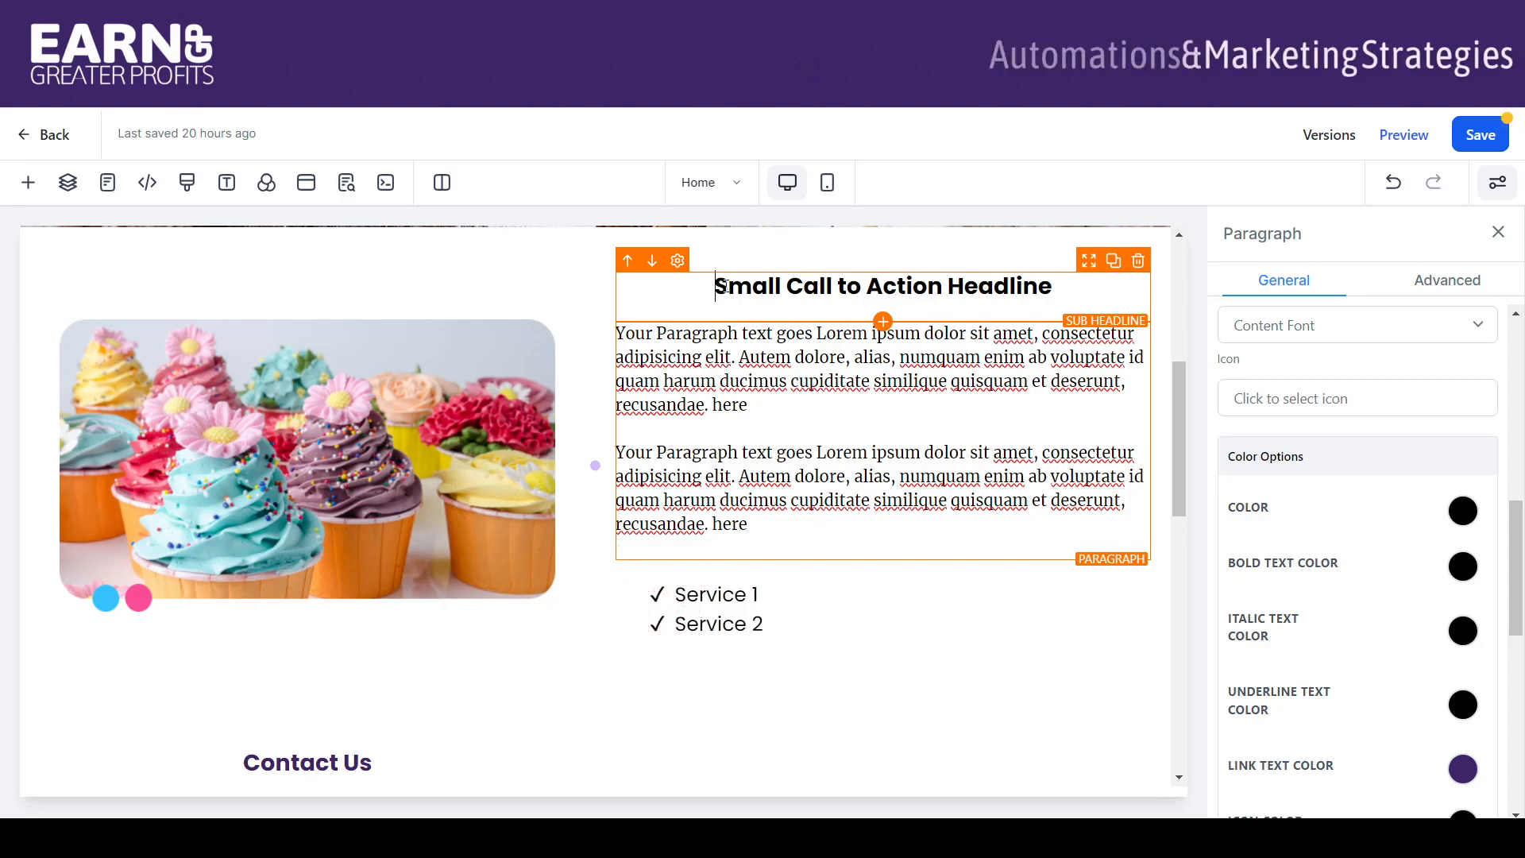
triple_click(1069, 278)
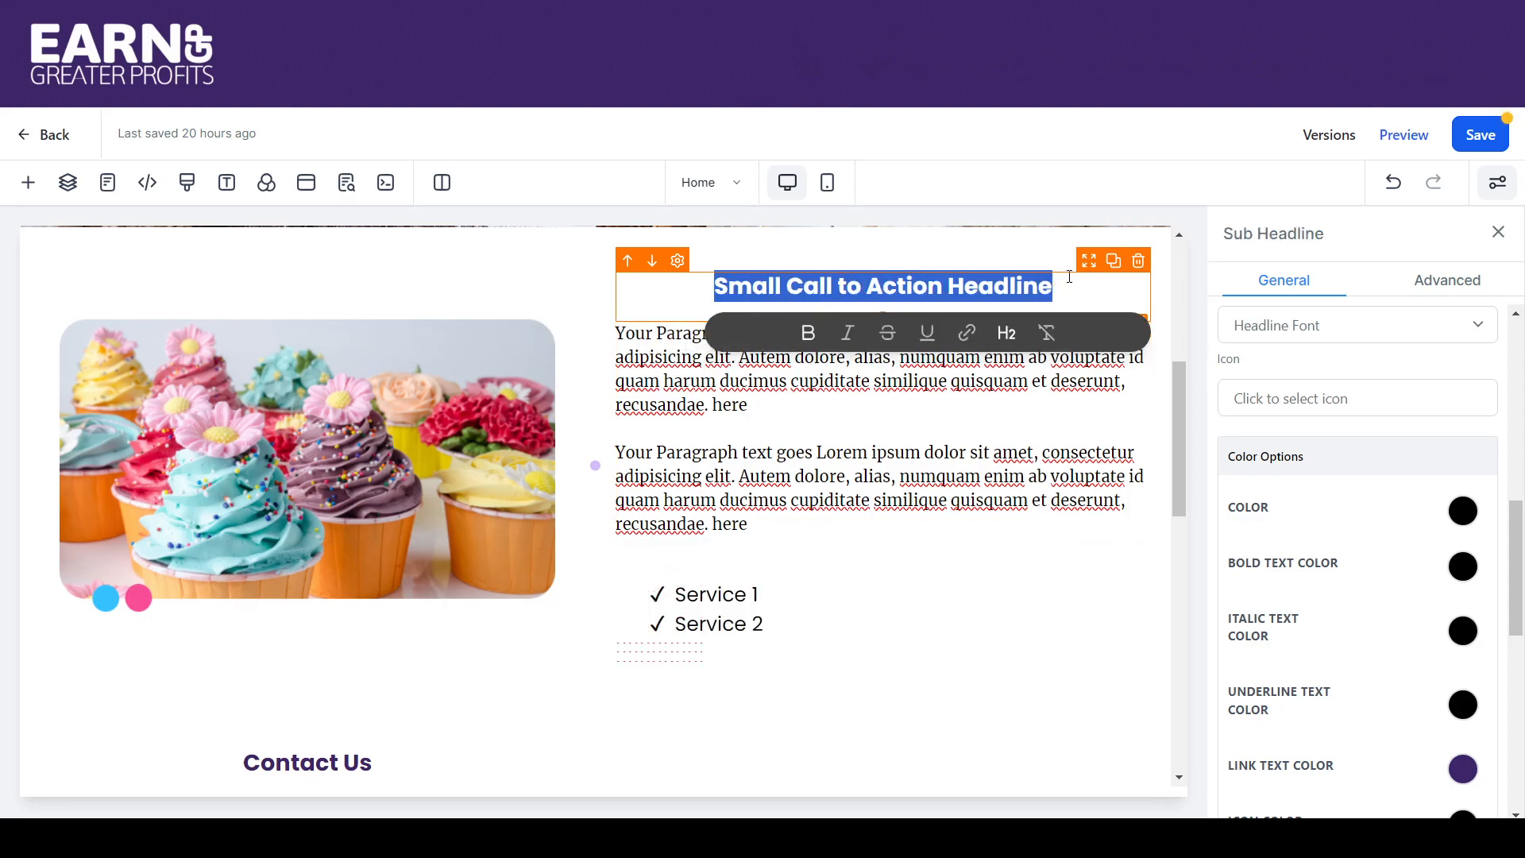
type("Cupcake ")
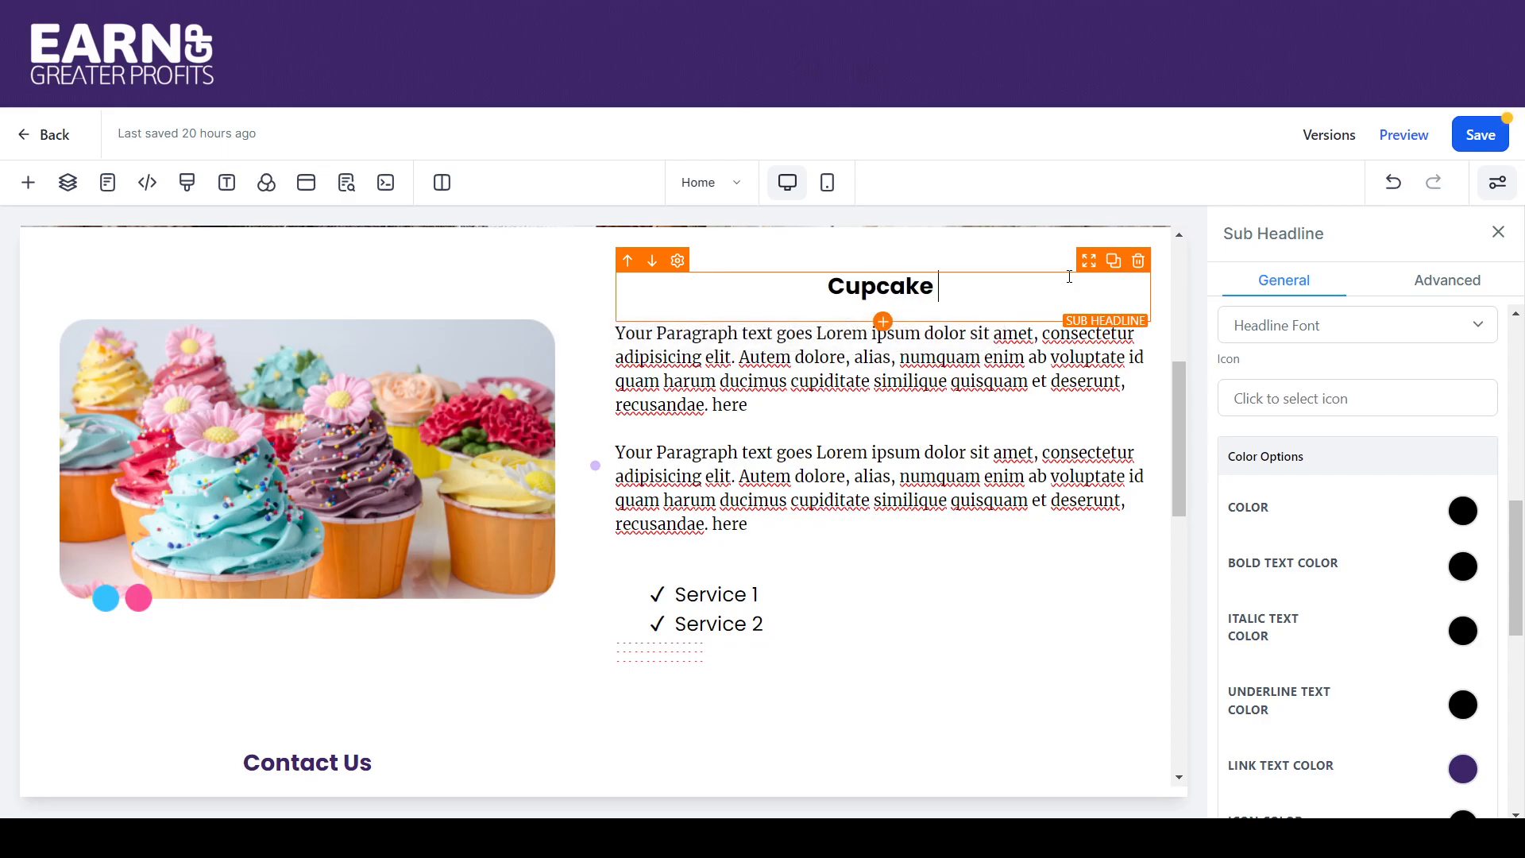
type("Decorating Clases")
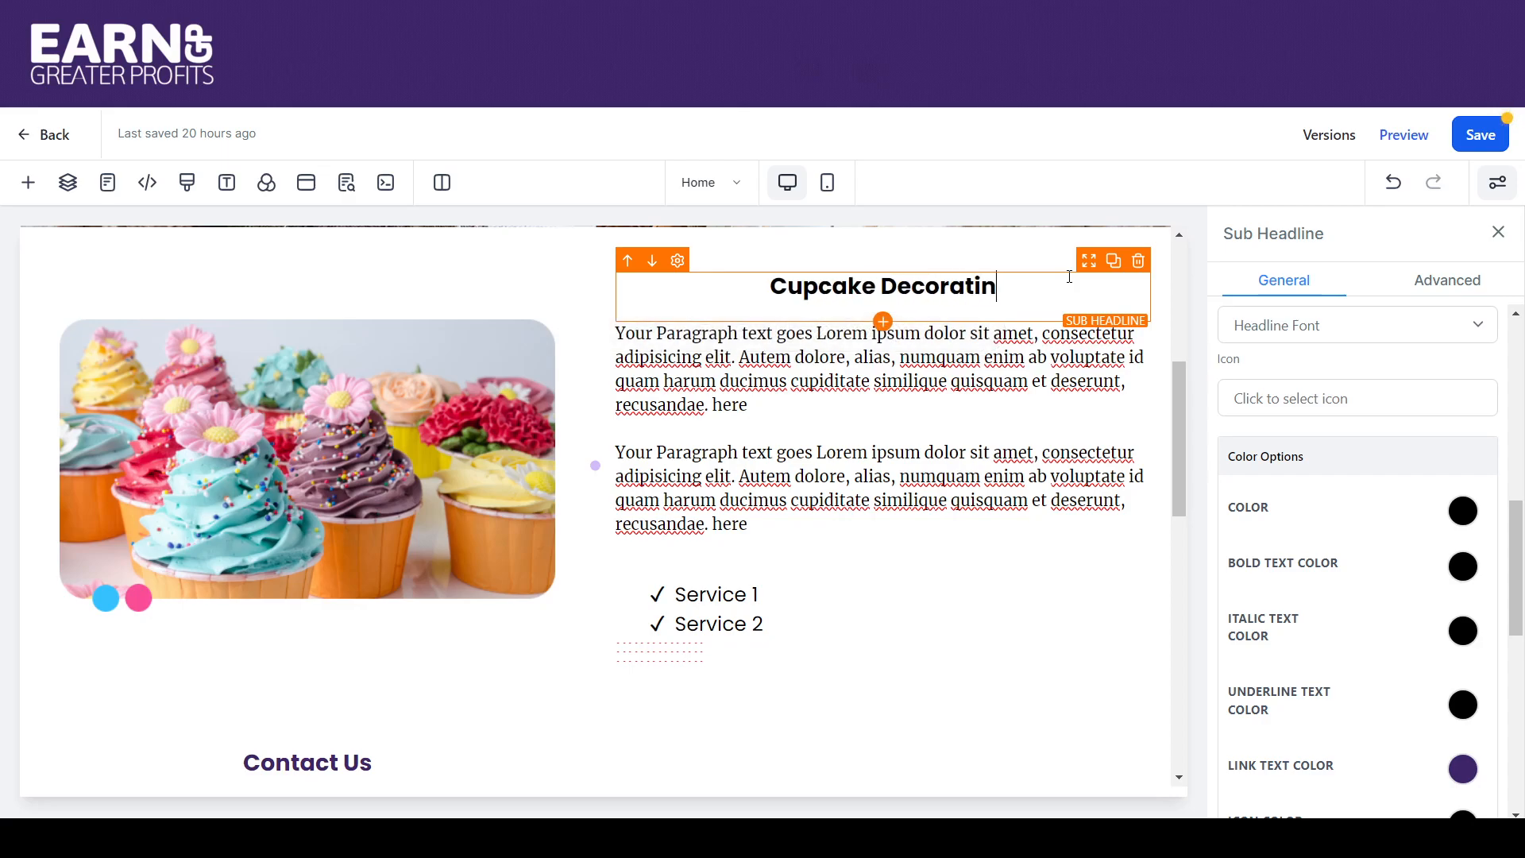
key("BackSpace")
key("BackSpace")
type("ses")
left_click(727, 356)
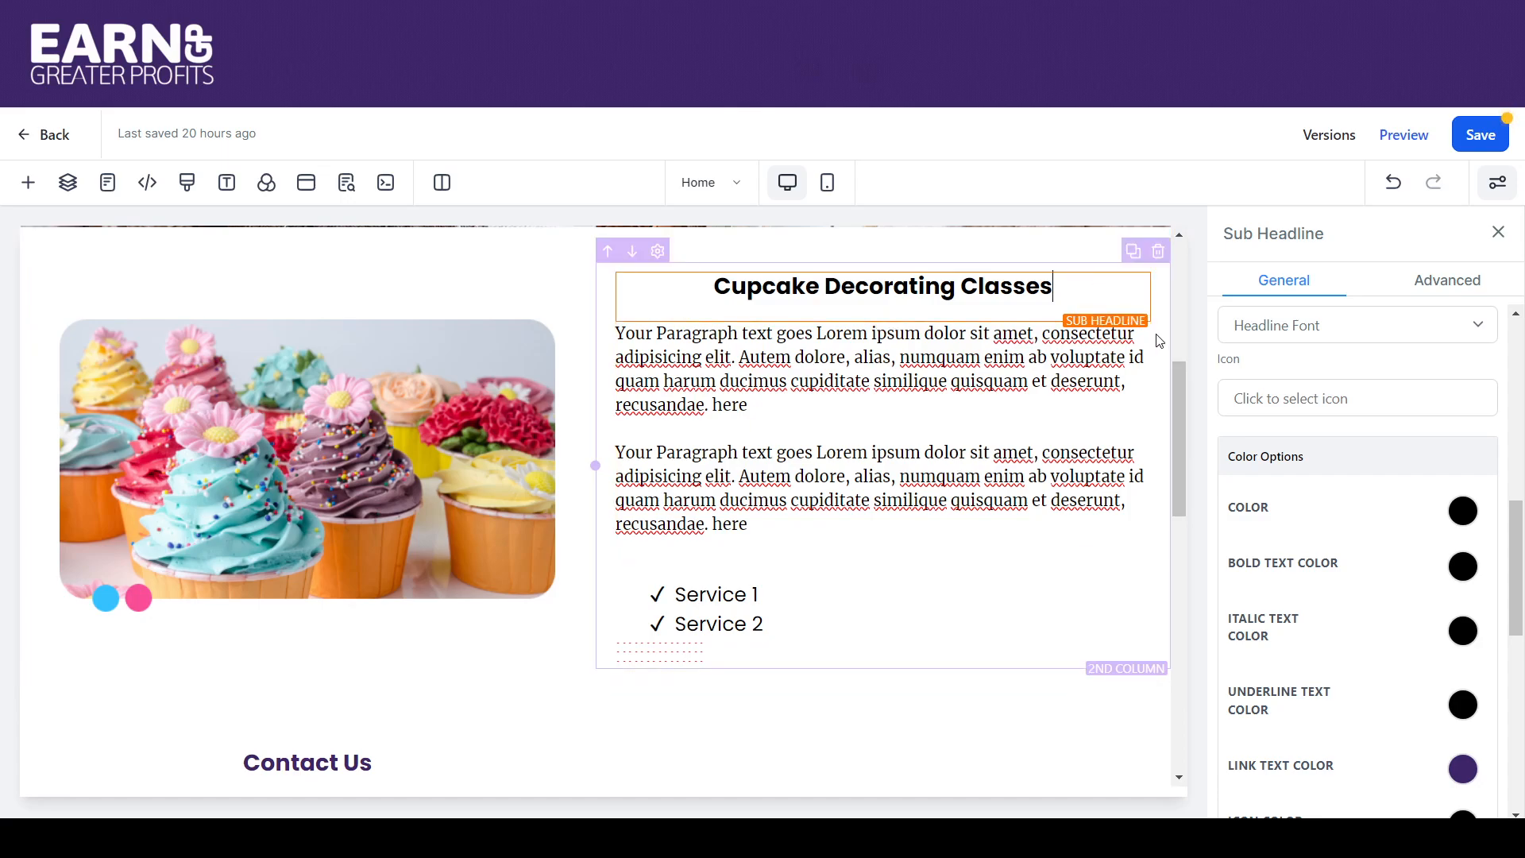
Step: Explore the page's layer structure and clone the Cupcake Decorating Classes section directly beneath the original
left_click(67, 186)
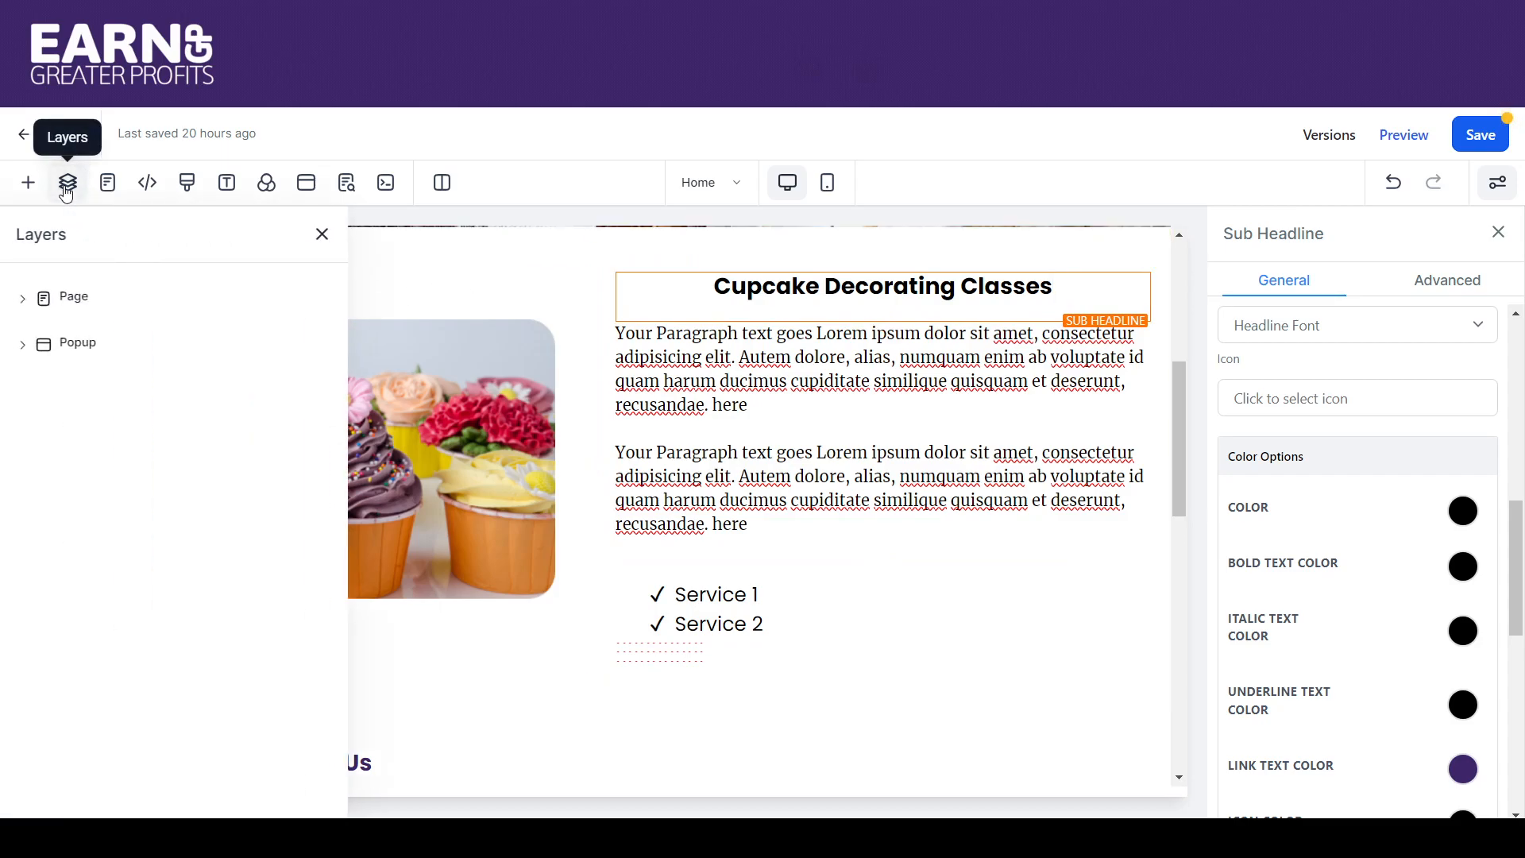
left_click(23, 301)
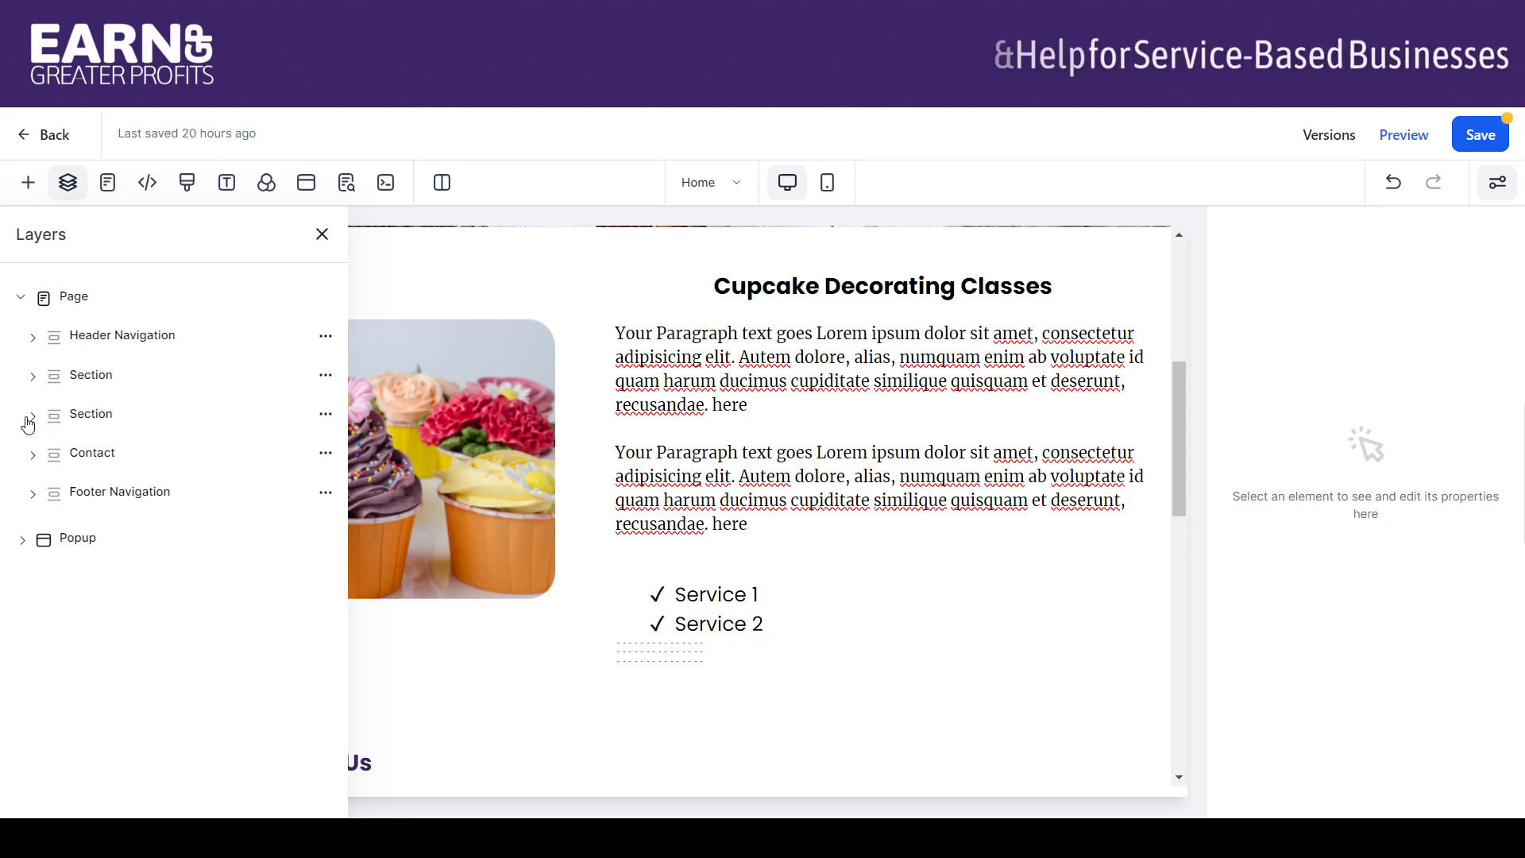
left_click(32, 383)
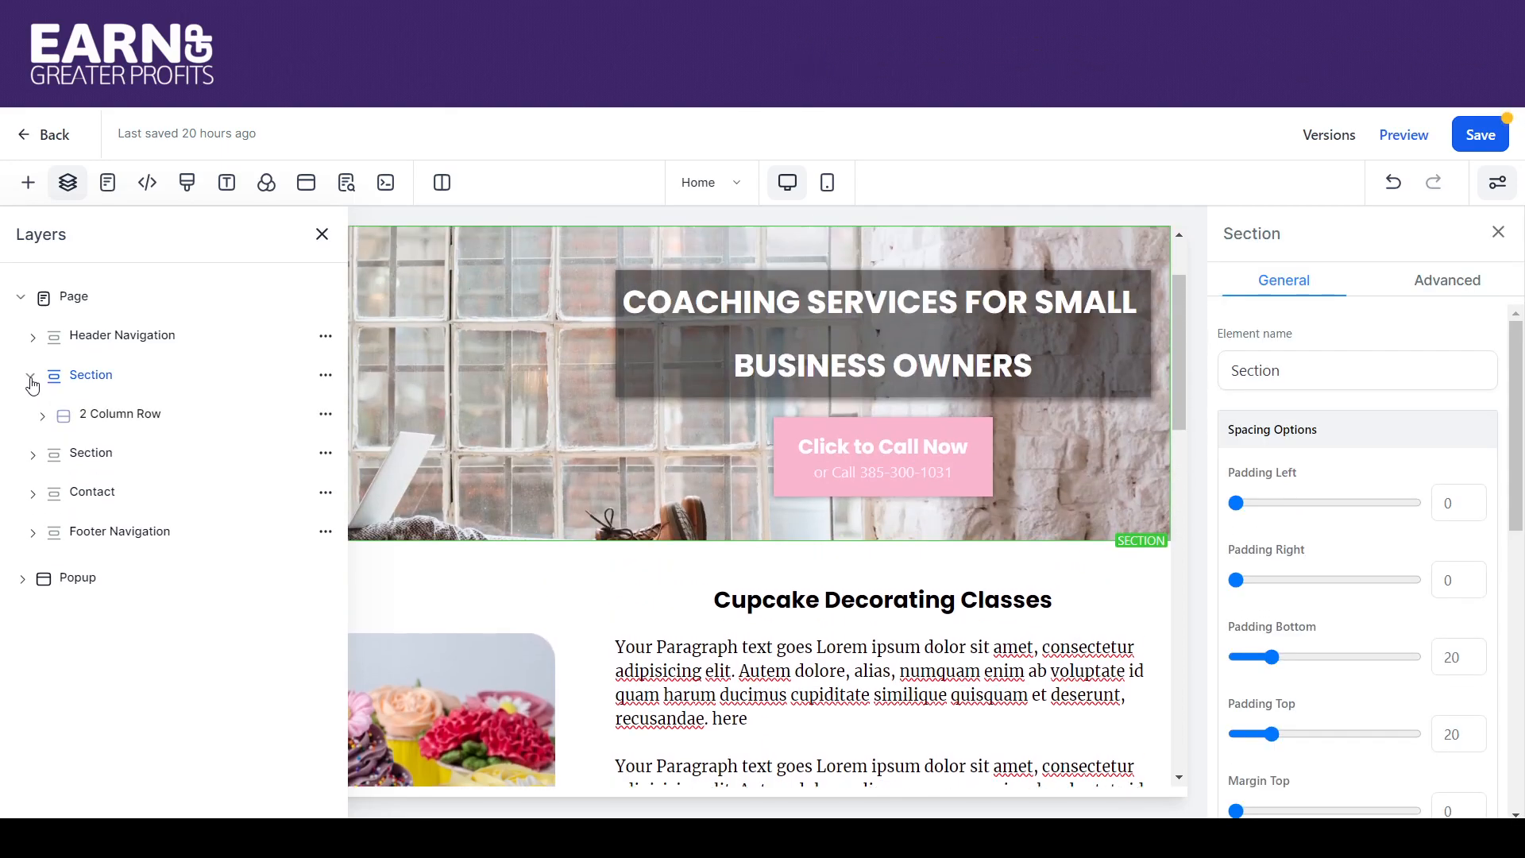
left_click(33, 452)
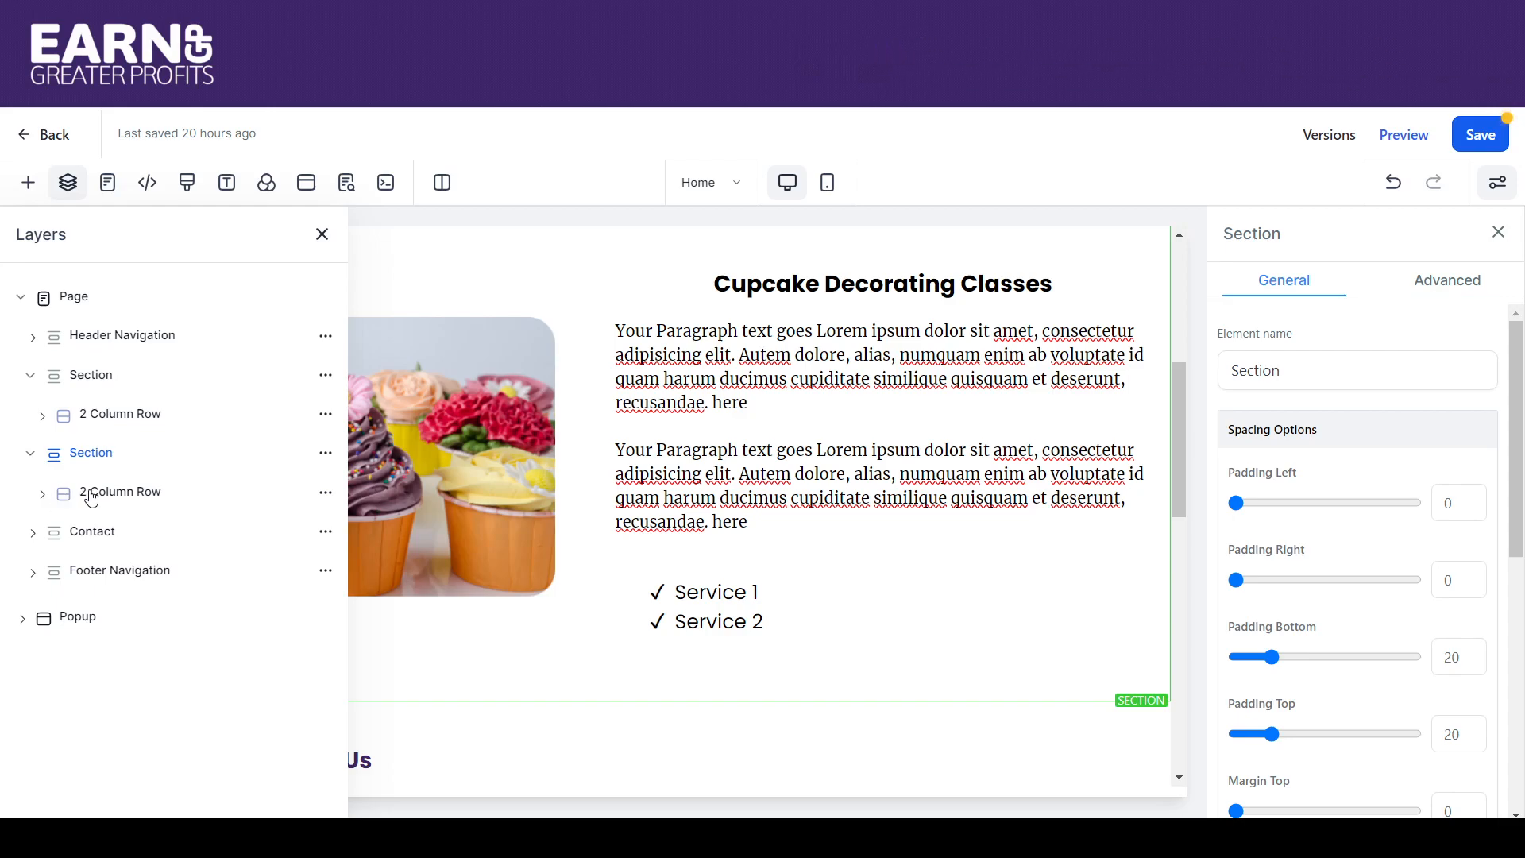
left_click(43, 494)
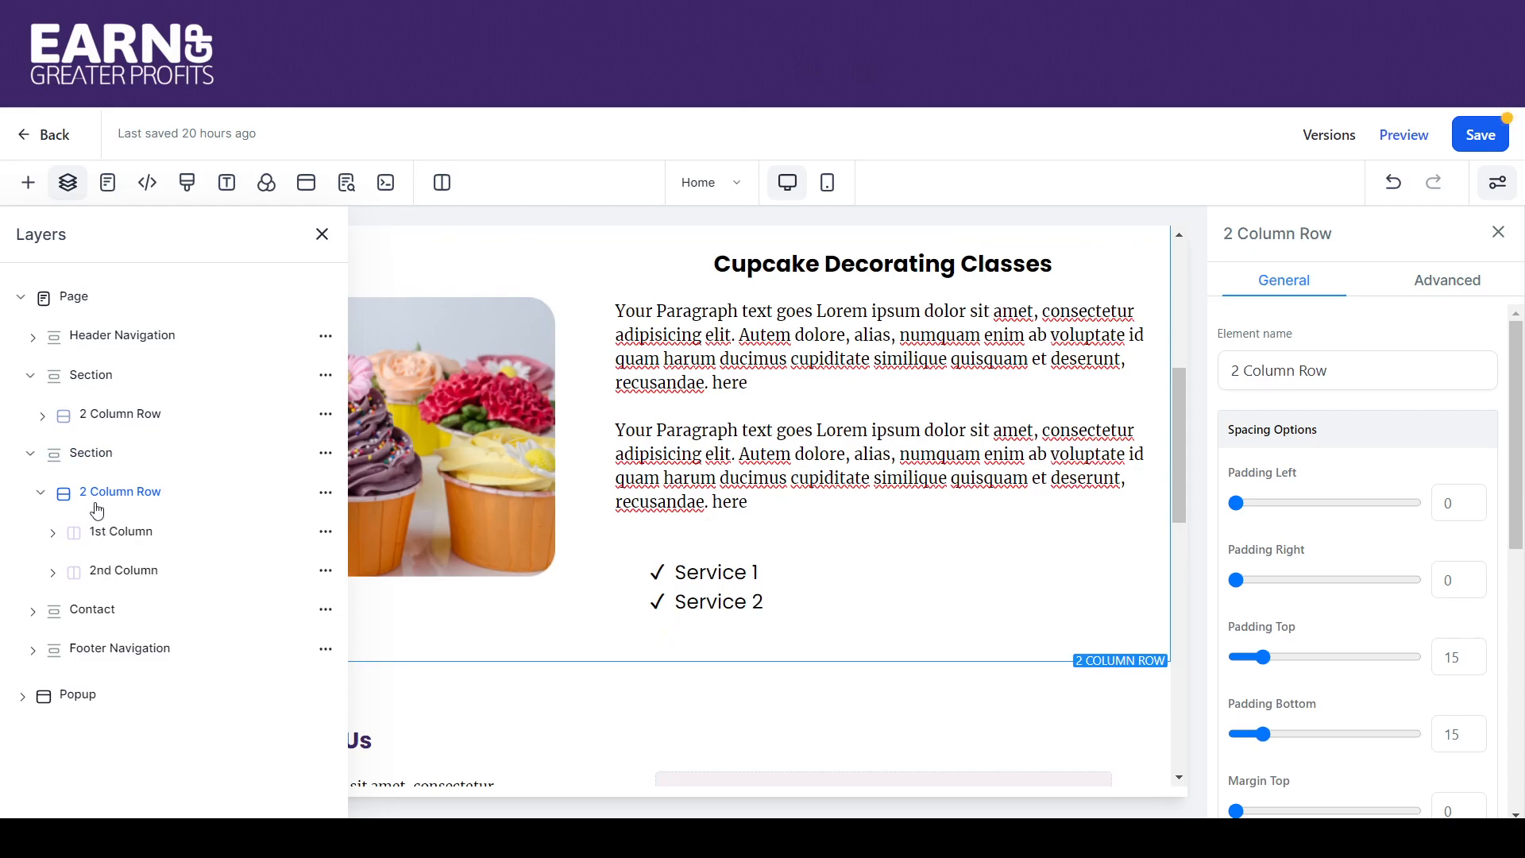
left_click(77, 459)
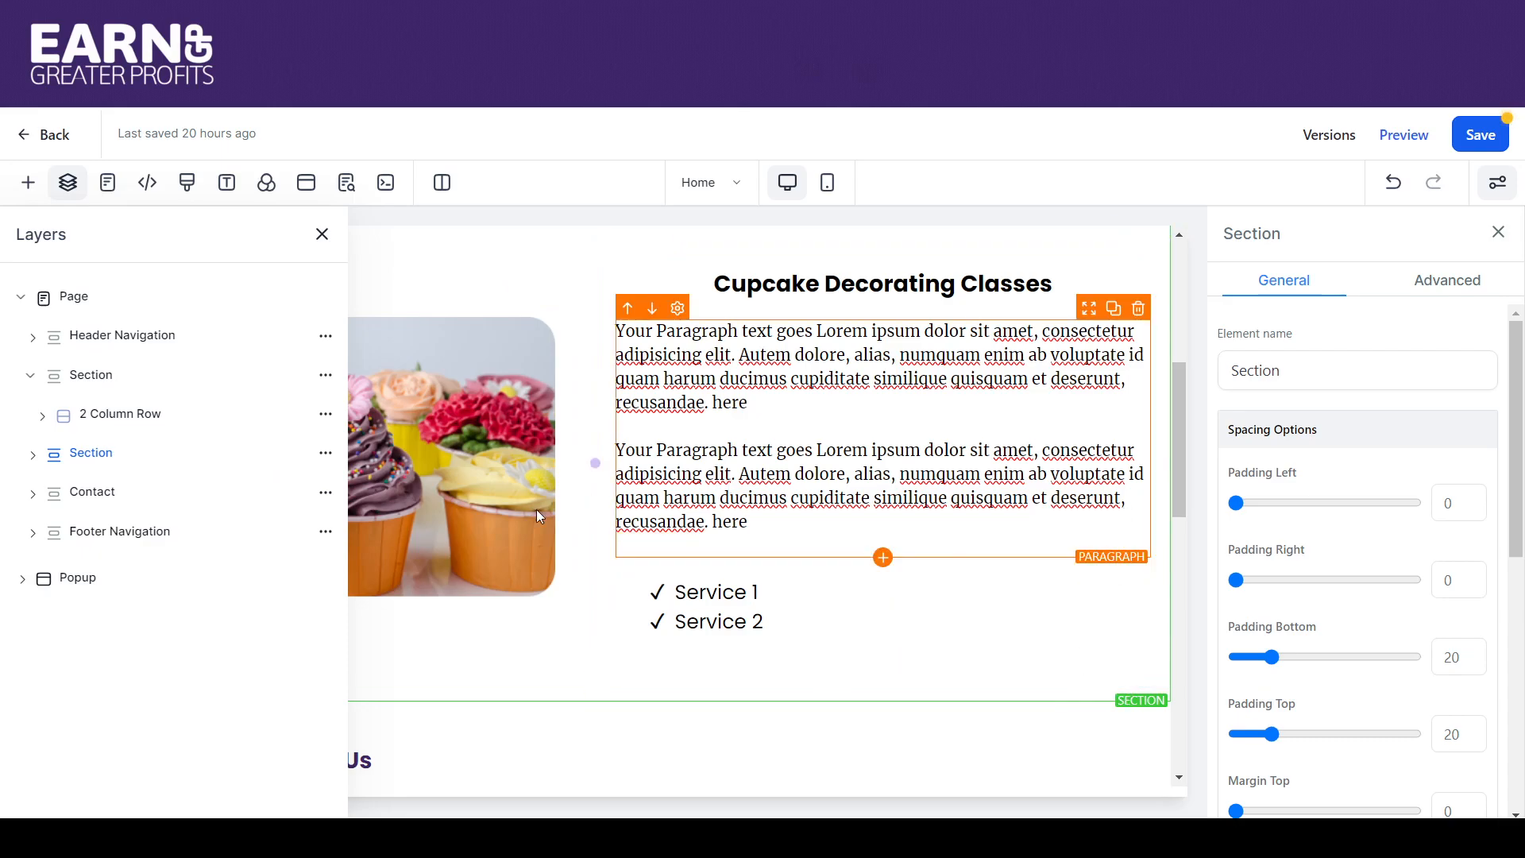
left_click(326, 456)
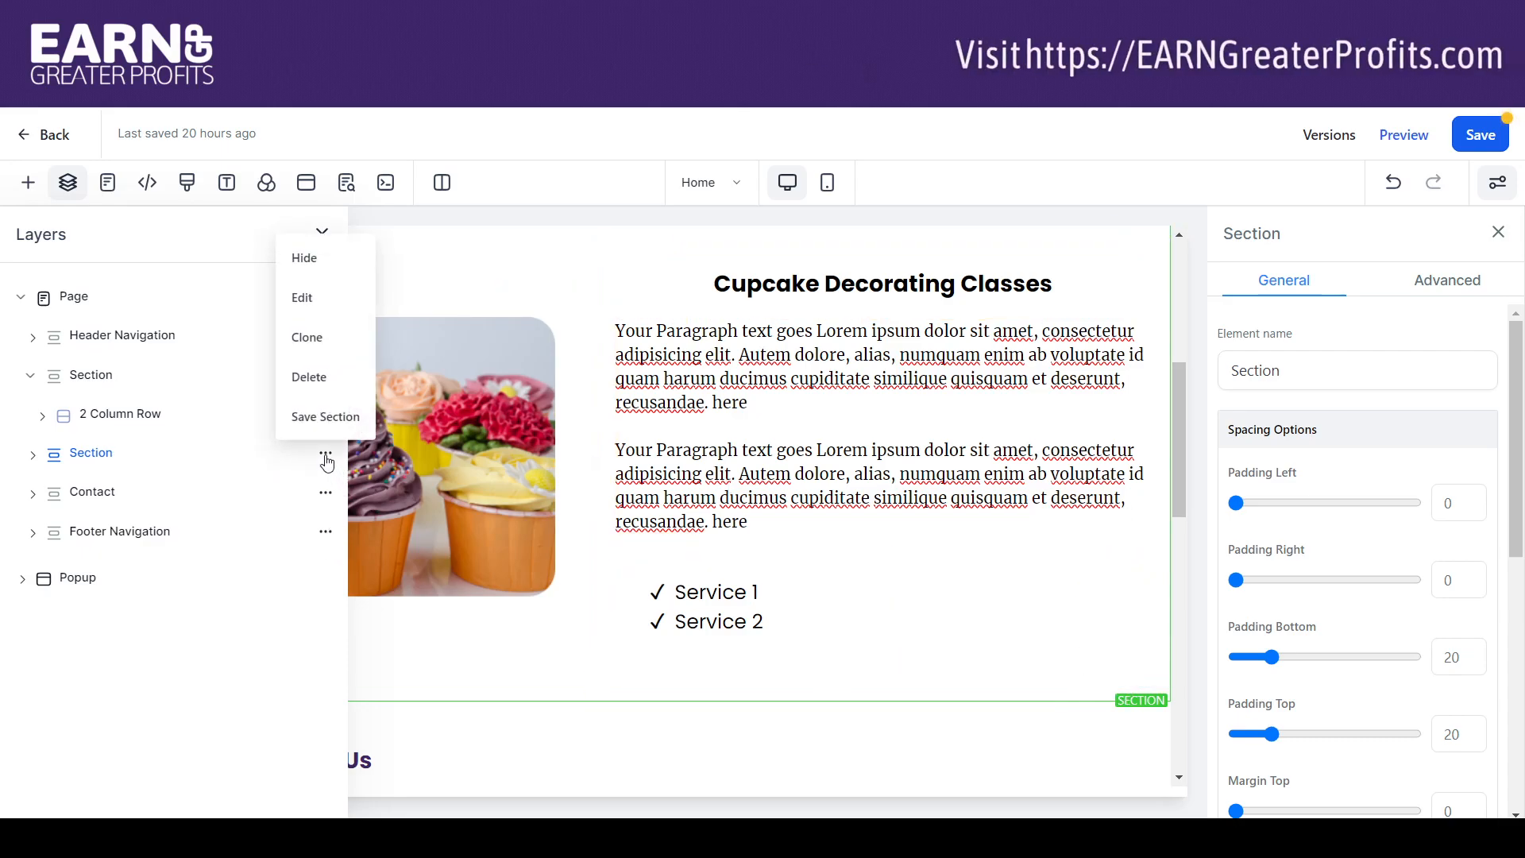
left_click(307, 340)
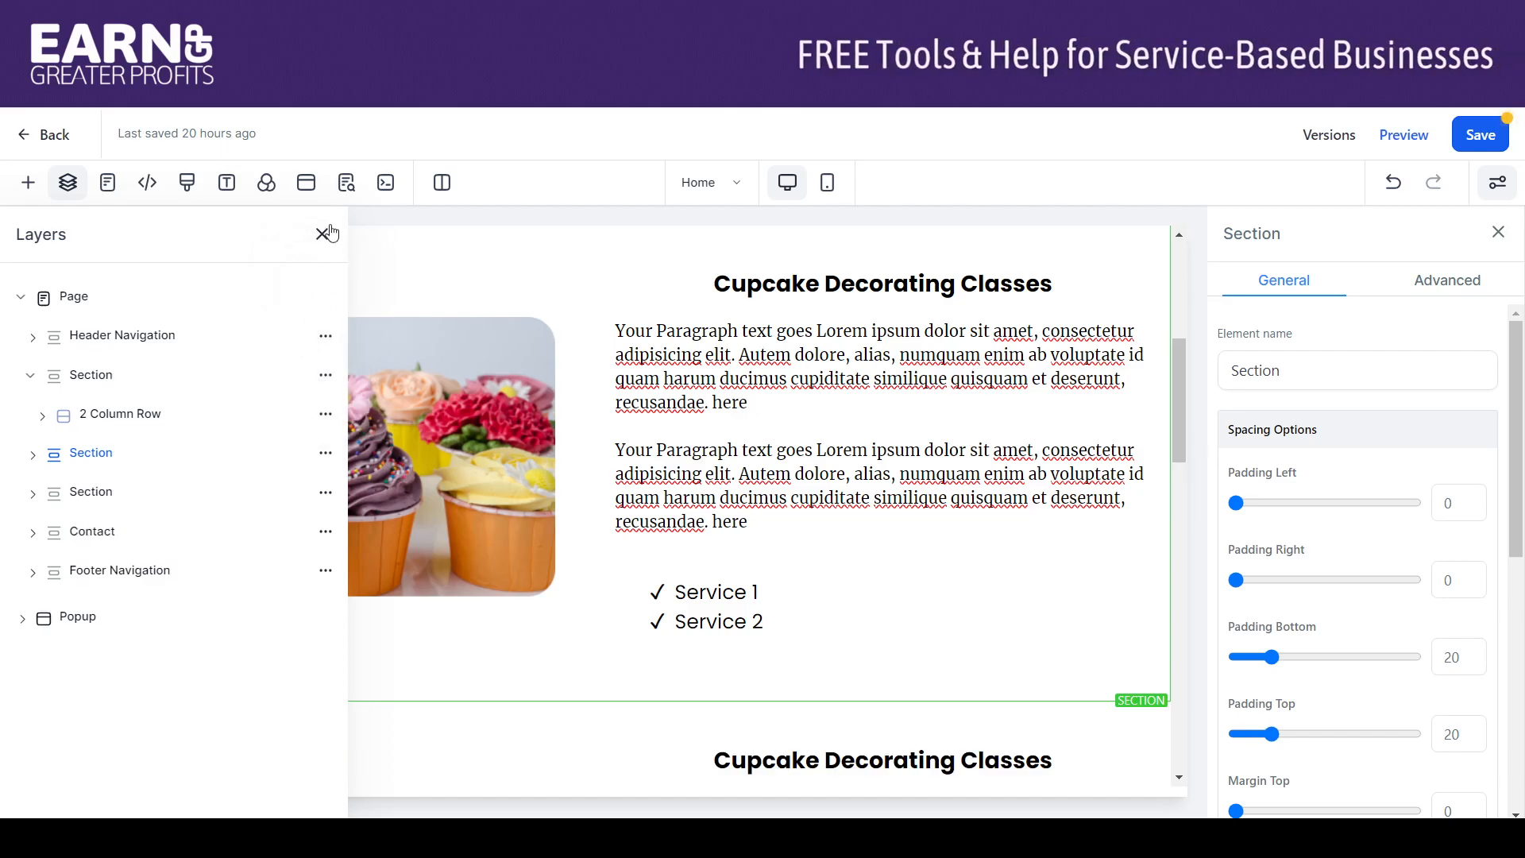
left_click(326, 233)
Step: Compare the cloned Cupcake Decorating Classes section with the original above it
left_click_drag(1179, 358, 1184, 454)
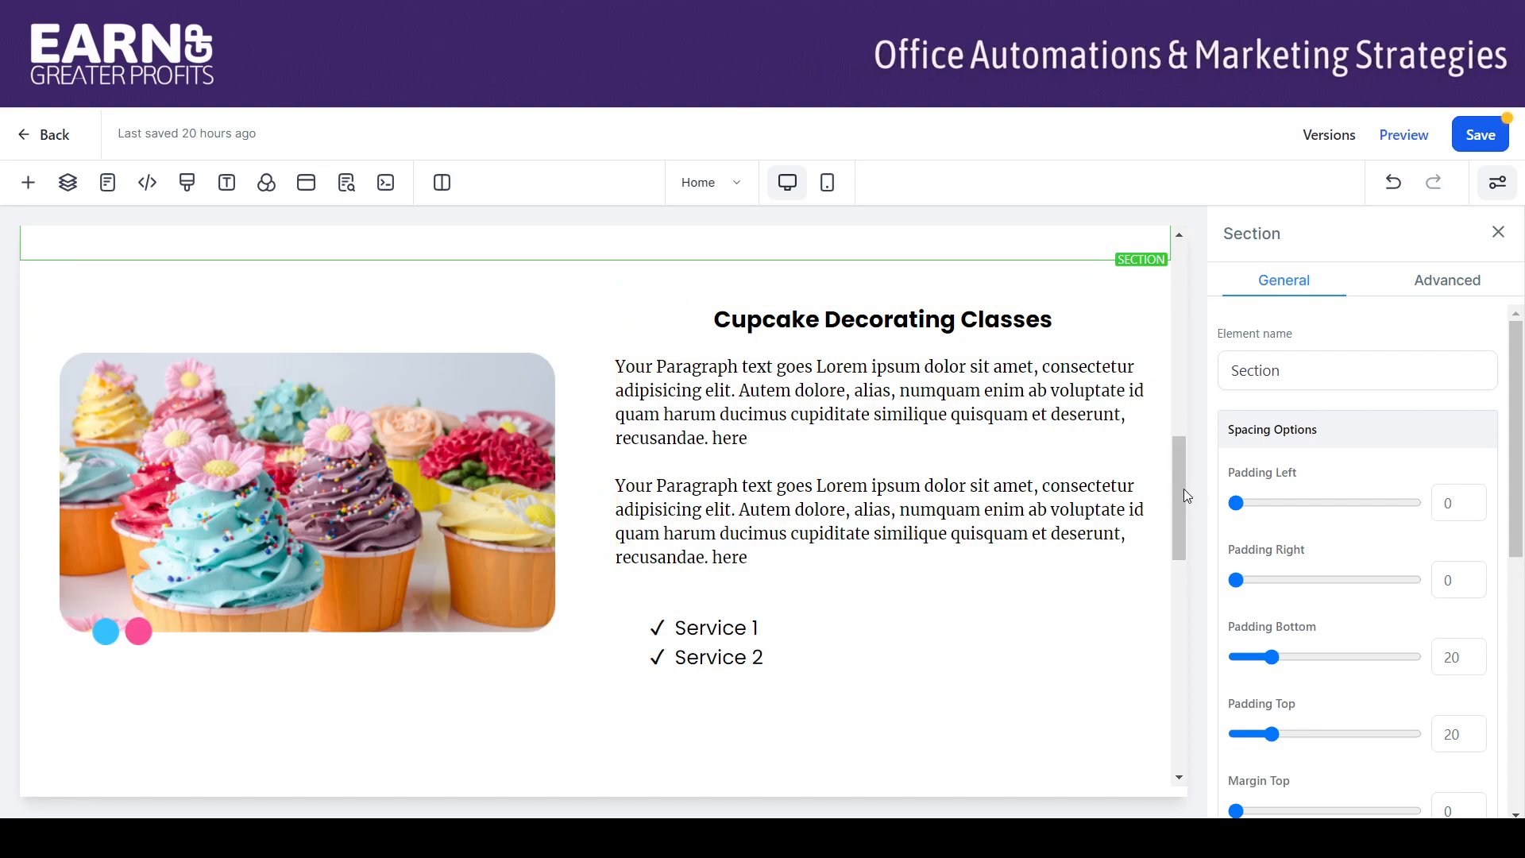
left_click_drag(1179, 475, 1179, 474)
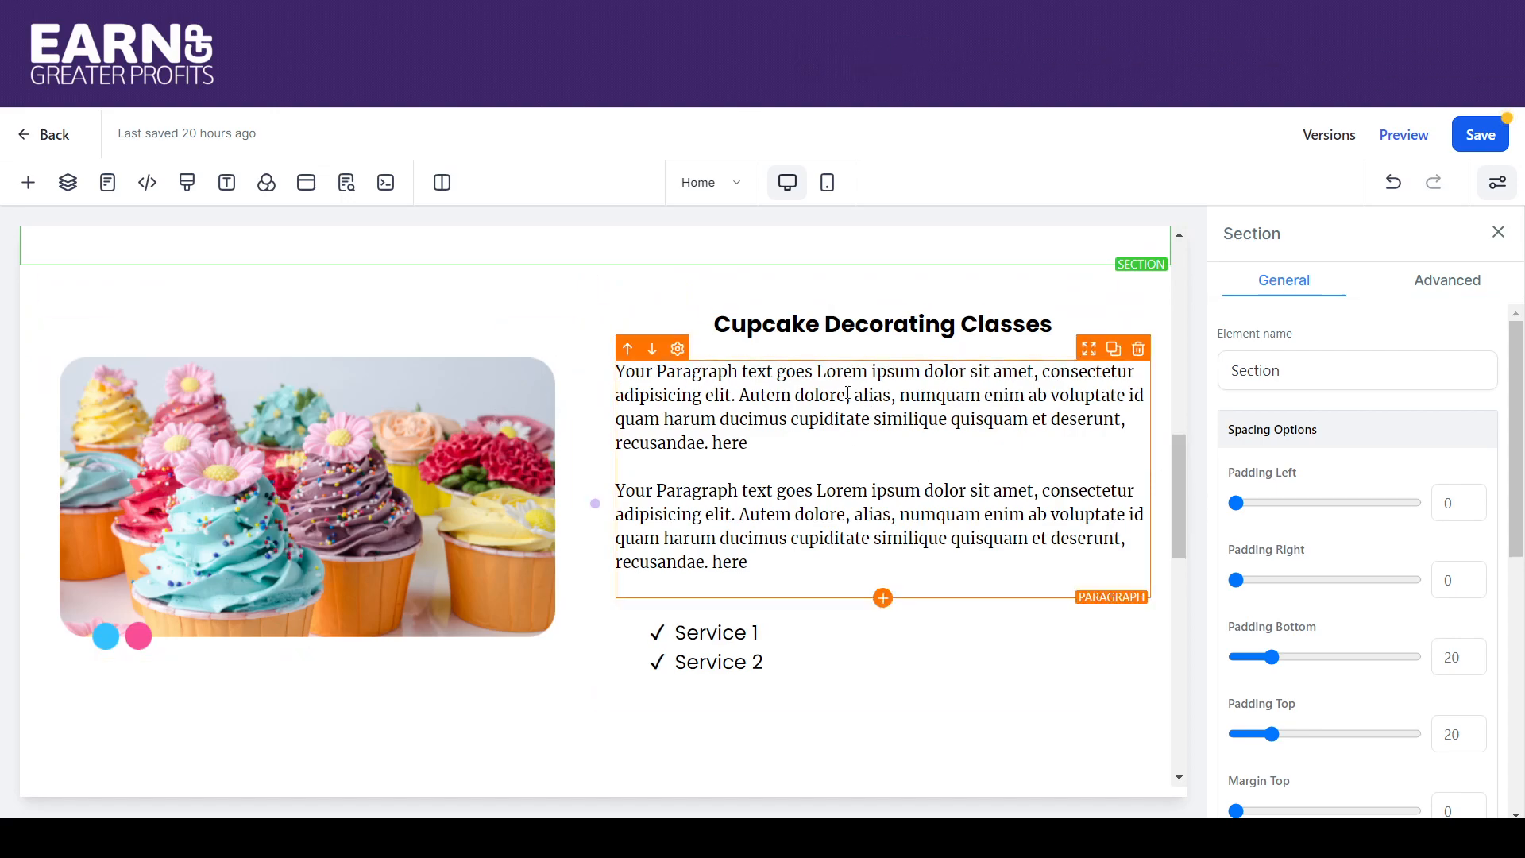
left_click_drag(1183, 461, 1156, 364)
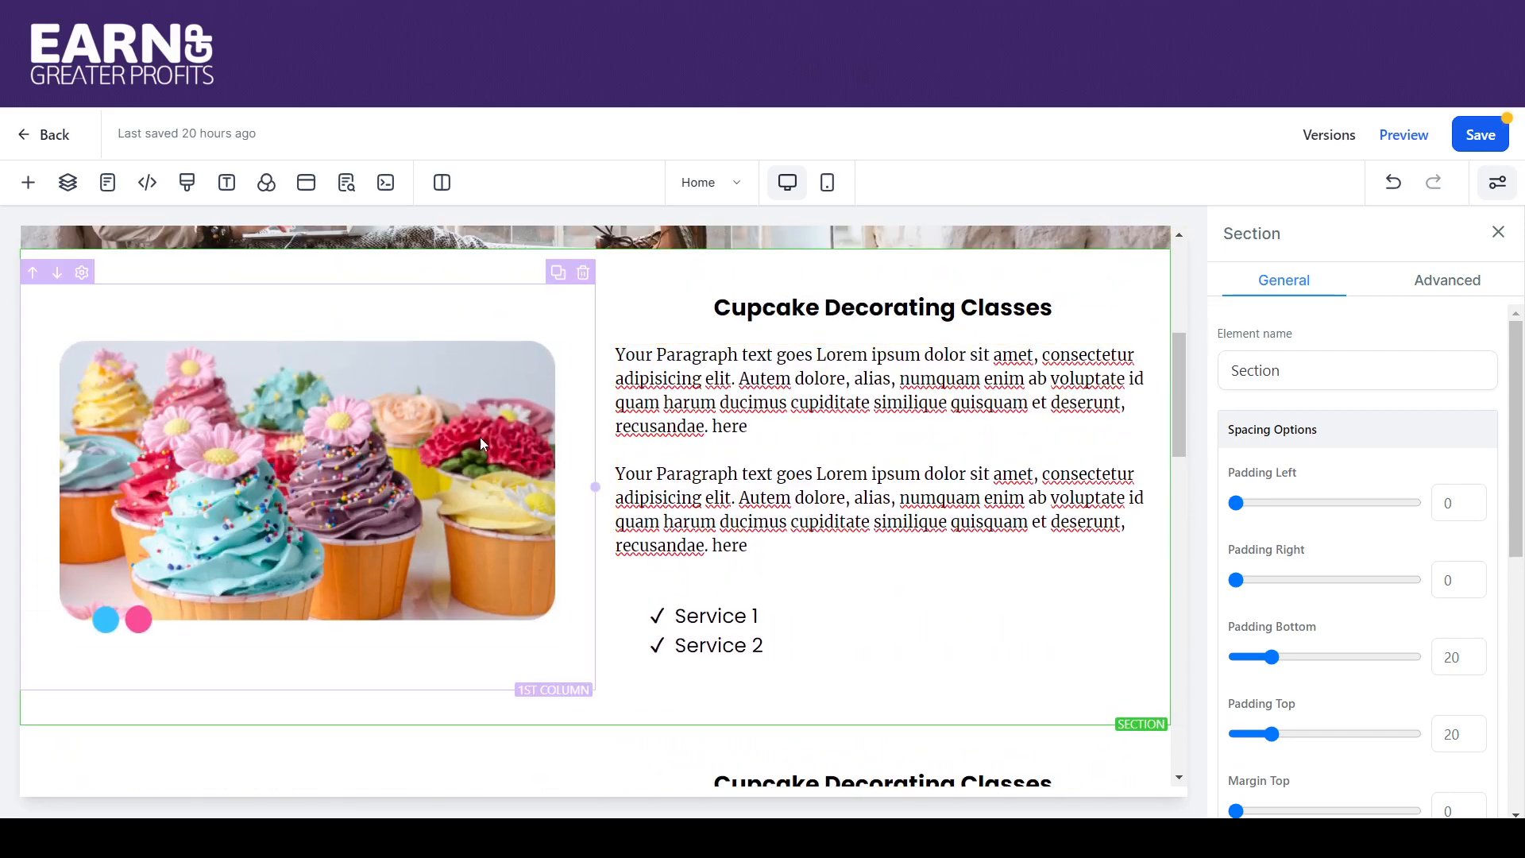
left_click_drag(1178, 410, 1190, 516)
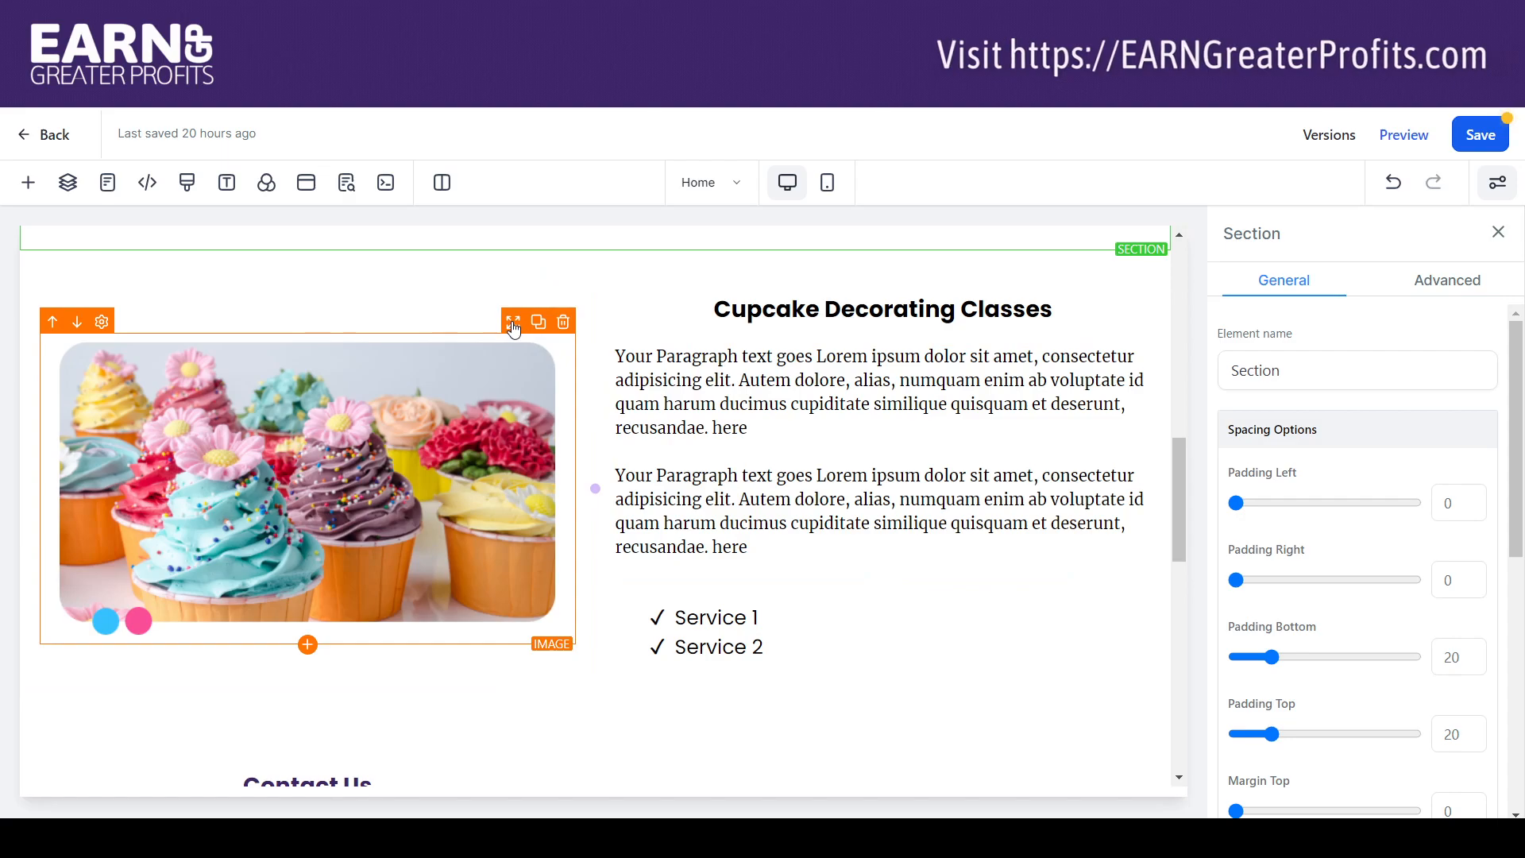
Step: Swap the cloned section's layout, moving the image to the second column and the sub-headline, paragraphs and bullet lists to the first
left_click_drag(515, 325, 942, 411)
scroll(1180, 432, "down", 1)
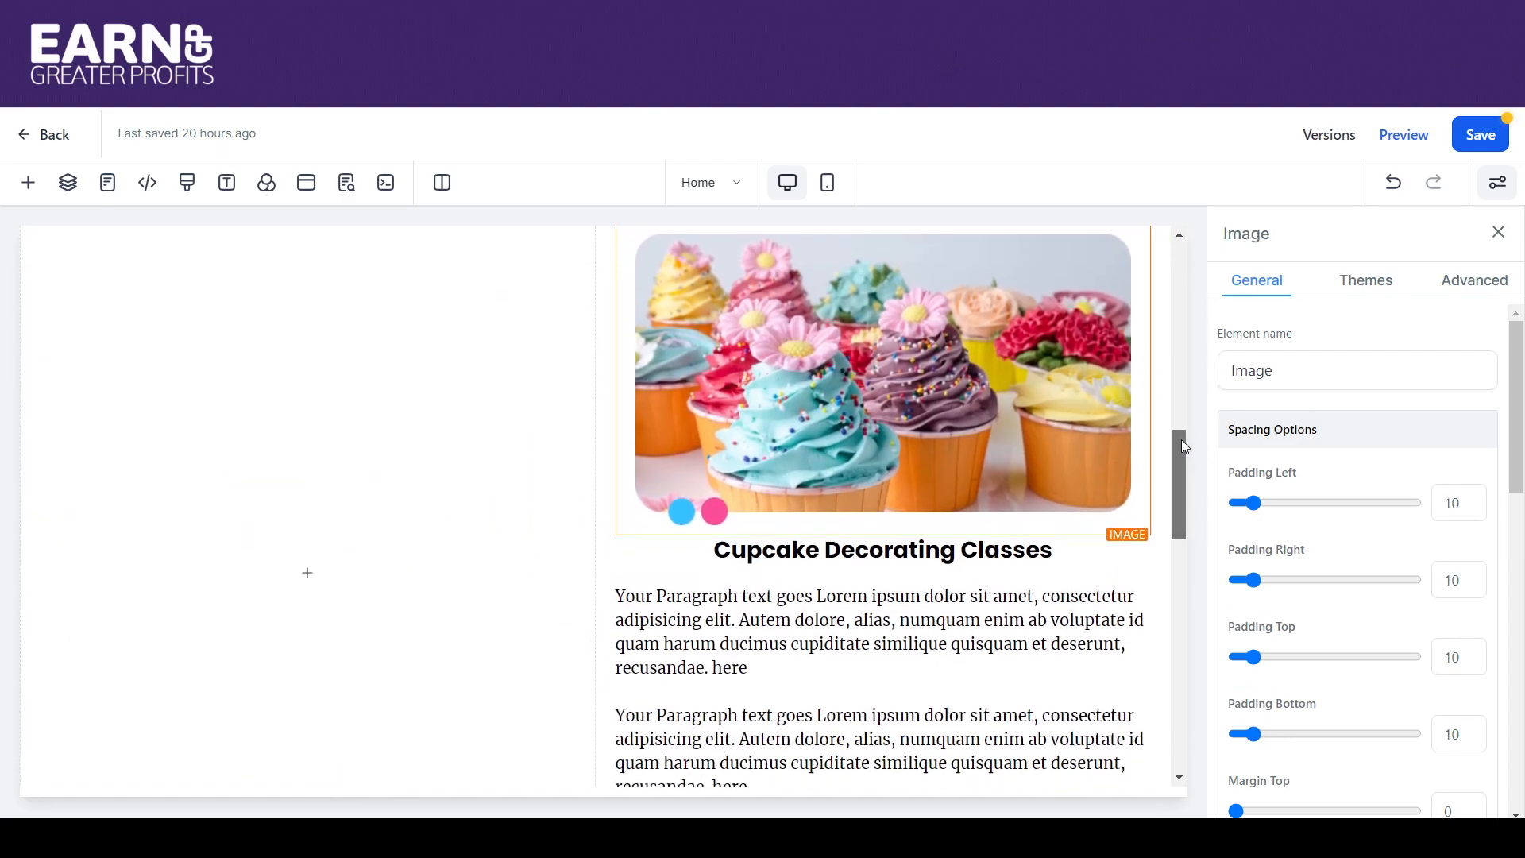
left_click_drag(1084, 517, 472, 445)
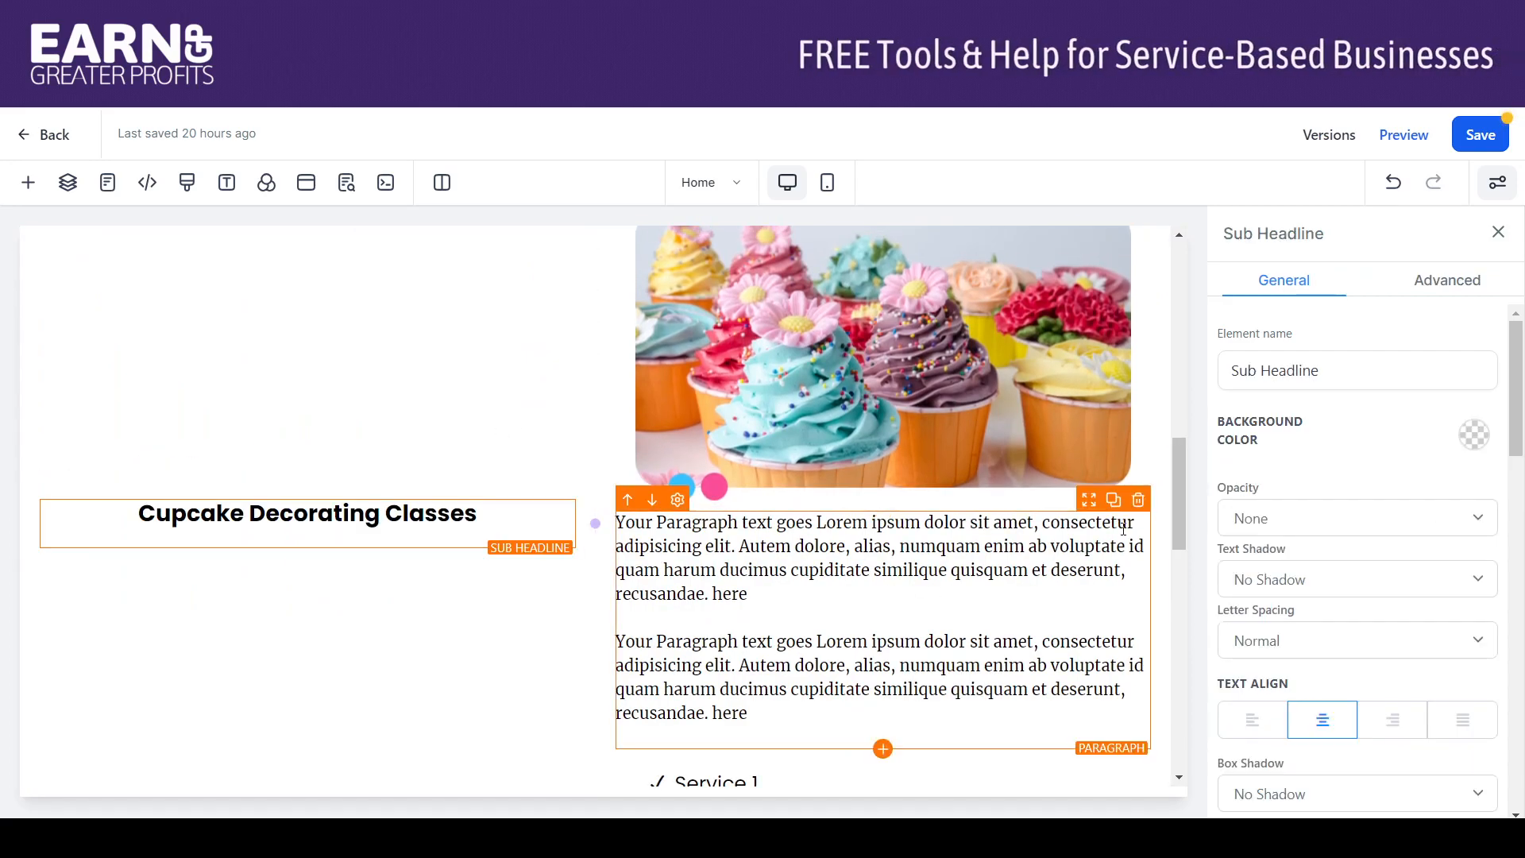
left_click_drag(1089, 503, 502, 551)
left_click_drag(1089, 508, 503, 562)
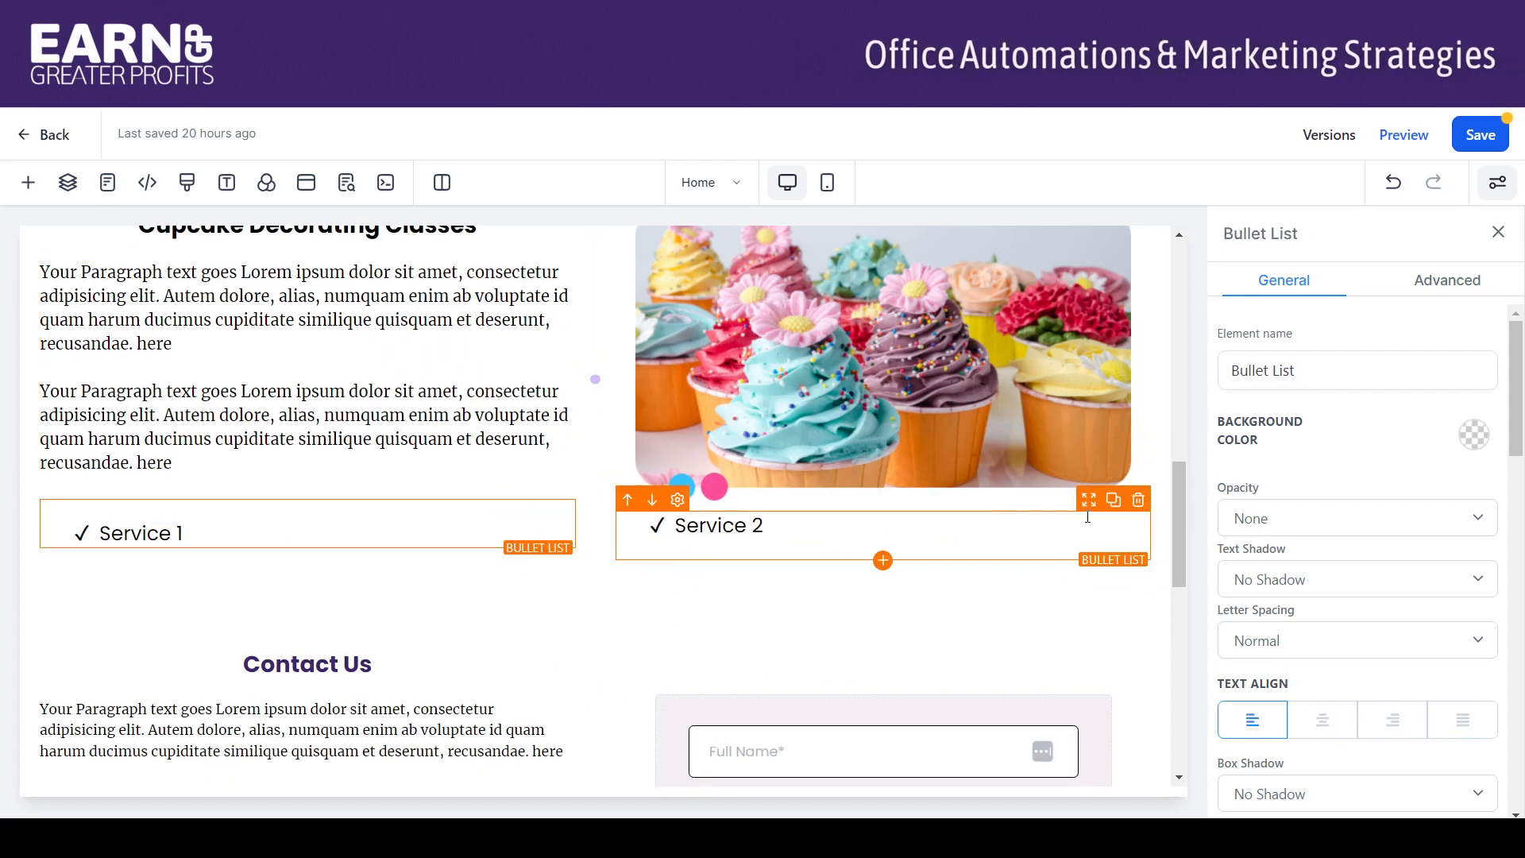
left_click_drag(1089, 498, 517, 568)
left_click_drag(1174, 474, 1172, 453)
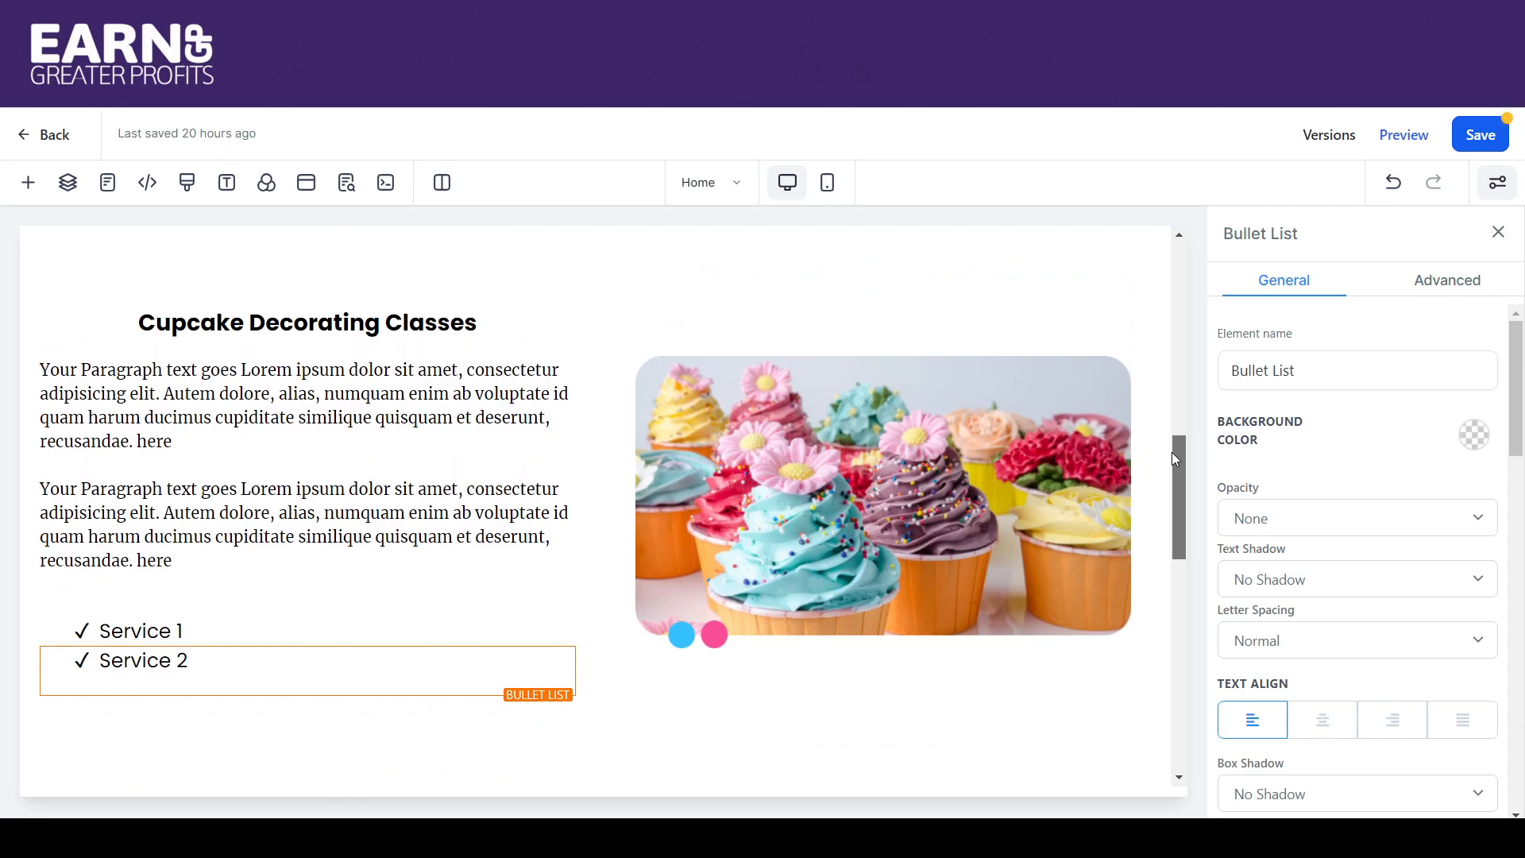
mouse_move(1173, 453)
left_mouse_down()
mouse_move(1151, 342)
mouse_move(1154, 466)
left_mouse_up()
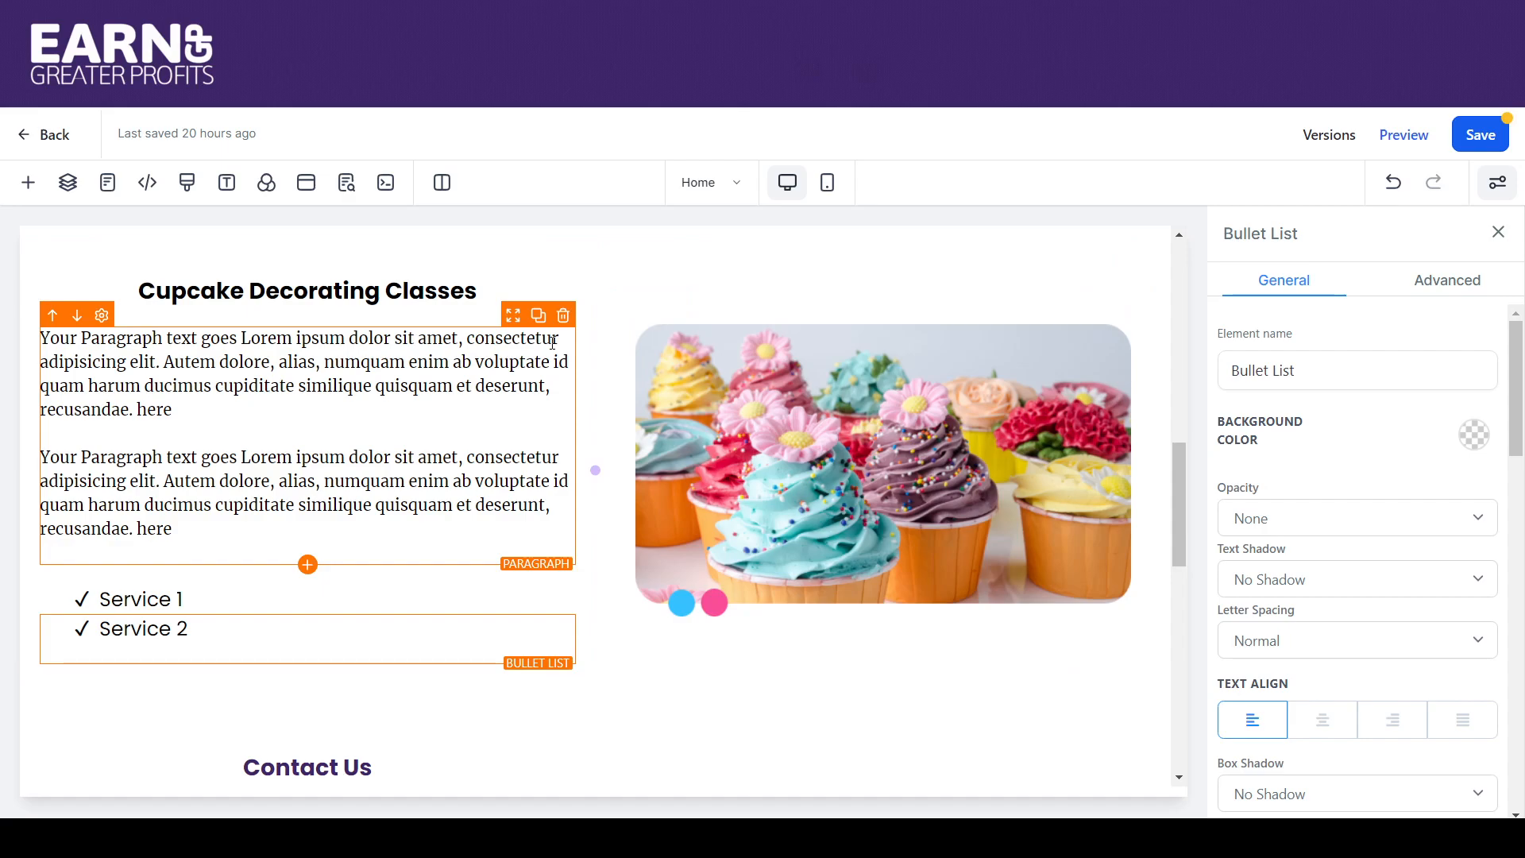
Step: Replace the cloned section's image with cupcake3.png from the Relocated Item media folder
left_click(869, 395)
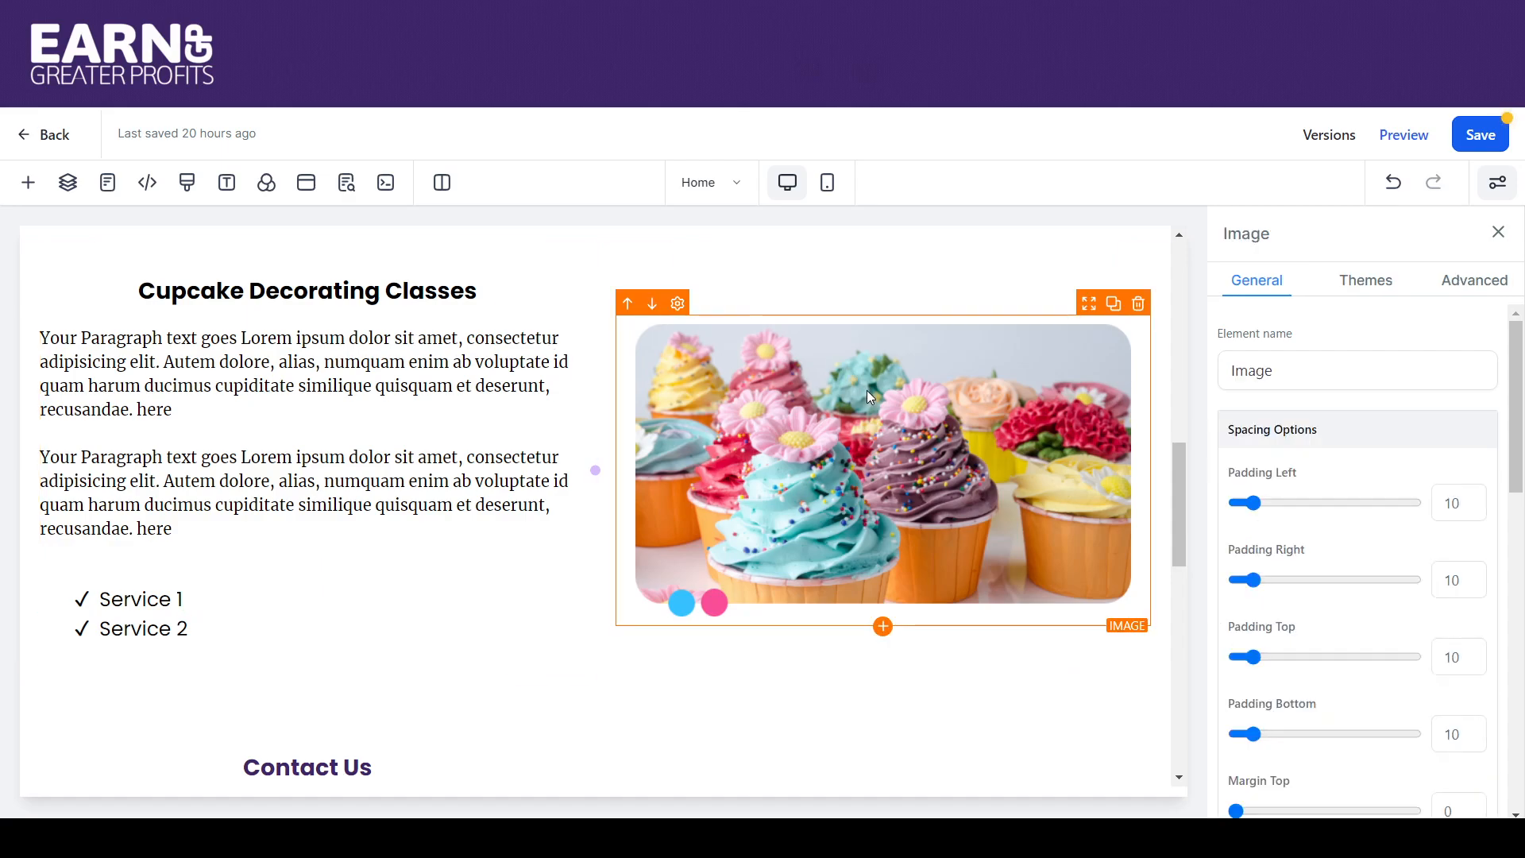
left_click_drag(1524, 442, 1504, 762)
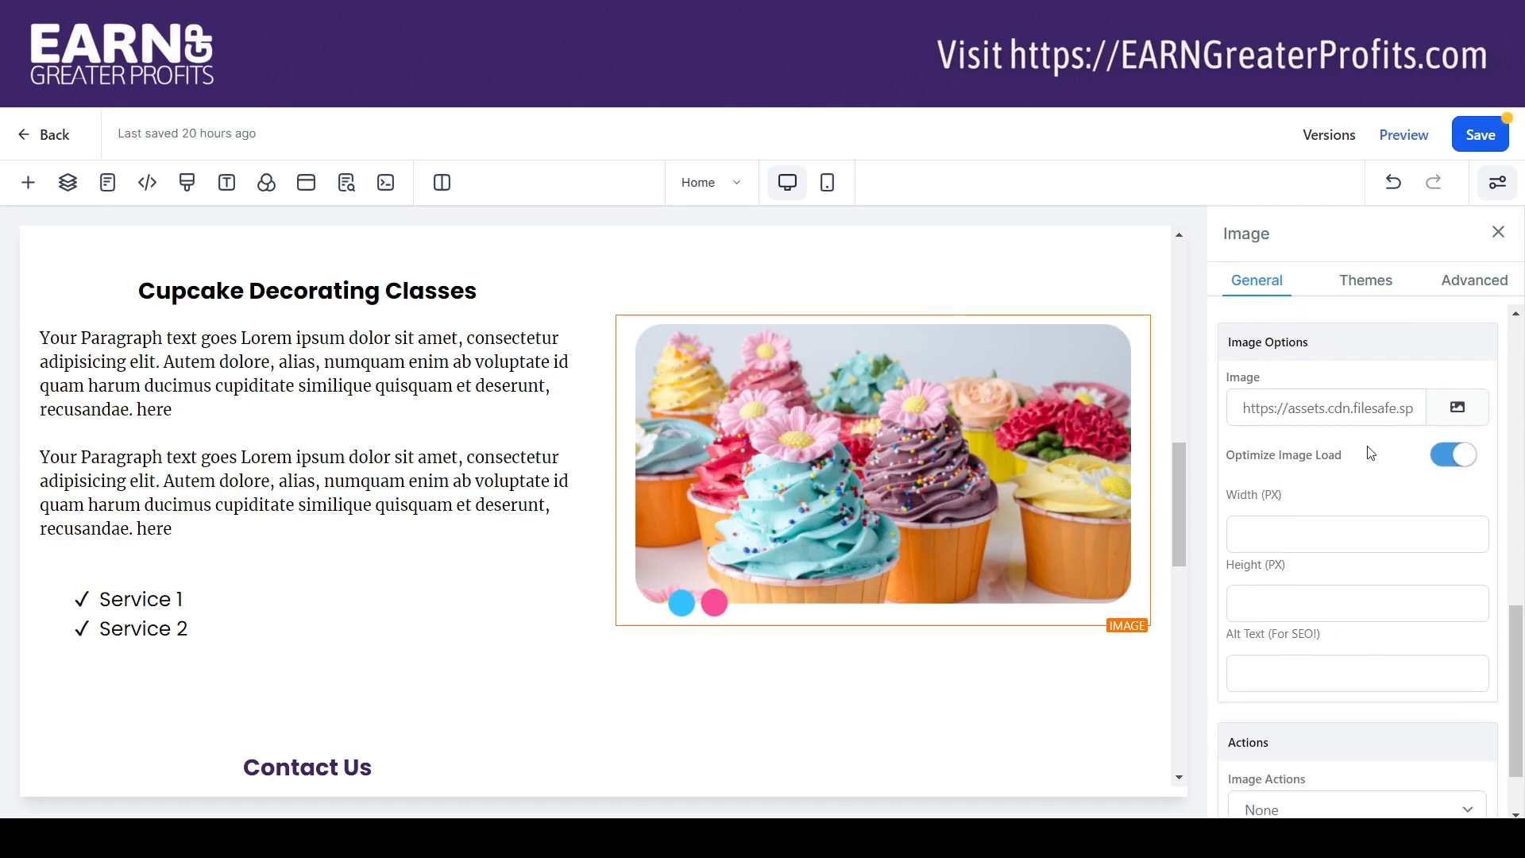
left_click(1452, 409)
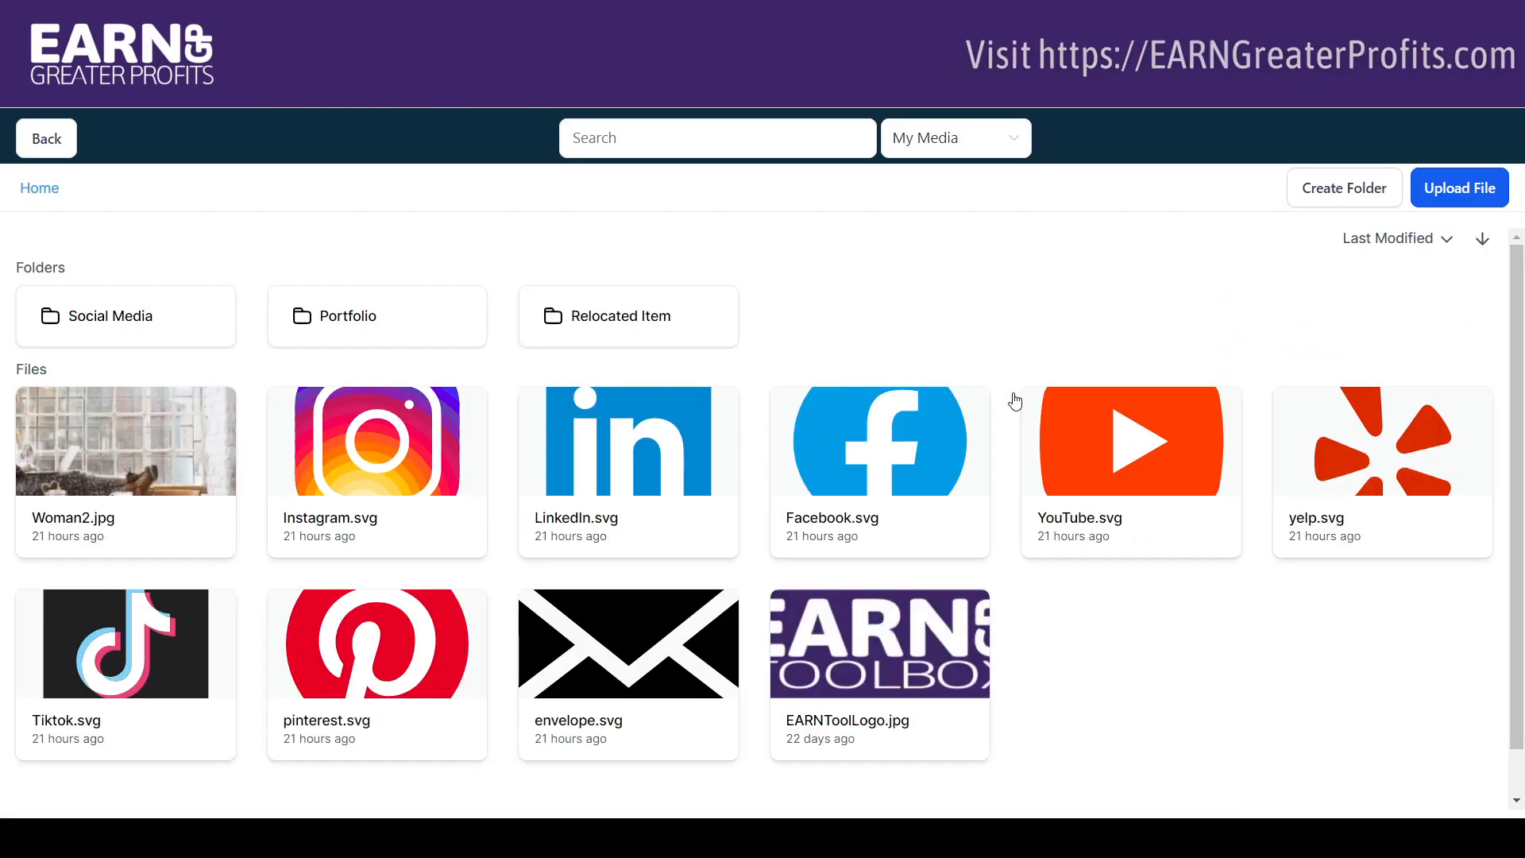
left_click(595, 324)
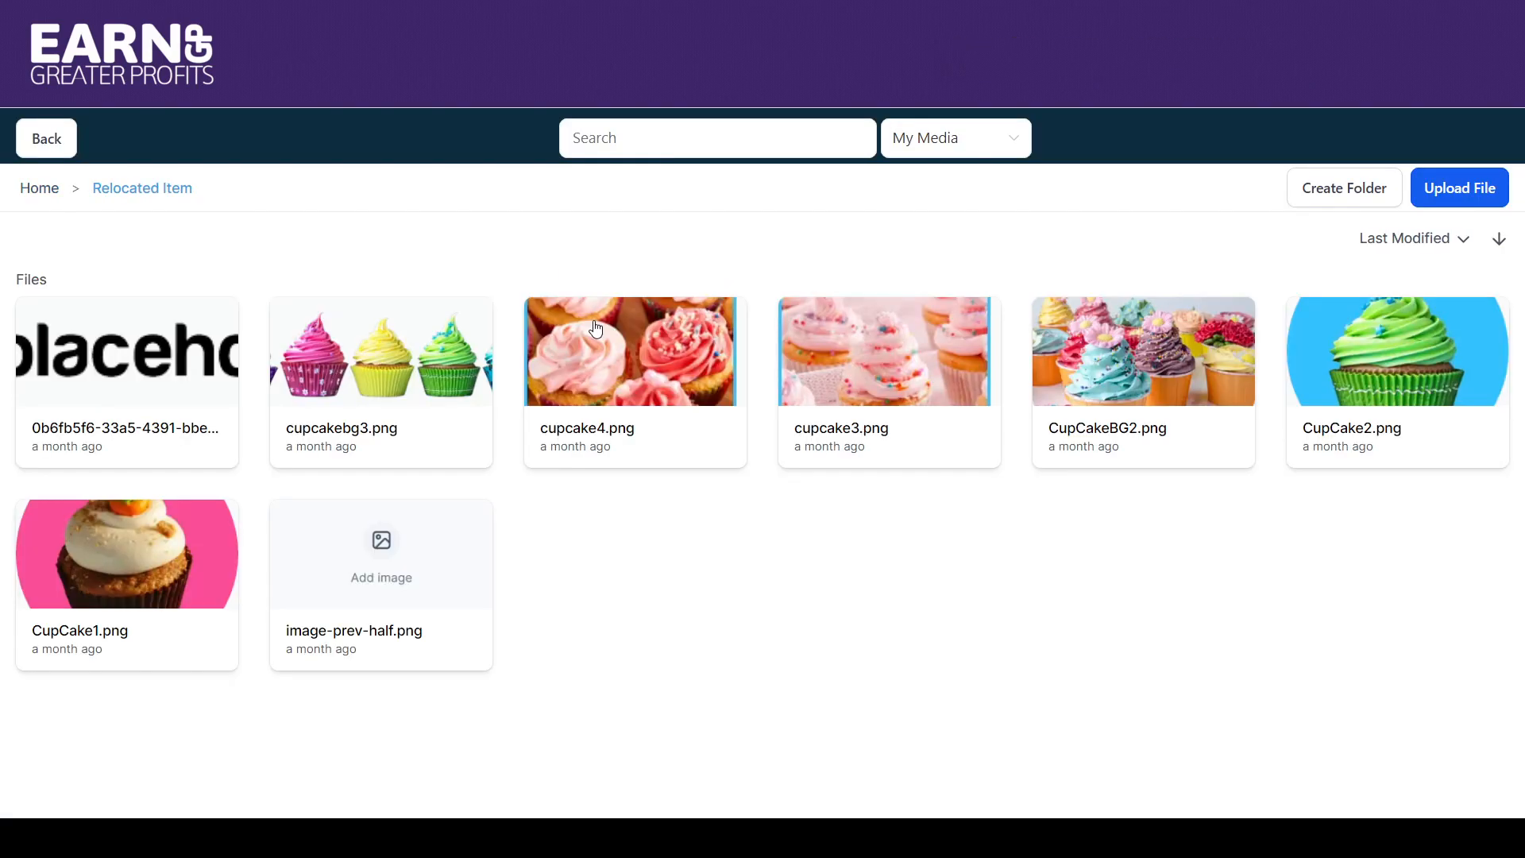
left_click(874, 371)
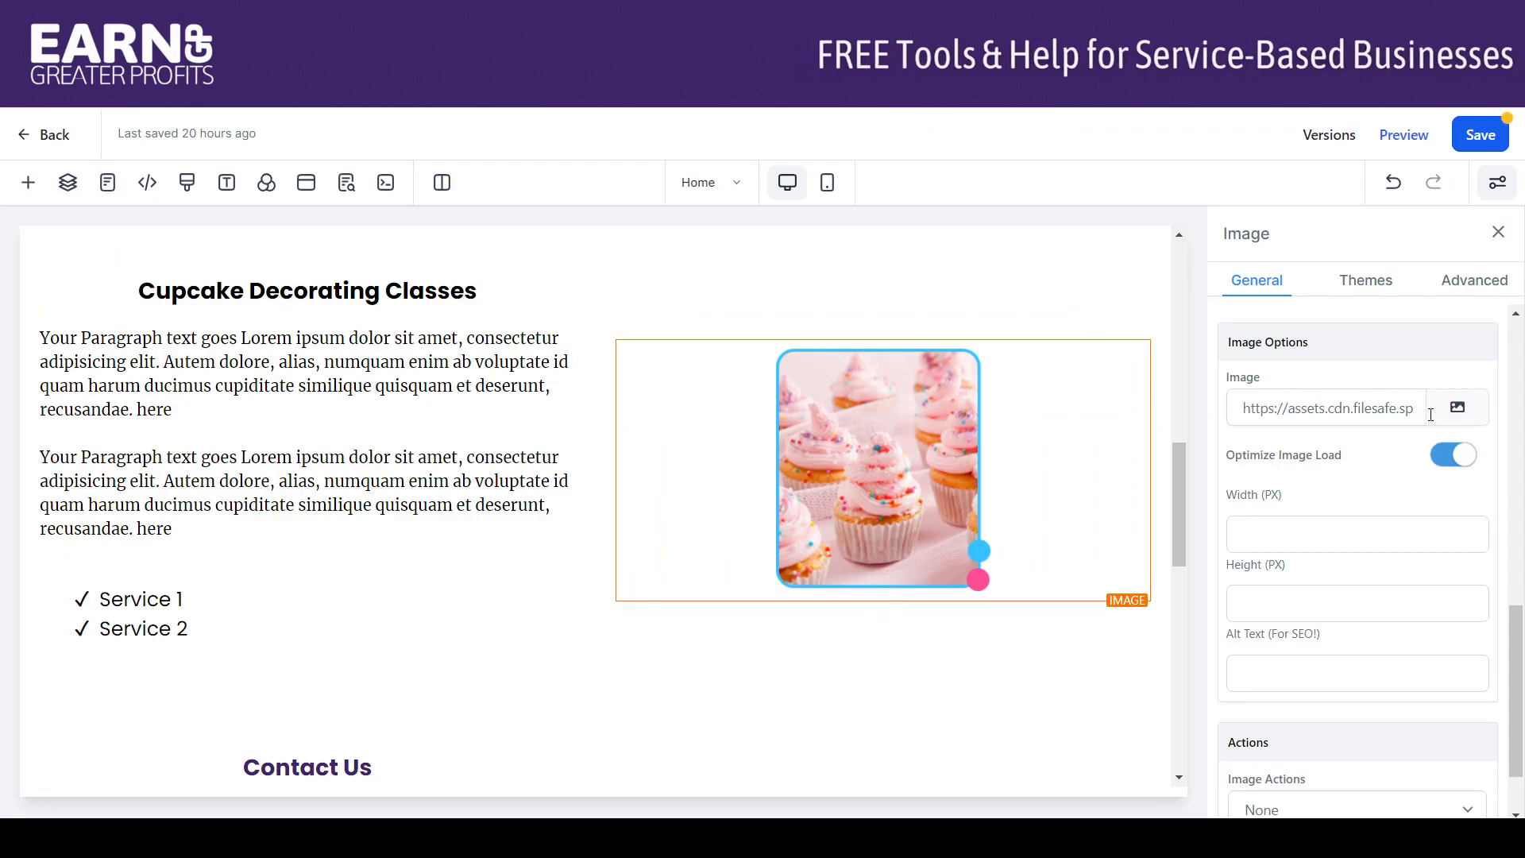
Step: Replace the cloned section's image with CupCake2.png from the Relocated Item media folder
left_click(1460, 409)
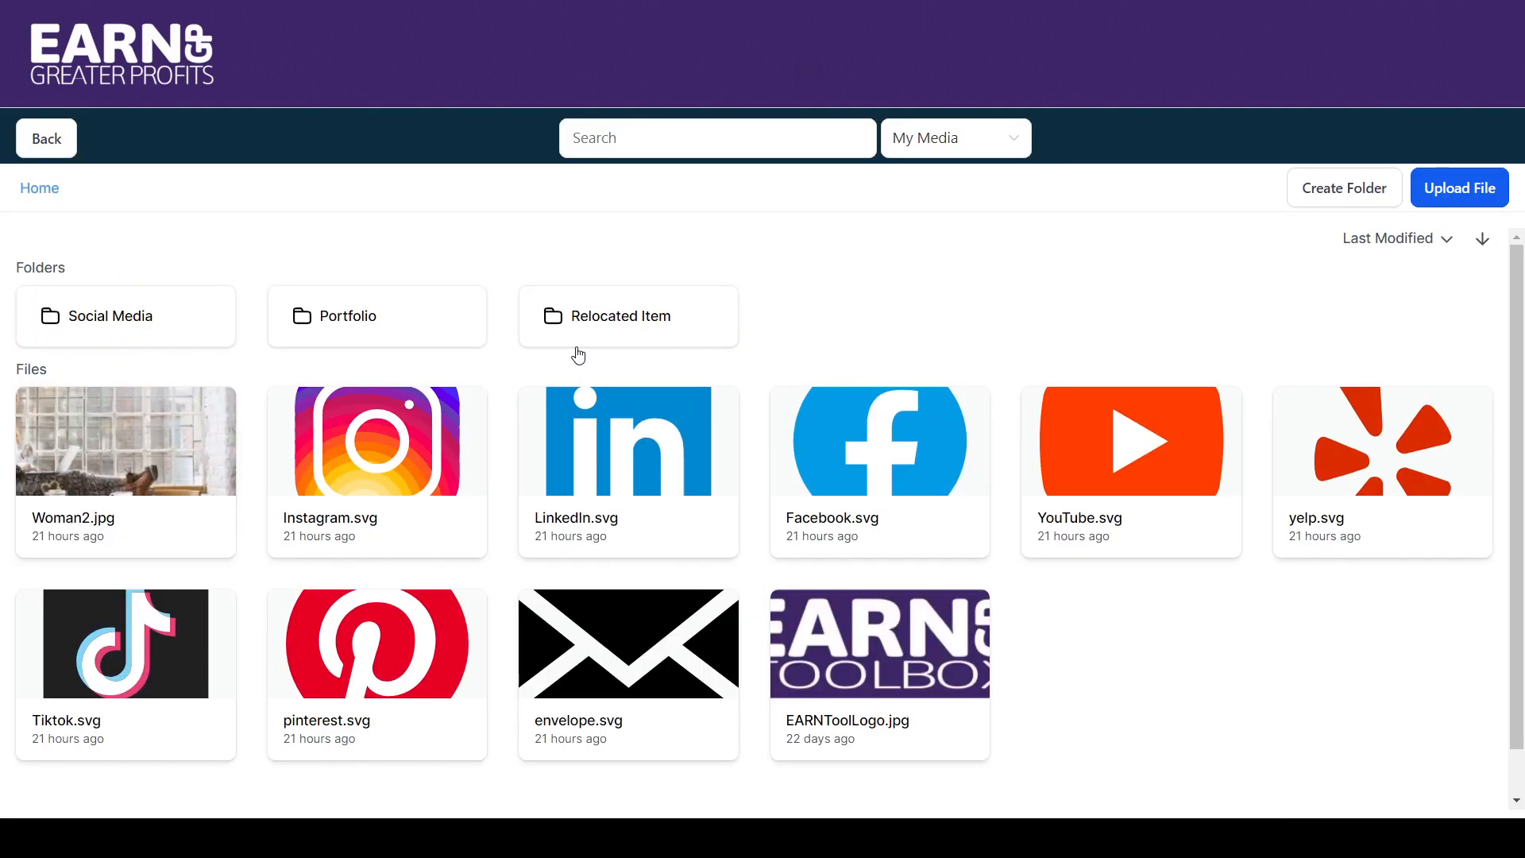
left_click(640, 316)
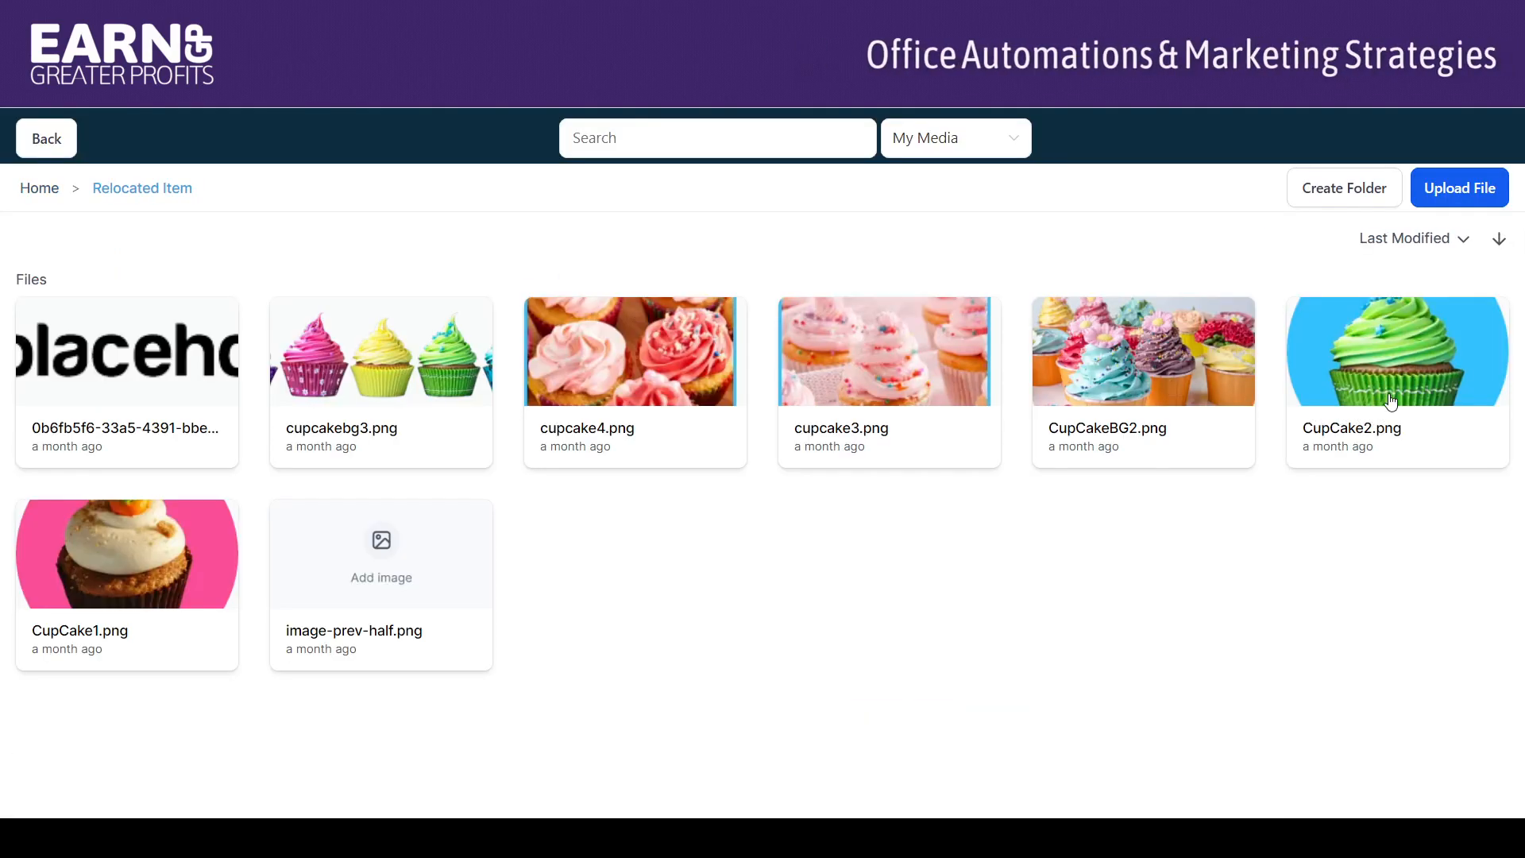
left_click(1391, 397)
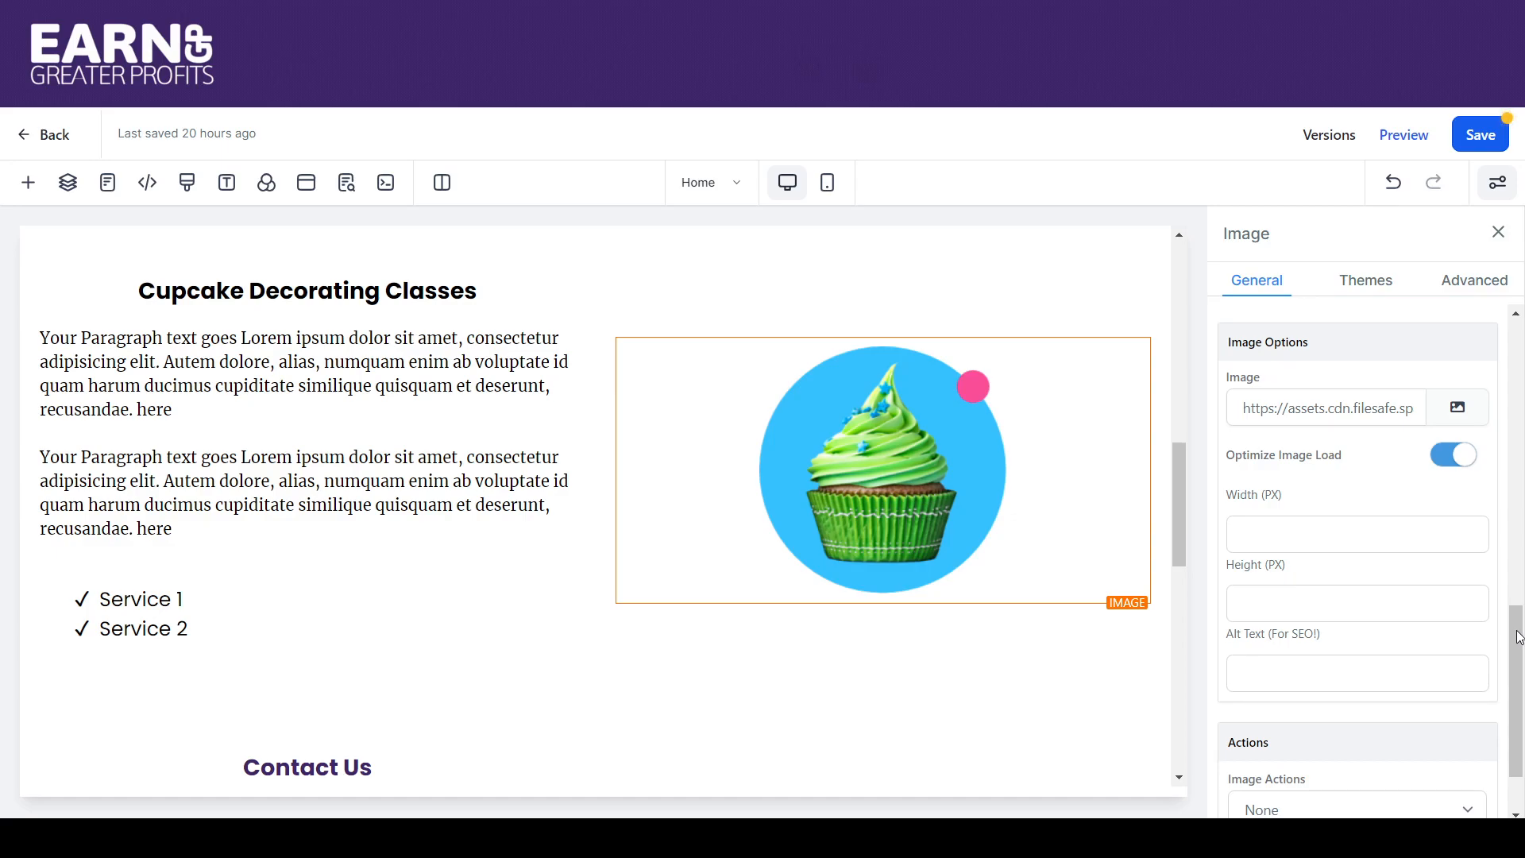
scroll(1518, 636, "up", 1)
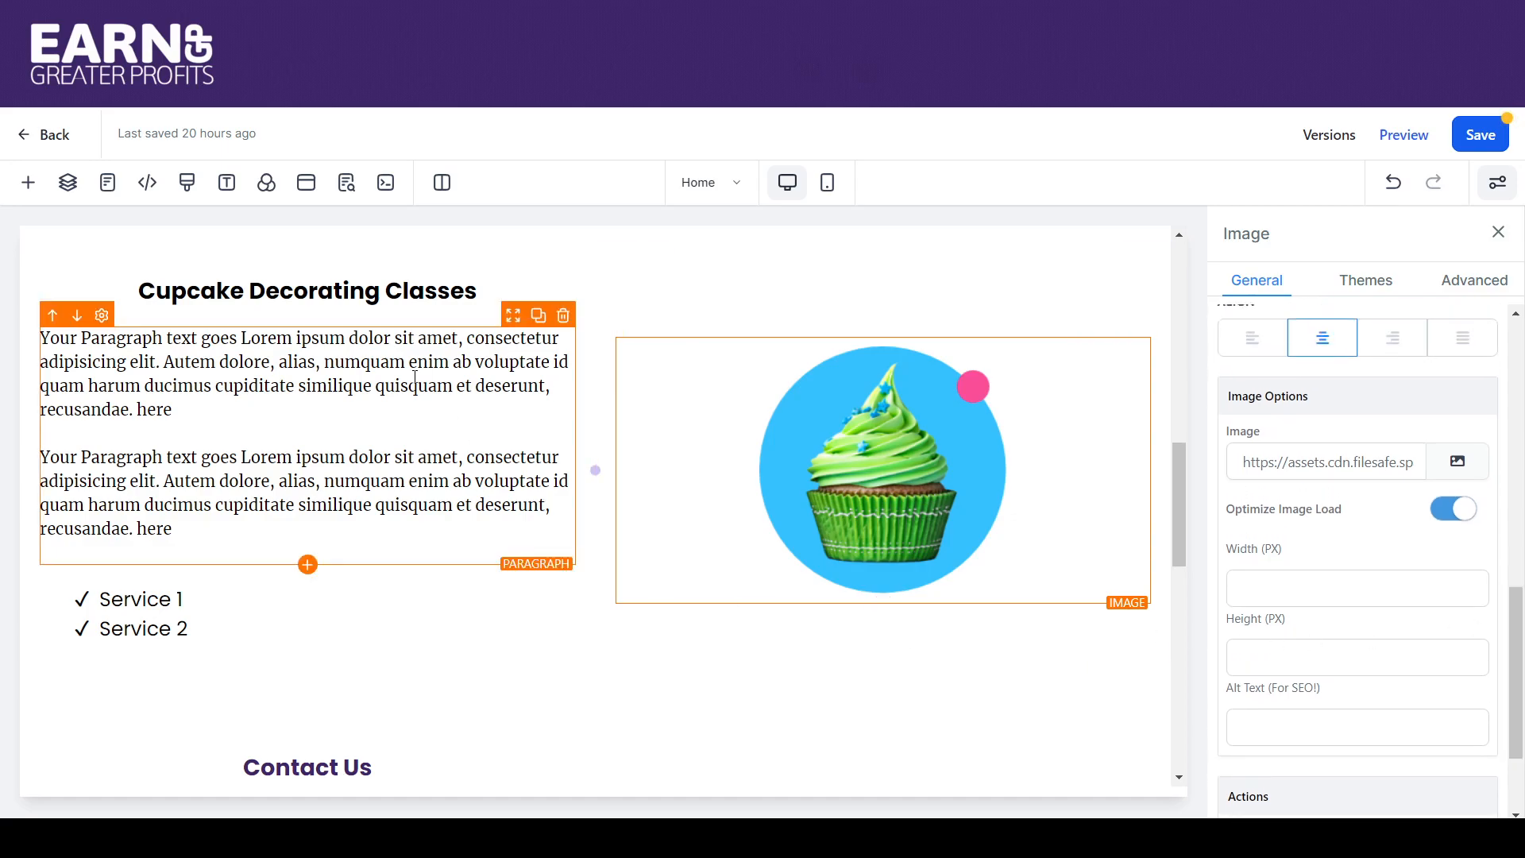
Step: Change the cloned section's sub-headline to Custom Cupcake Orders
left_click(378, 291)
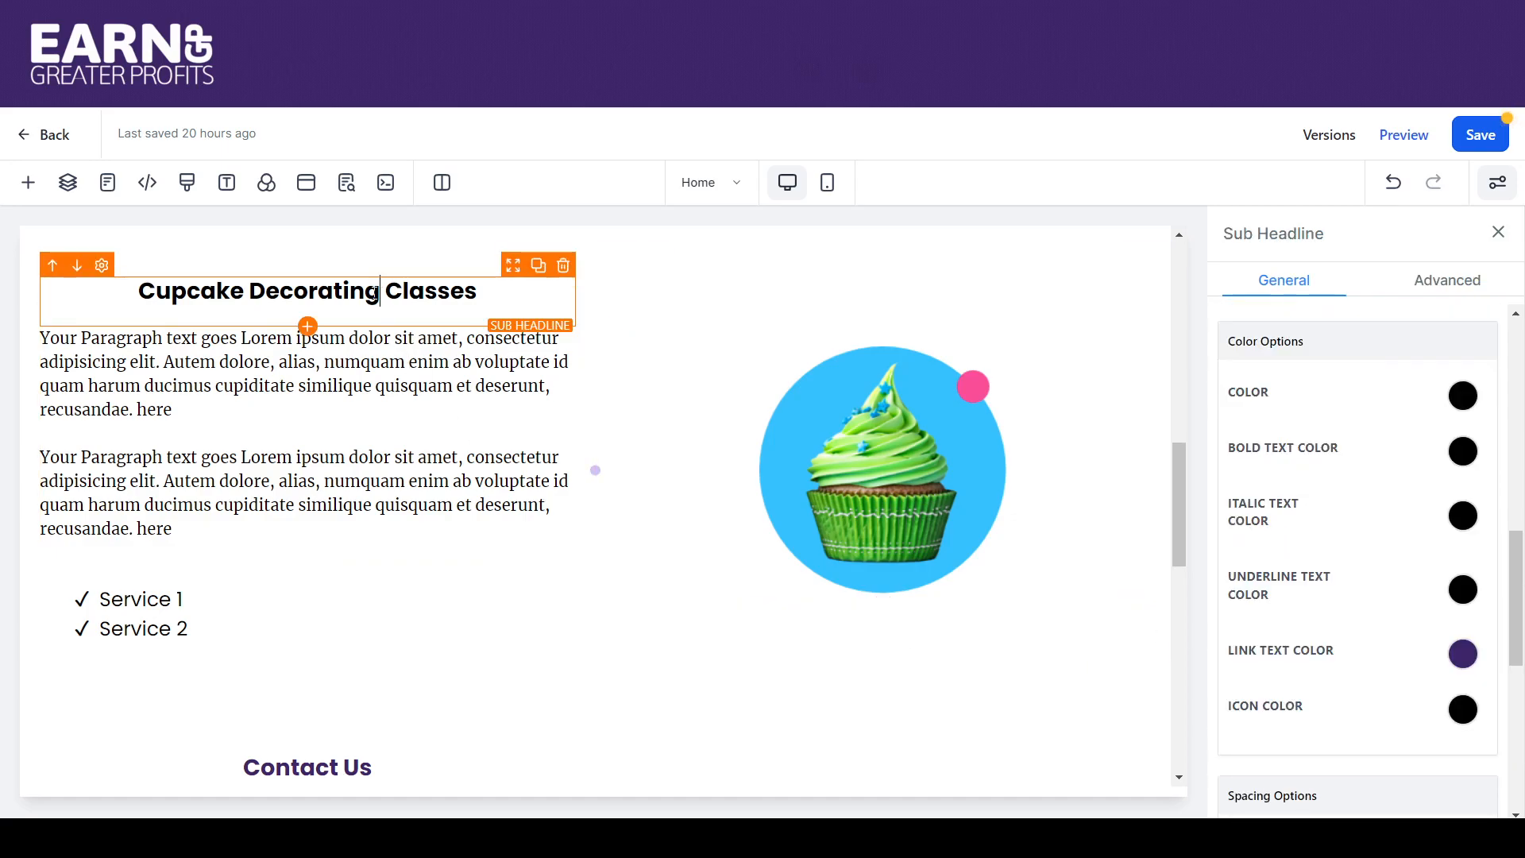
left_click_drag(316, 290, 133, 283)
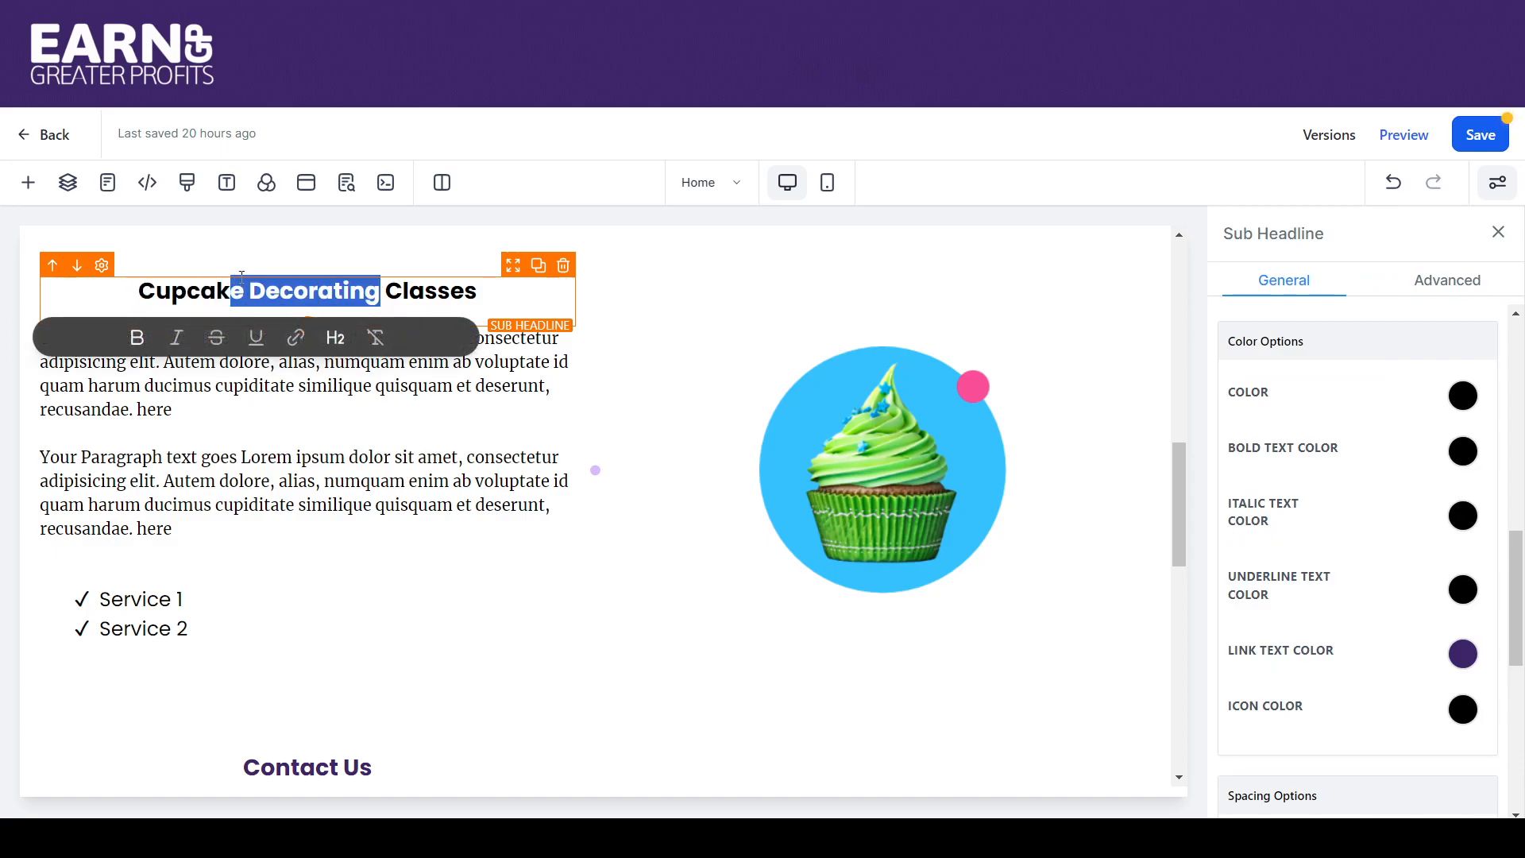
key("BackSpace")
key("BackSpace")
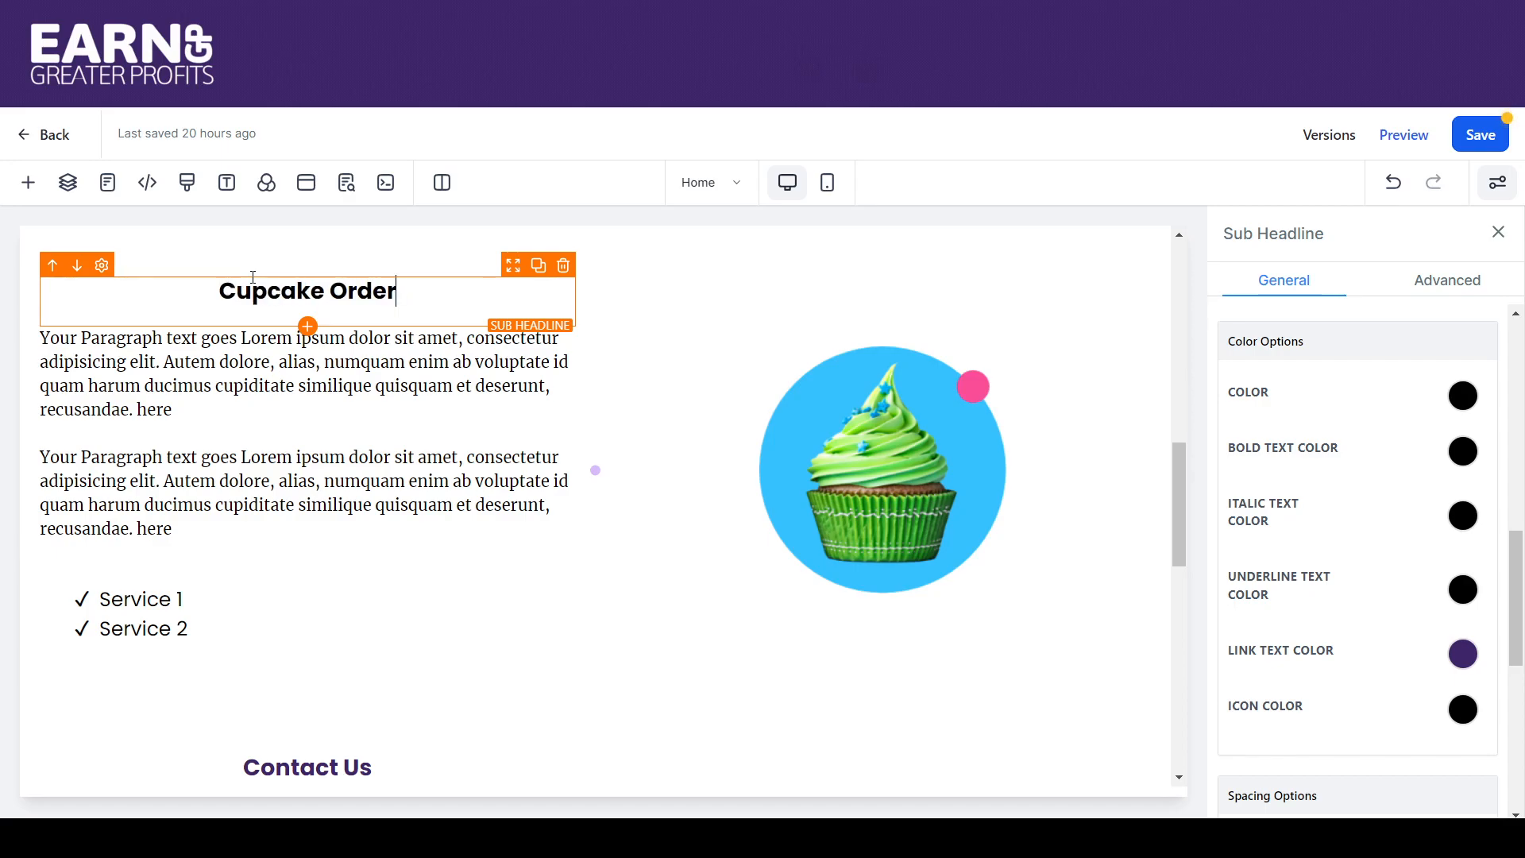
key("Left")
type("Custom")
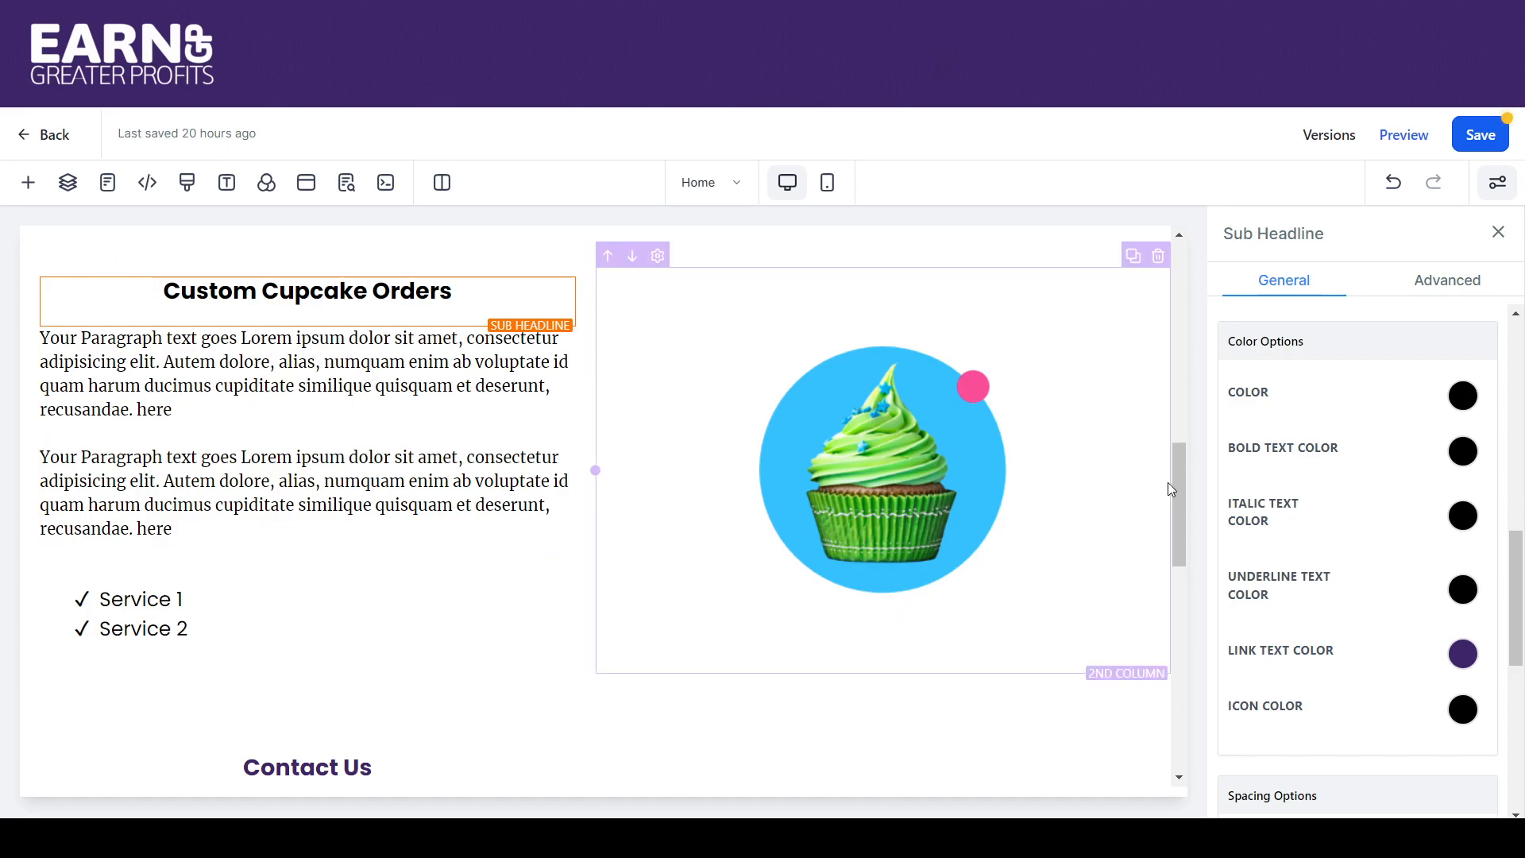
Step: Add a button element beneath the bullet lists in the first column of the Custom Cupcake Orders section
mouse_move(1175, 474)
left_mouse_down()
mouse_move(1174, 488)
mouse_move(1175, 473)
left_mouse_up()
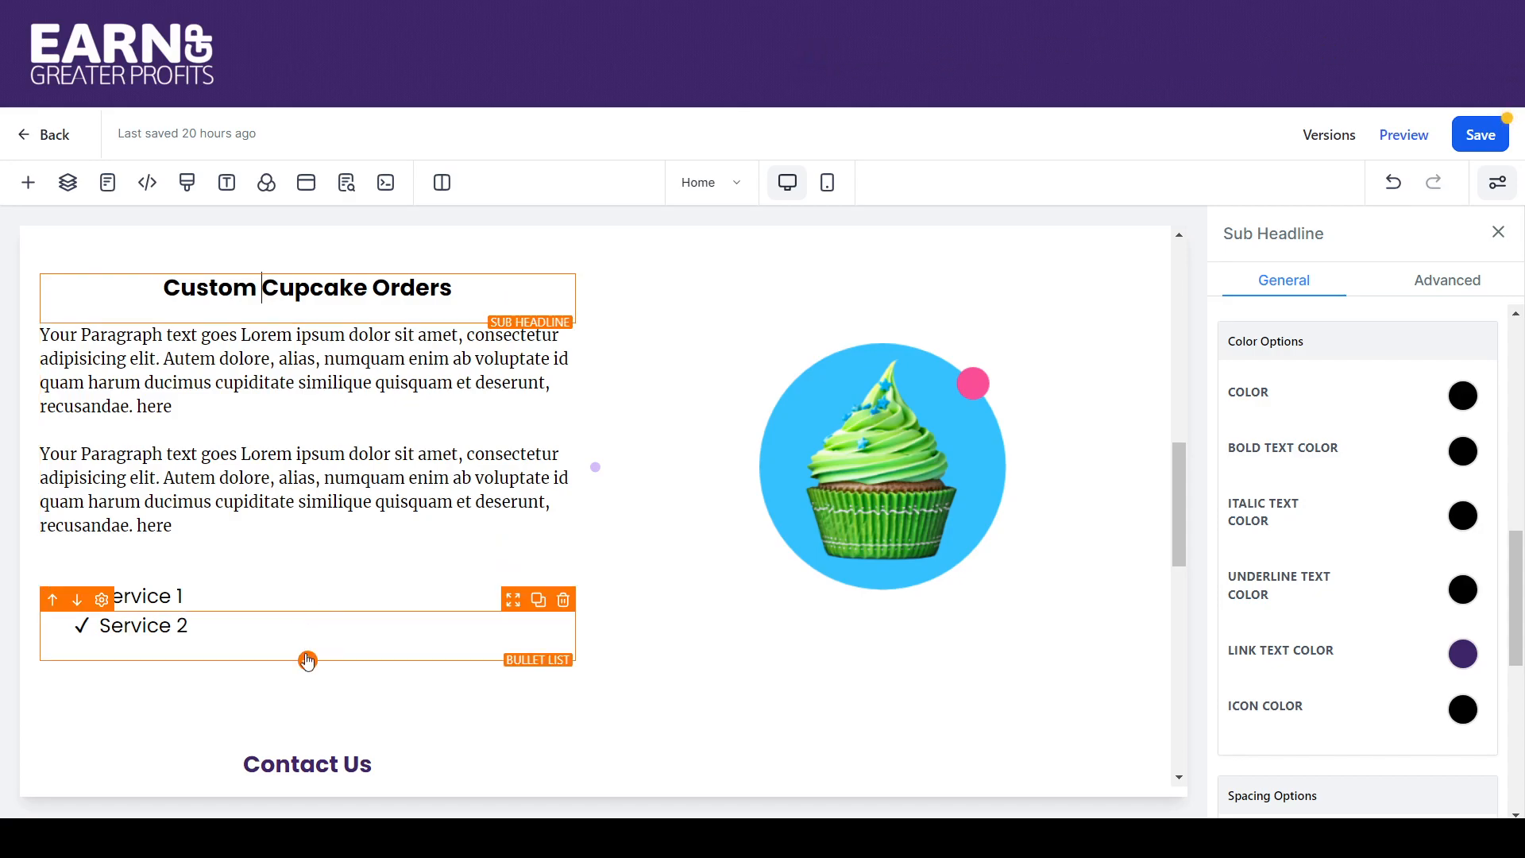
left_click(307, 662)
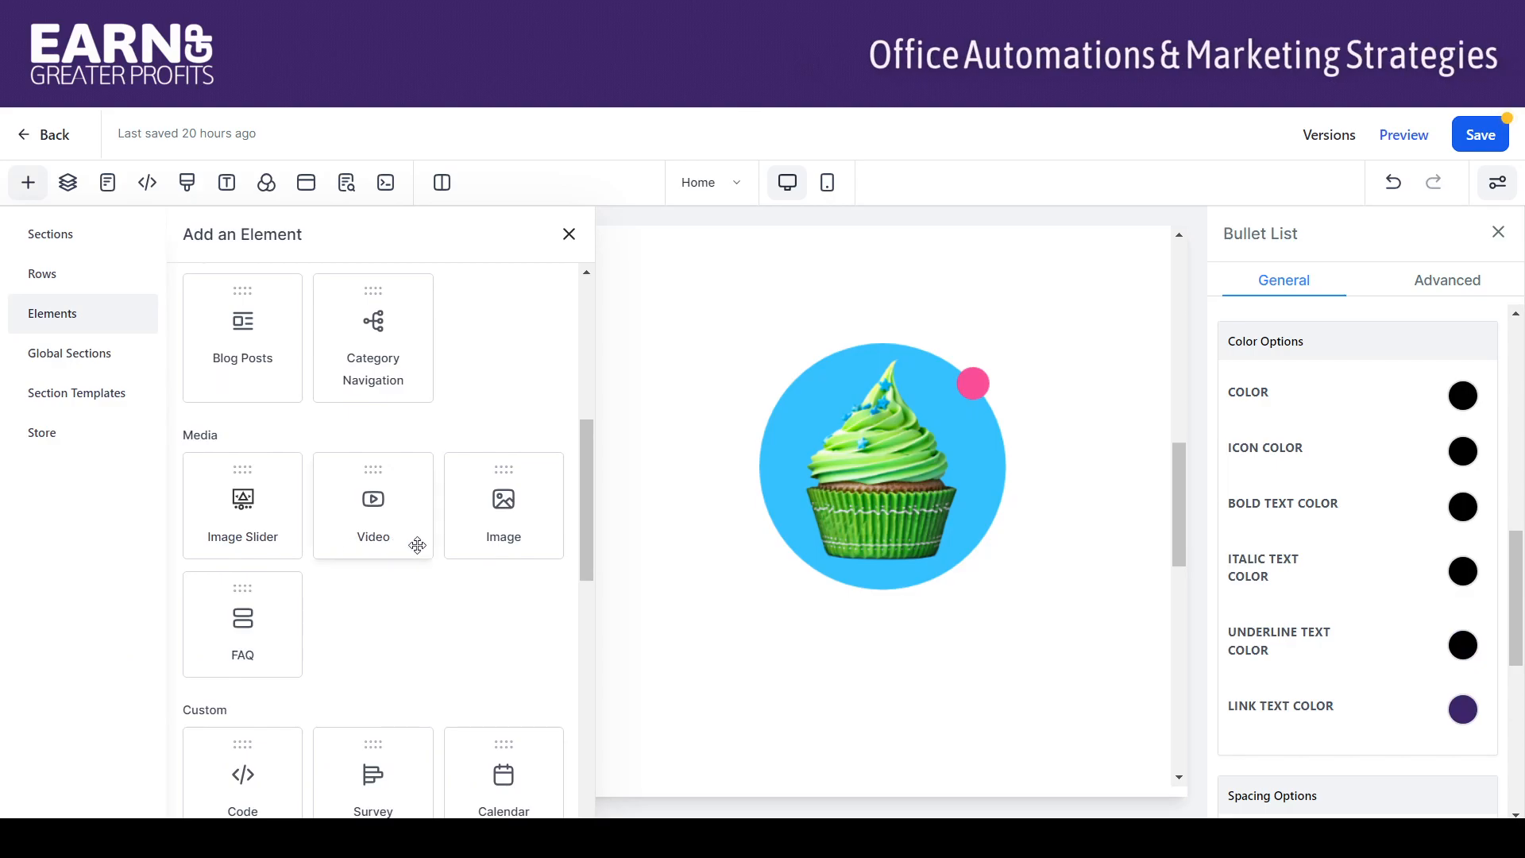
left_click_drag(584, 454, 433, 411)
left_click_drag(254, 388, 354, 631)
left_click_drag(352, 699, 337, 746)
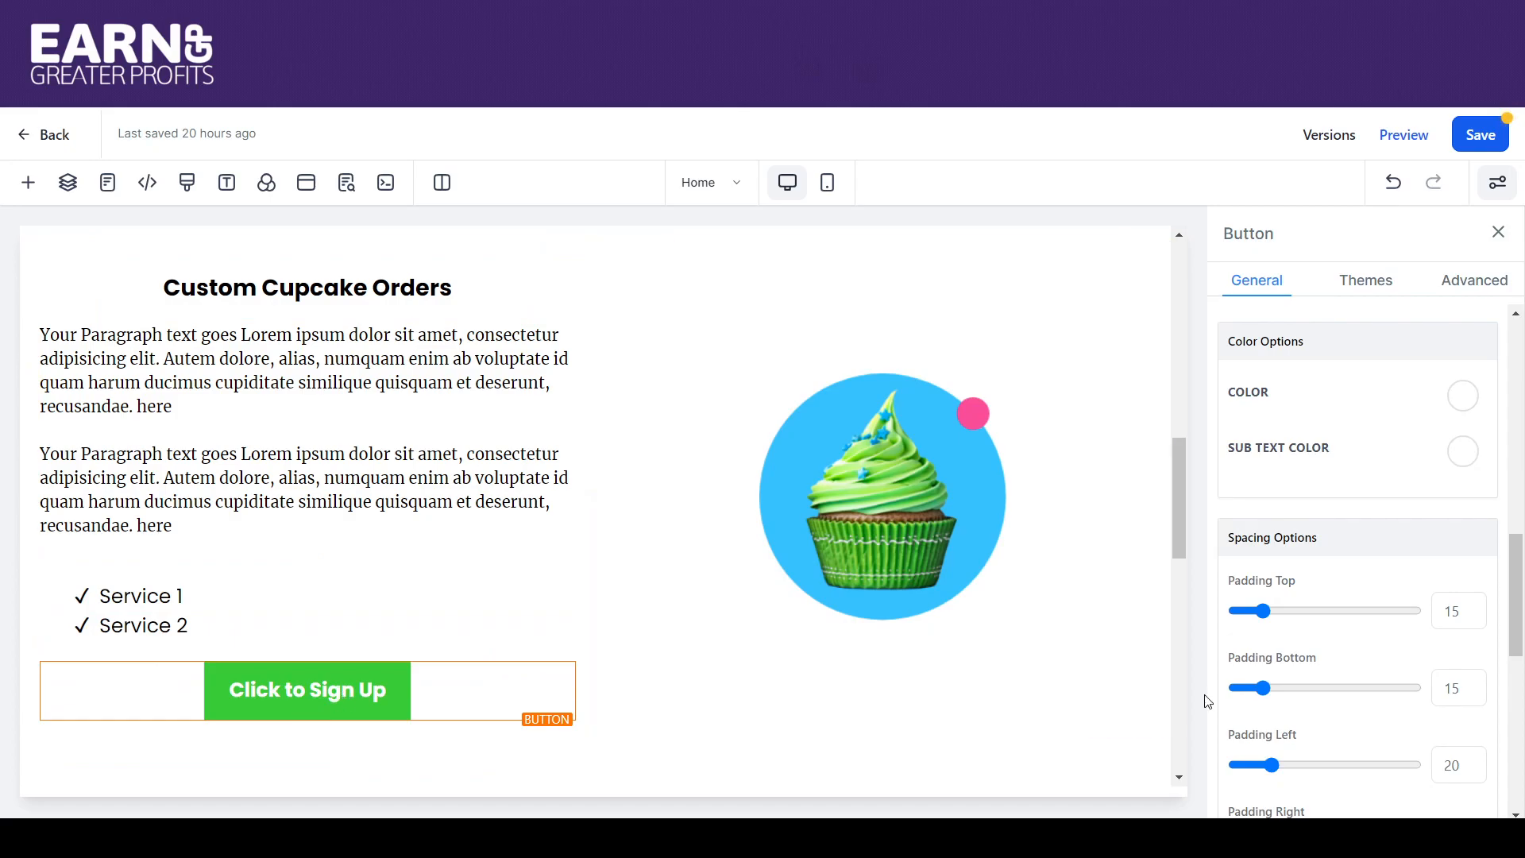
Step: Change the new button's text to Click for Custom Orders
left_click_drag(1517, 564, 1523, 683)
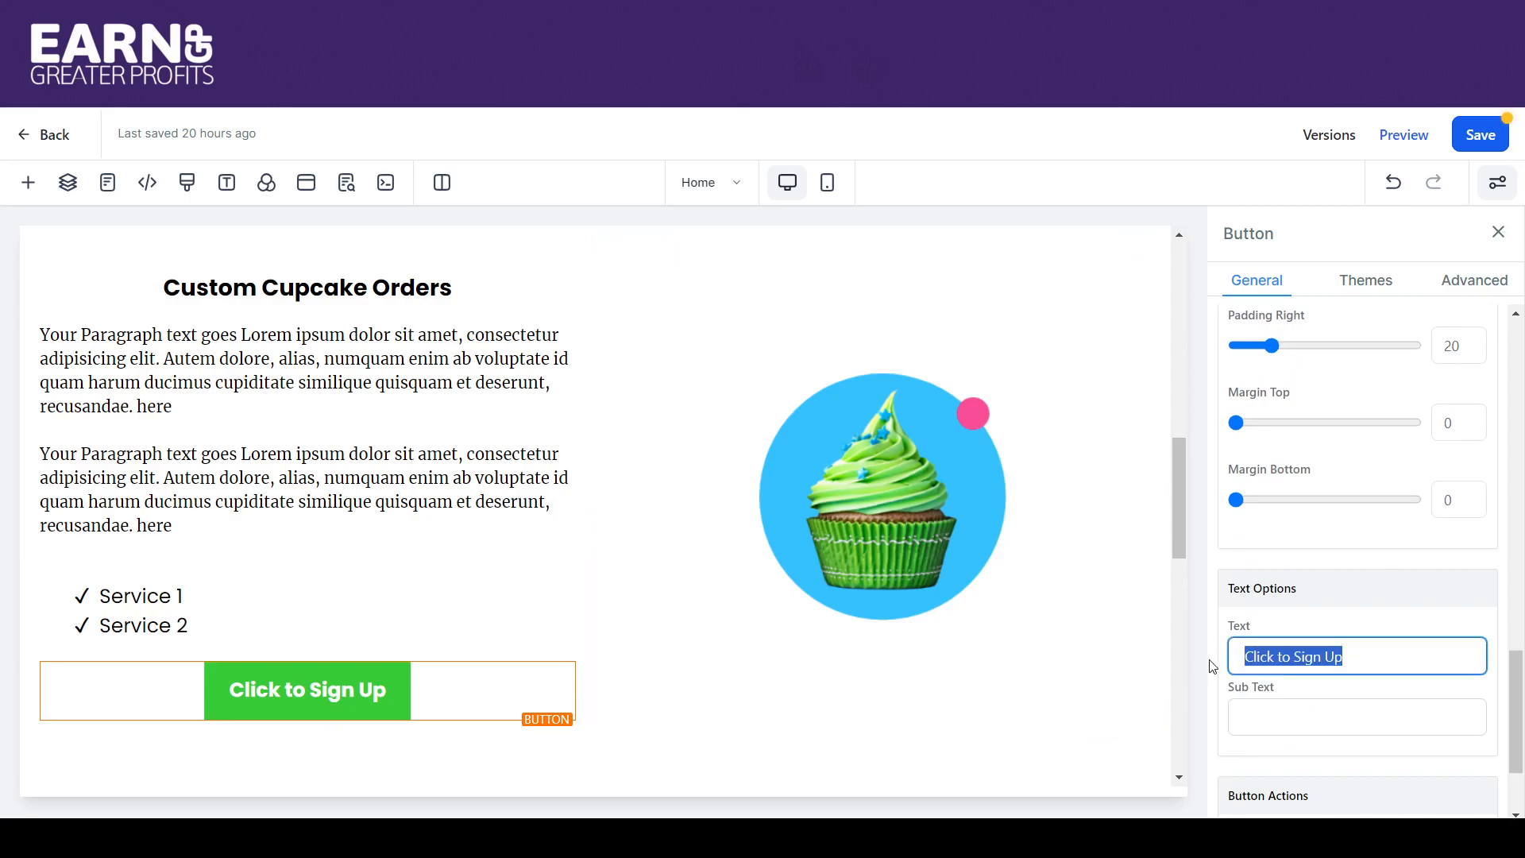
type("Click")
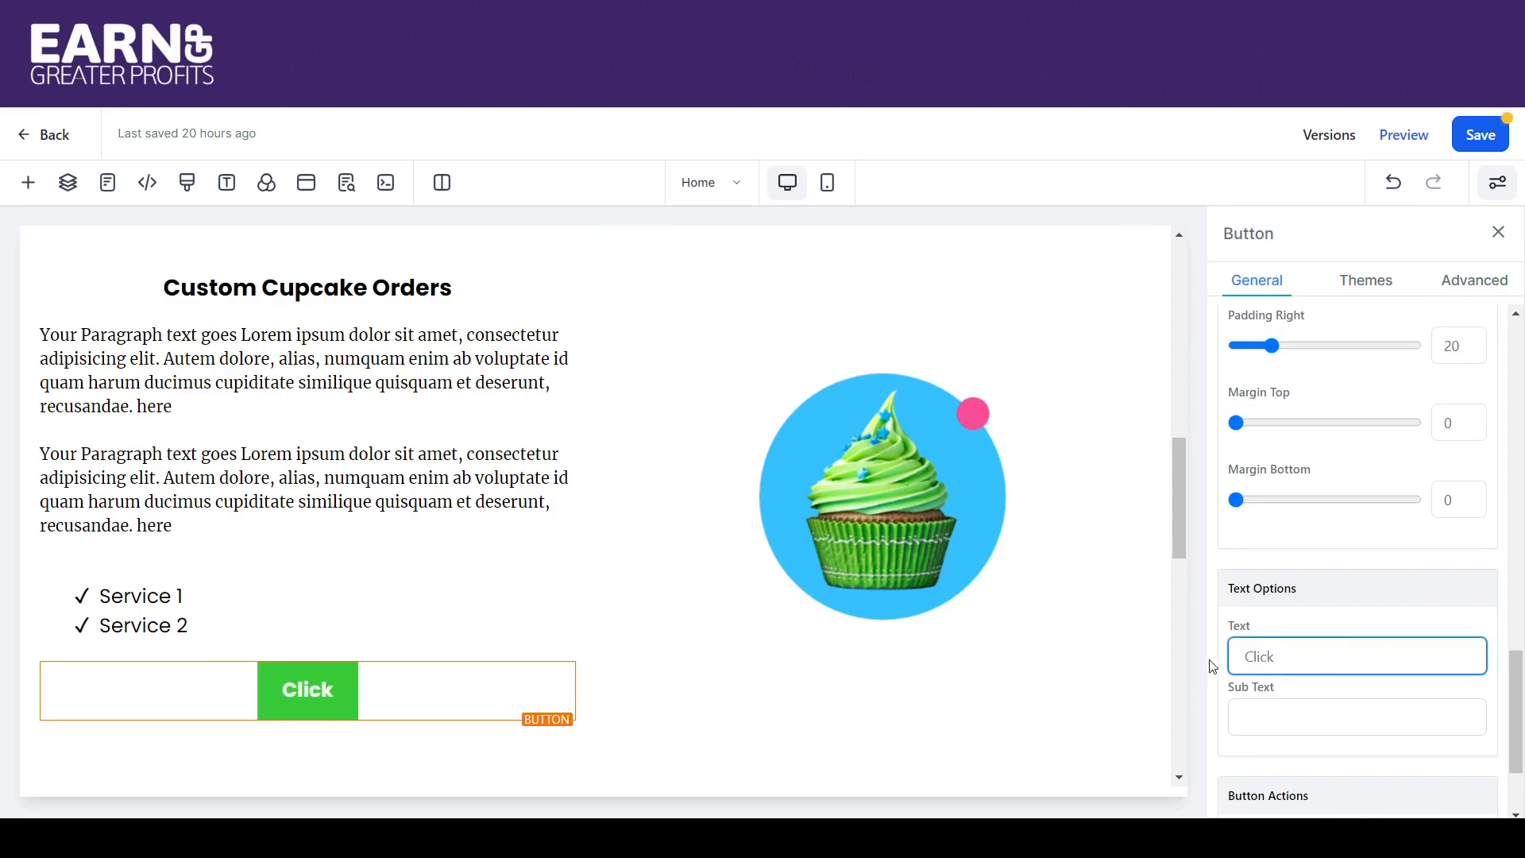
type(" for Cu")
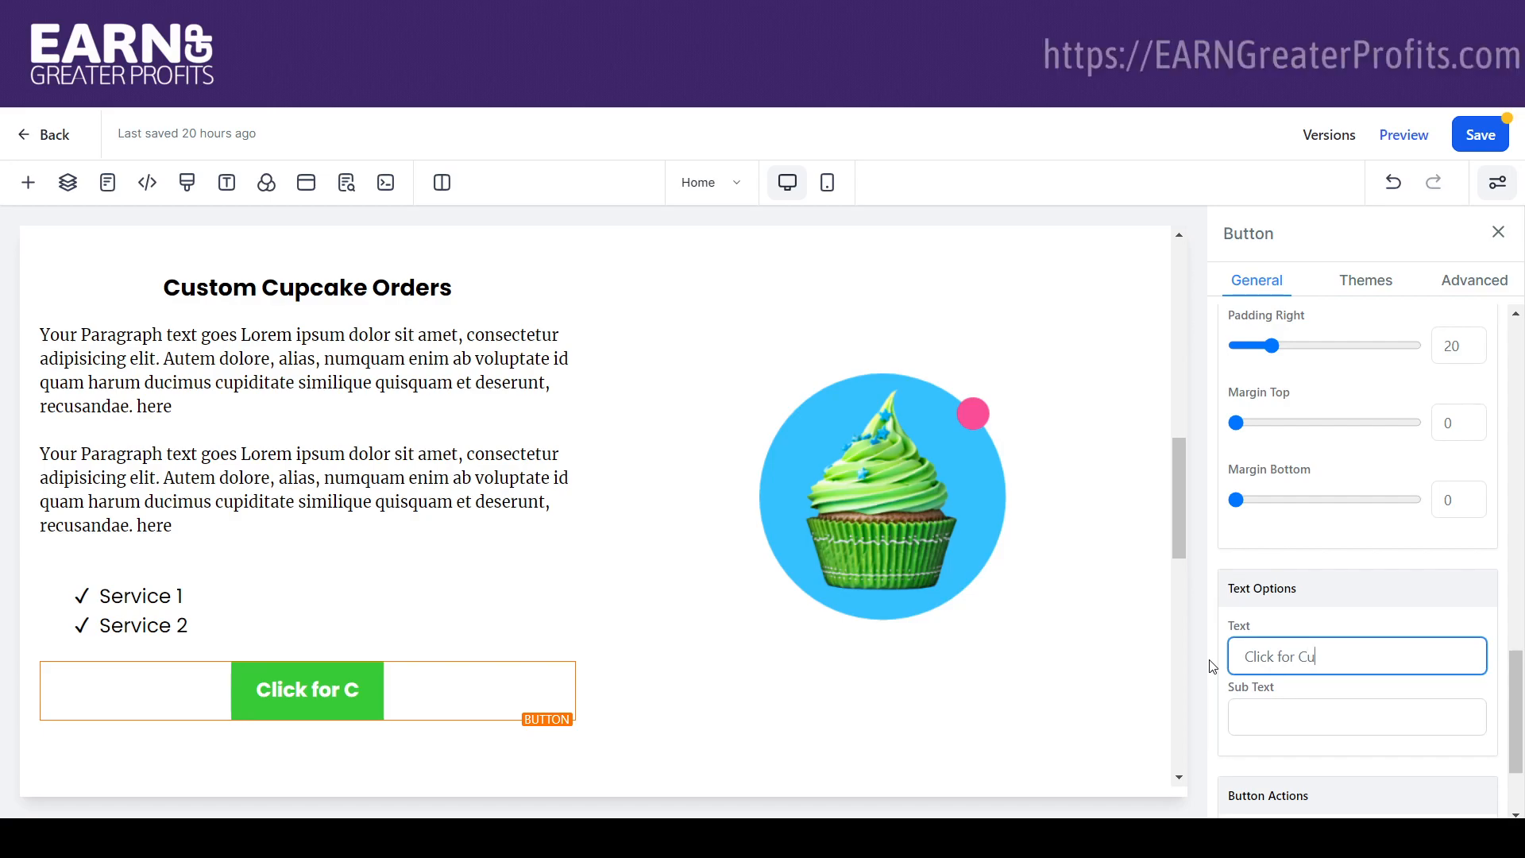
type("stom Orders")
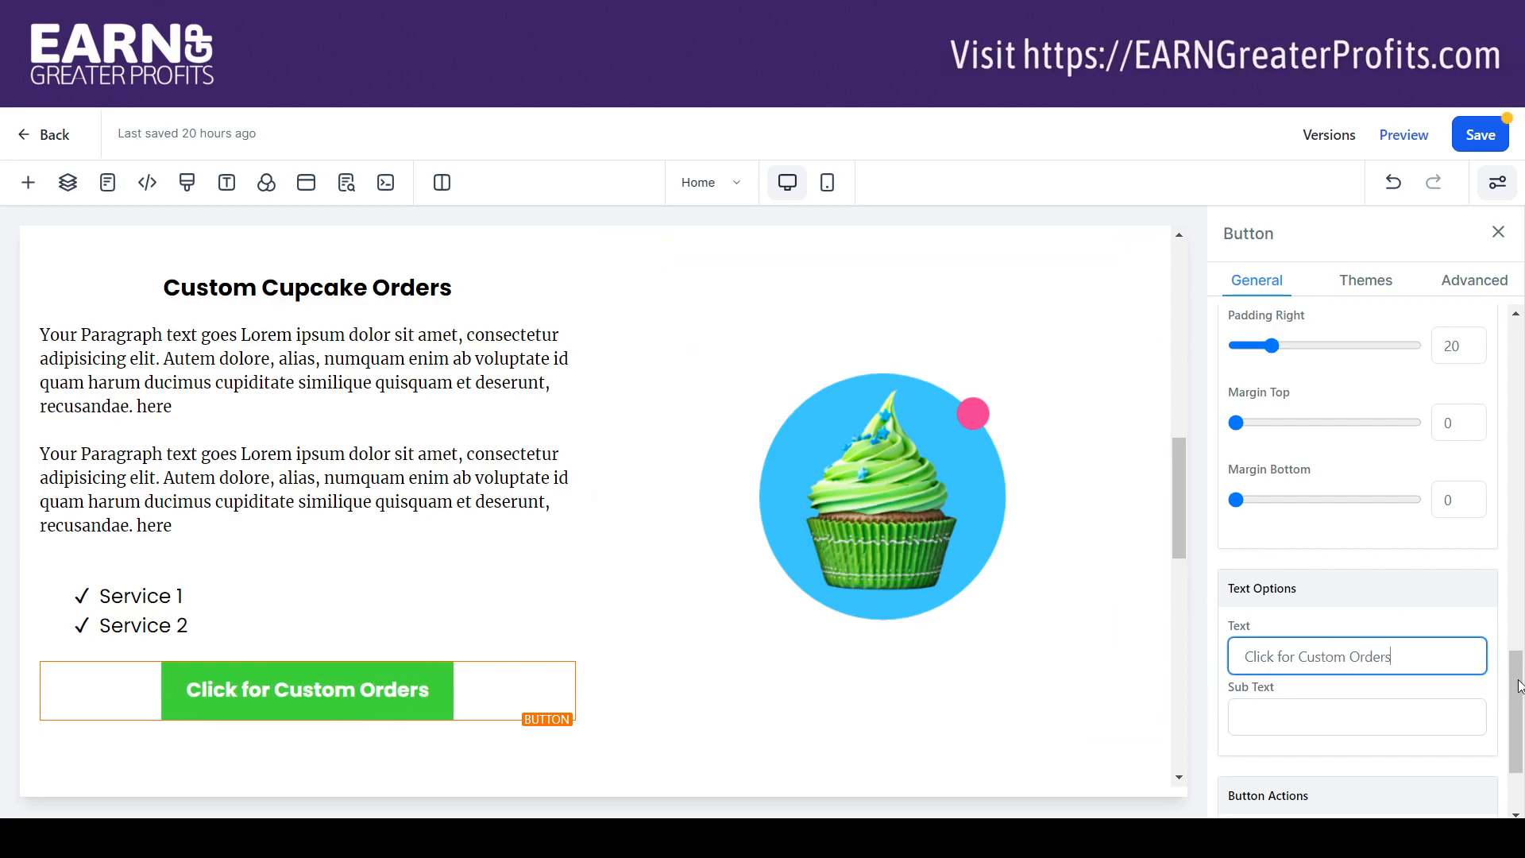
Step: Set the custom orders button's link action to Go to Page and open its website page choices
left_click_drag(1517, 683, 1518, 705)
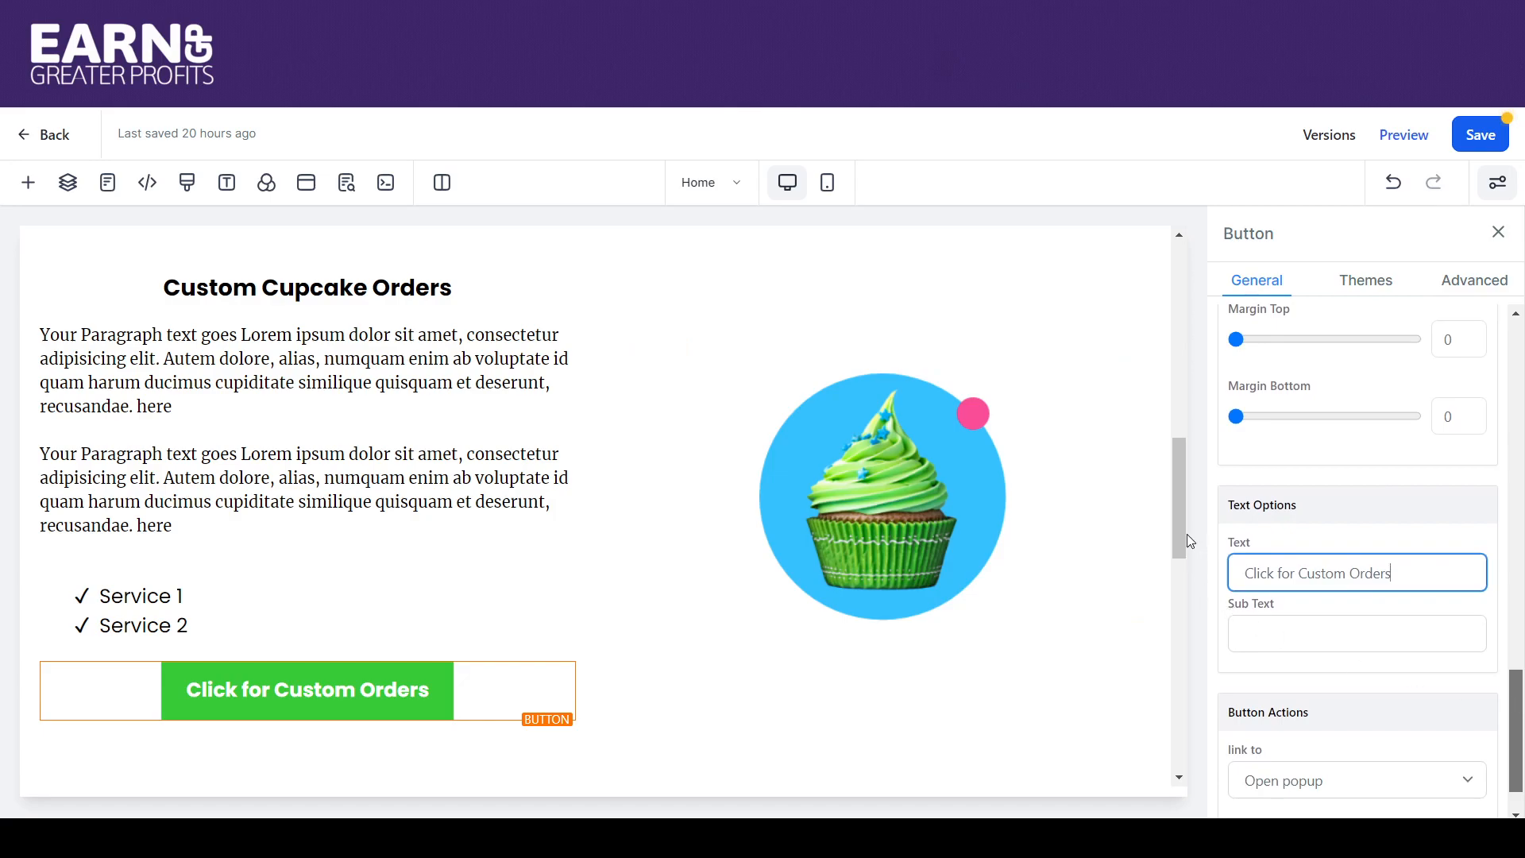
left_click_drag(1176, 535, 1187, 588)
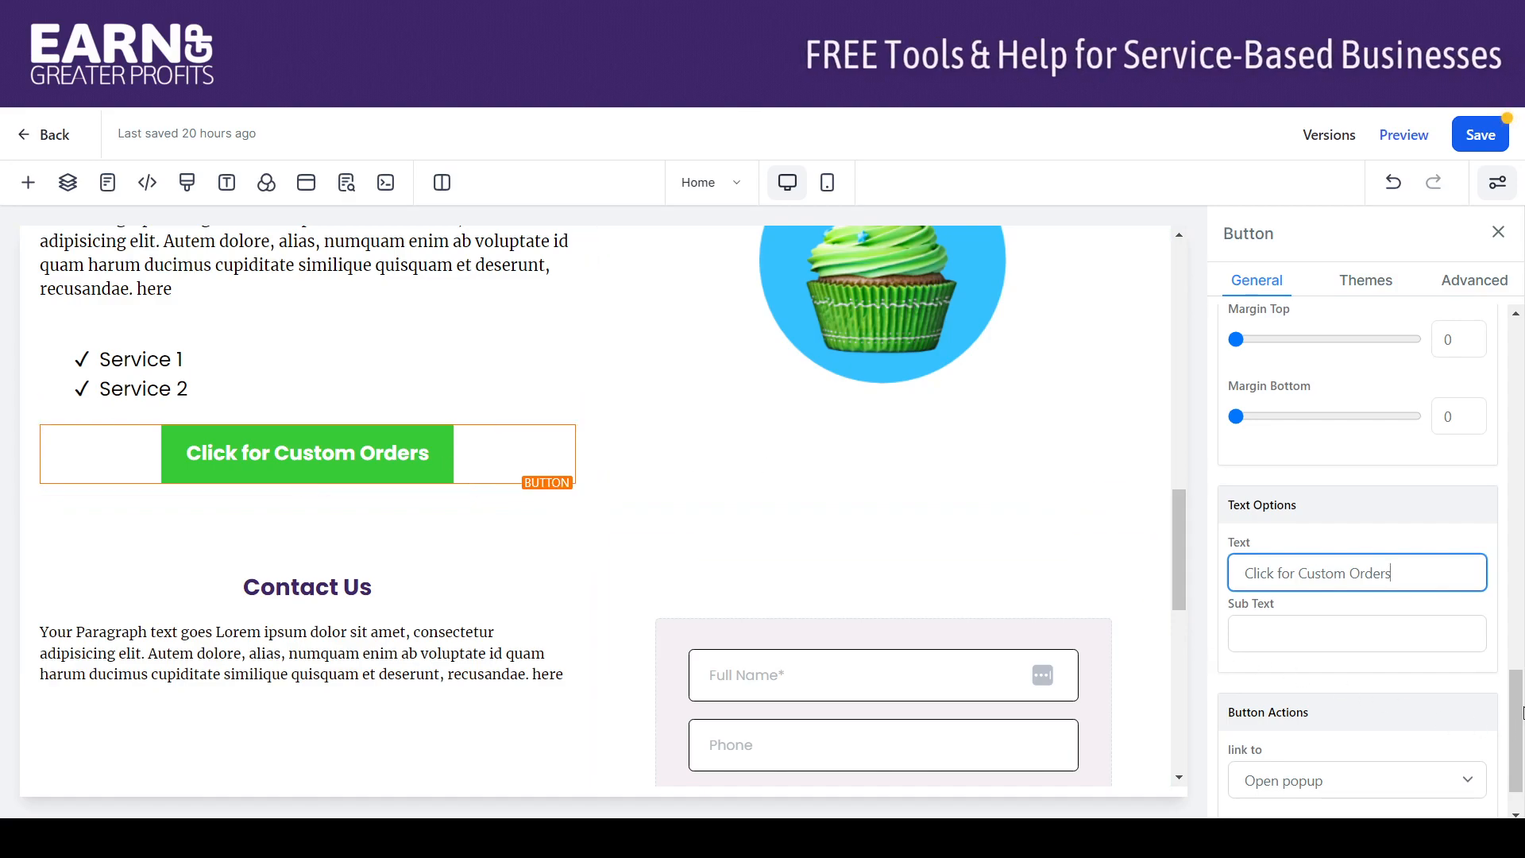
scroll(1463, 739, "down", 1)
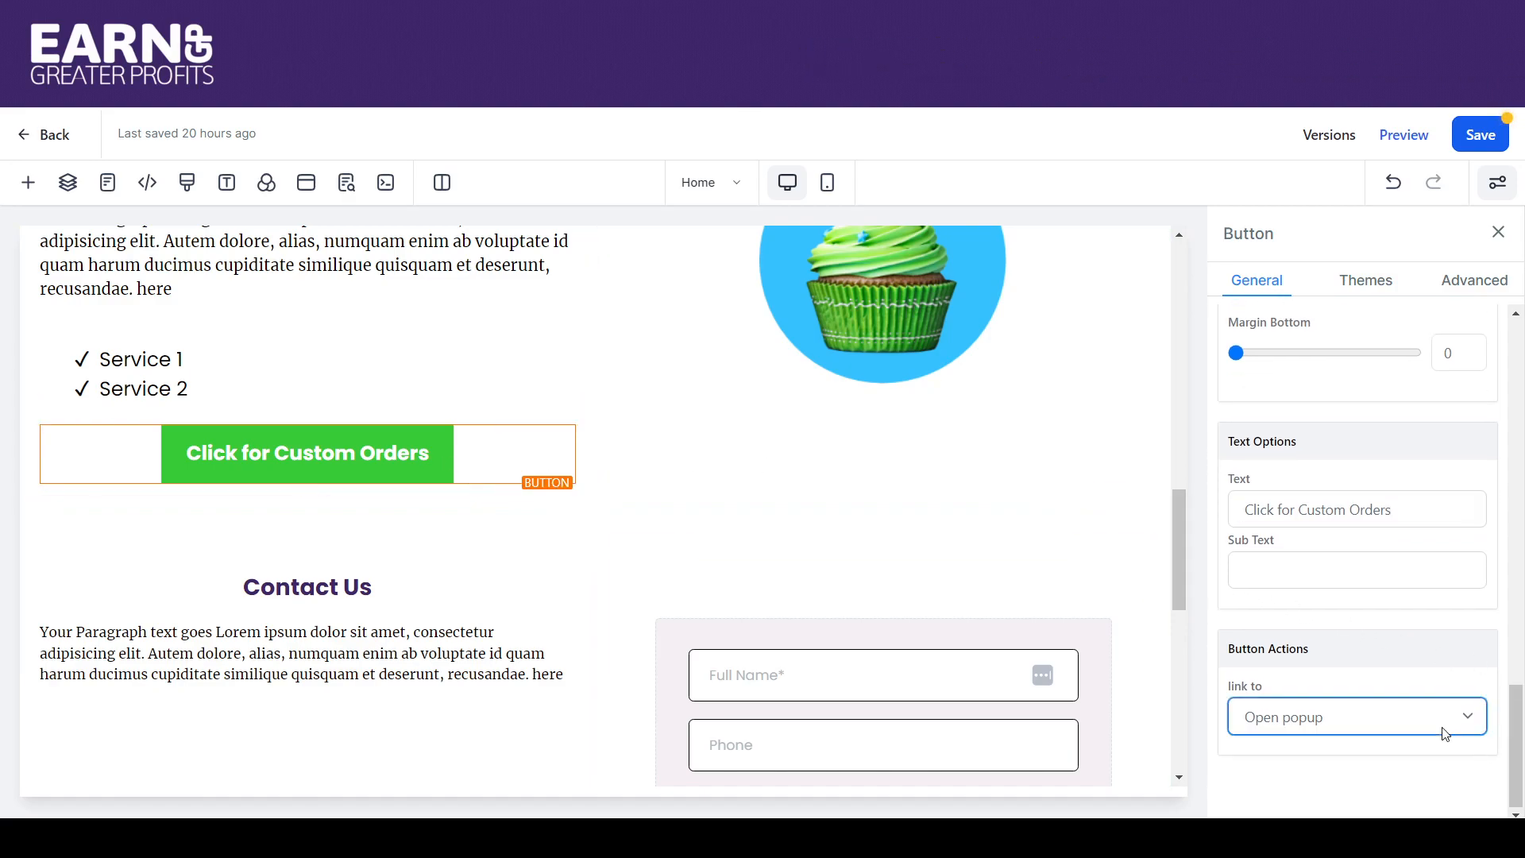
left_click(1384, 602)
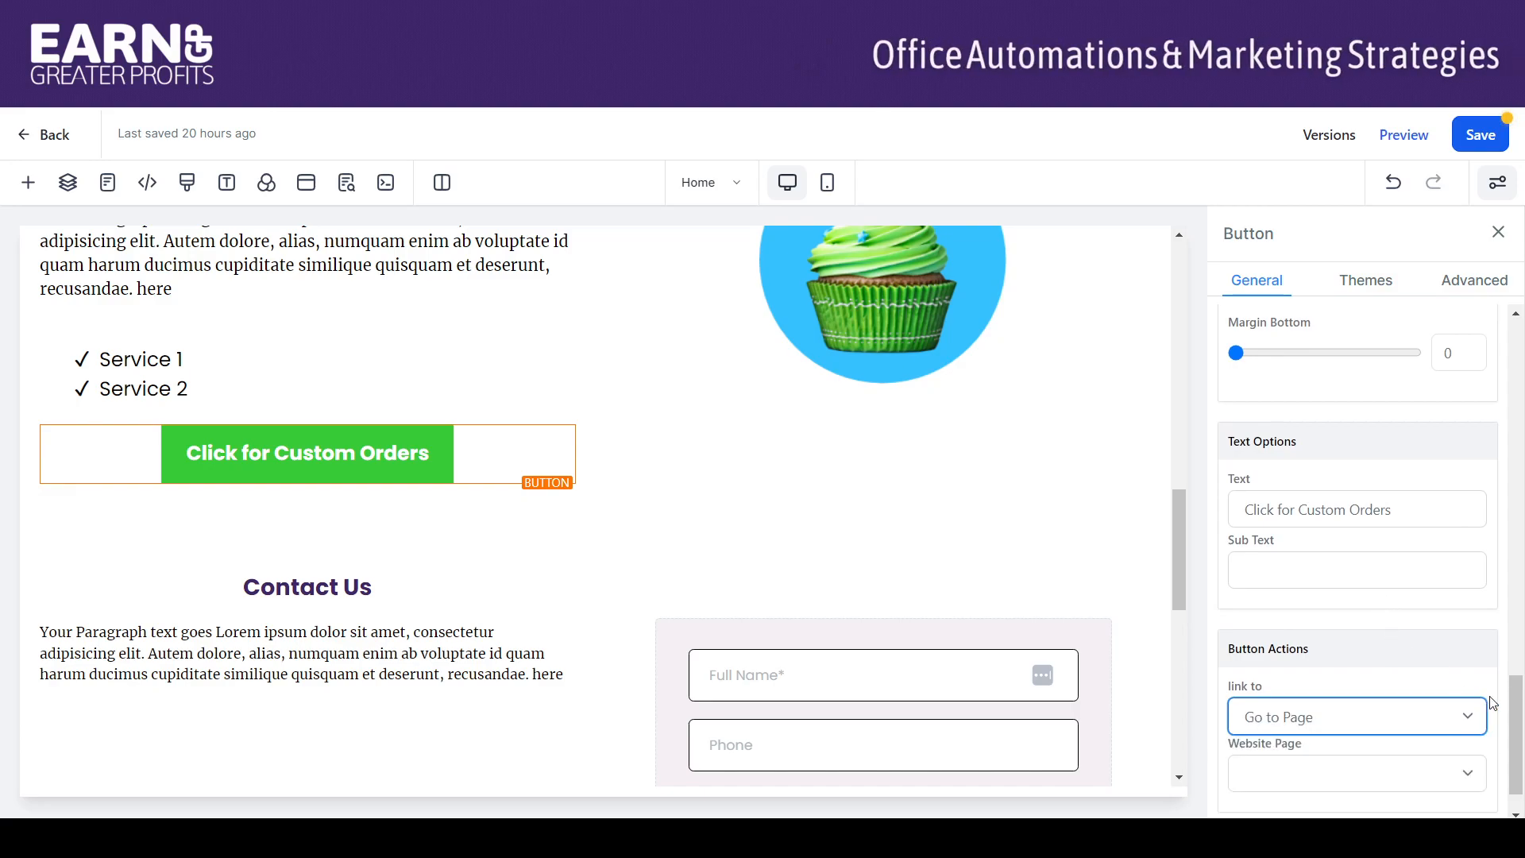
left_click_drag(1517, 724, 1518, 769)
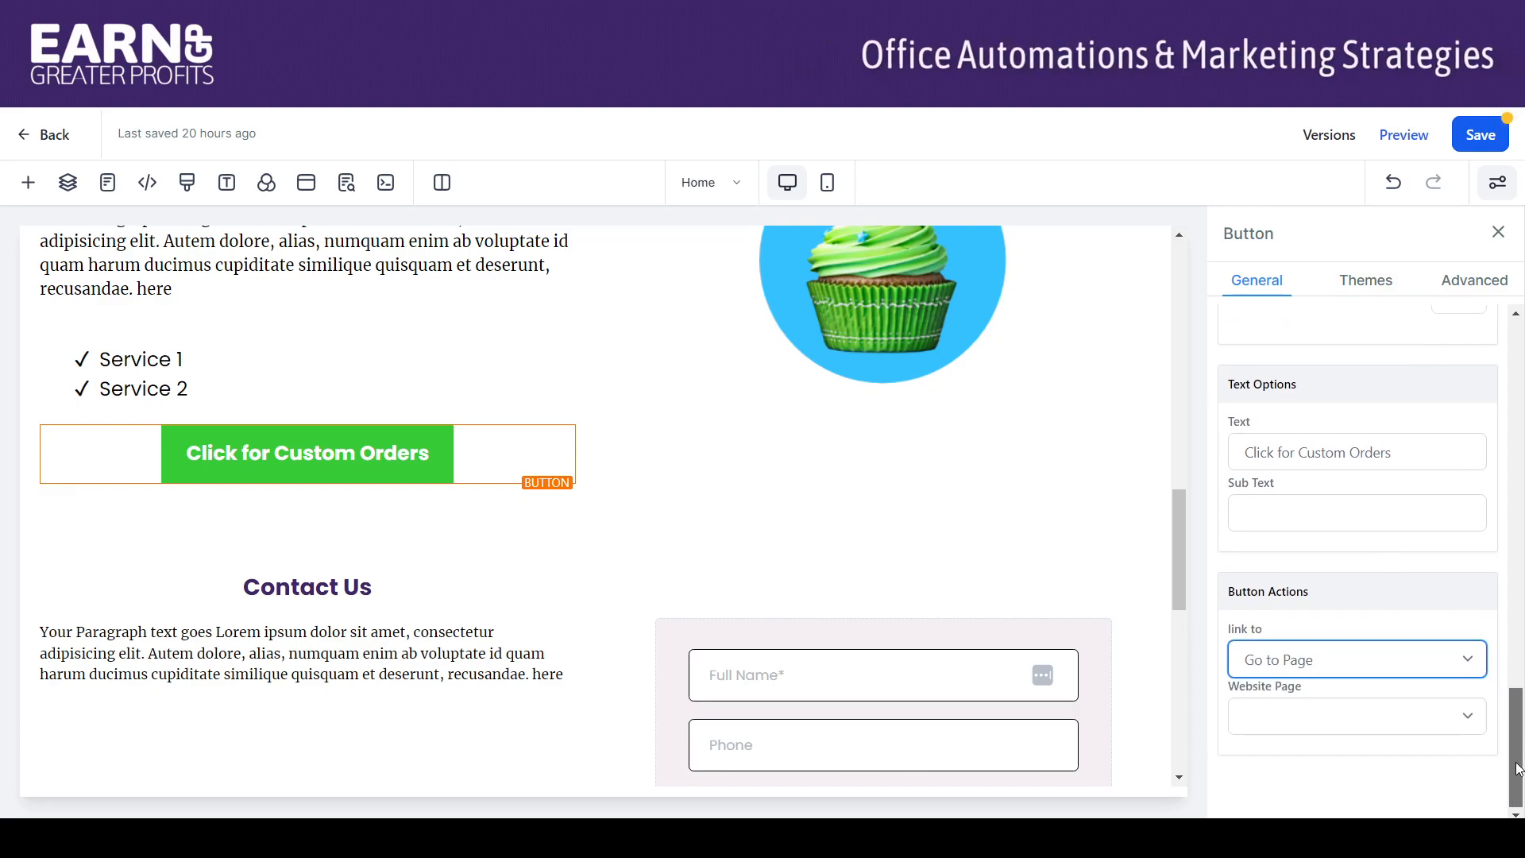
left_click(1469, 716)
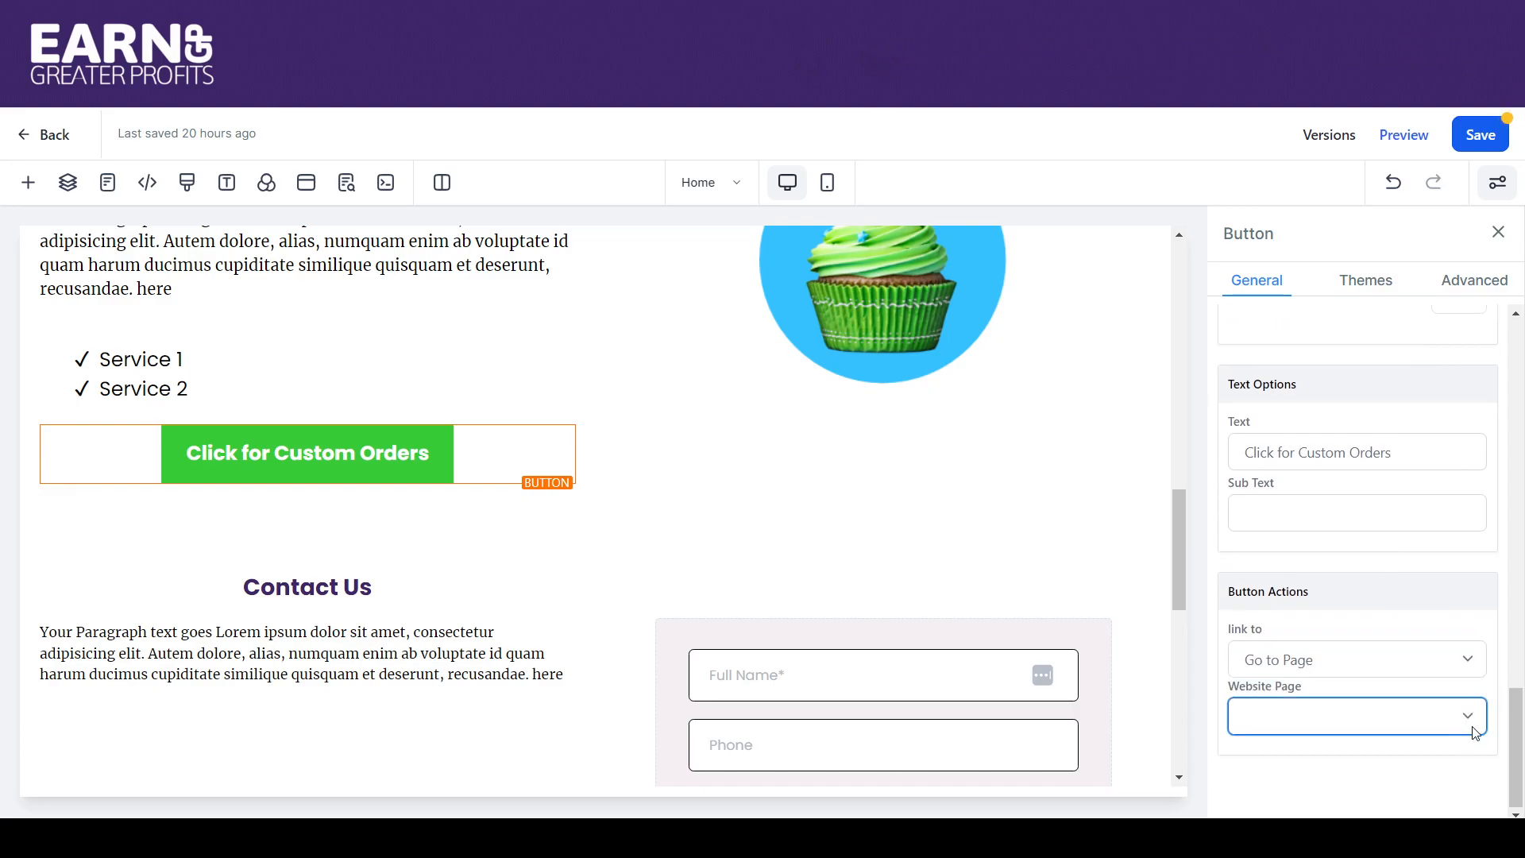
Step: Delete both bullet lists, Service 1 and Service 2, from the Custom Cupcake Orders section
left_click_drag(1176, 573, 1179, 529)
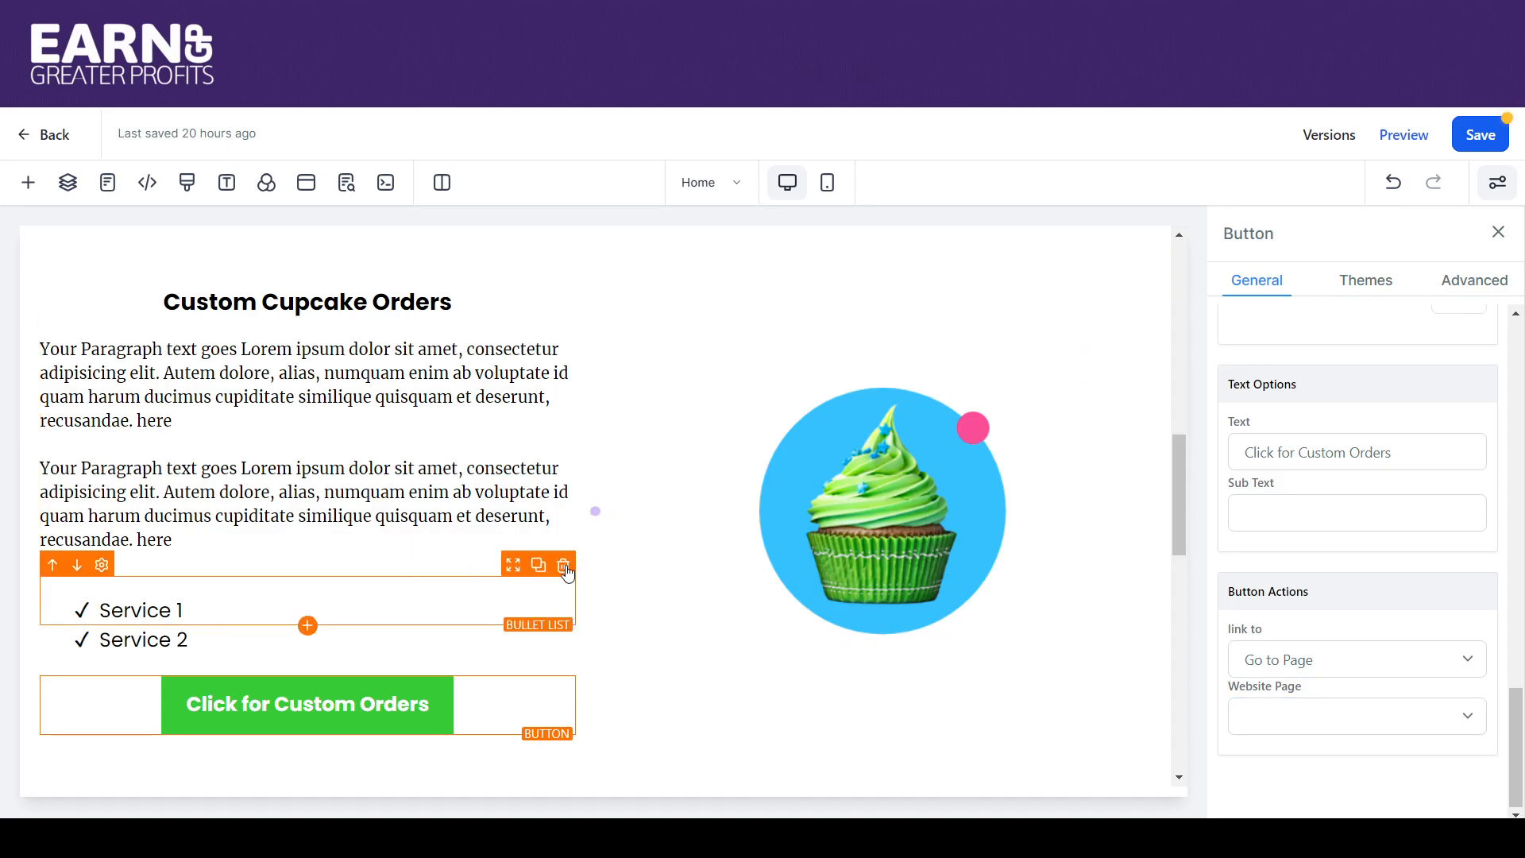
left_click(563, 565)
left_click(560, 572)
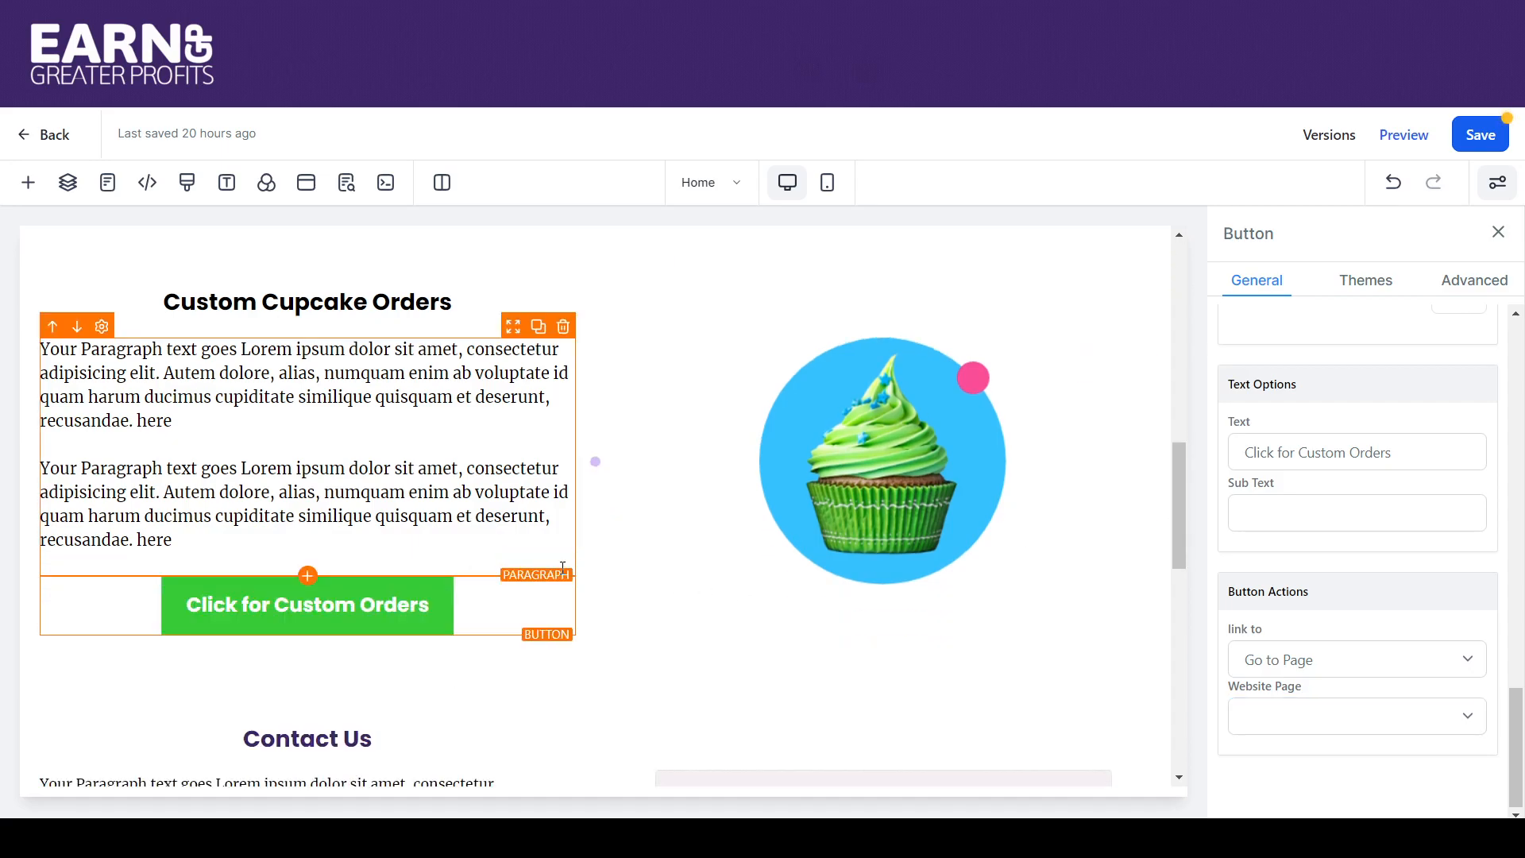
left_click_drag(1181, 488, 1179, 393)
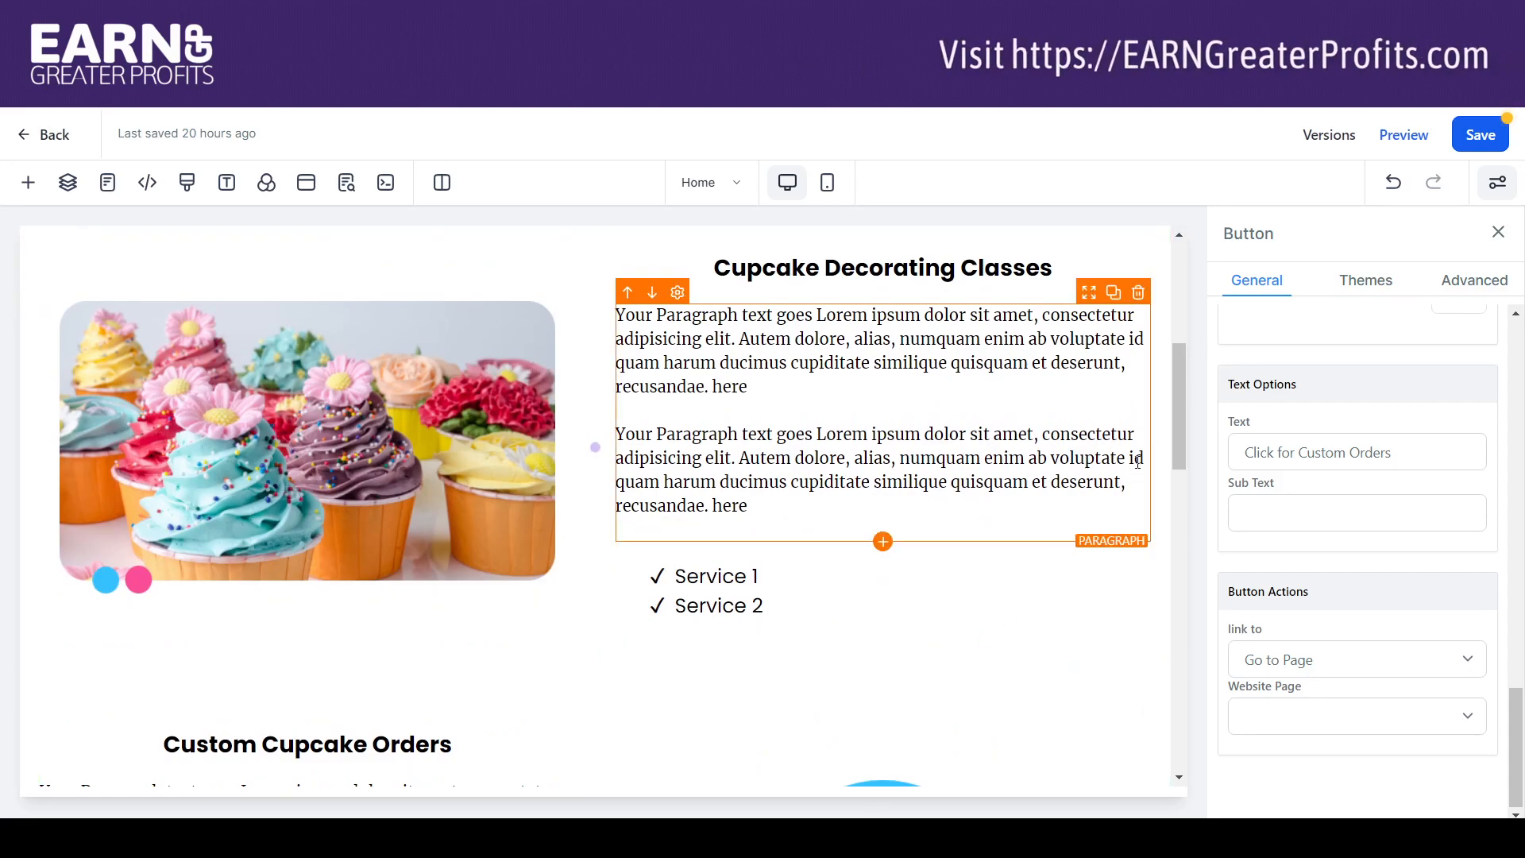
left_click_drag(1175, 423, 1175, 464)
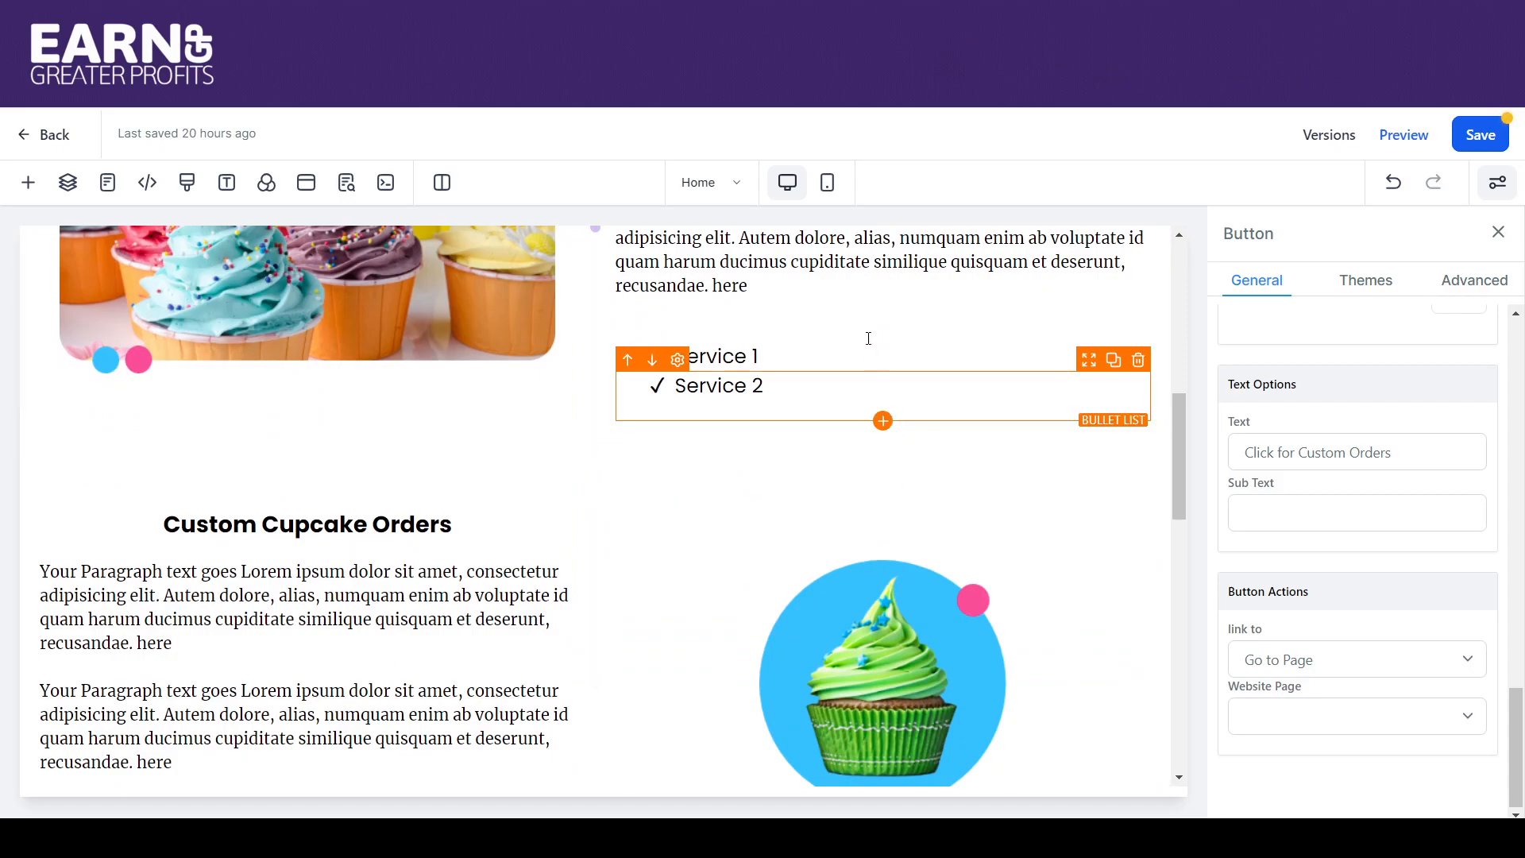
Step: Switch to the mobile layout and examine how the Cupcake Decorating Classes and Custom Cupcake Orders sections stack
left_click(827, 186)
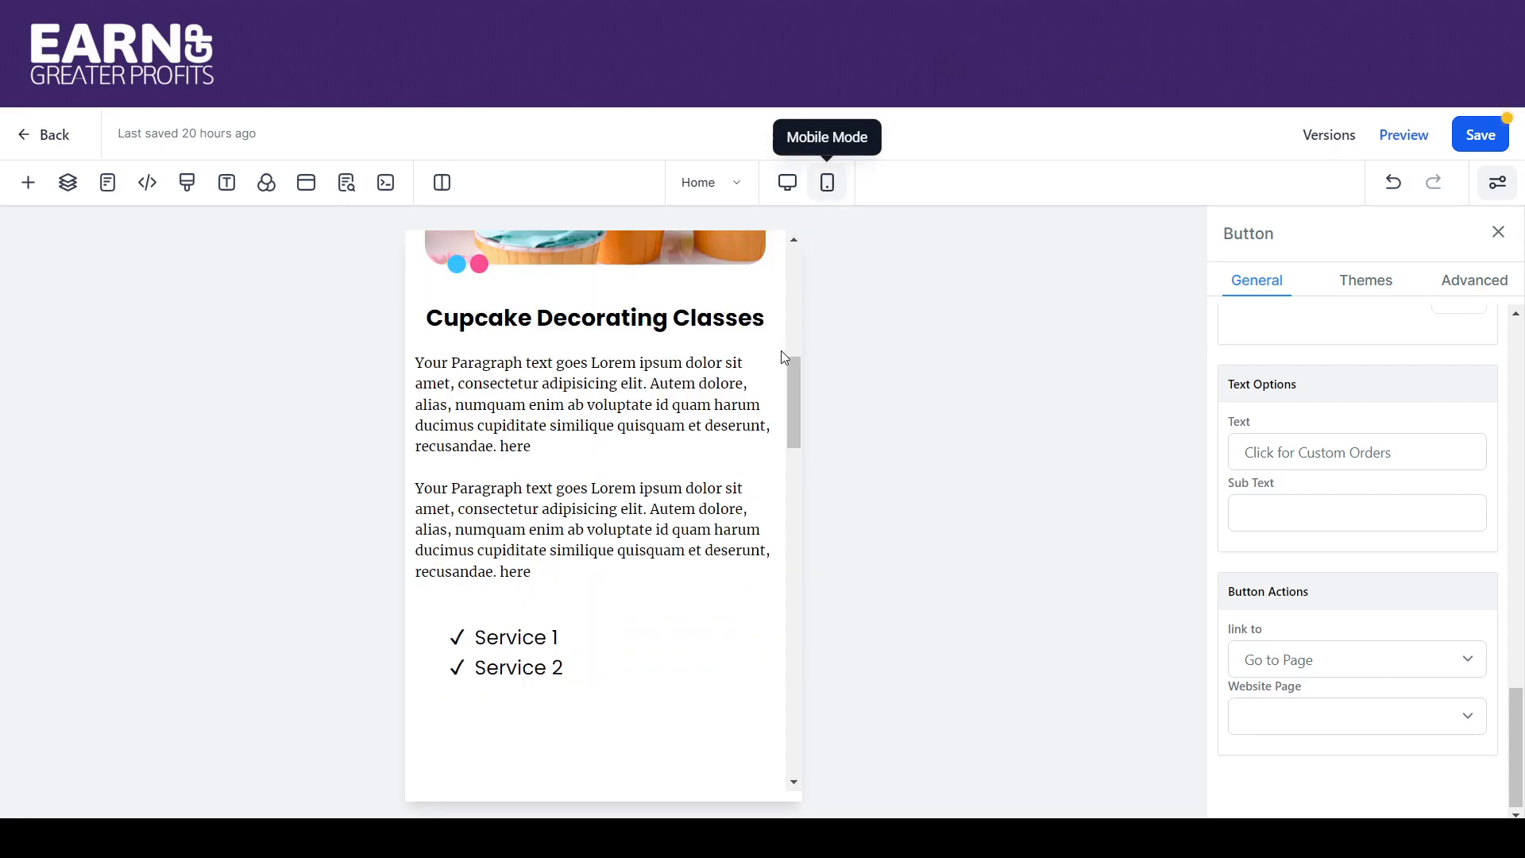
left_click_drag(792, 405, 798, 470)
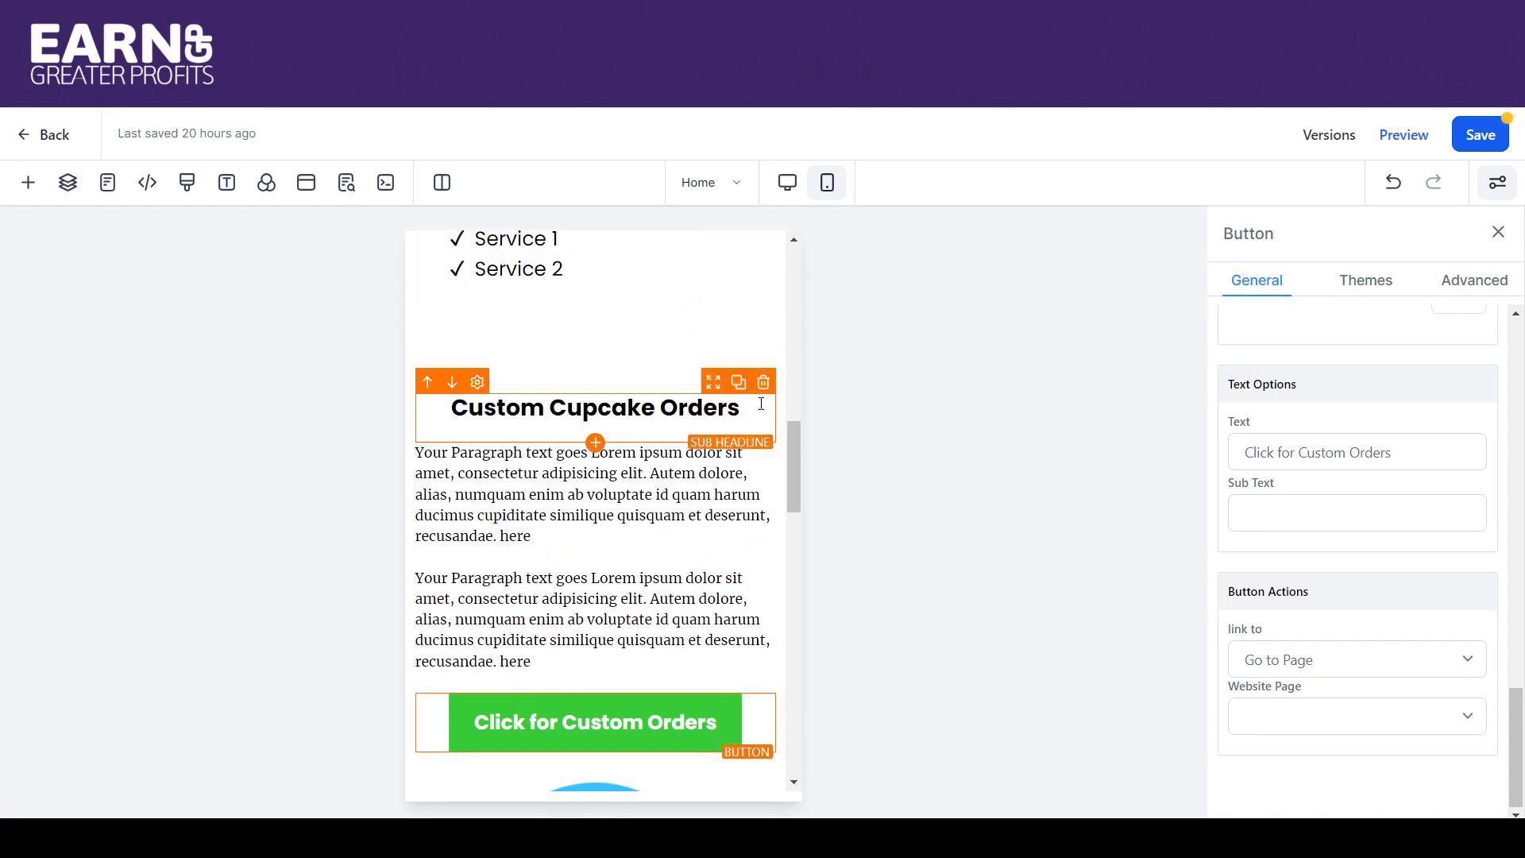
left_click_drag(791, 444, 783, 489)
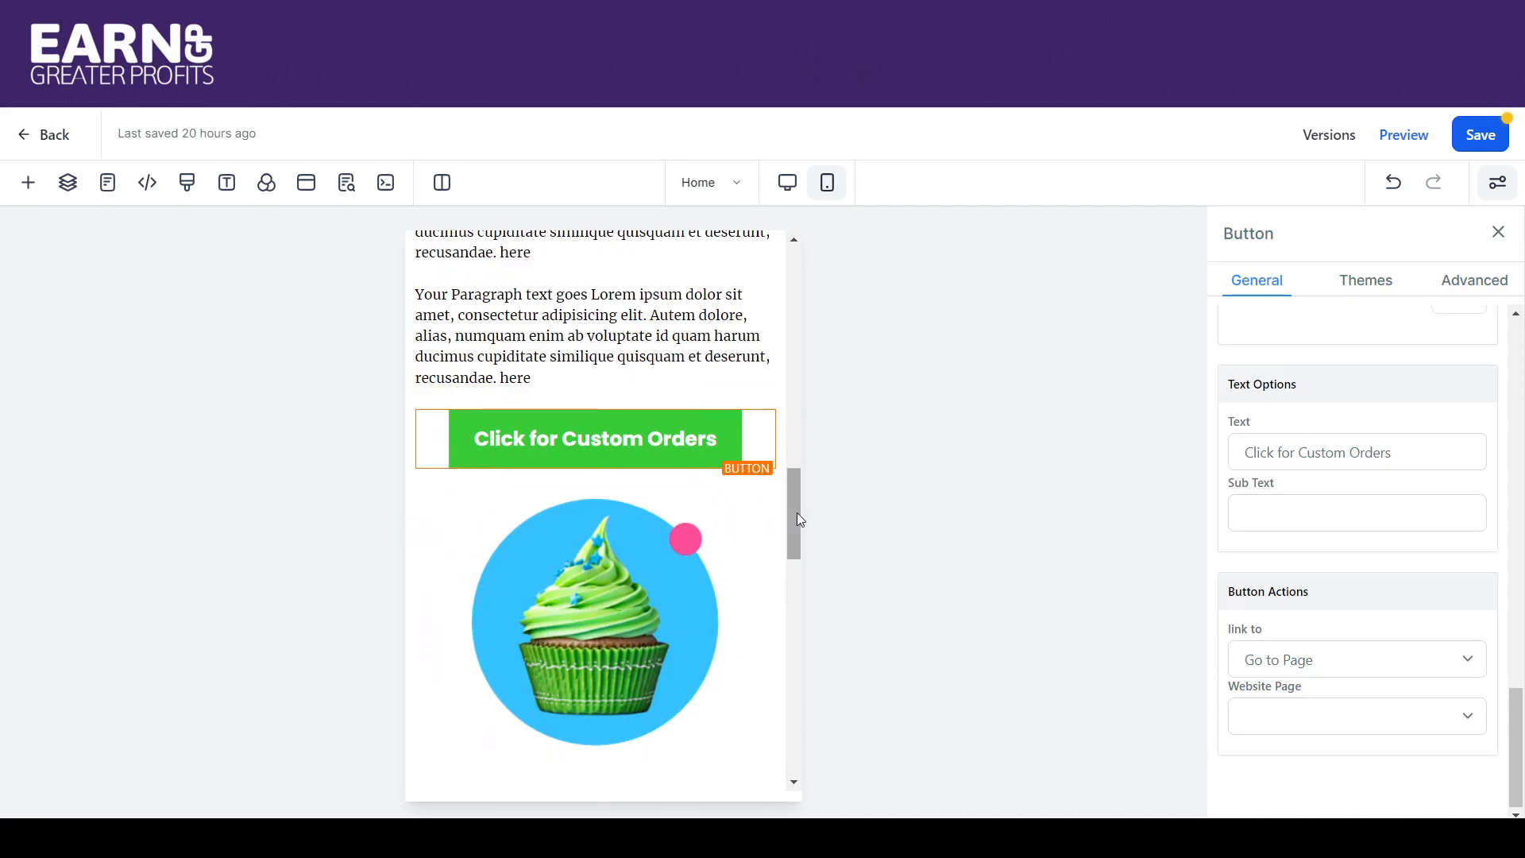
left_click_drag(799, 516, 787, 364)
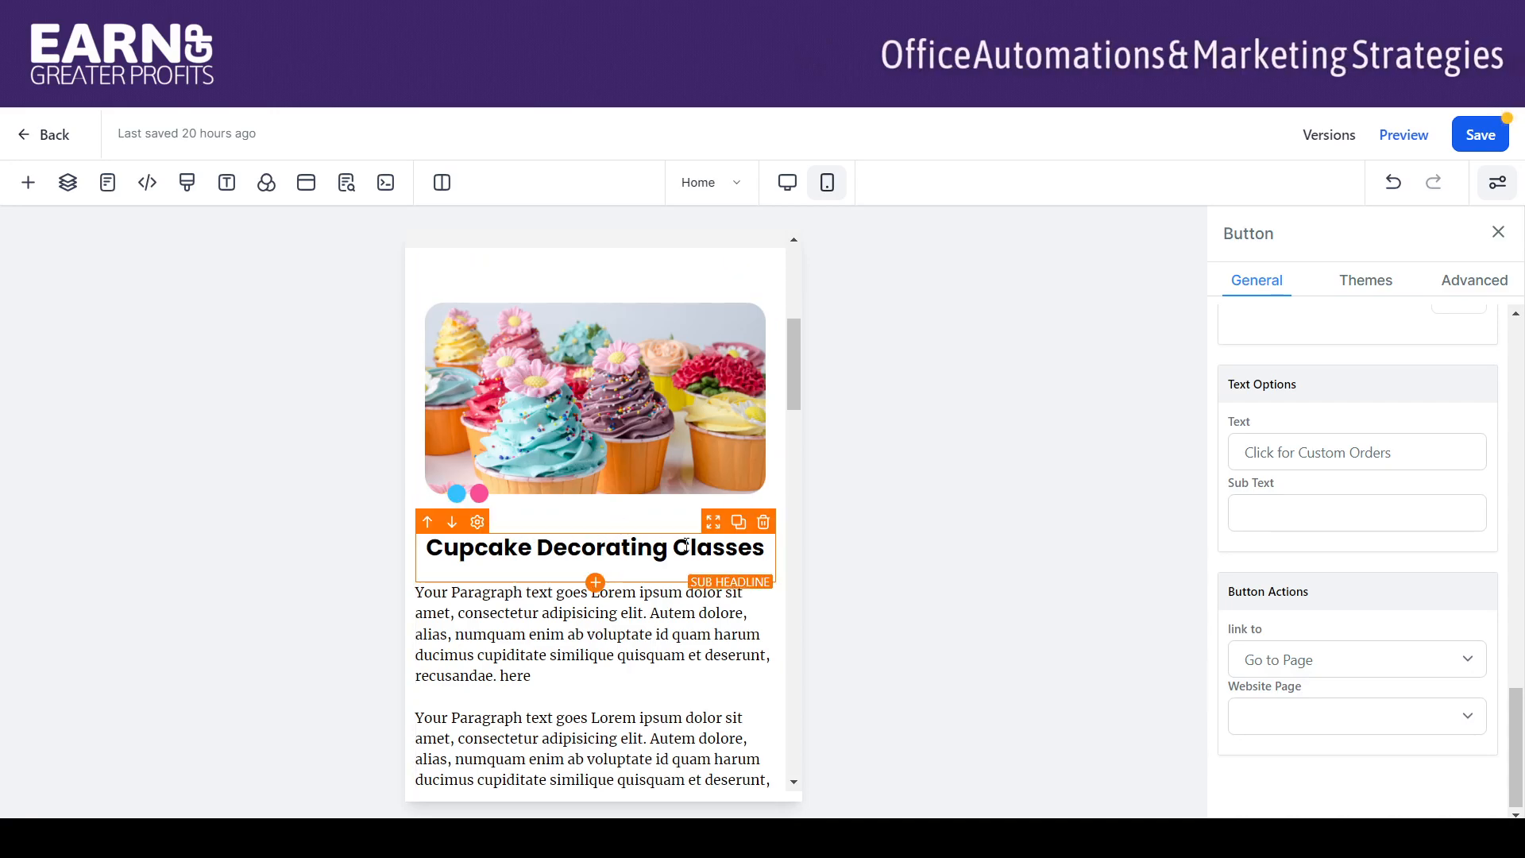
left_click_drag(794, 366, 789, 436)
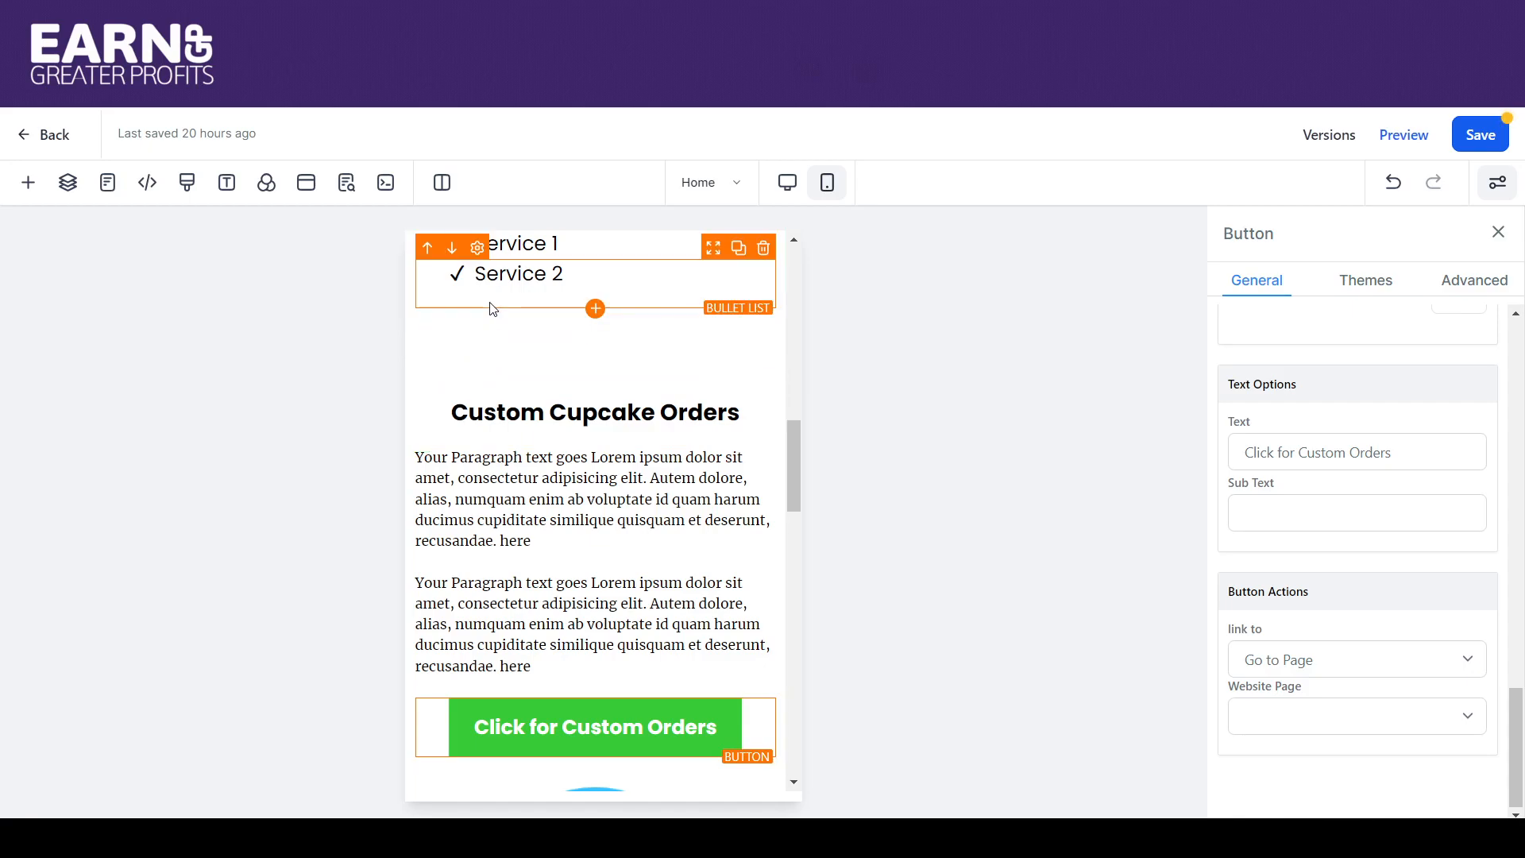
Step: Clear the bottom padding value of the Cupcake Decorating Classes section
left_click(501, 352)
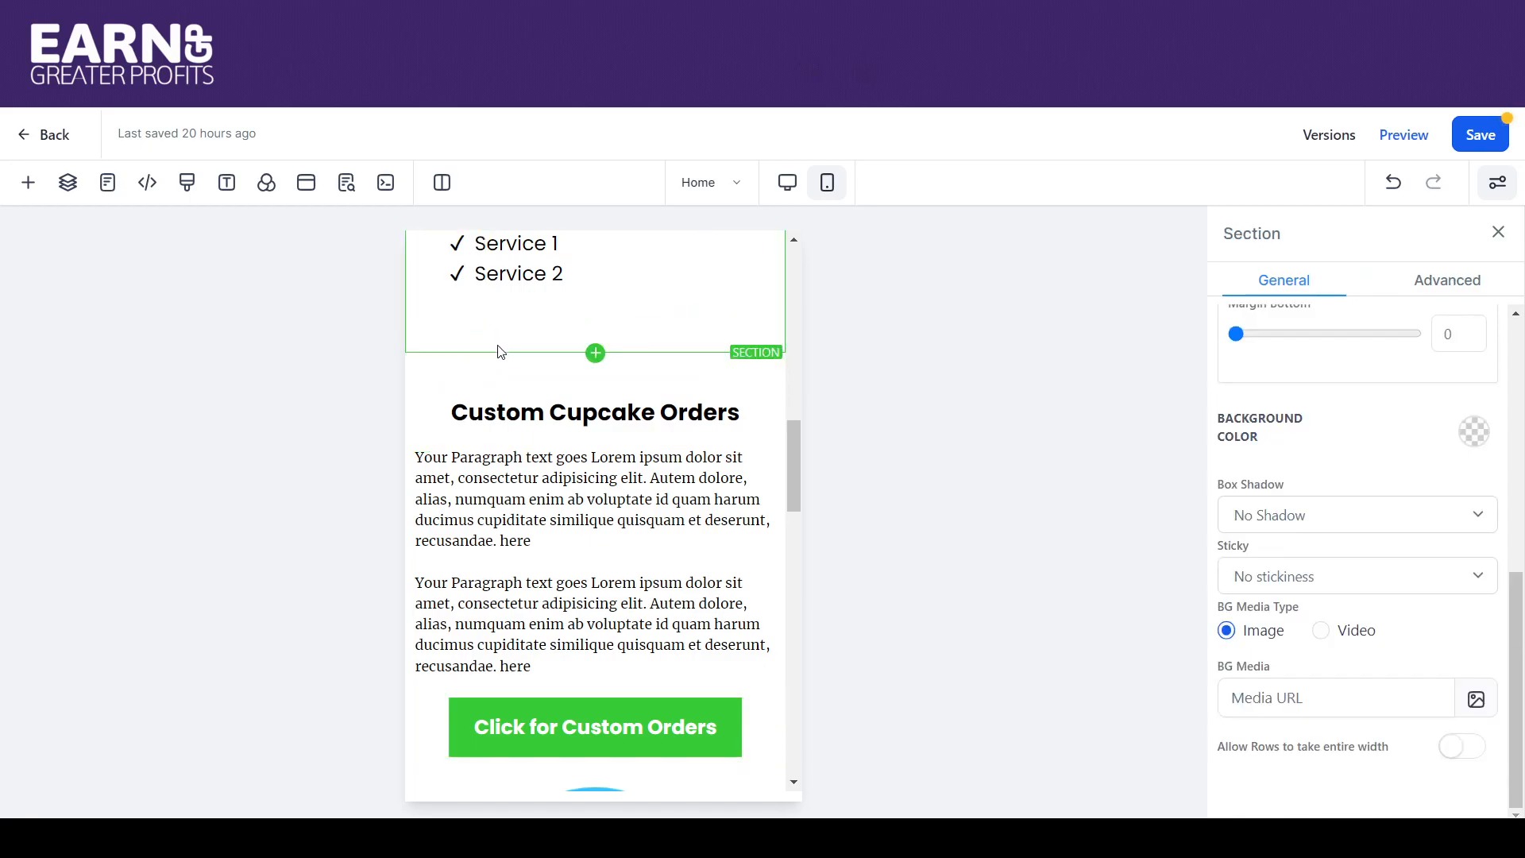
left_click_drag(1517, 601, 1523, 418)
scroll(1447, 485, "down", 1)
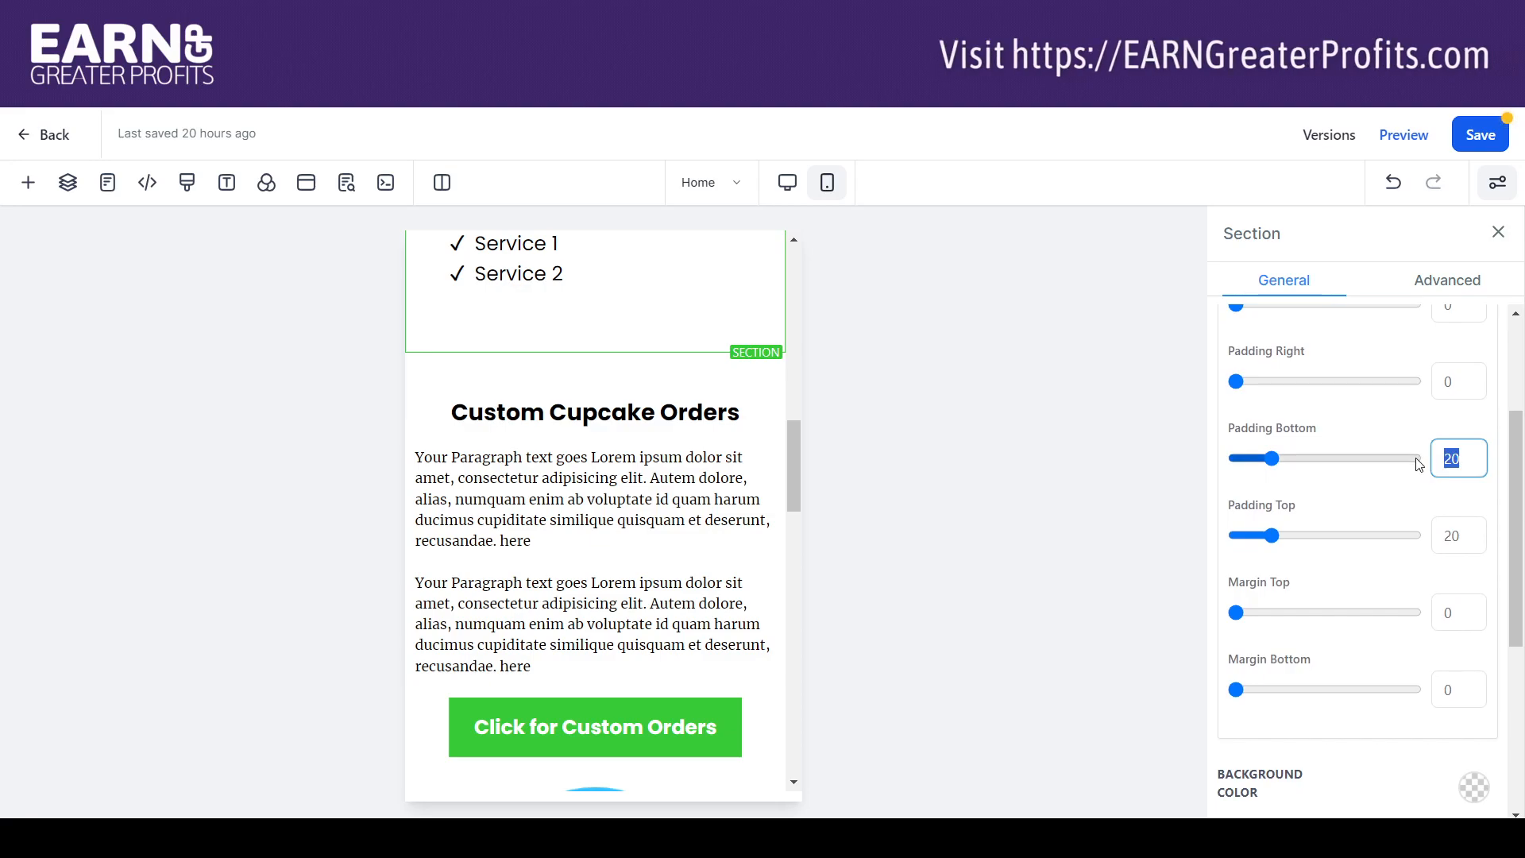
key("BackSpace")
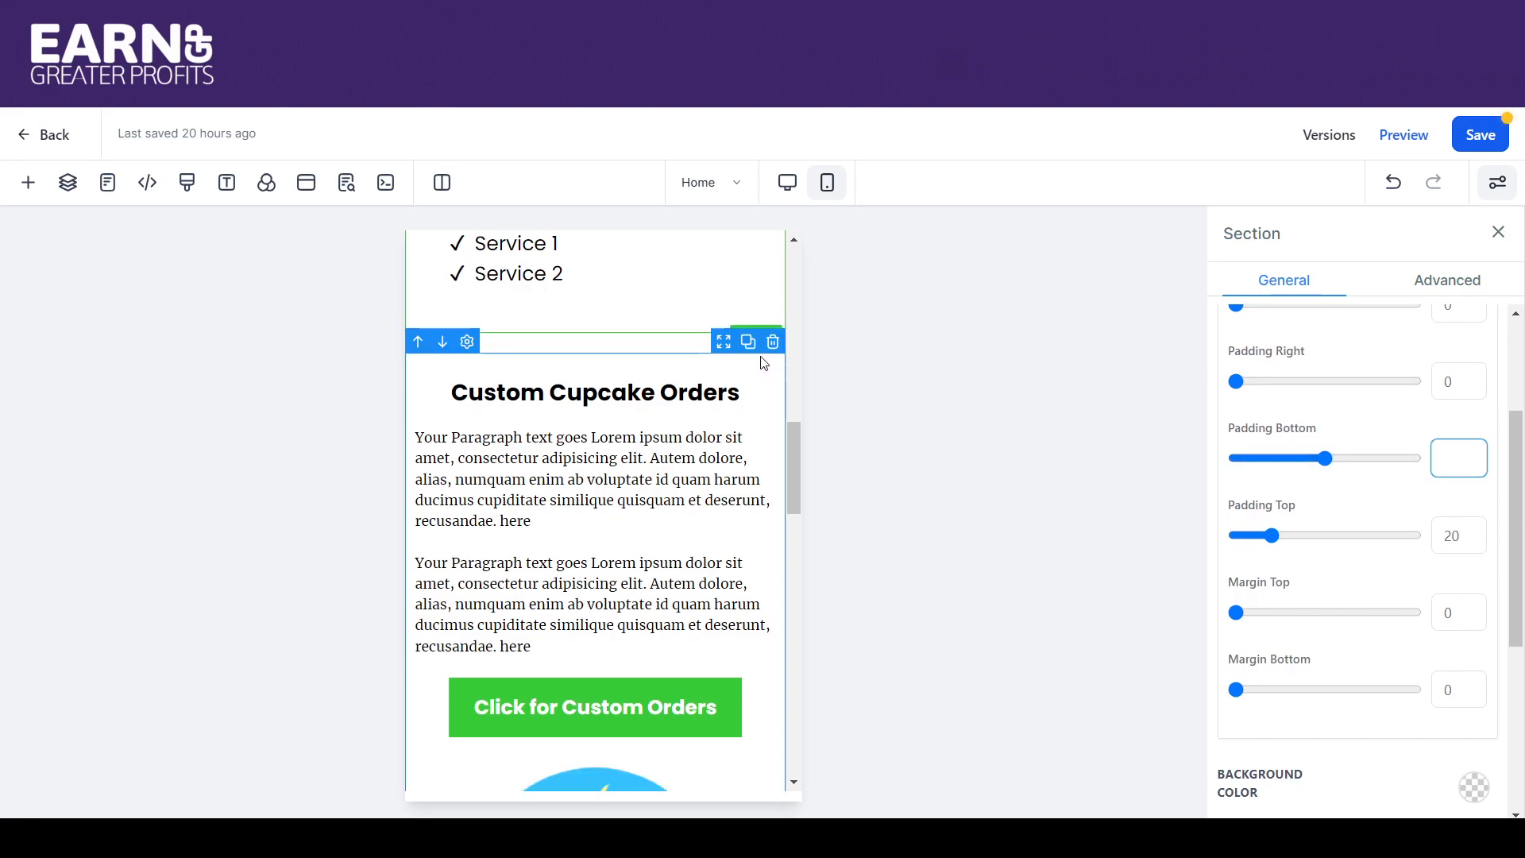
Step: Clear the top padding value of the Custom Cupcake Orders section
left_click(689, 351)
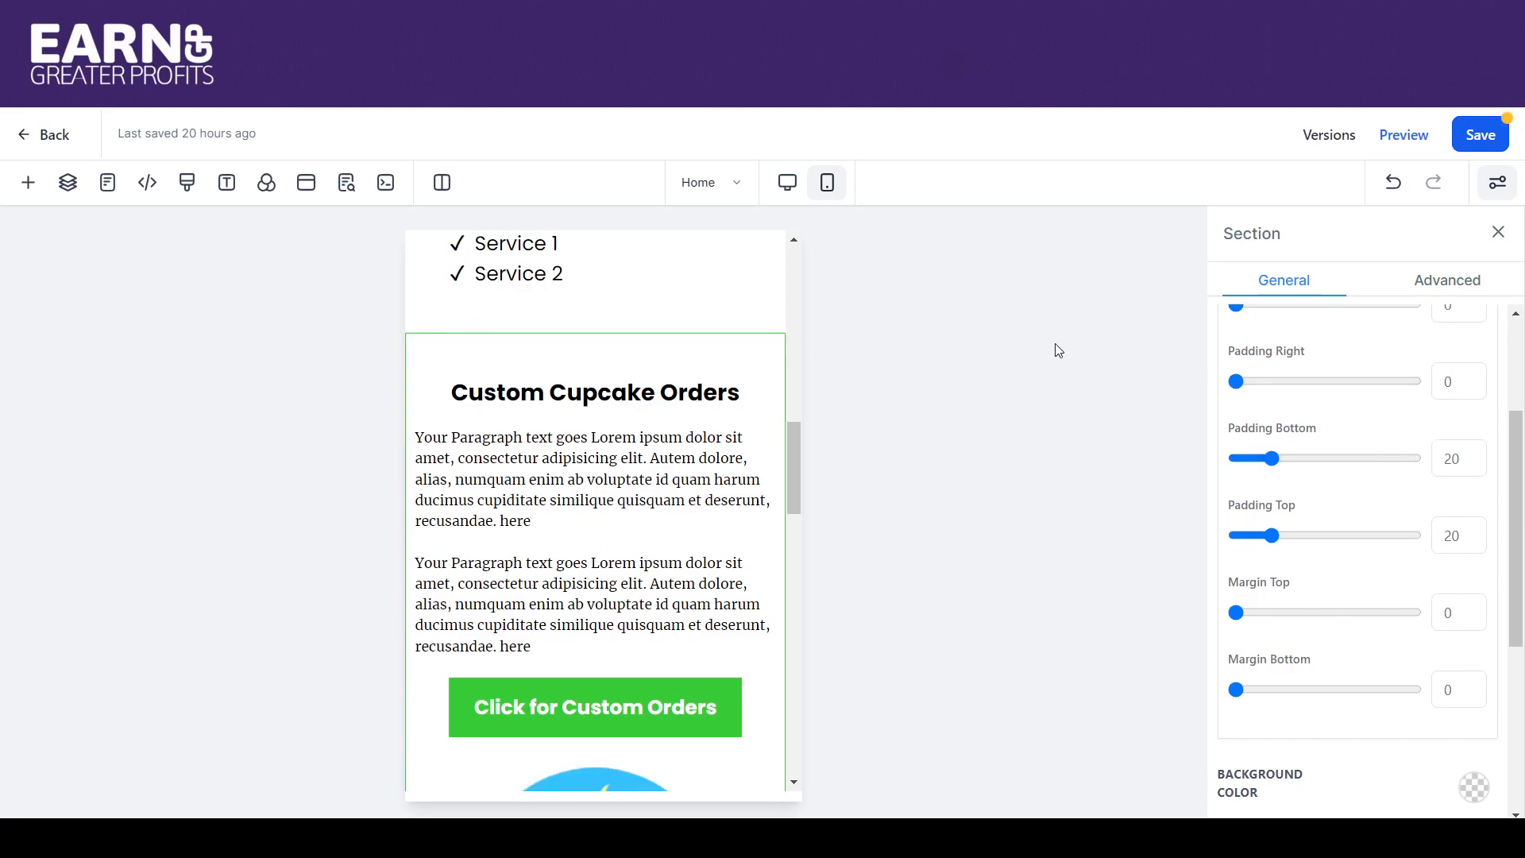
double_click(1450, 535)
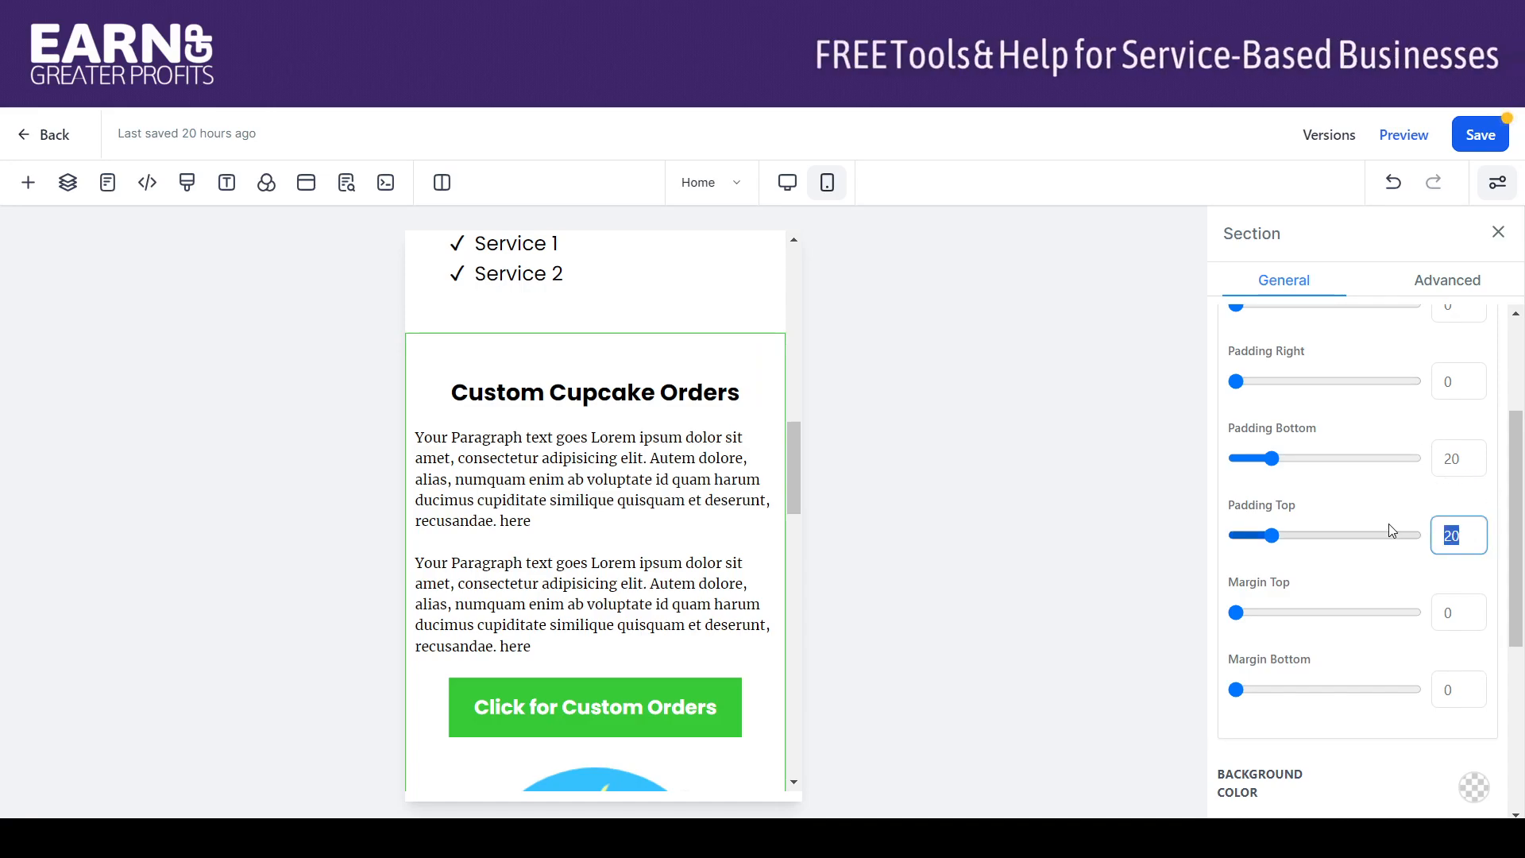
key("BackSpace")
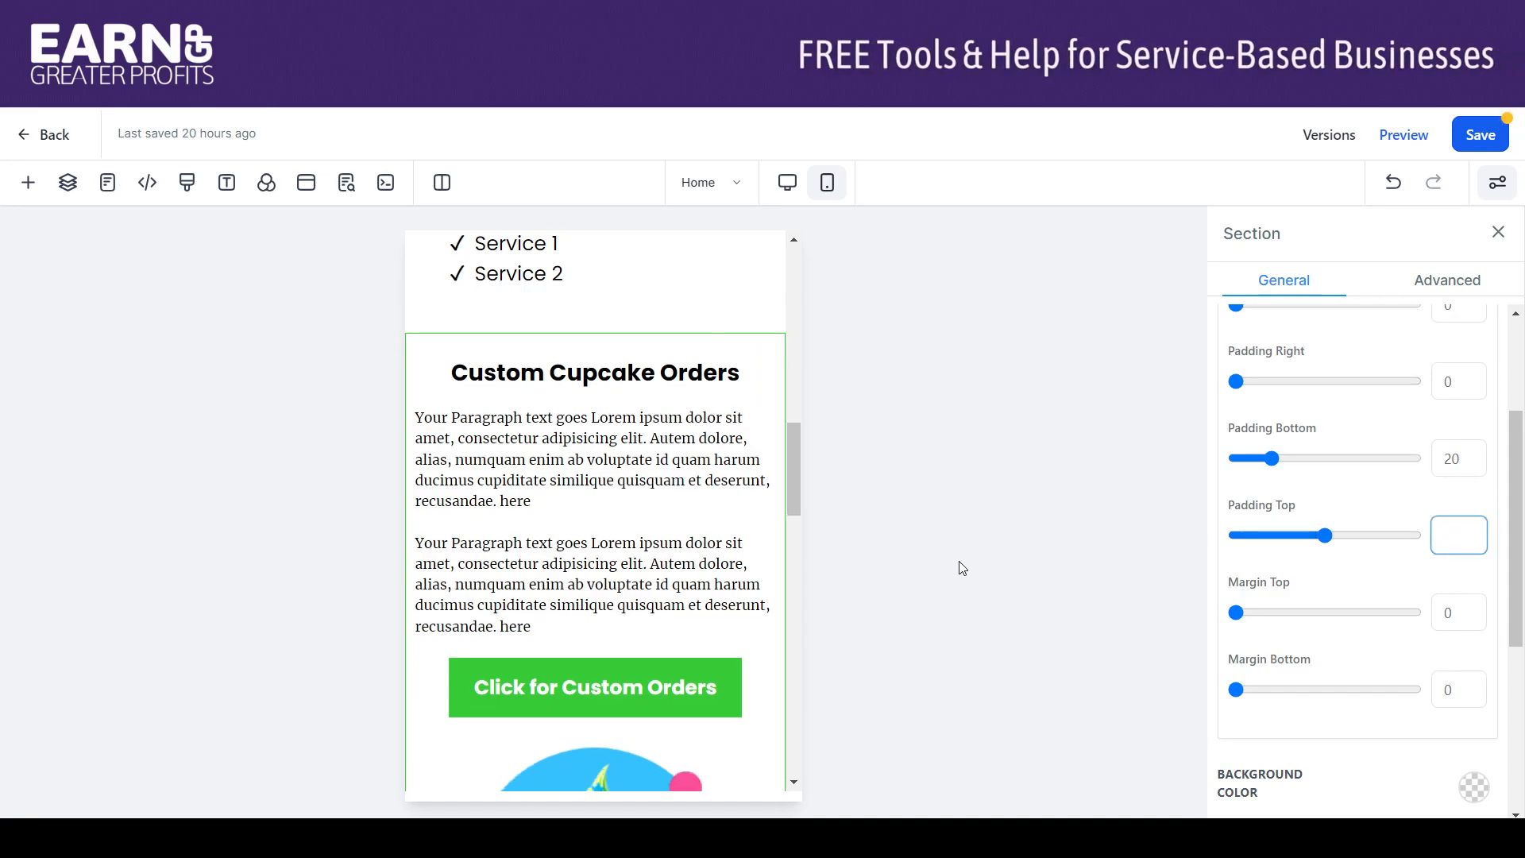
left_click_drag(788, 474, 787, 454)
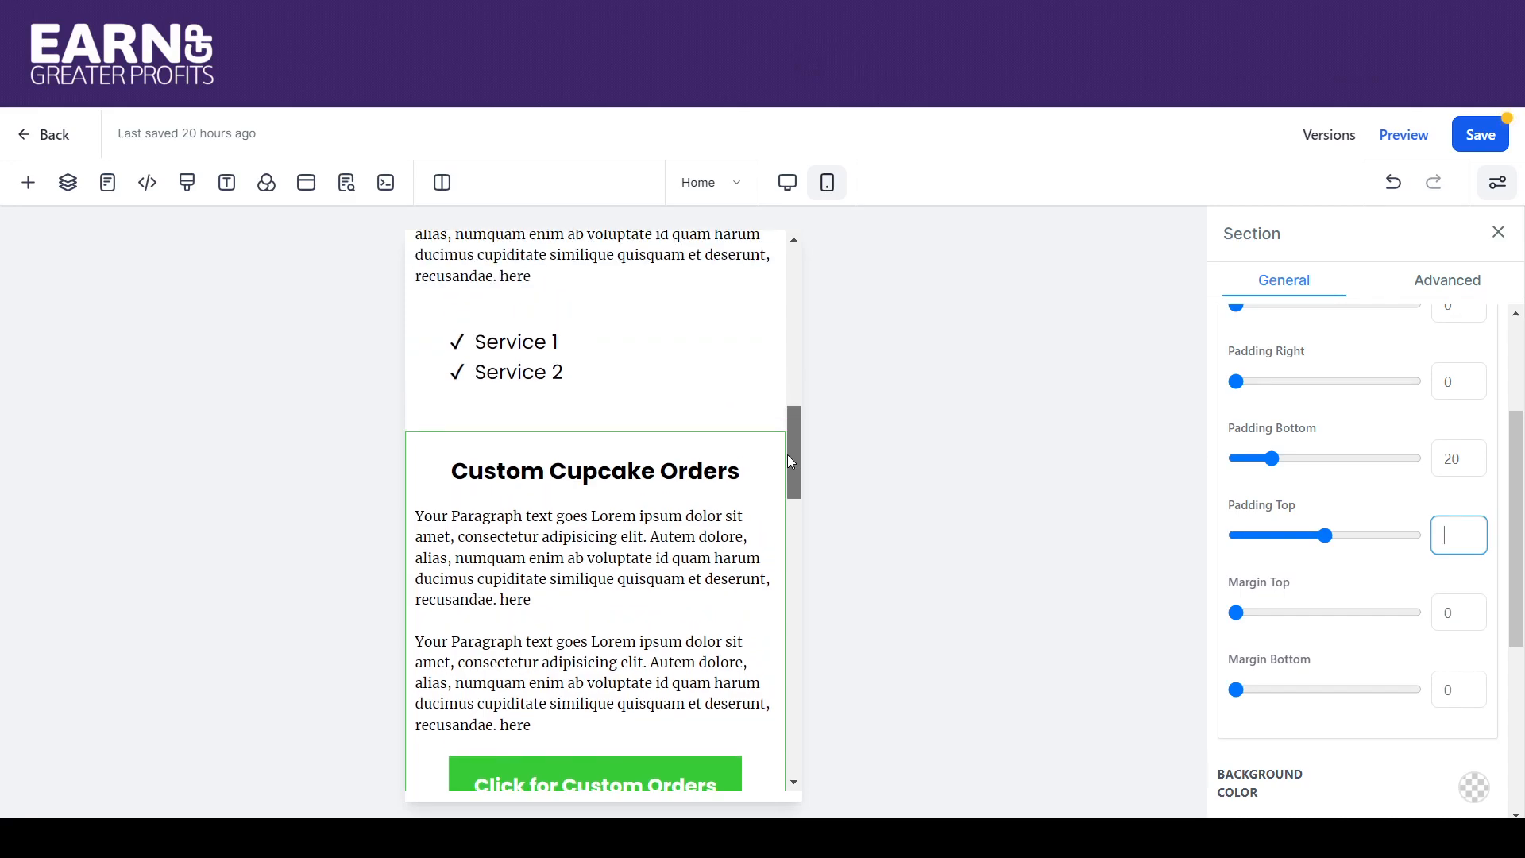
Step: Return to the desktop layout and check the Custom Cupcake Orders section there
left_click(786, 184)
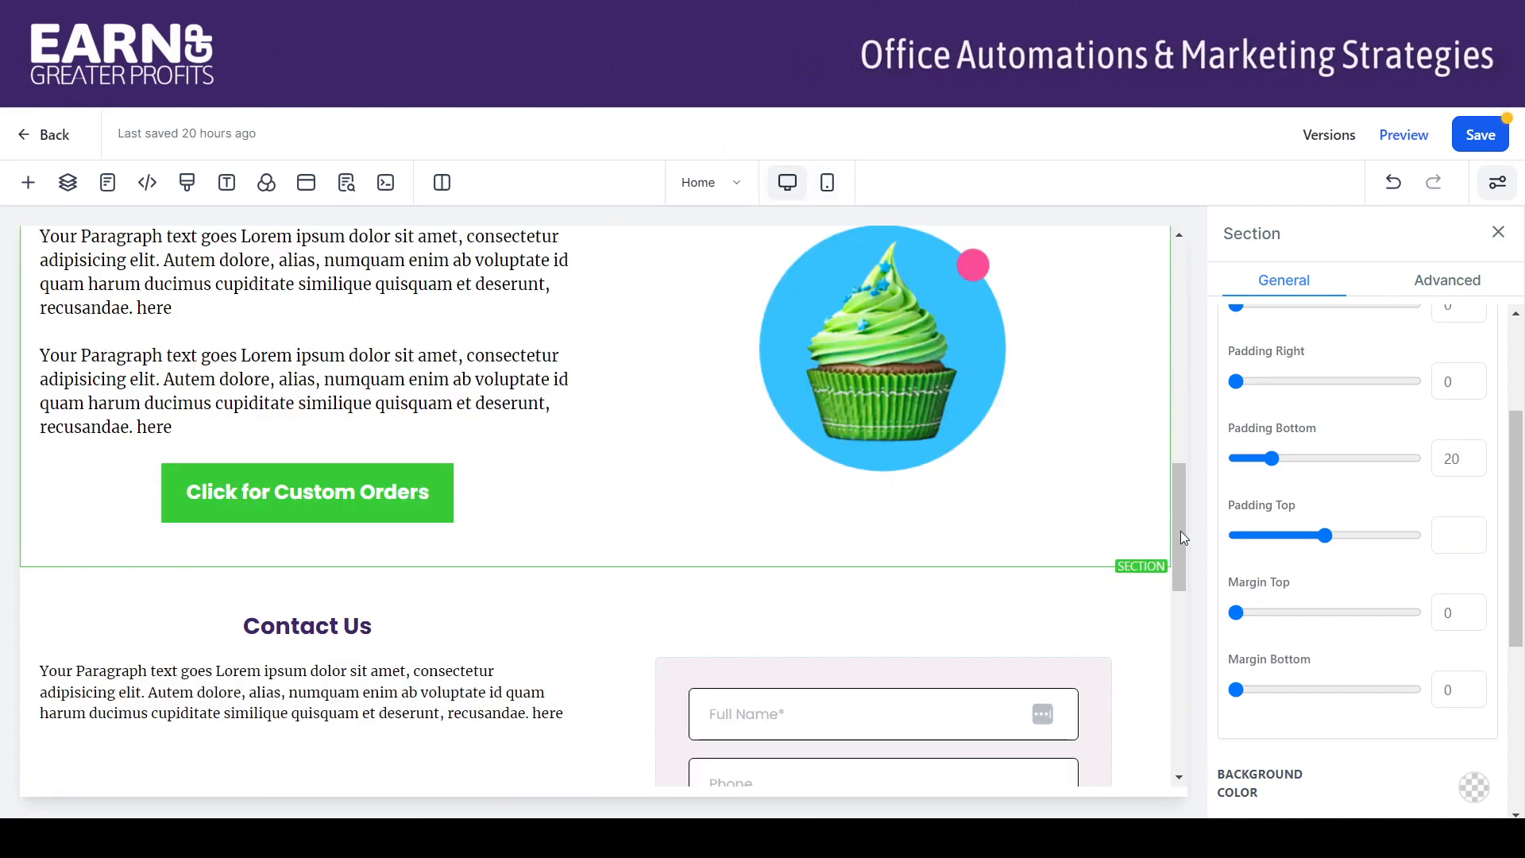
mouse_move(1179, 531)
left_mouse_down()
mouse_move(1177, 550)
mouse_move(1172, 486)
mouse_move(1178, 563)
mouse_move(1175, 524)
mouse_move(1176, 547)
left_mouse_up()
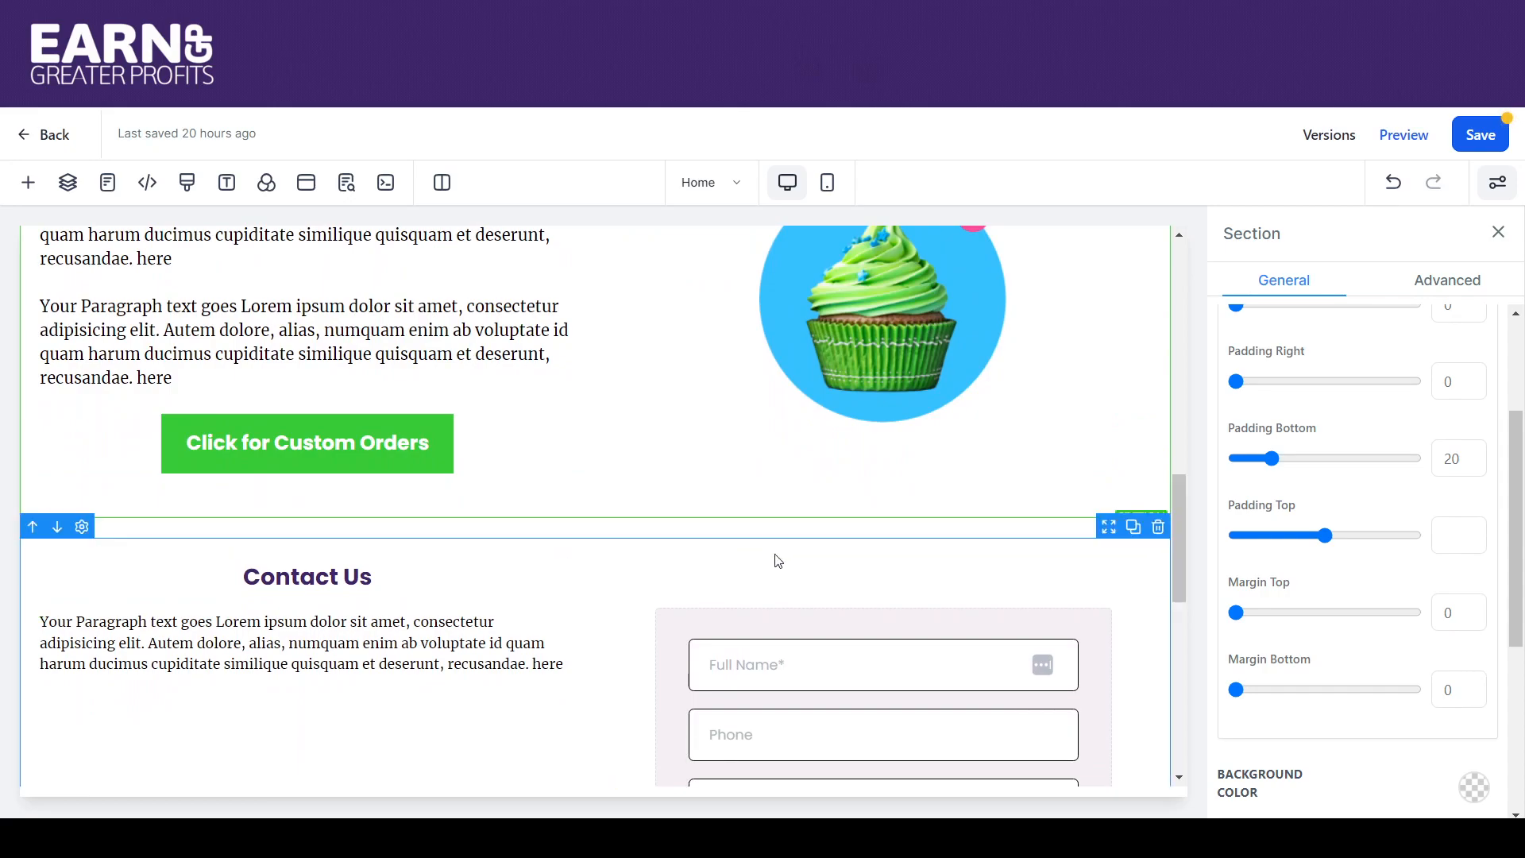
left_click_drag(1174, 494, 1168, 445)
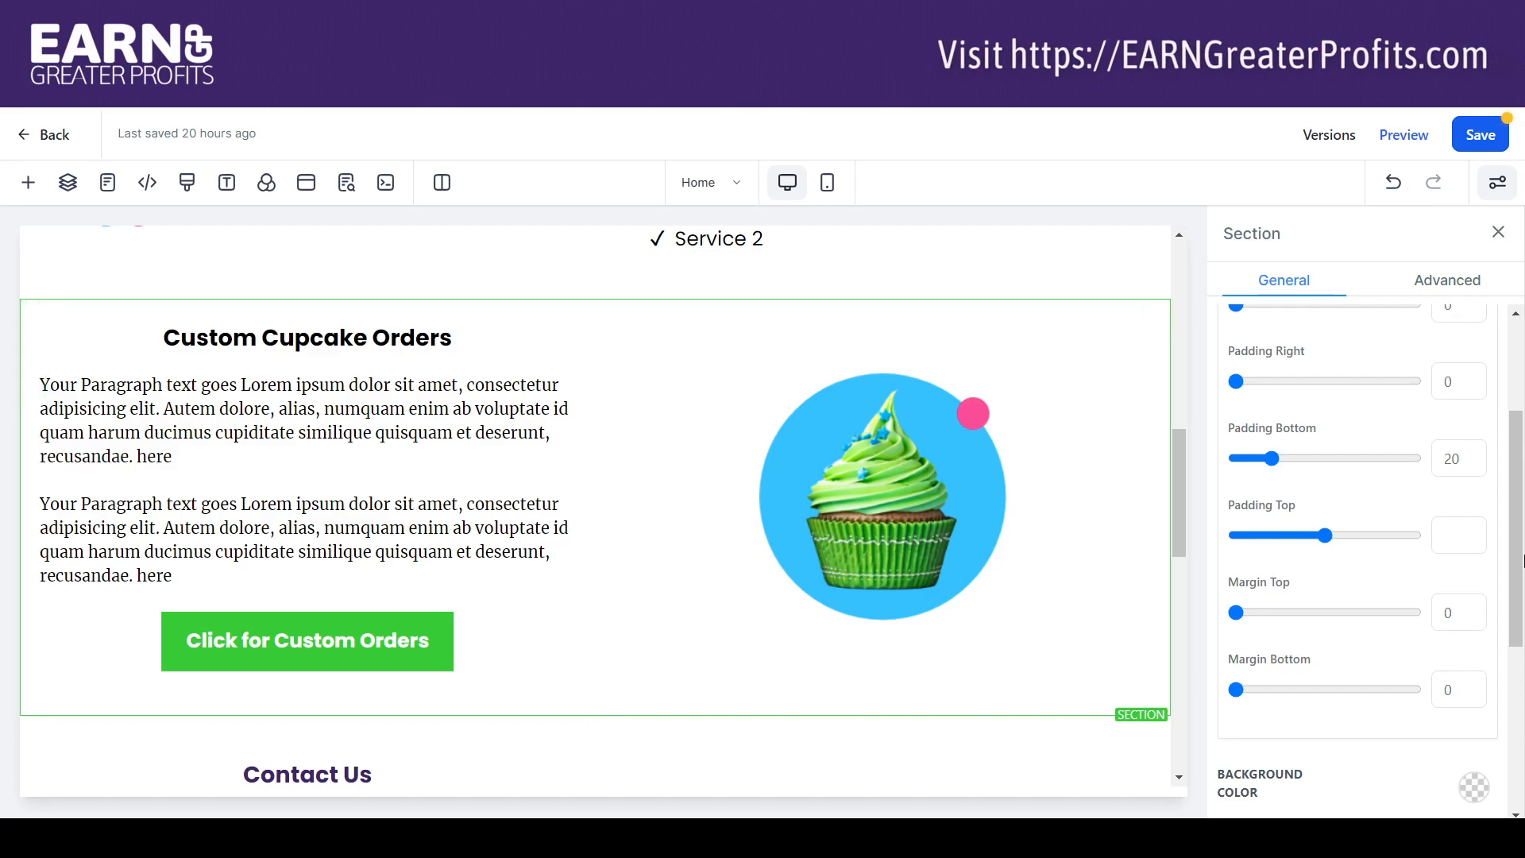
Step: Set the Custom Cupcake Orders section's element name to Custom Cupcake Orders Desktop View
scroll(1503, 359, "up", 3)
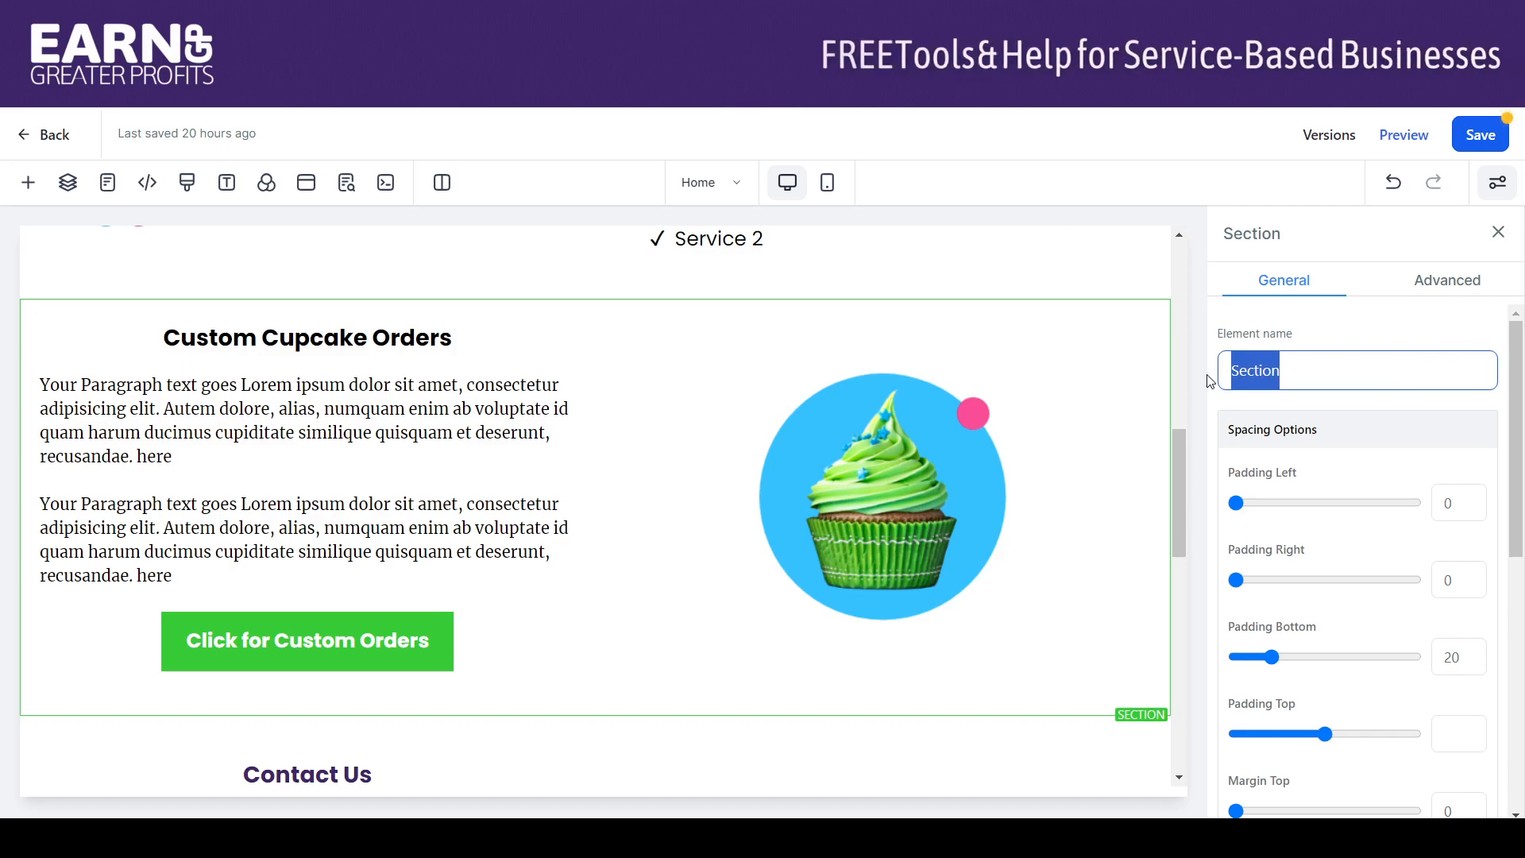
type("Serv")
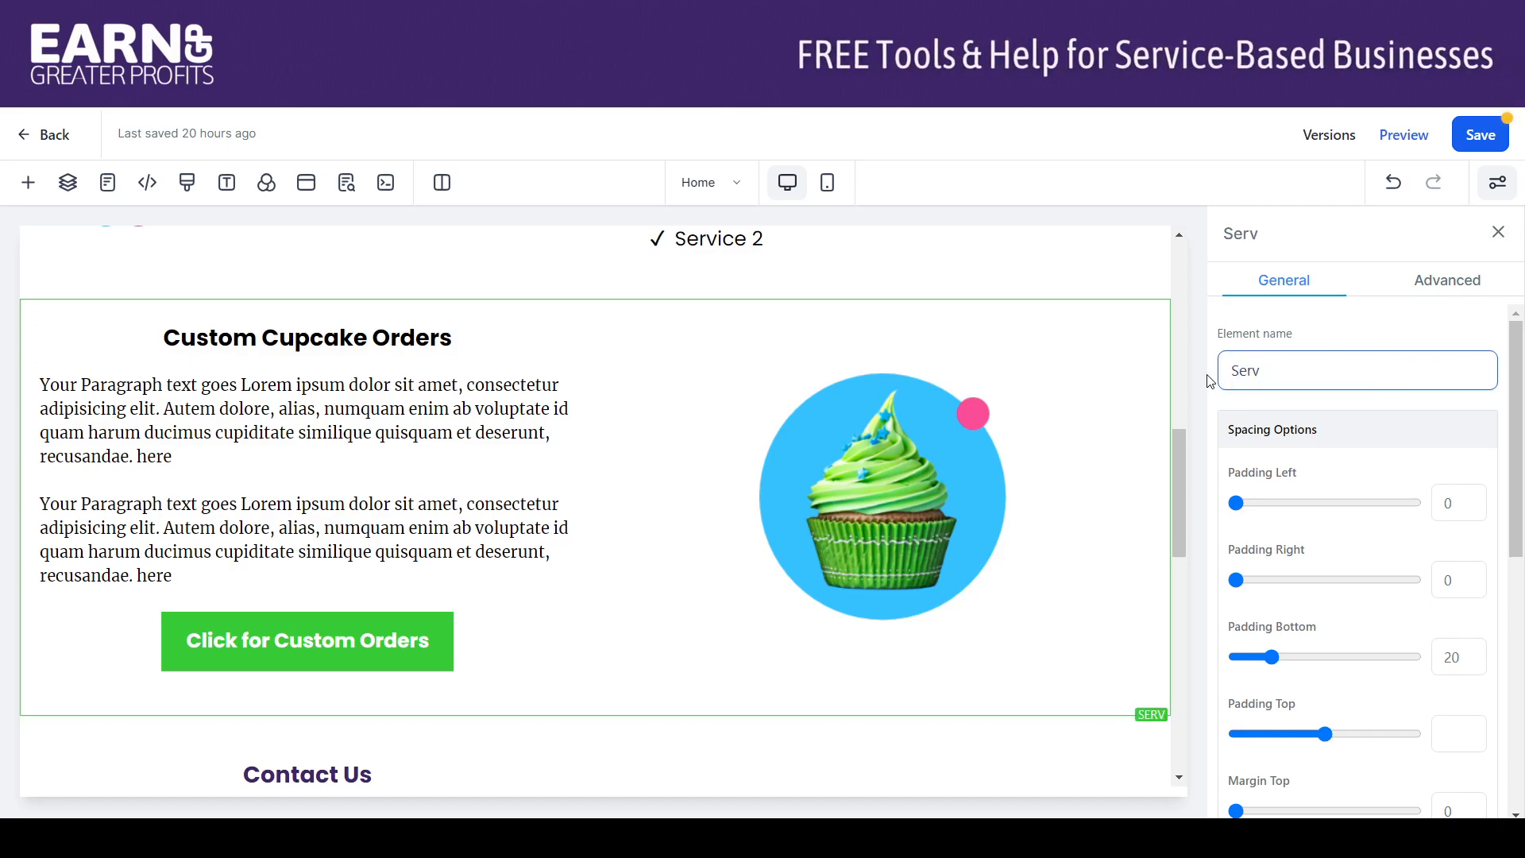
key("BackSpace")
key("BackSpace")
key("BackSpace")
key("BackSpace")
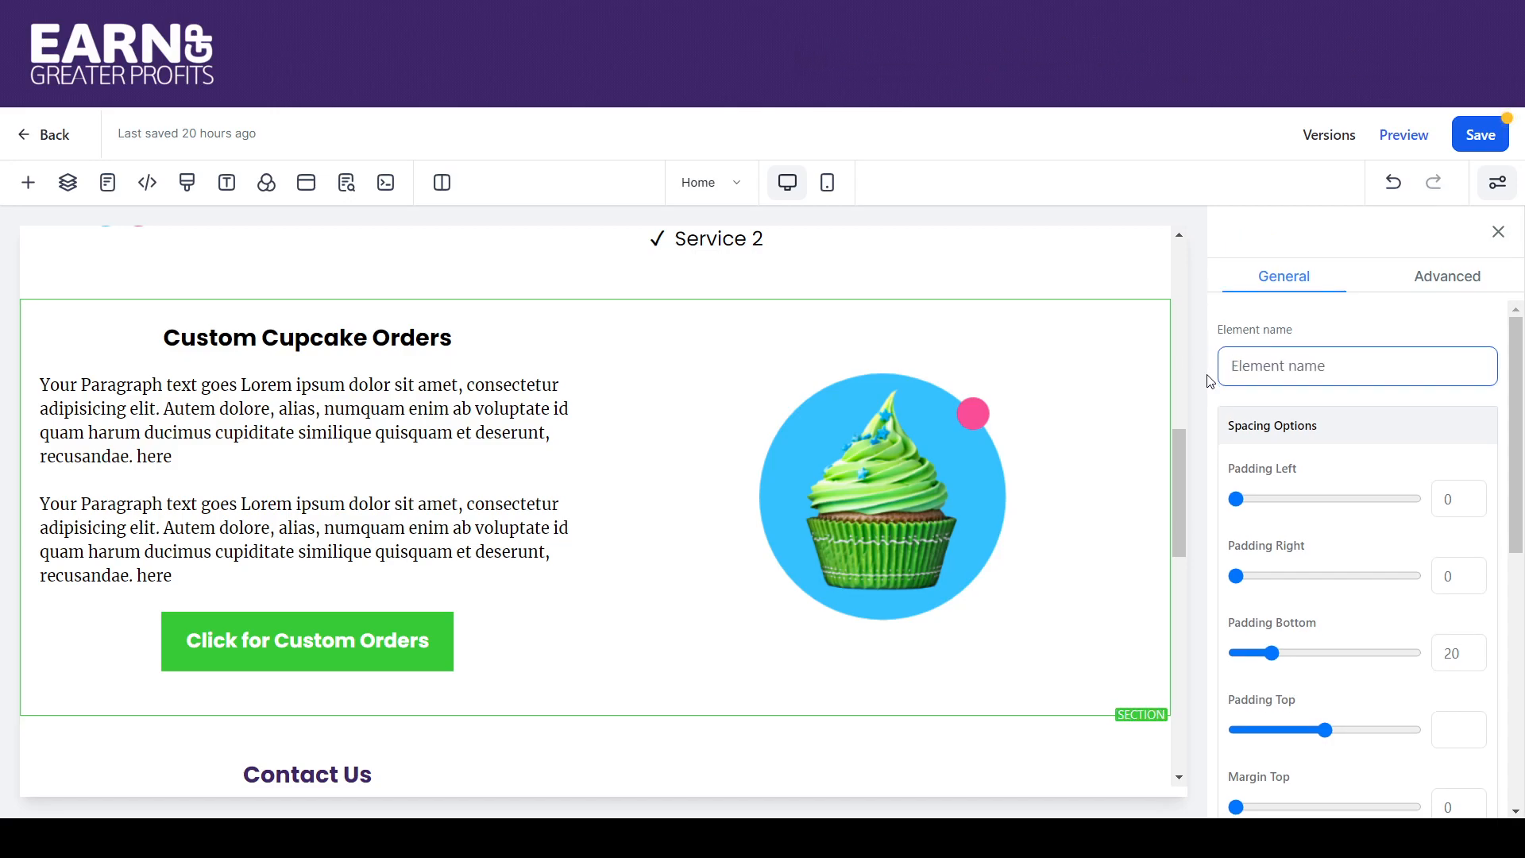
type("Custom C")
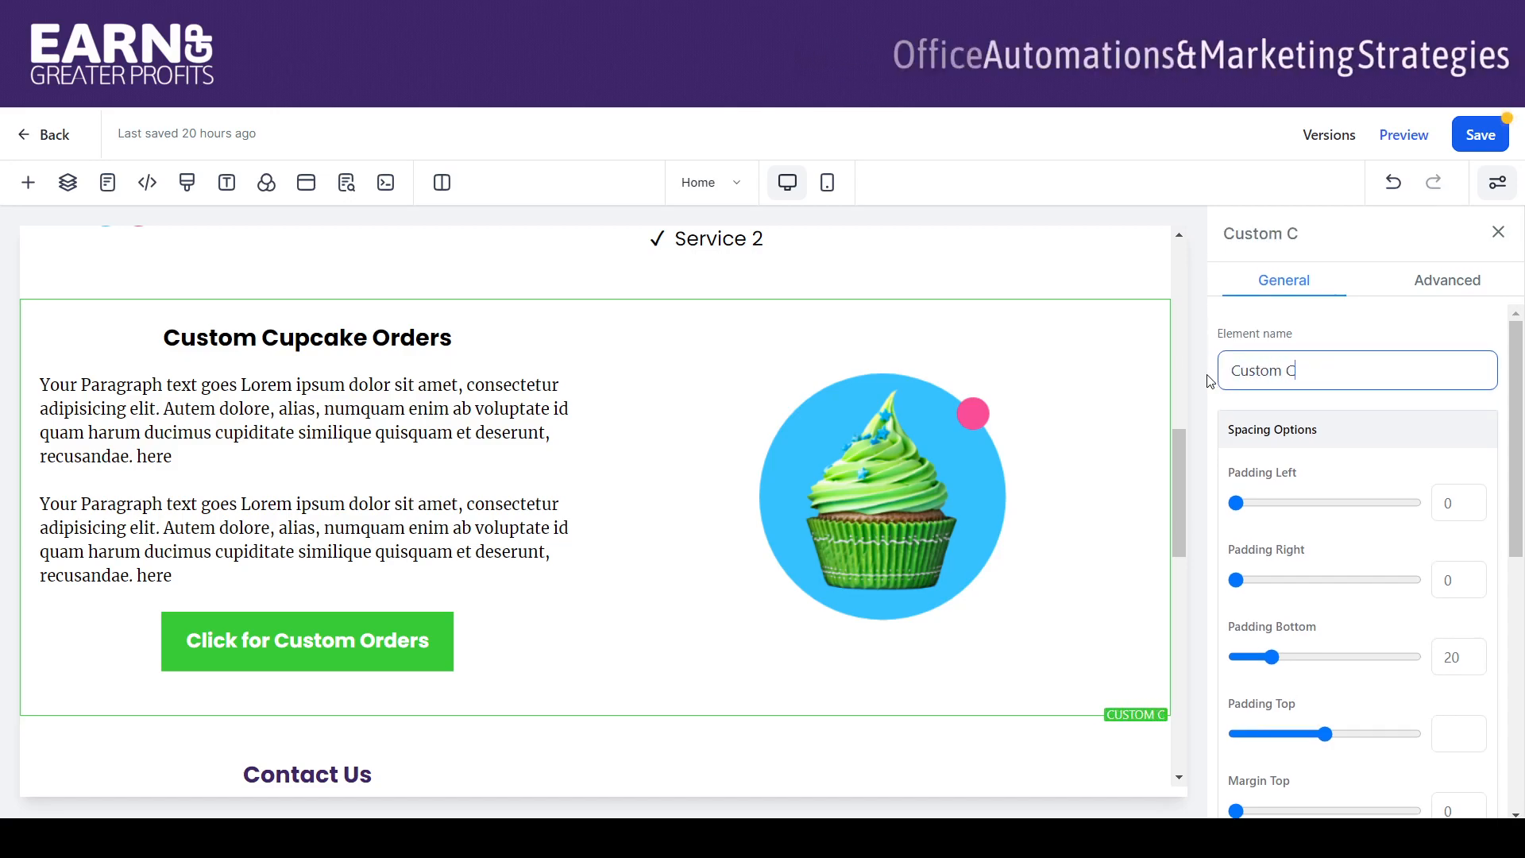
type("upcake Orders D")
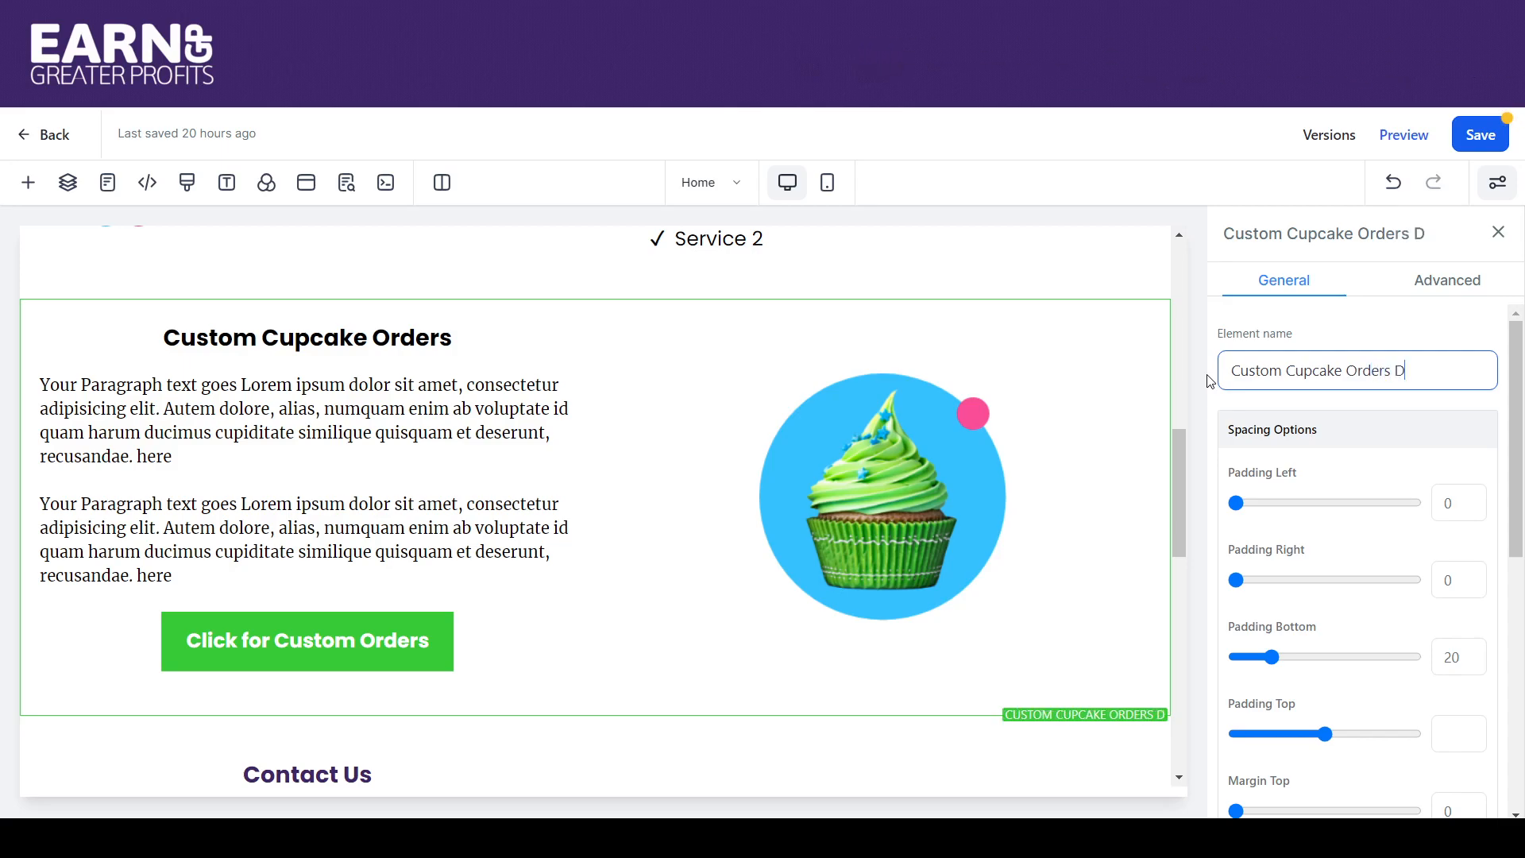
type("esktop View")
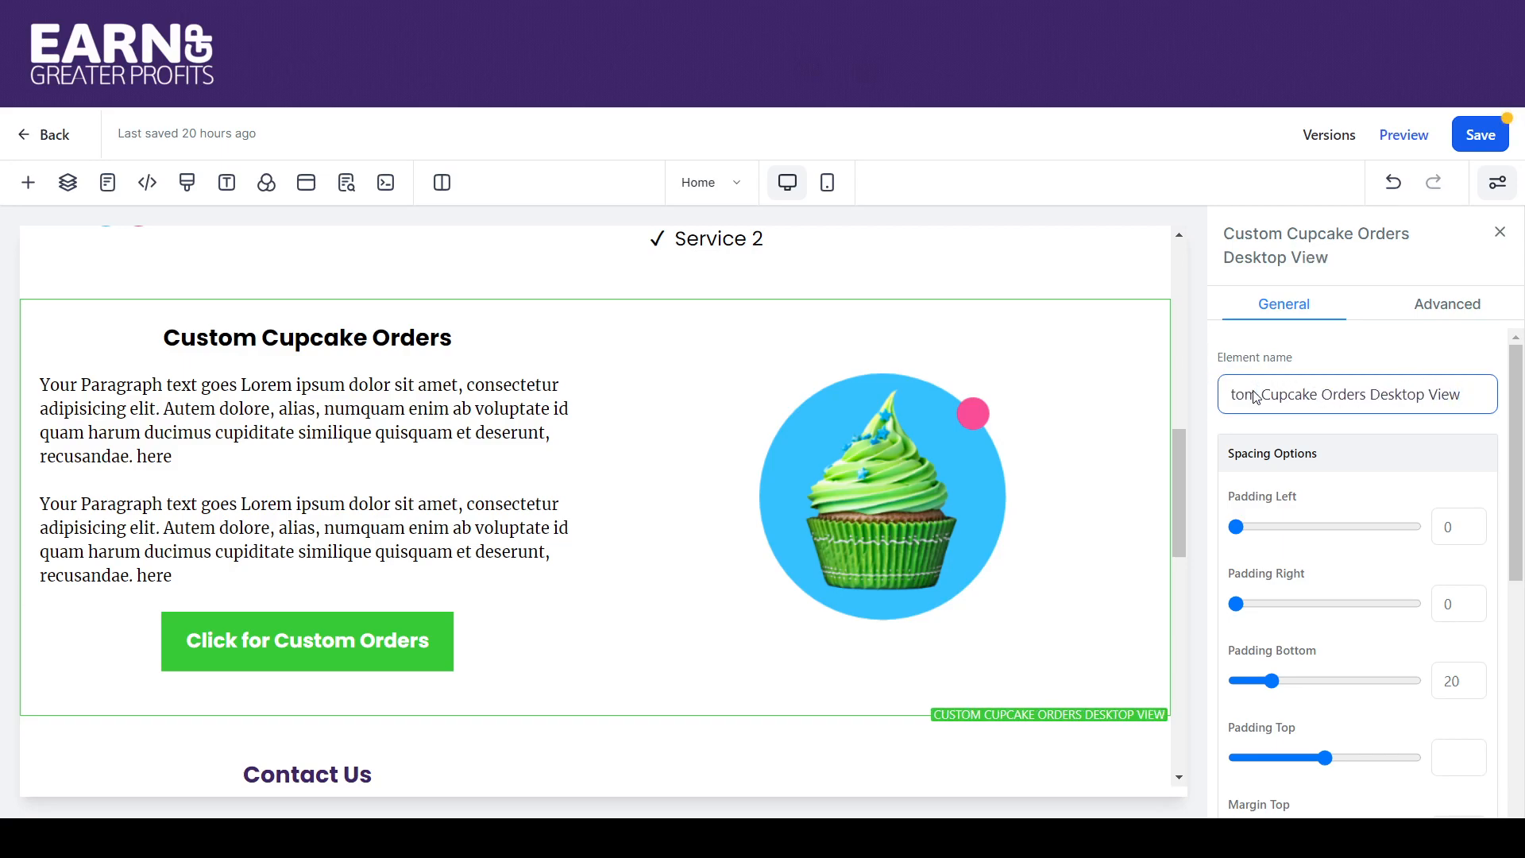
Step: Copy the section's full element name, clear it and paste it back in
key("ctrl+a")
key("ctrl+c")
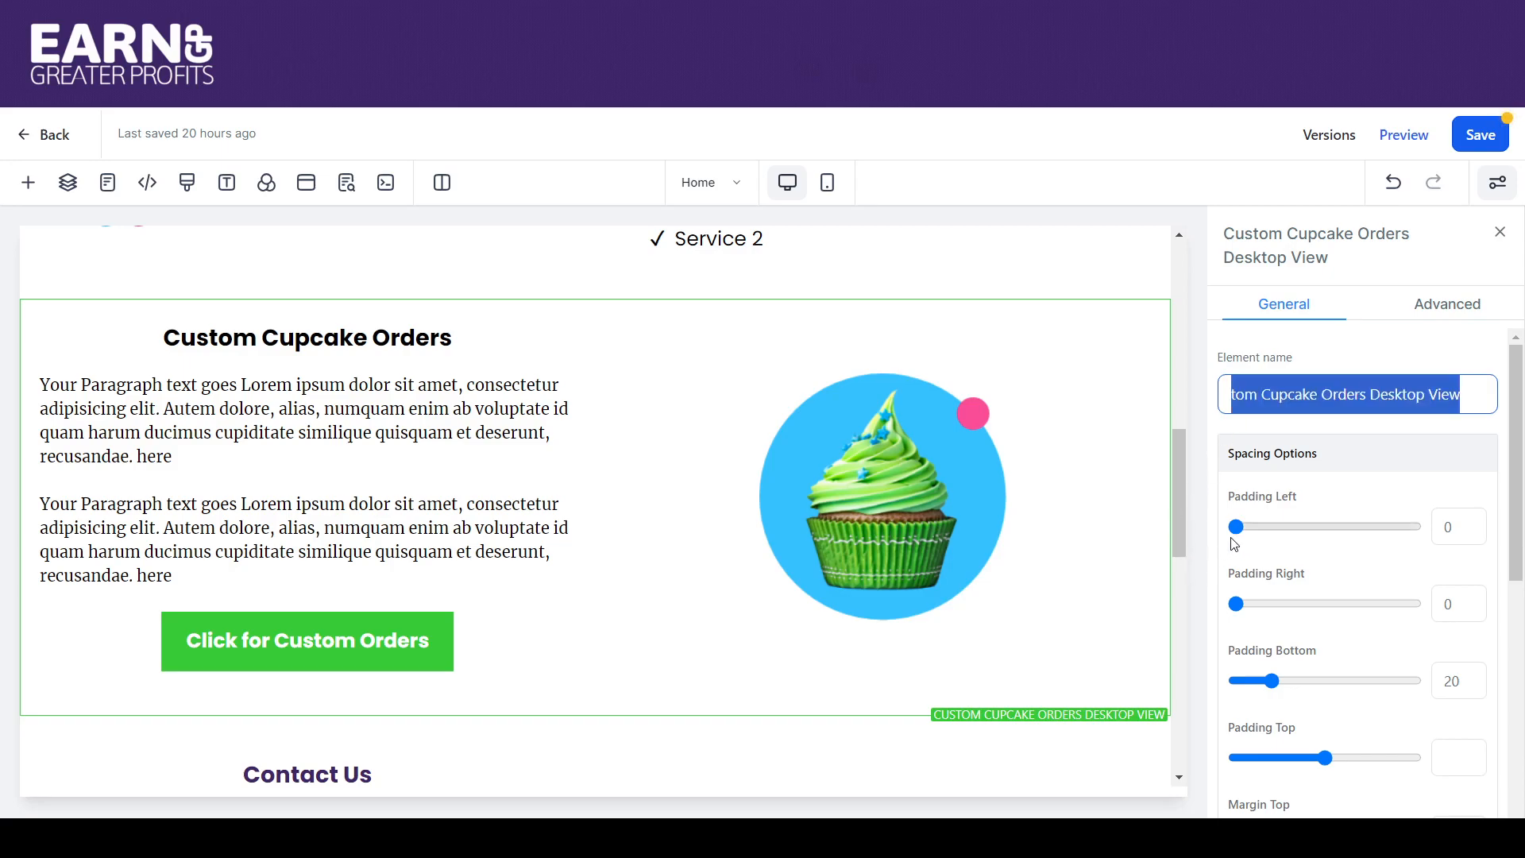
key("BackSpace")
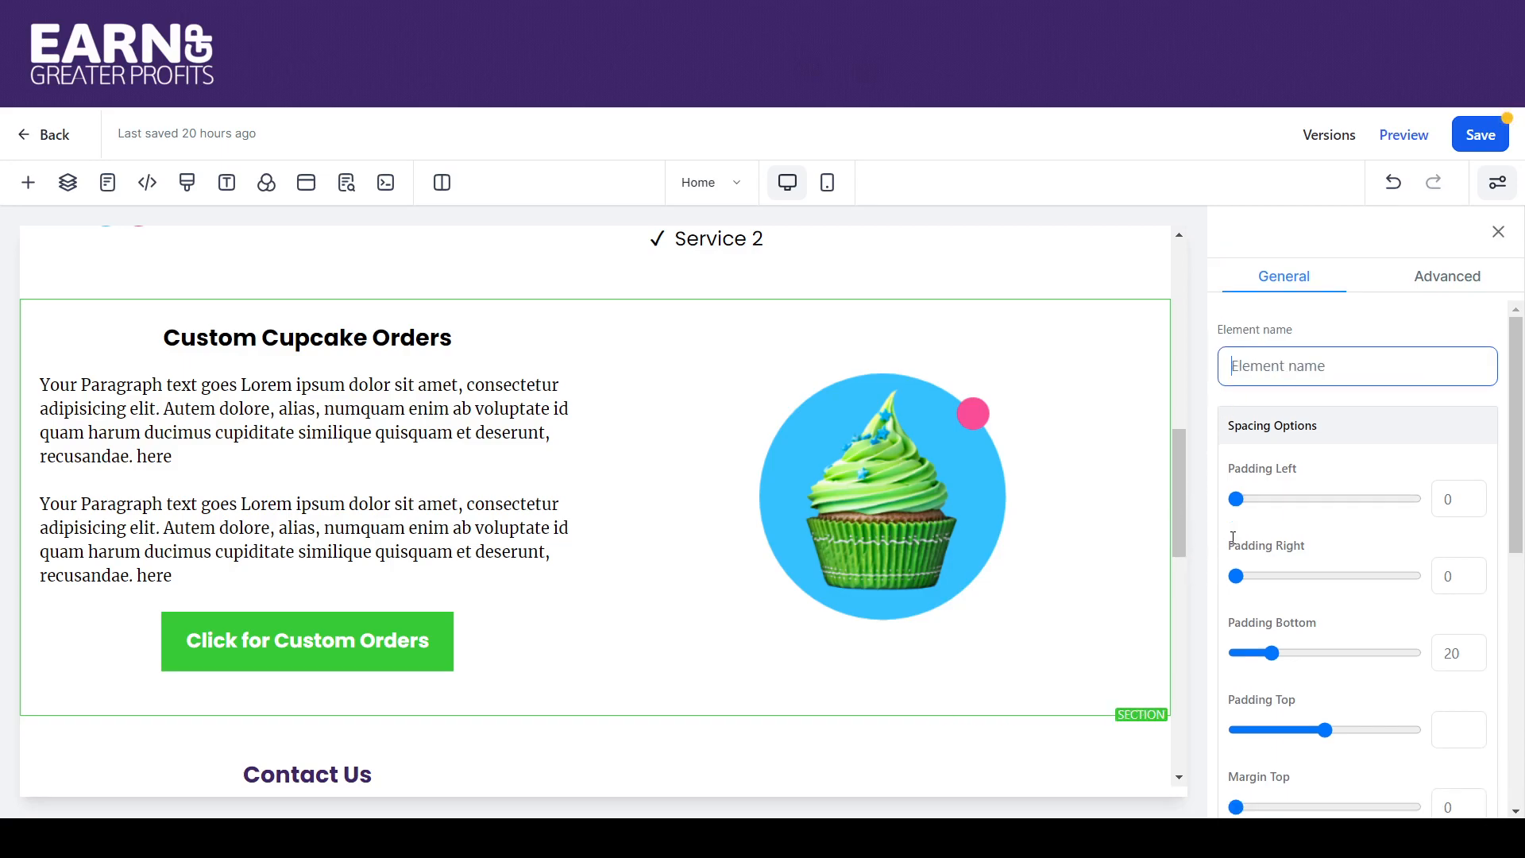
key("ctrl+v")
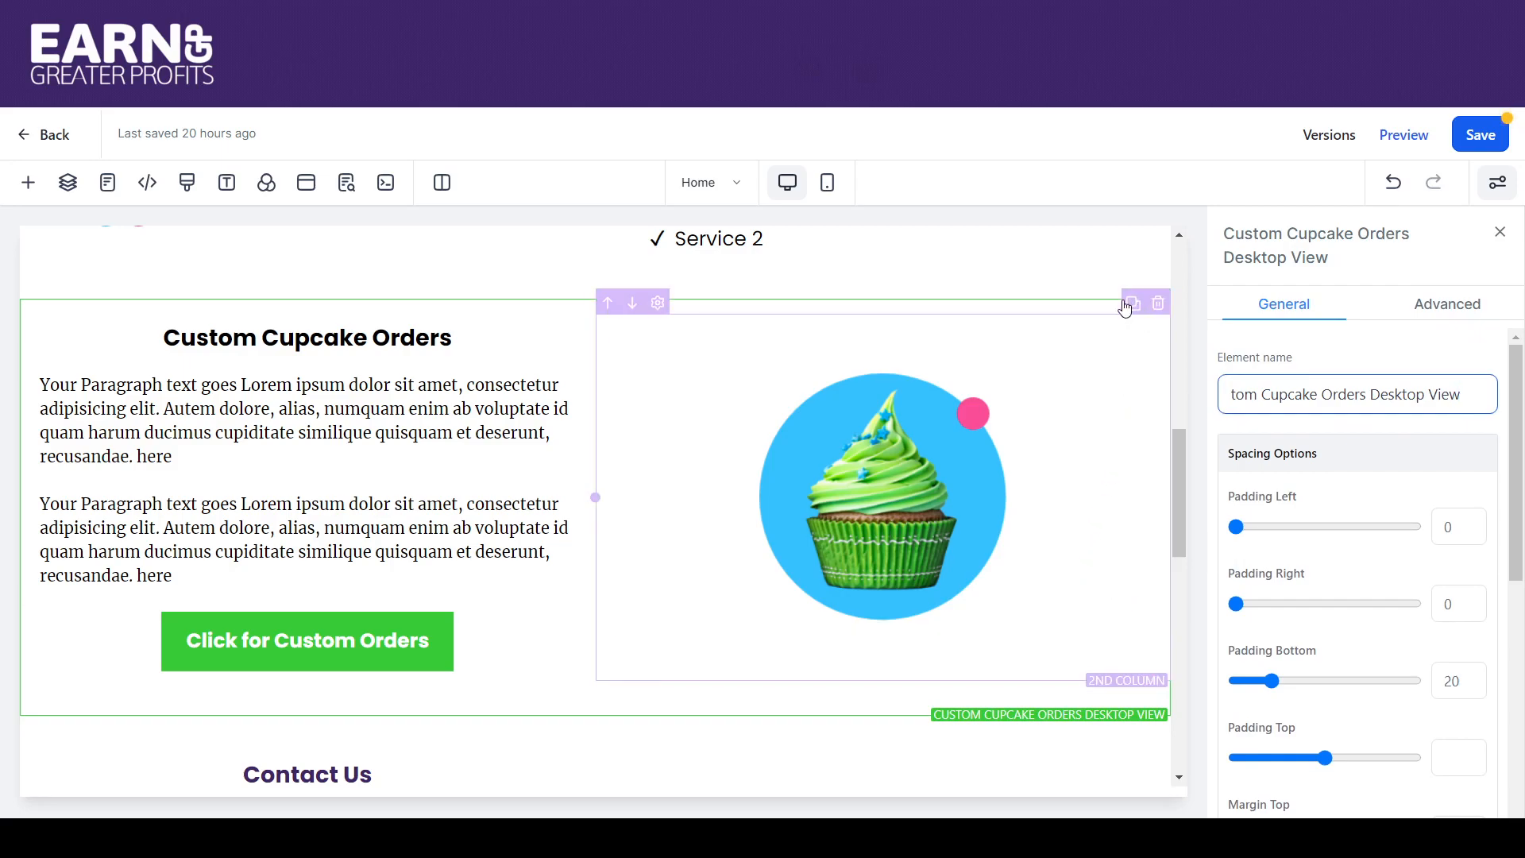
Step: Clone the Custom Cupcake Orders Desktop View section from the page's layer list and close the list
left_click(930, 718)
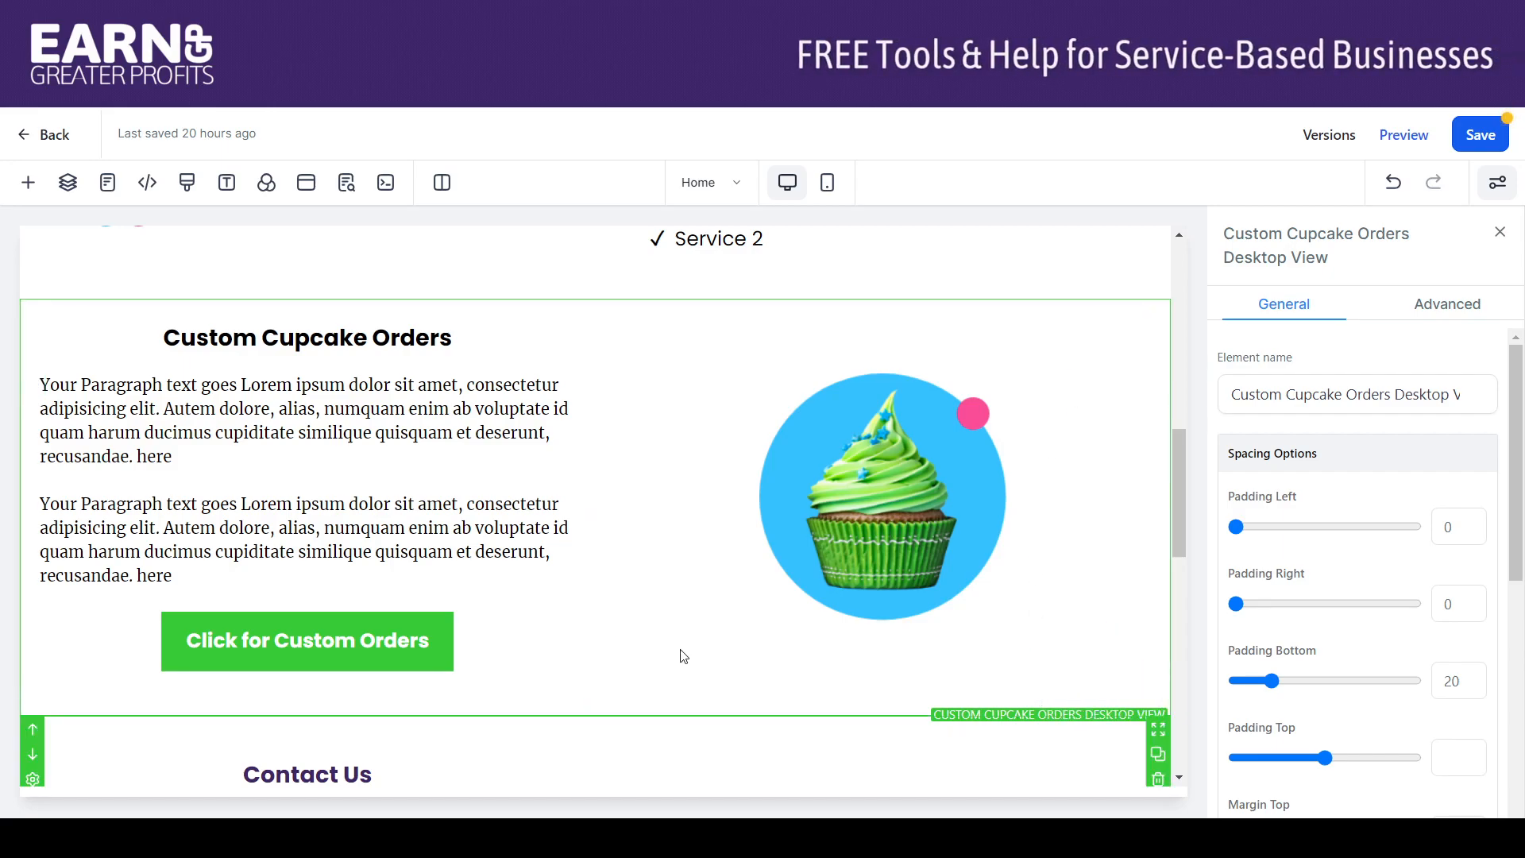
left_click(65, 185)
left_click(98, 500)
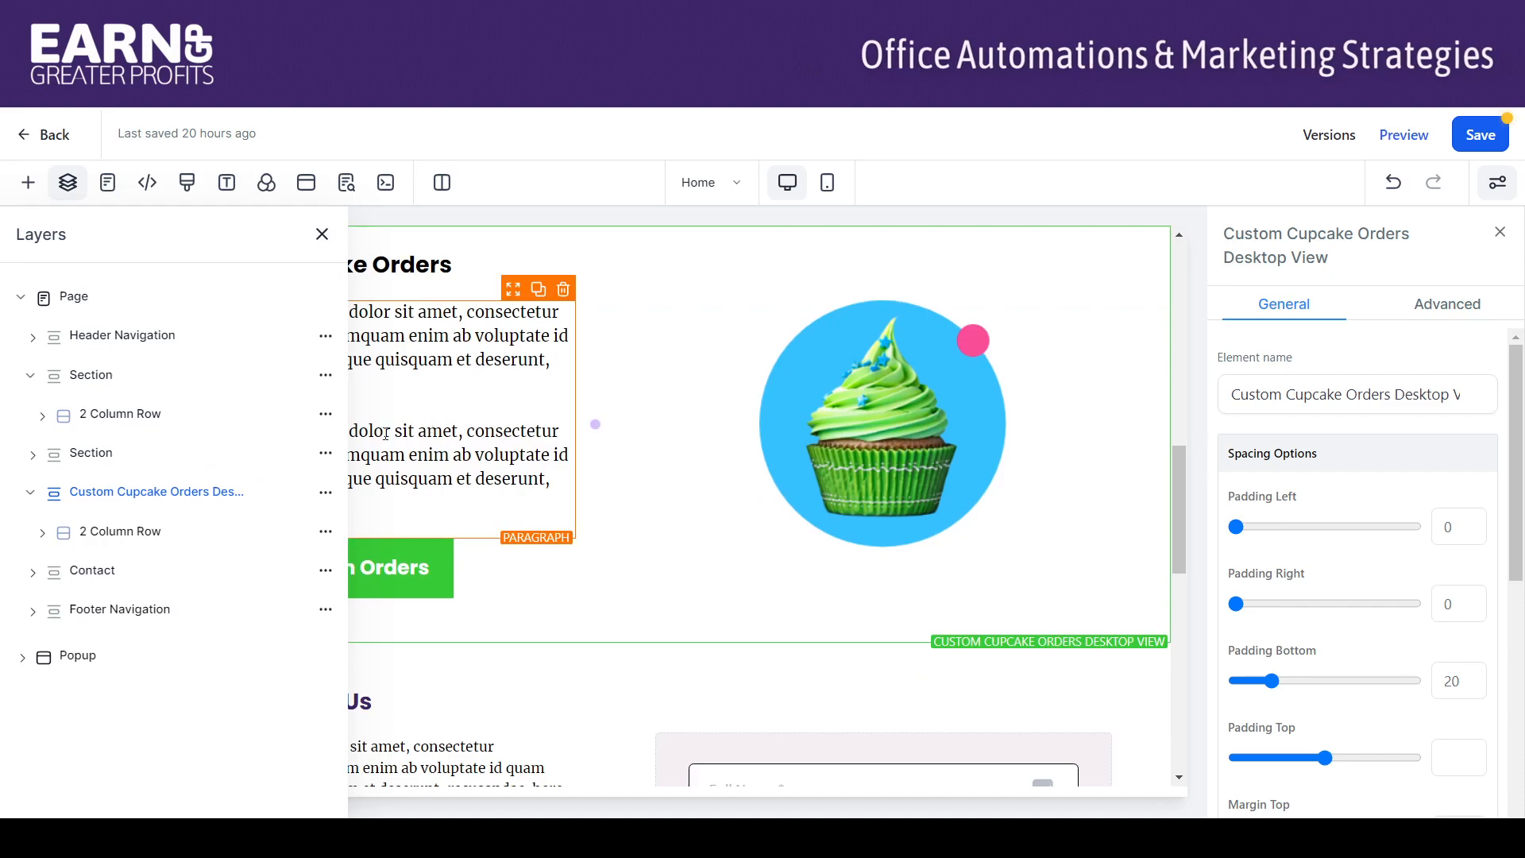
left_click(325, 493)
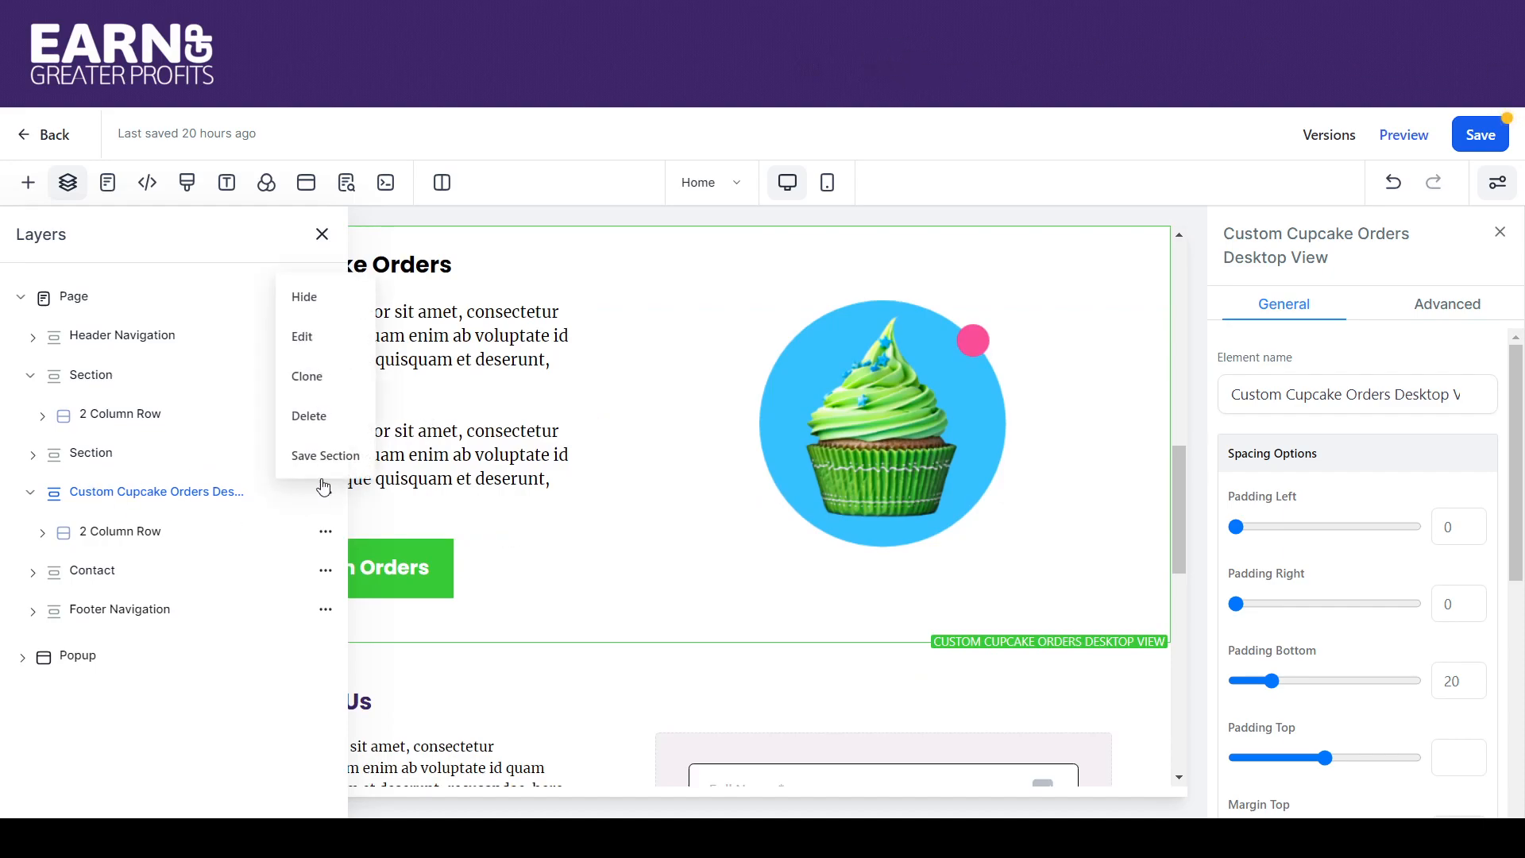
left_click(307, 378)
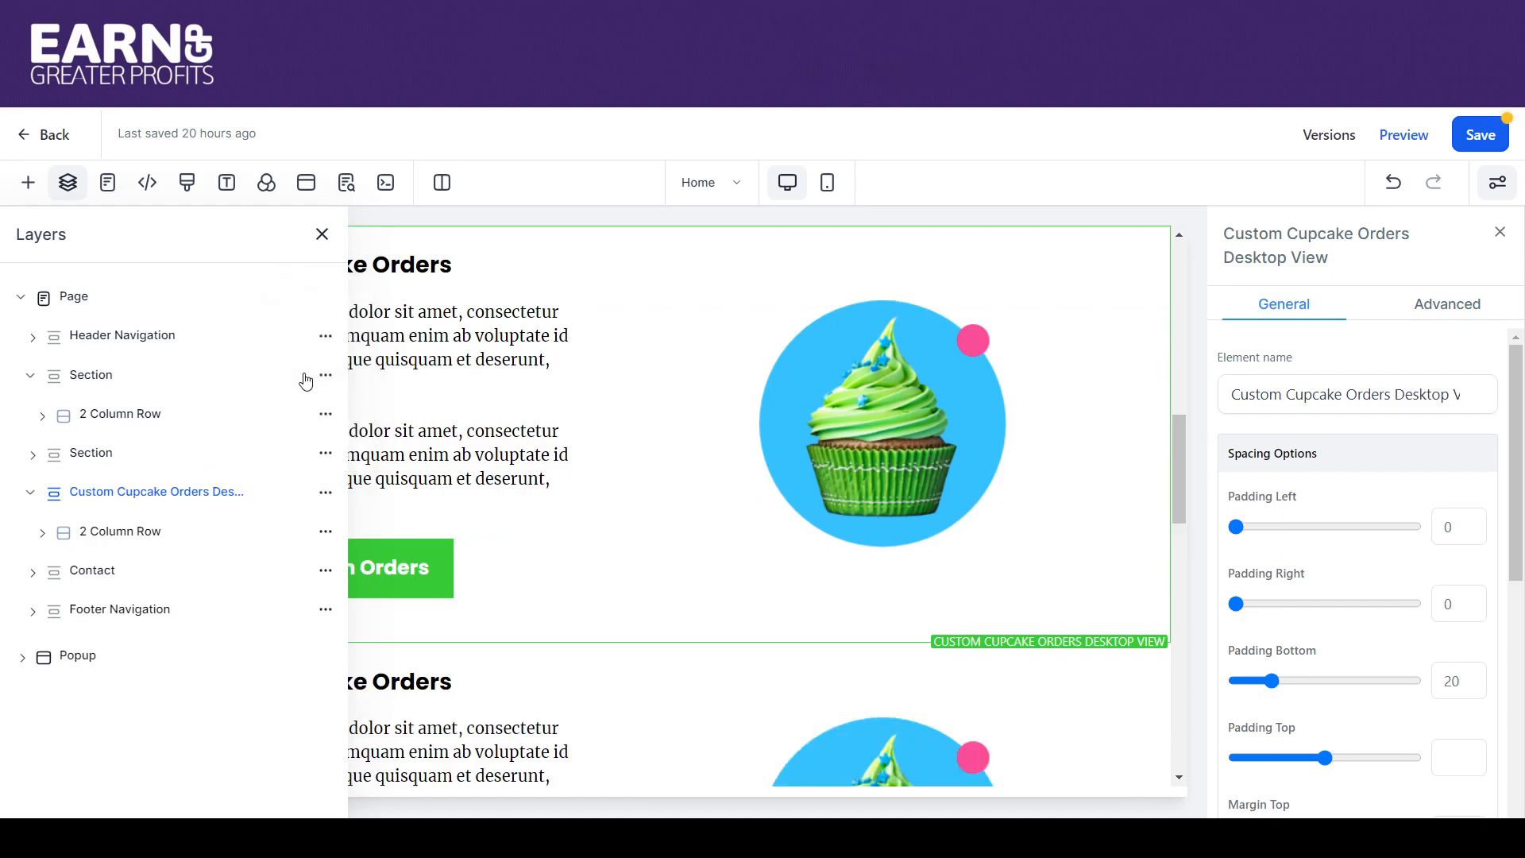
left_click(322, 235)
Step: Rename the cloned section as Custom Cupcake Orders Mobile View
left_click_drag(1179, 467, 1193, 541)
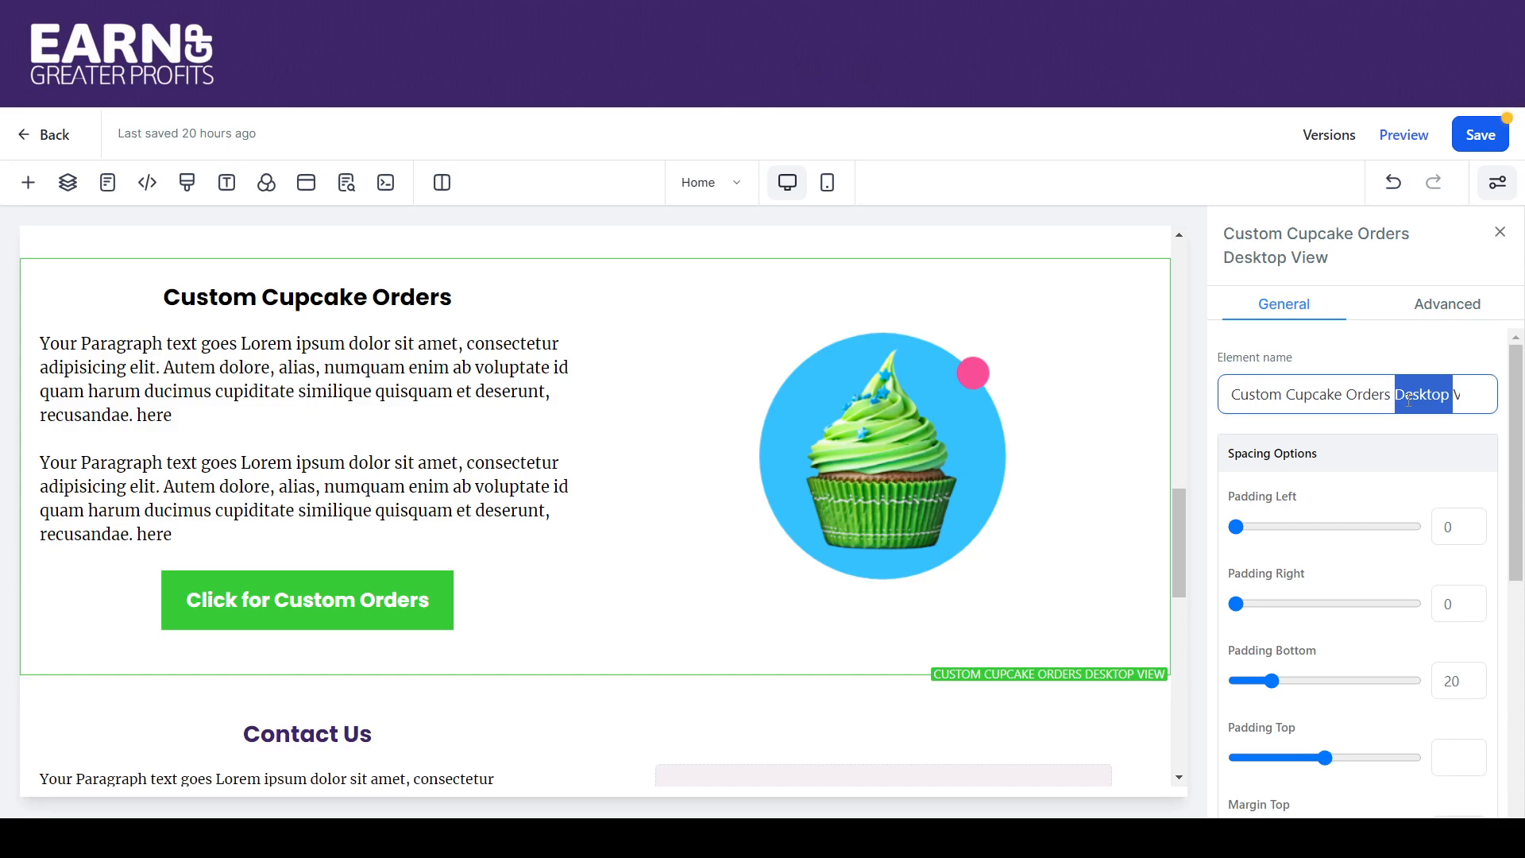
type("Mo")
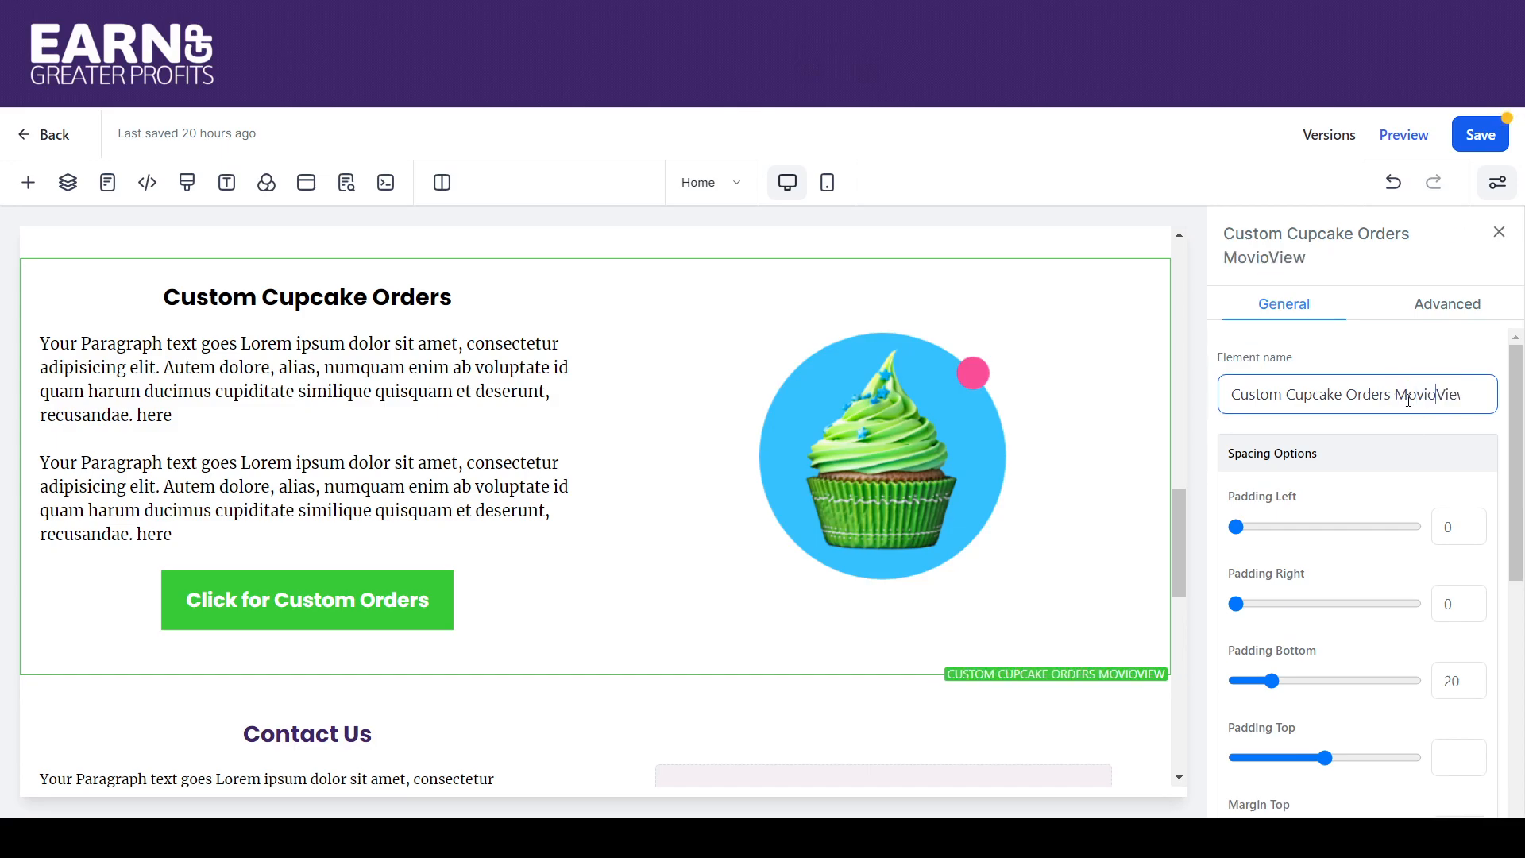
type("bile")
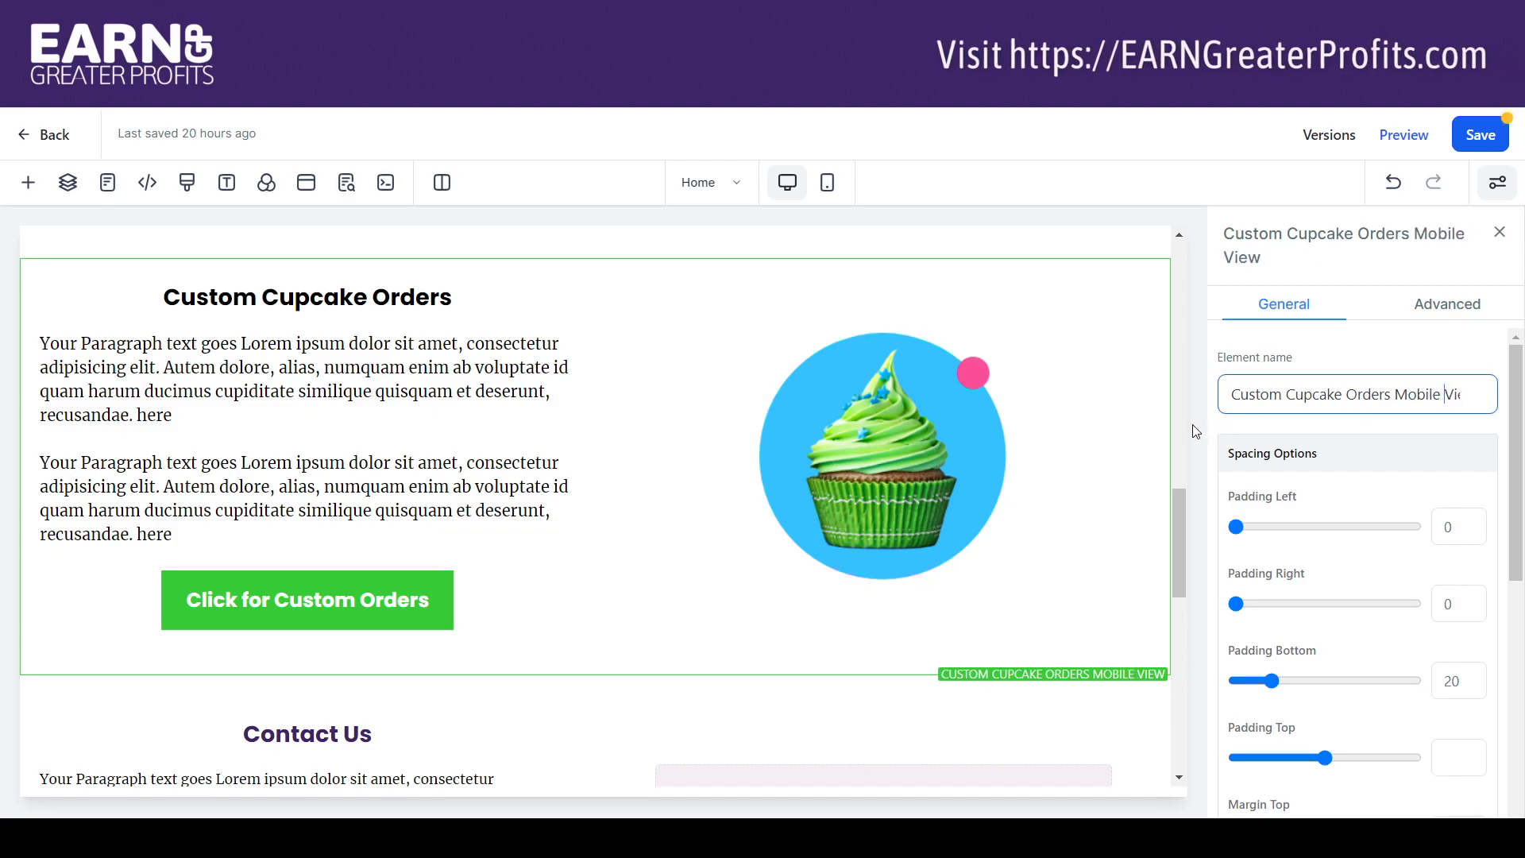
Step: Move the cupcake image of the mobile section into the first column, above the headline
left_click(900, 396)
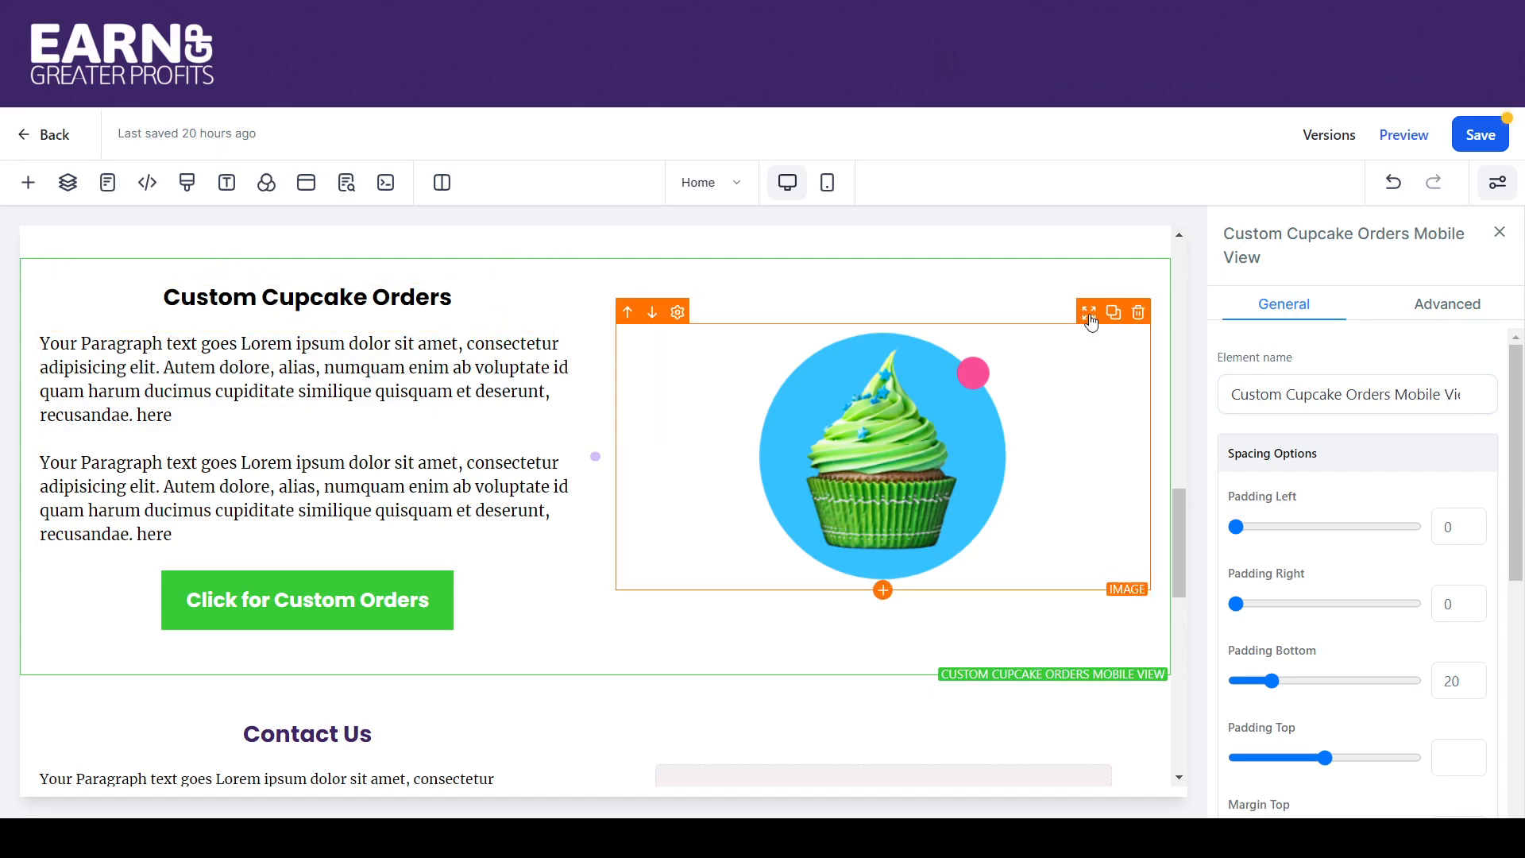
left_click_drag(487, 274, 476, 289)
left_click(487, 317)
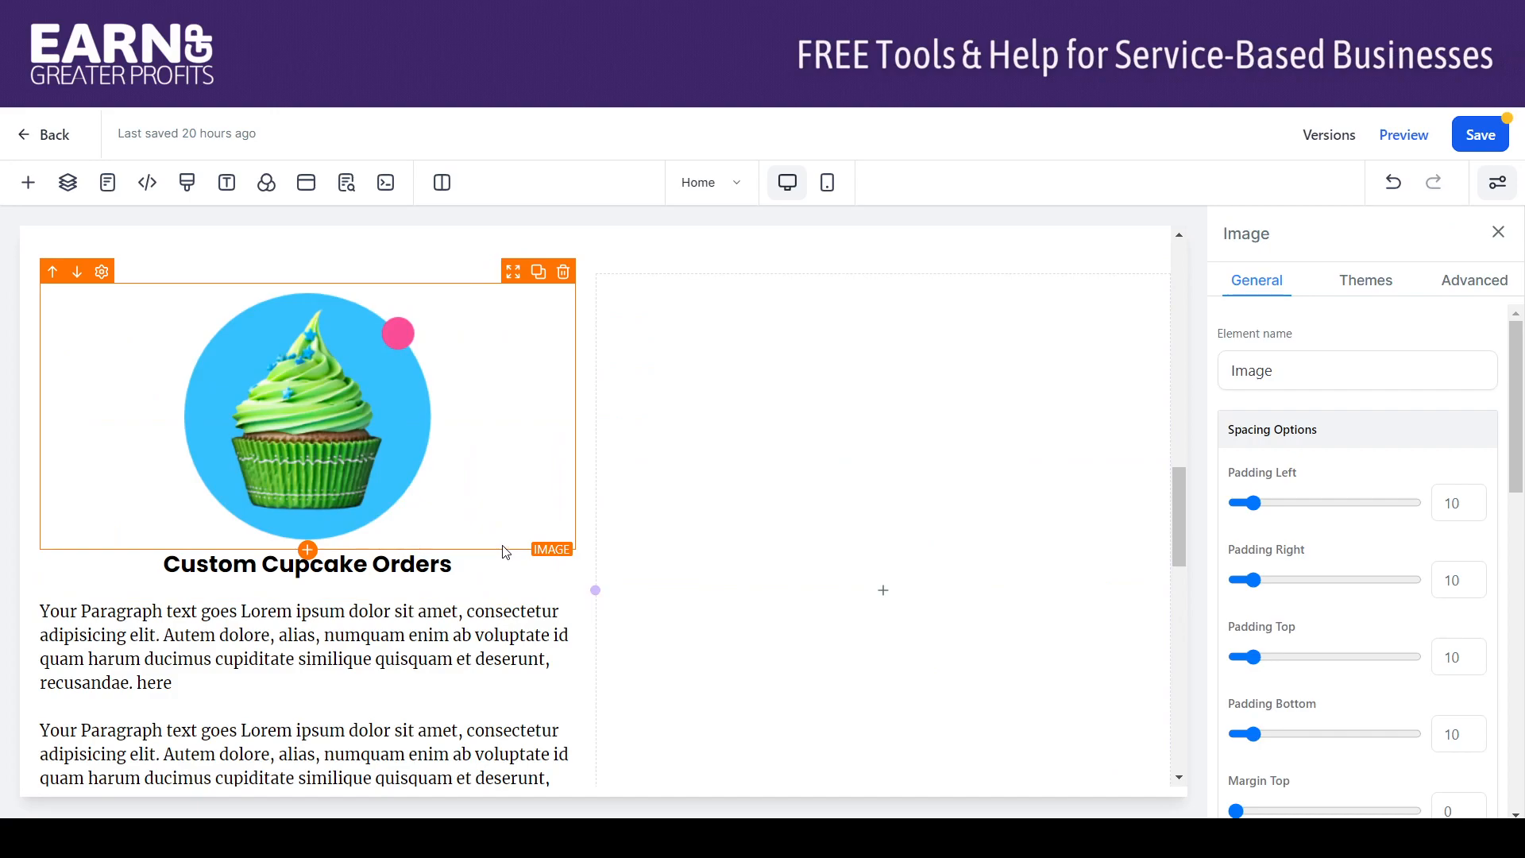
Step: Move the mobile section's headline and then its paragraph from the first column into the second column
left_click_drag(509, 544, 892, 384)
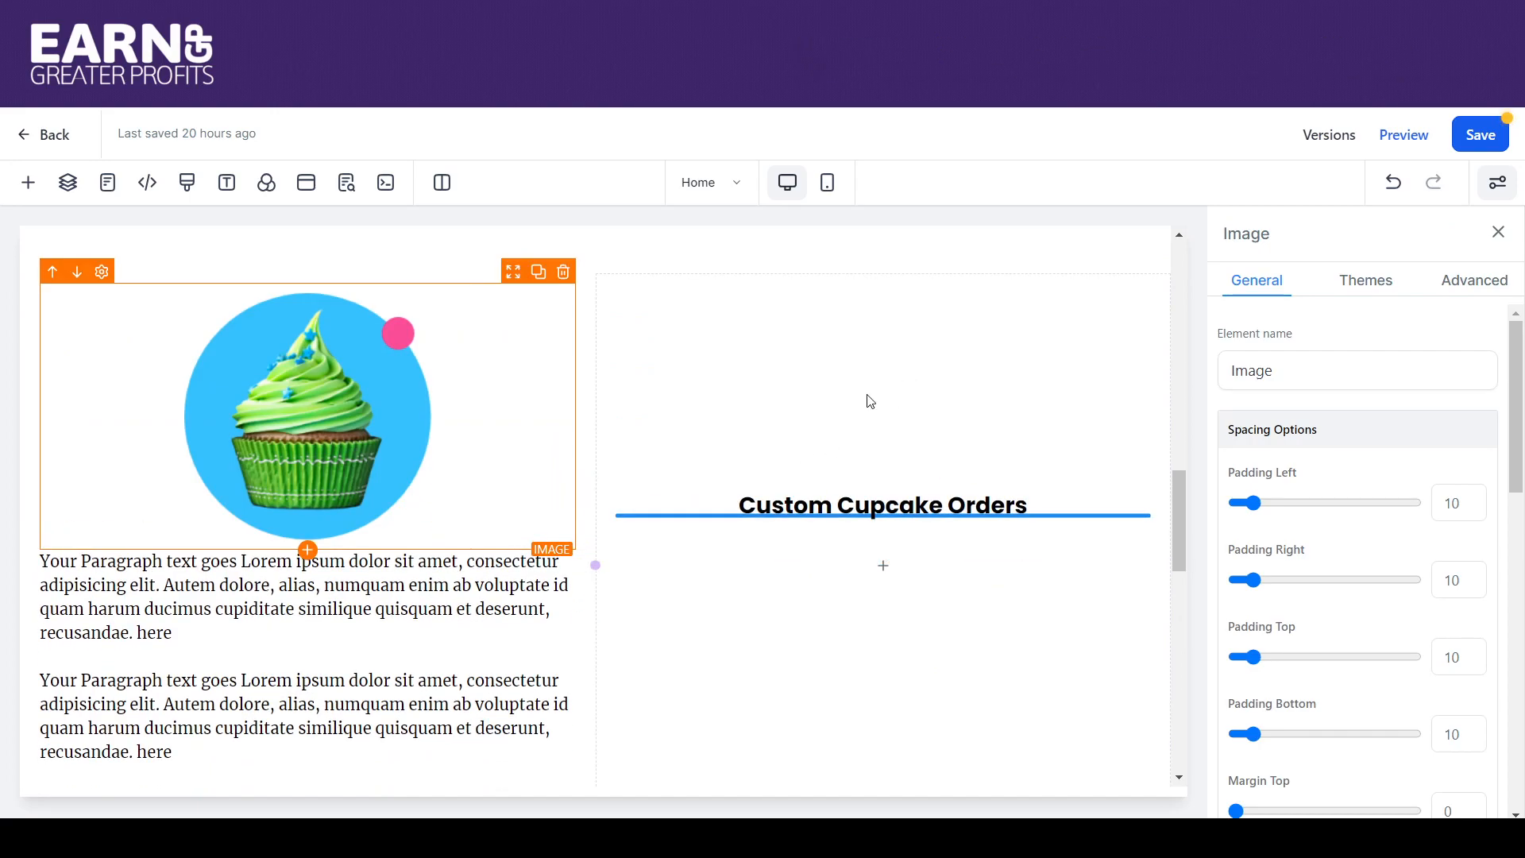
left_click_drag(512, 552, 715, 556)
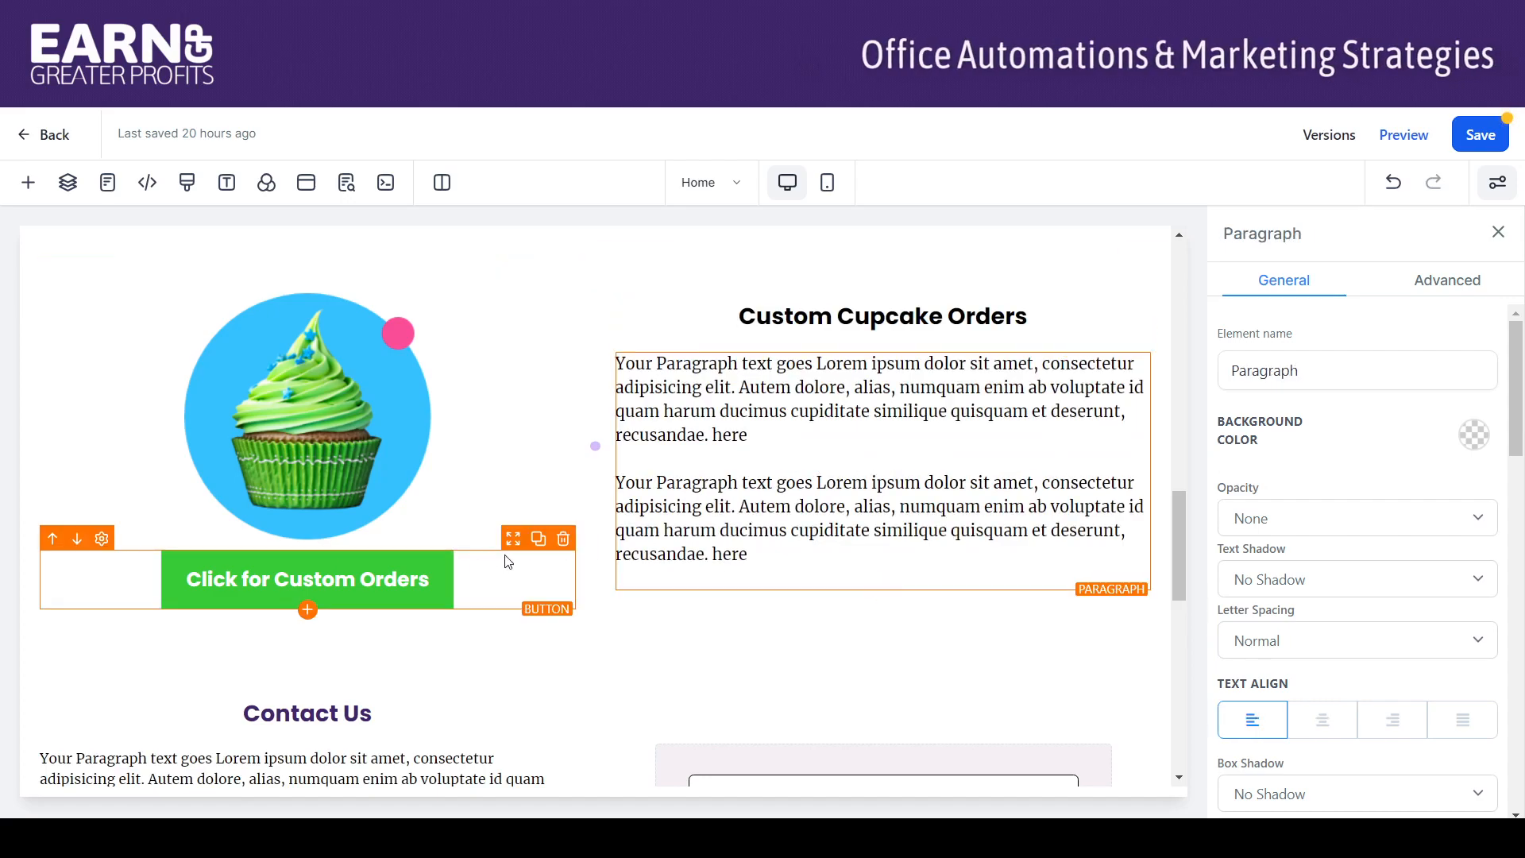
Step: Move the mobile section's Click for Custom Orders button into the second column, below the paragraph
left_click_drag(512, 554, 881, 604)
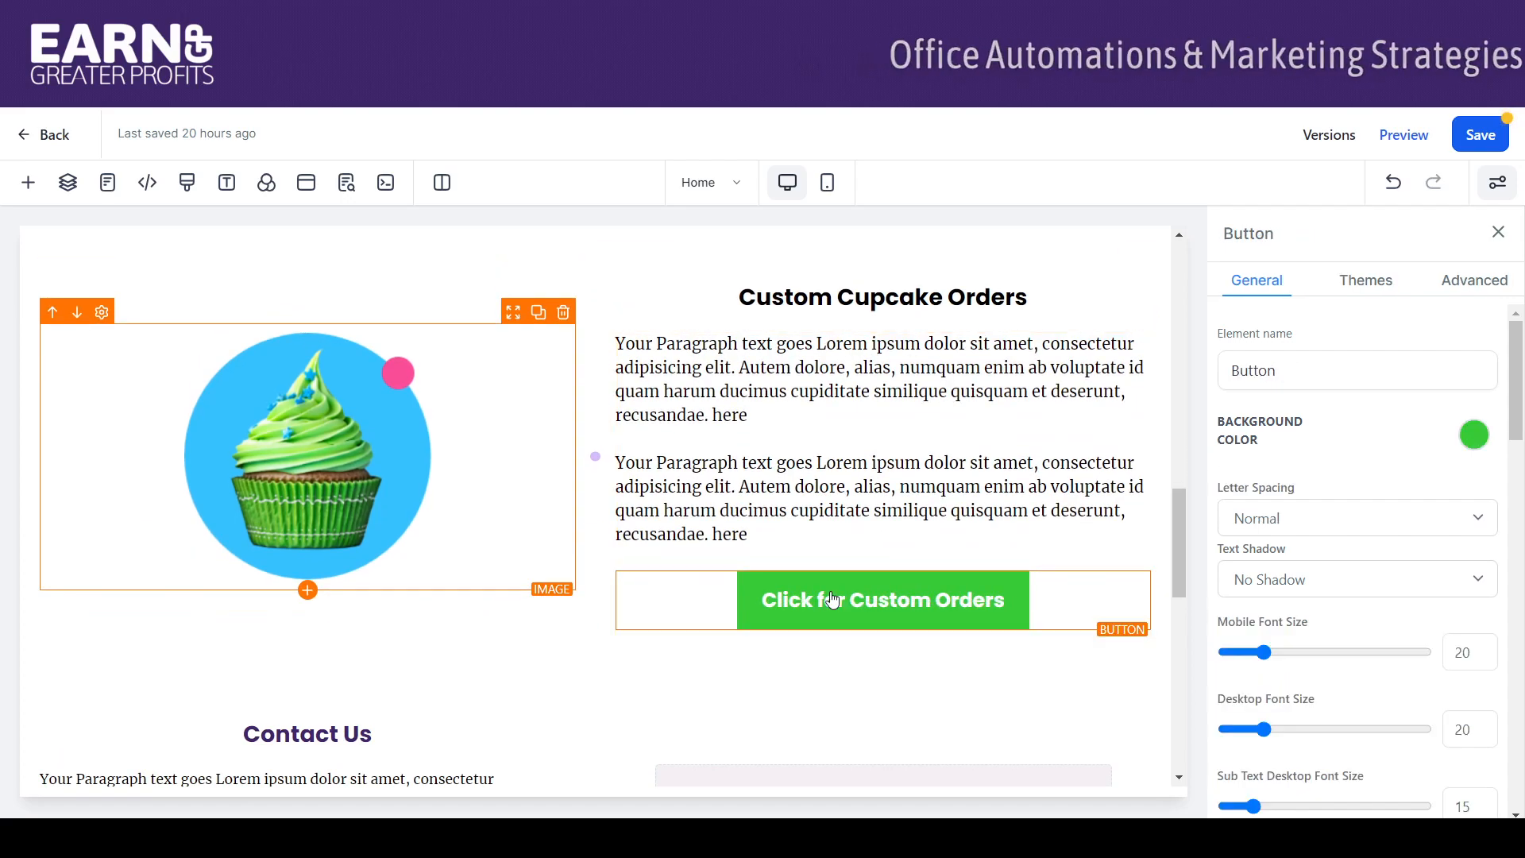
mouse_move(1180, 516)
left_mouse_down()
mouse_move(1141, 368)
mouse_move(1156, 524)
left_mouse_up()
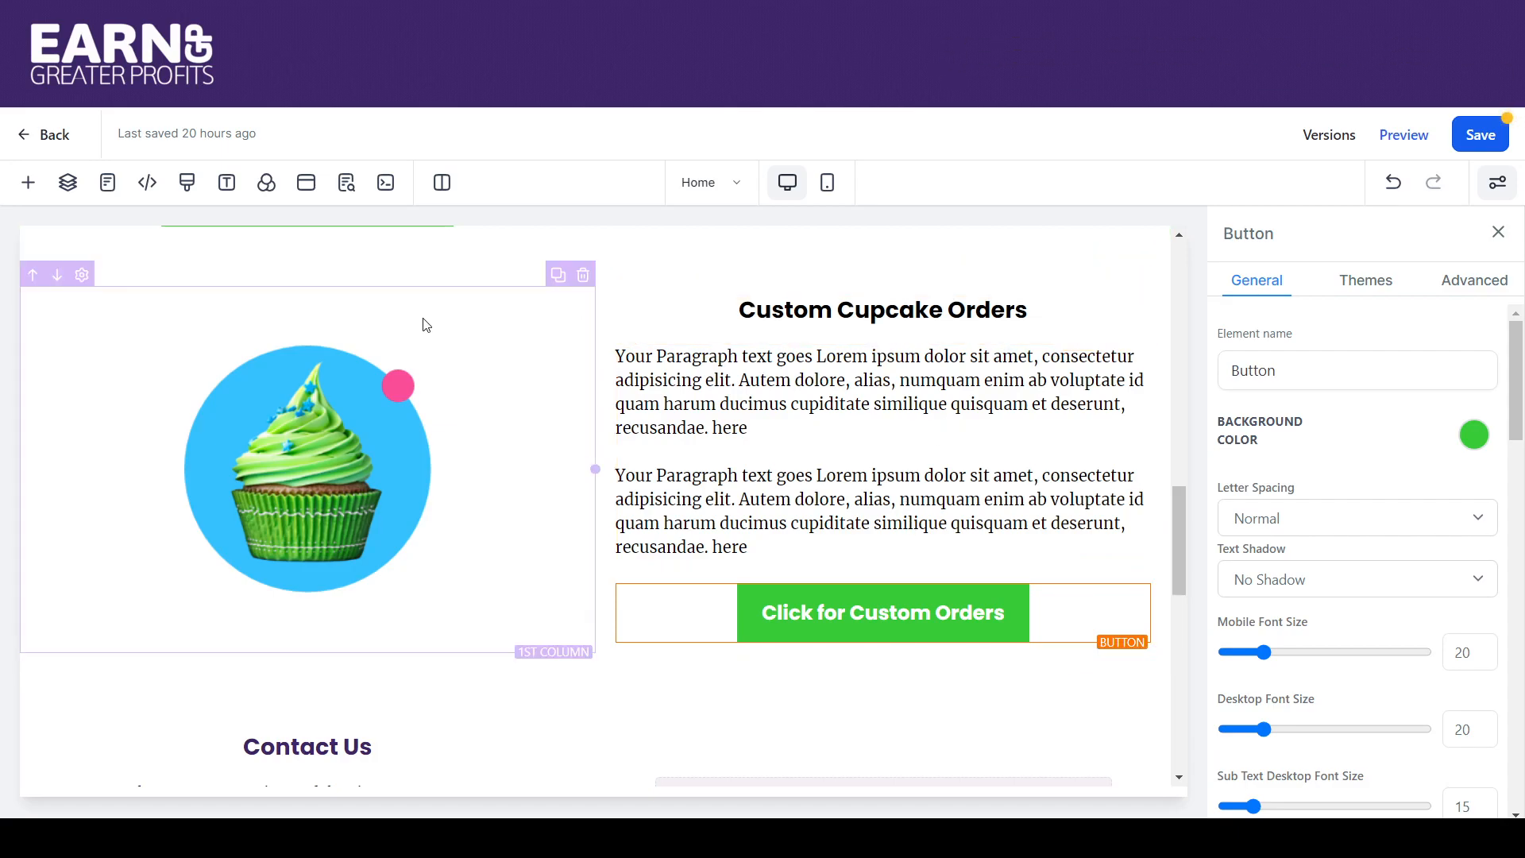
Step: Set the Custom Cupcake Orders Mobile View section's visibility to mobile only by turning off its desktop visibility
left_click(66, 194)
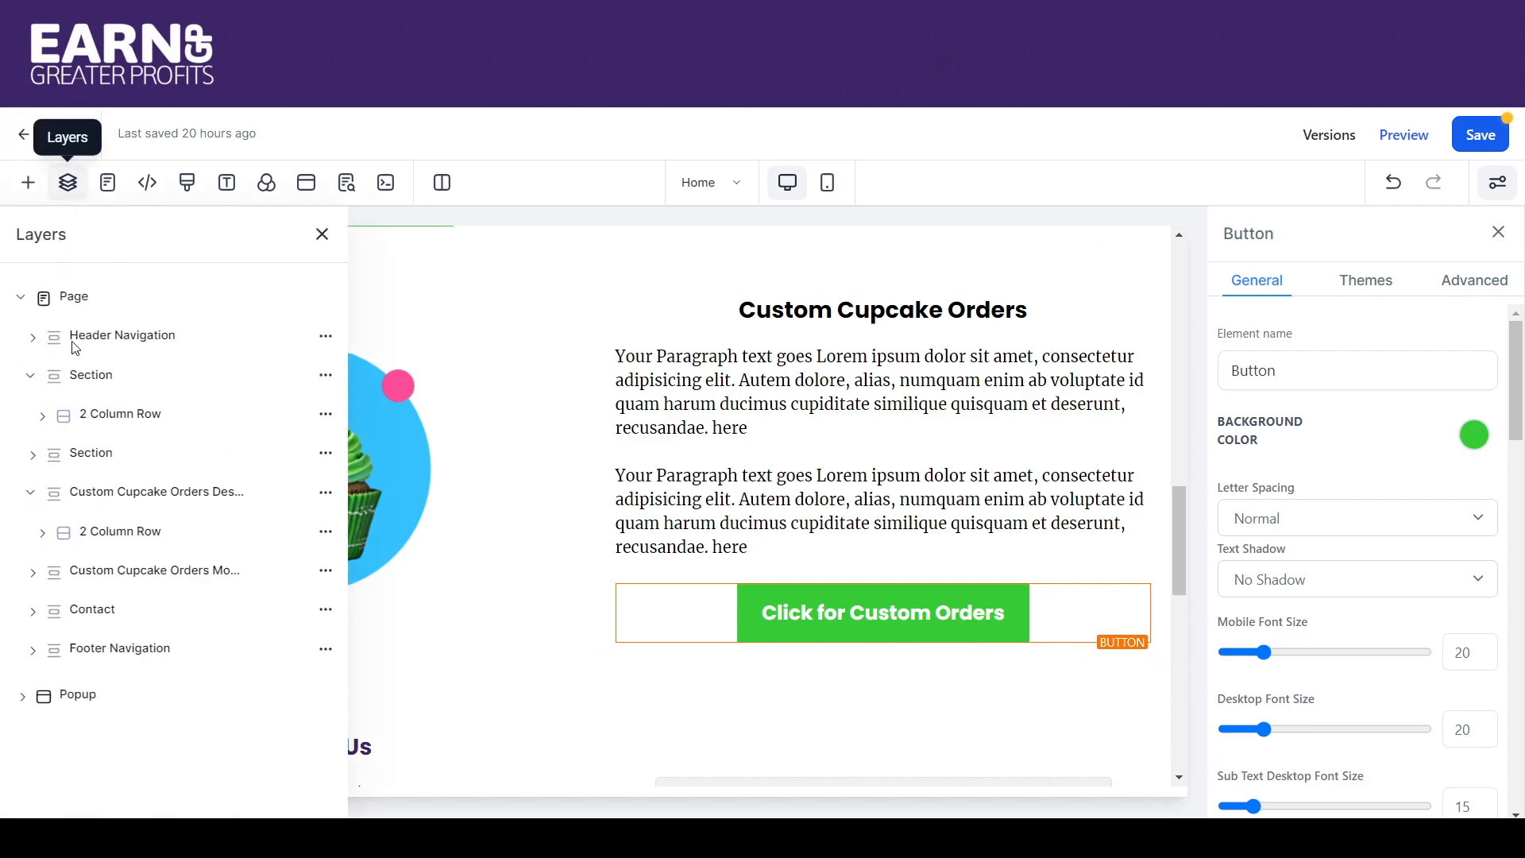
left_click(98, 572)
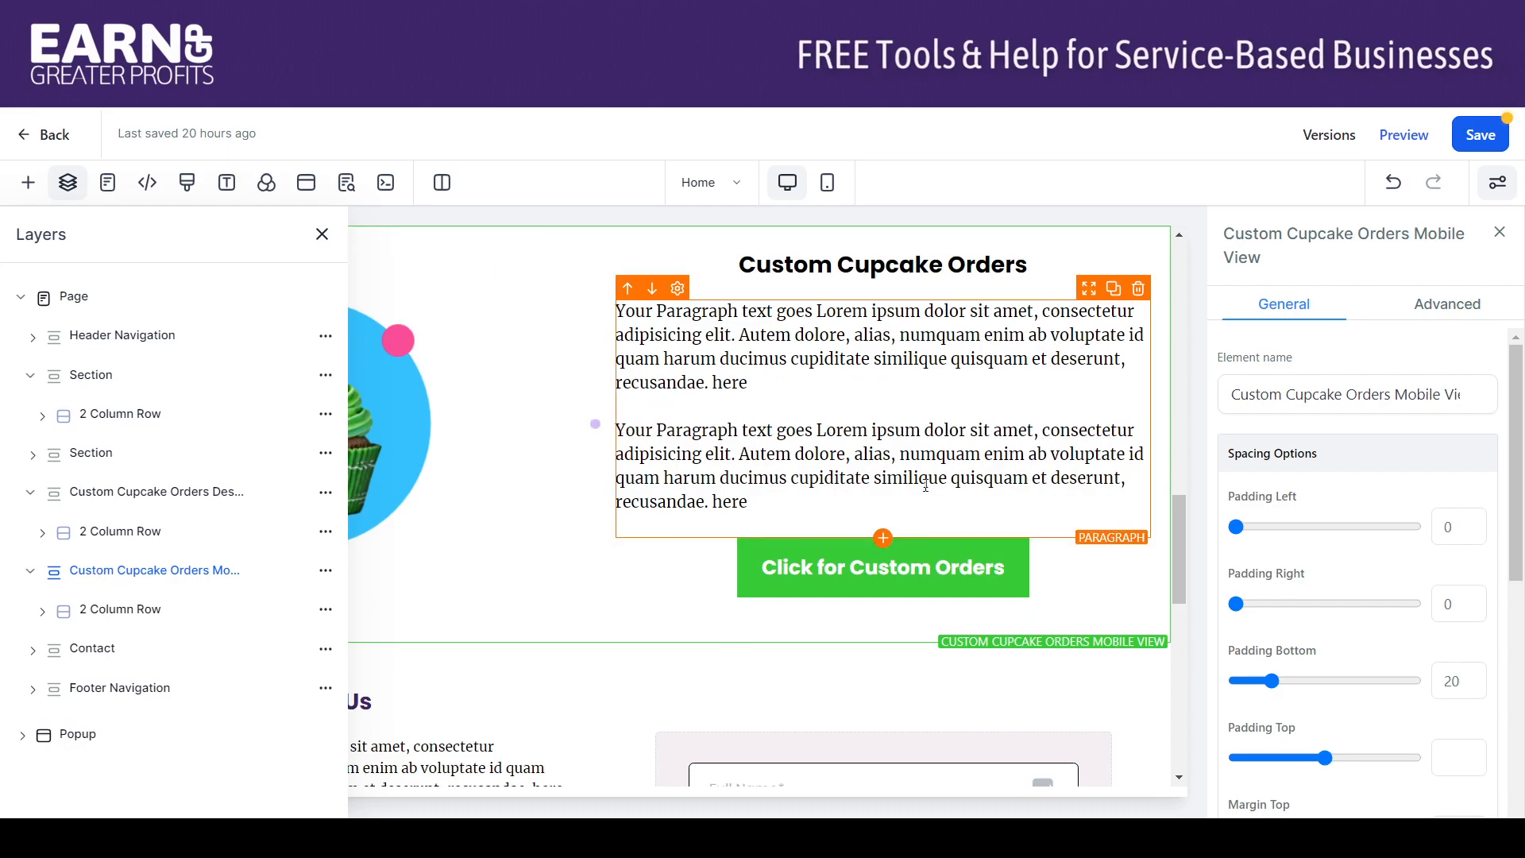
left_click(1441, 314)
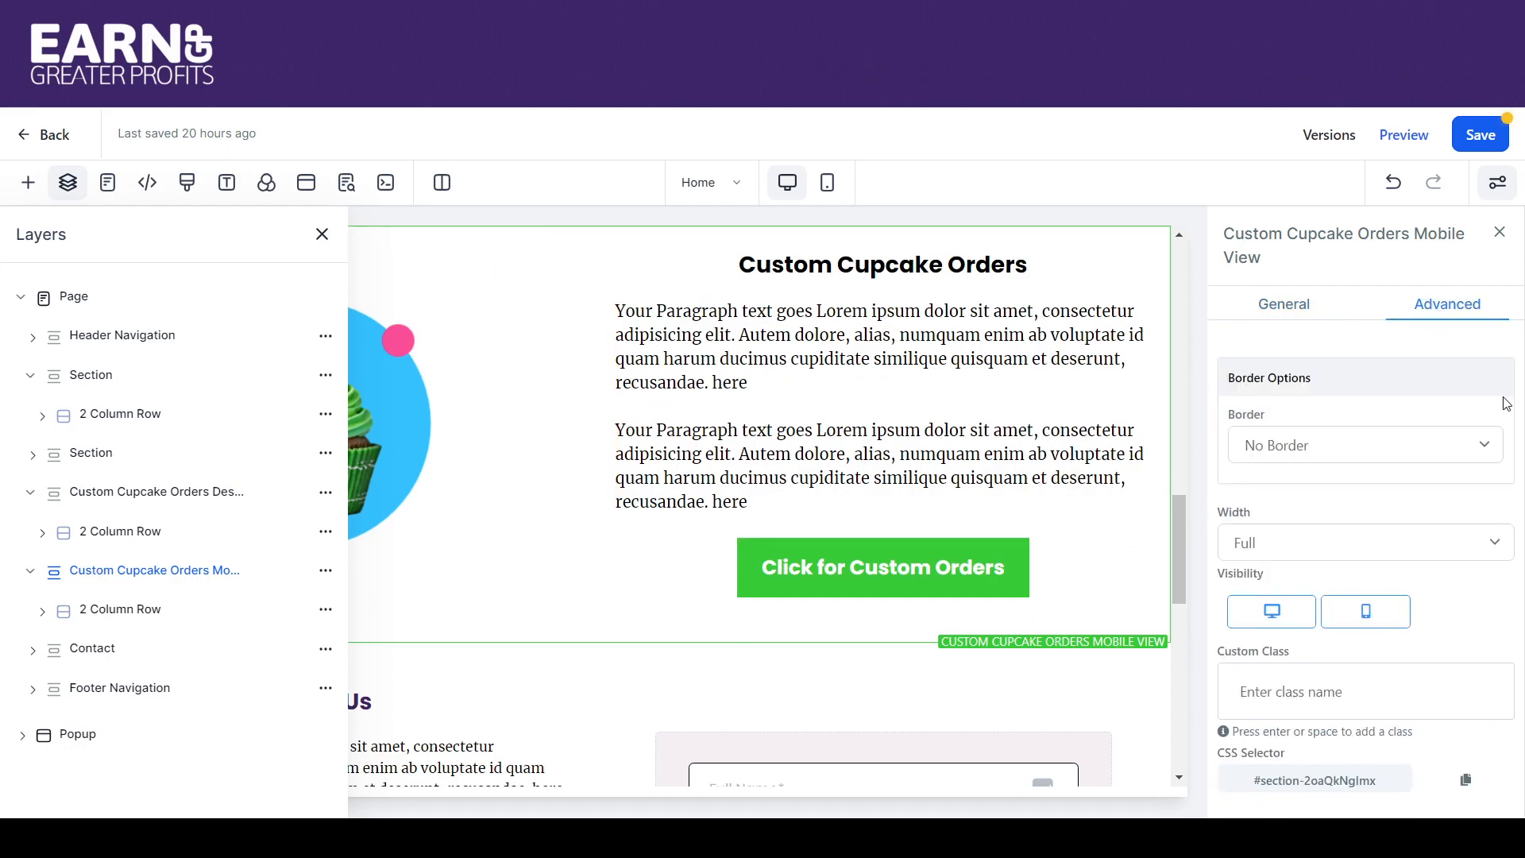
left_click(1271, 612)
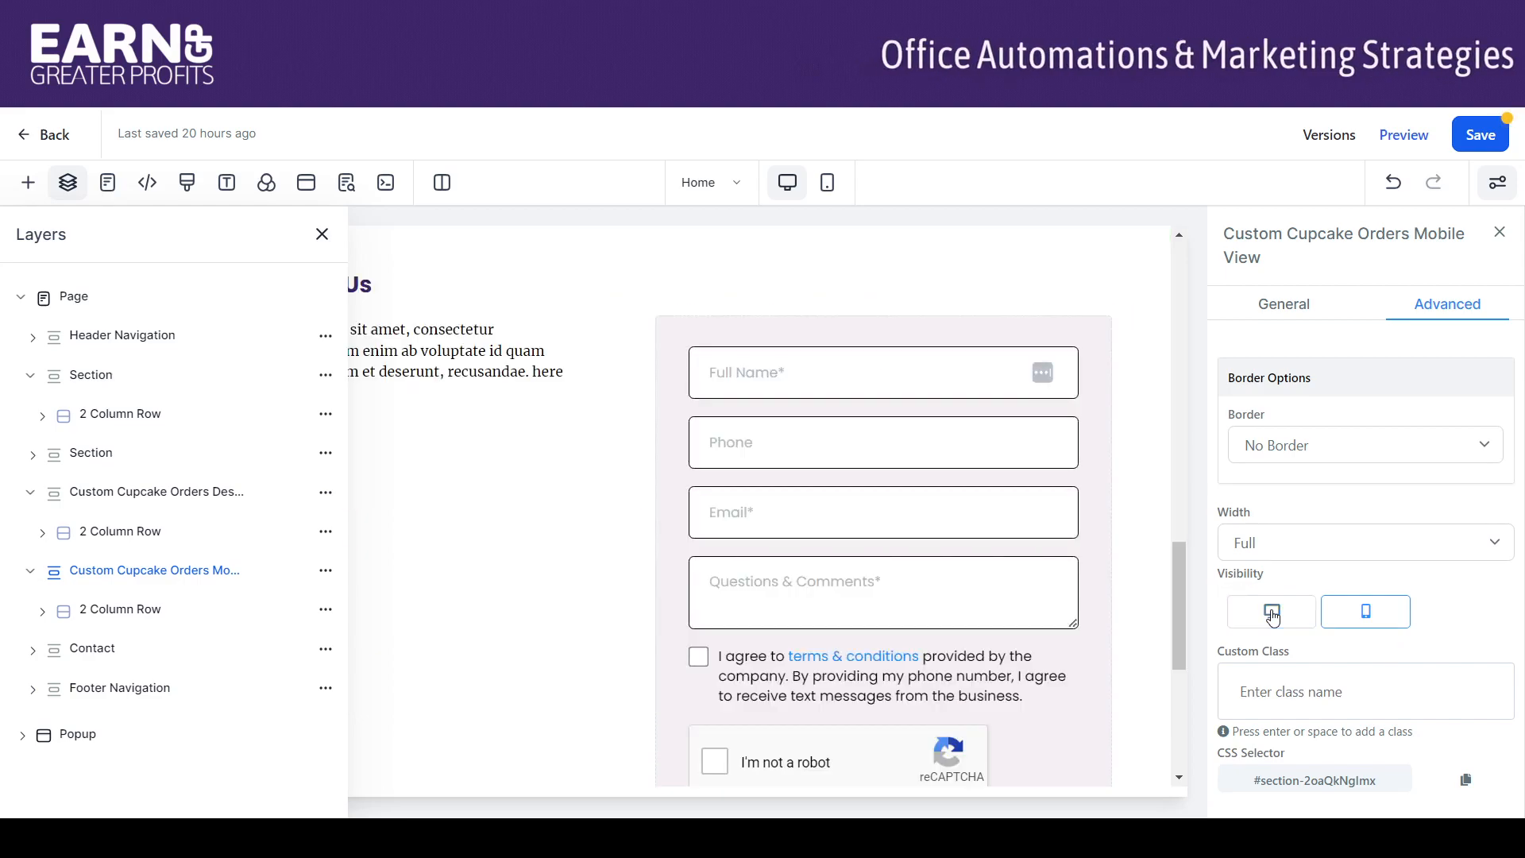
Step: Set the Custom Cupcake Orders Desktop View section's visibility to desktop only by turning off its mobile visibility
left_click_drag(1180, 583, 1171, 474)
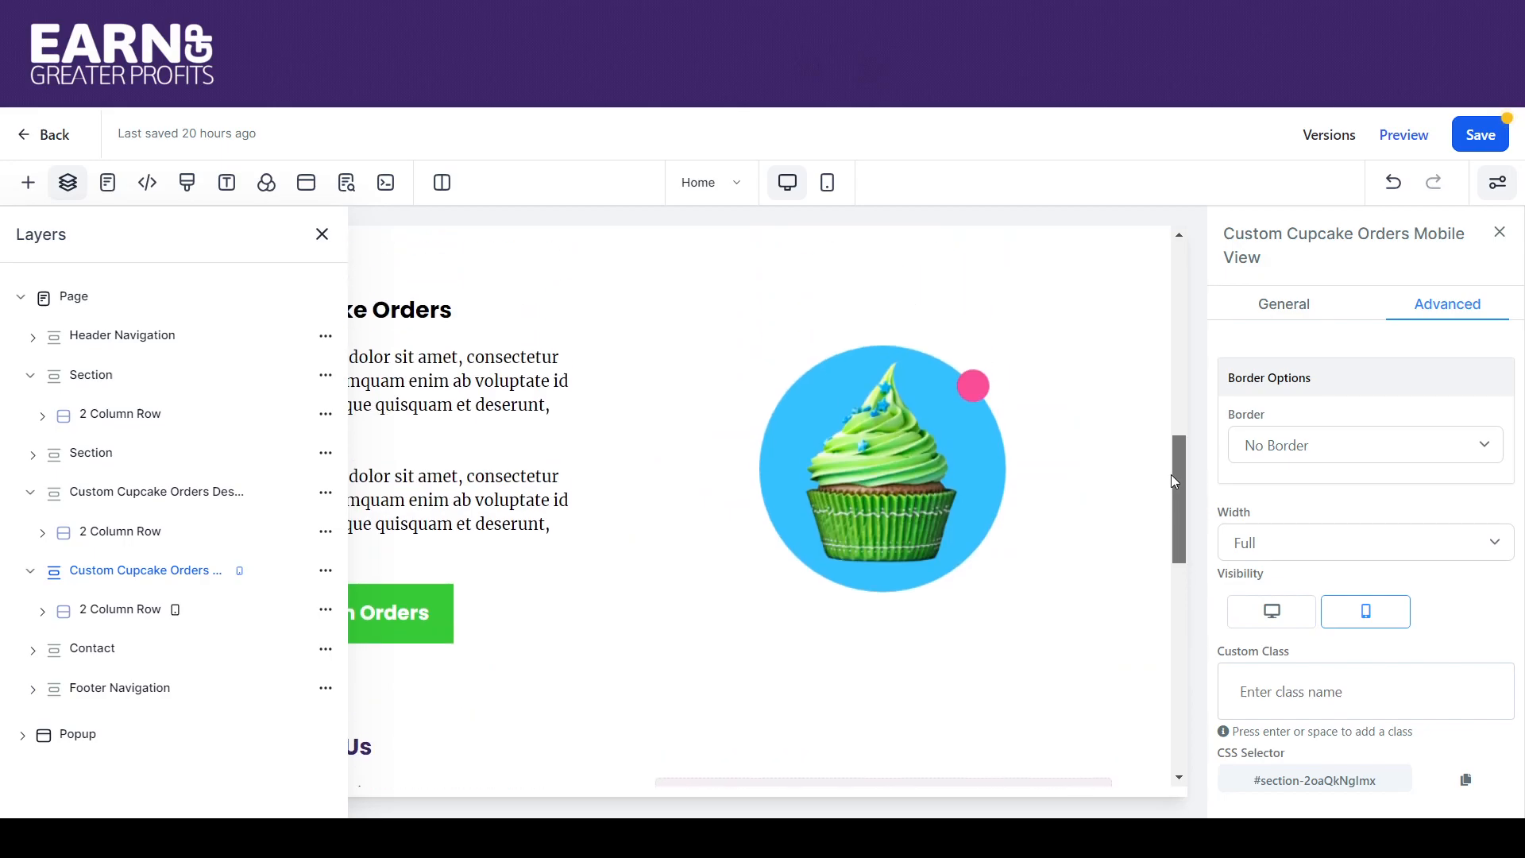
left_click(185, 499)
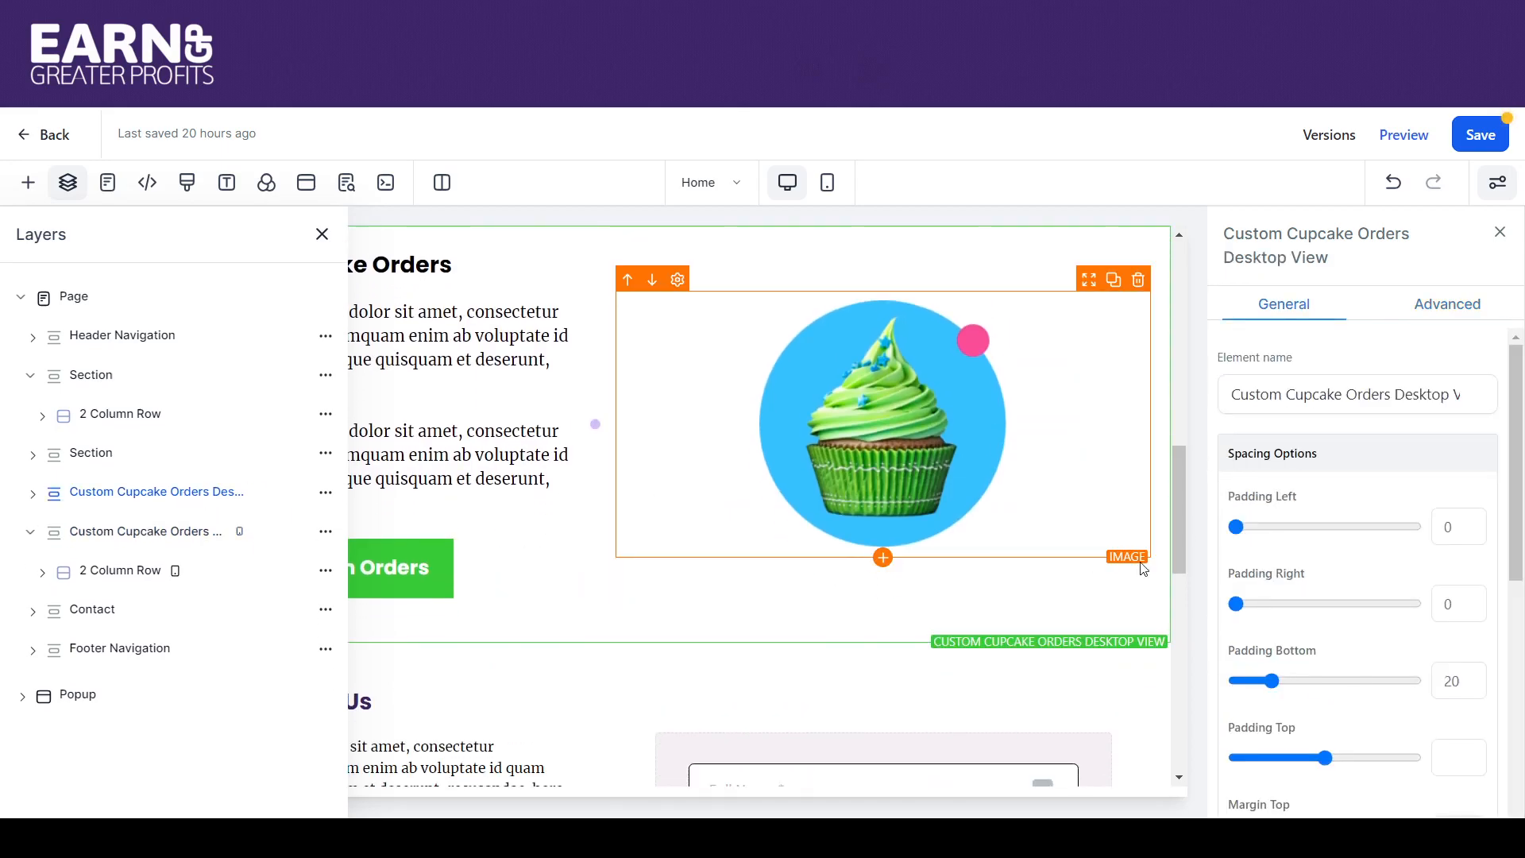
left_click(1463, 308)
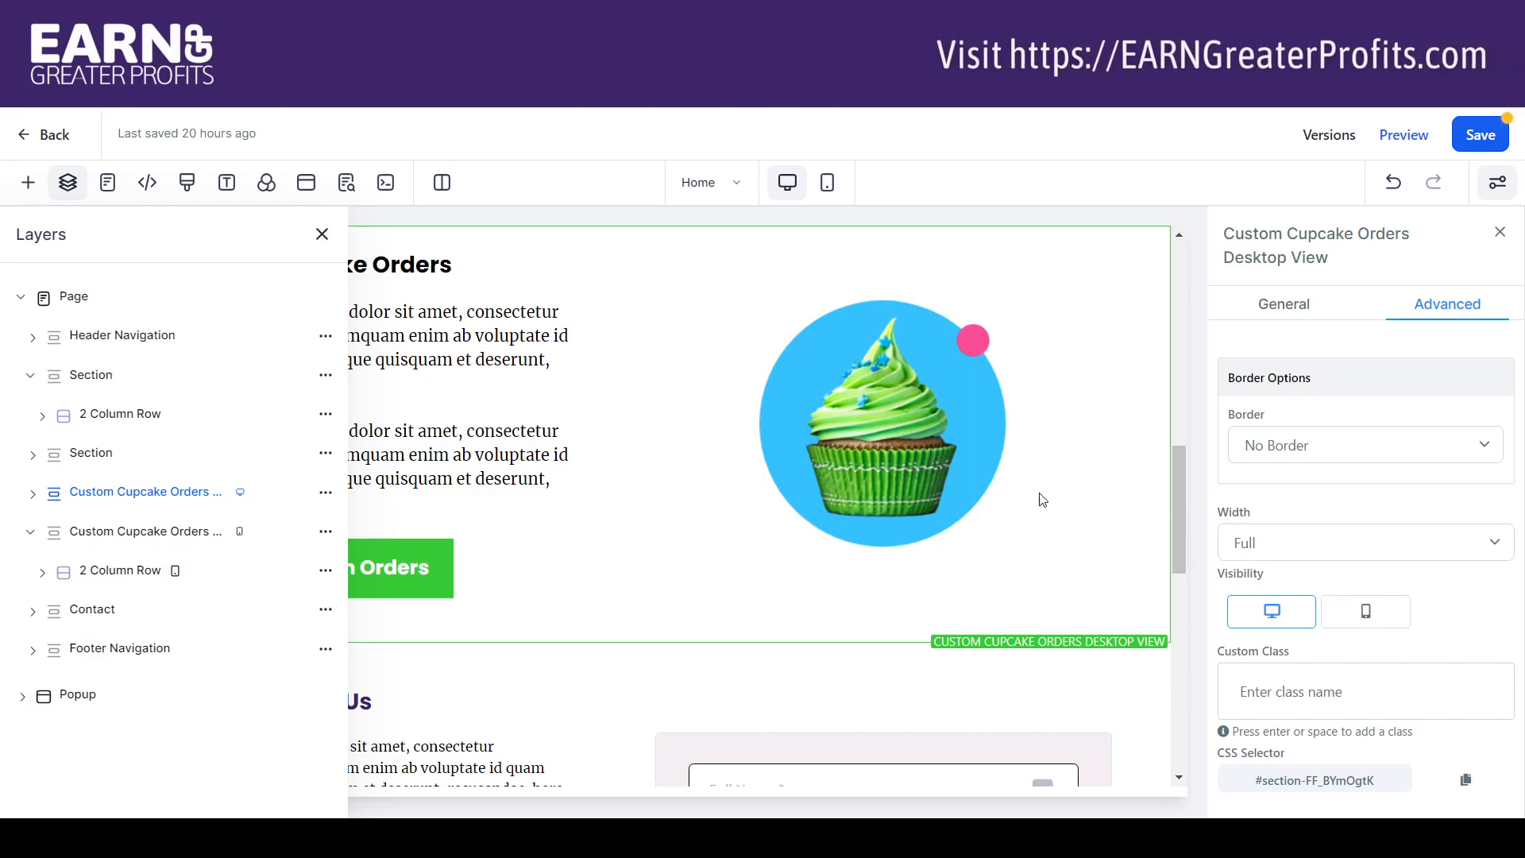
Step: Save the home page, closing the layer list and the SEO Meta Data form without editing it
left_click(322, 234)
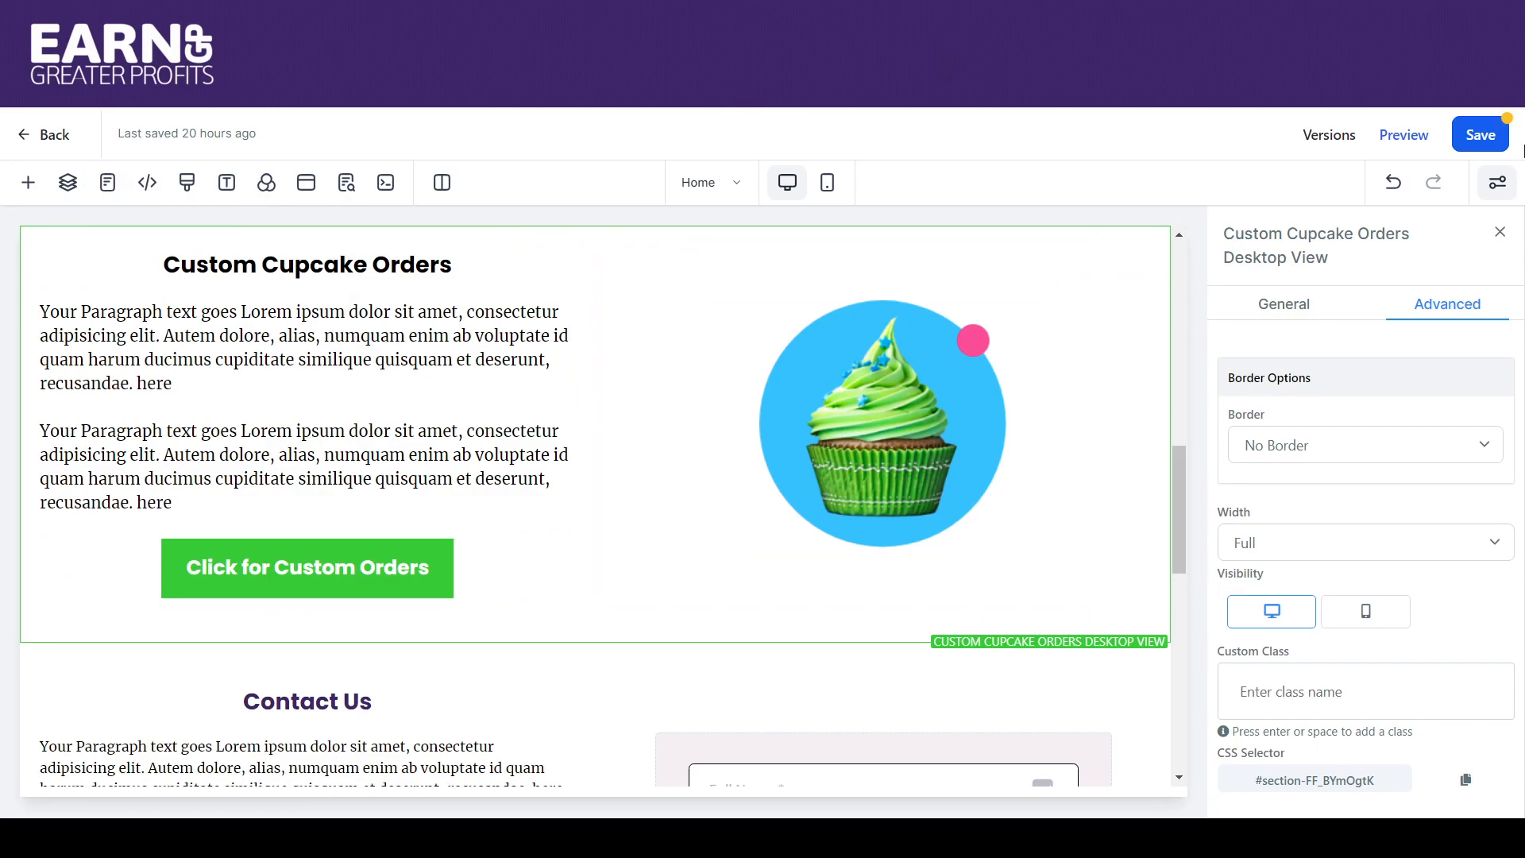
left_click(1490, 129)
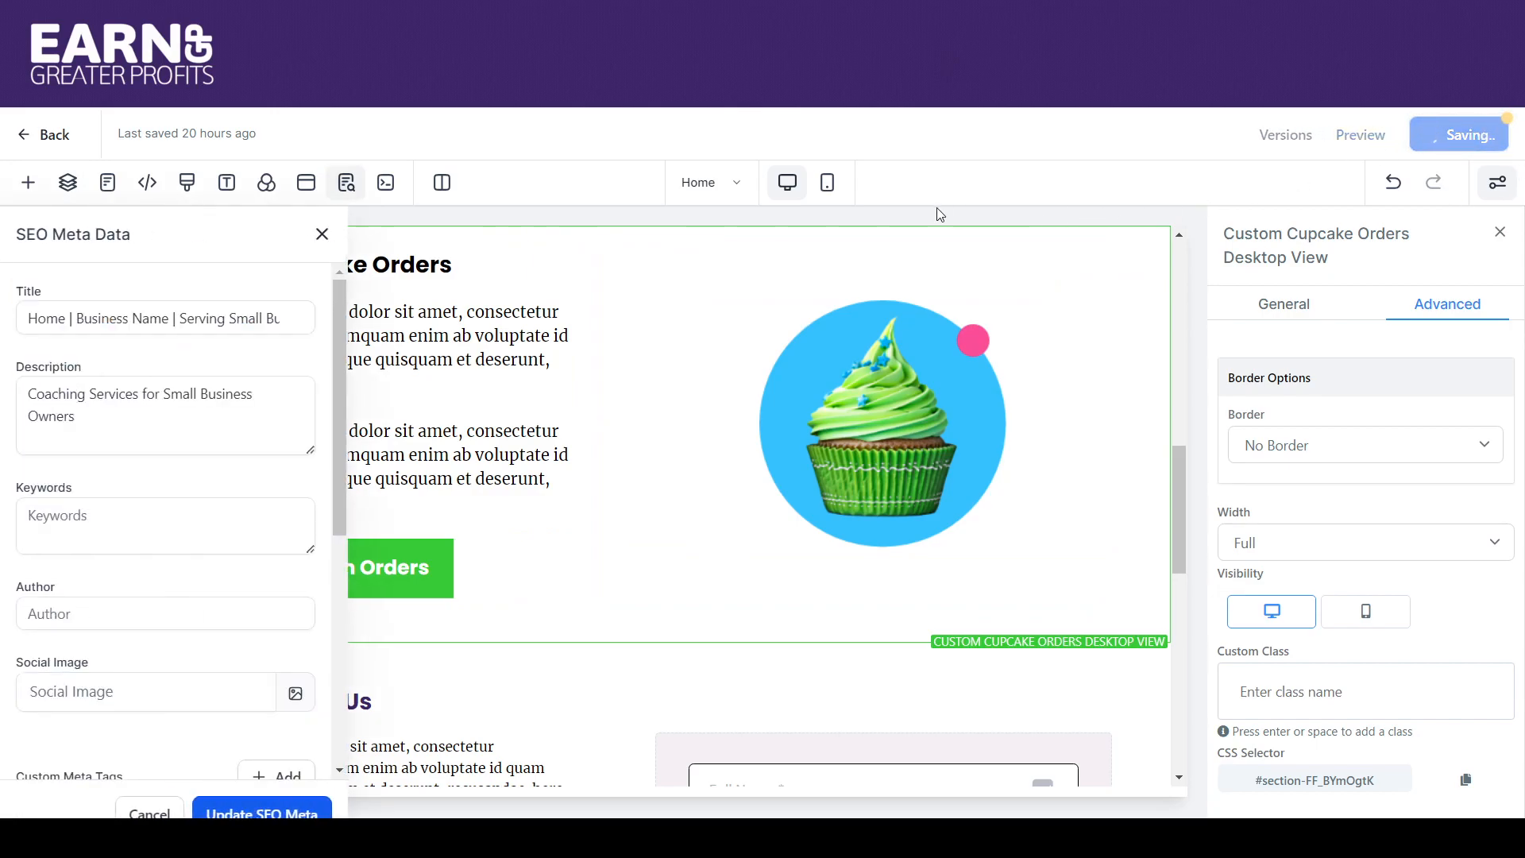
left_click(322, 234)
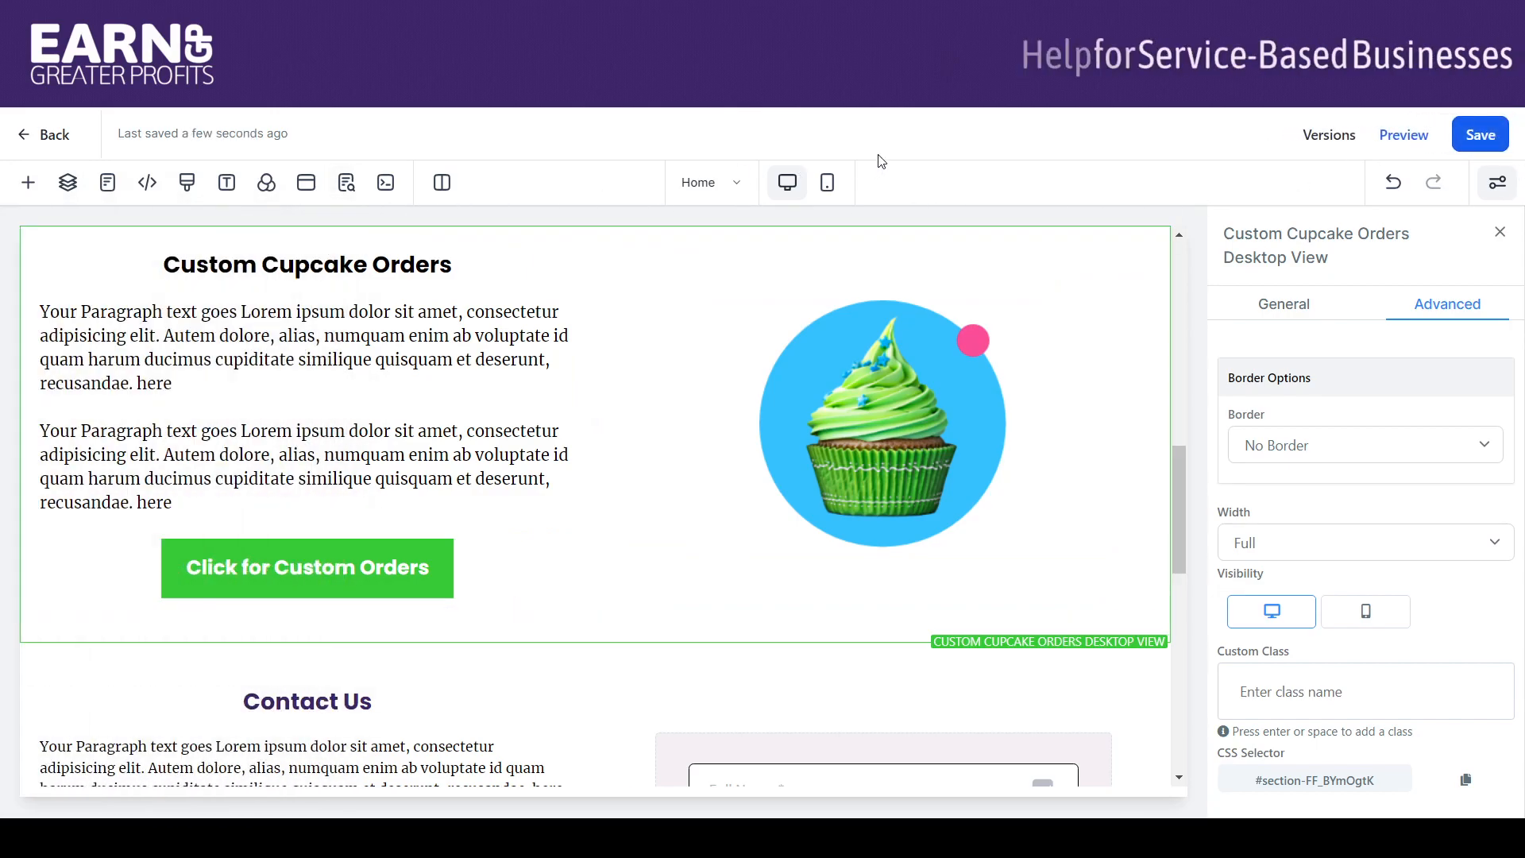
Step: Switch the home page to the mobile layout and check how the Cupcake Decorating Classes section stacks
left_click_drag(1173, 488, 1172, 411)
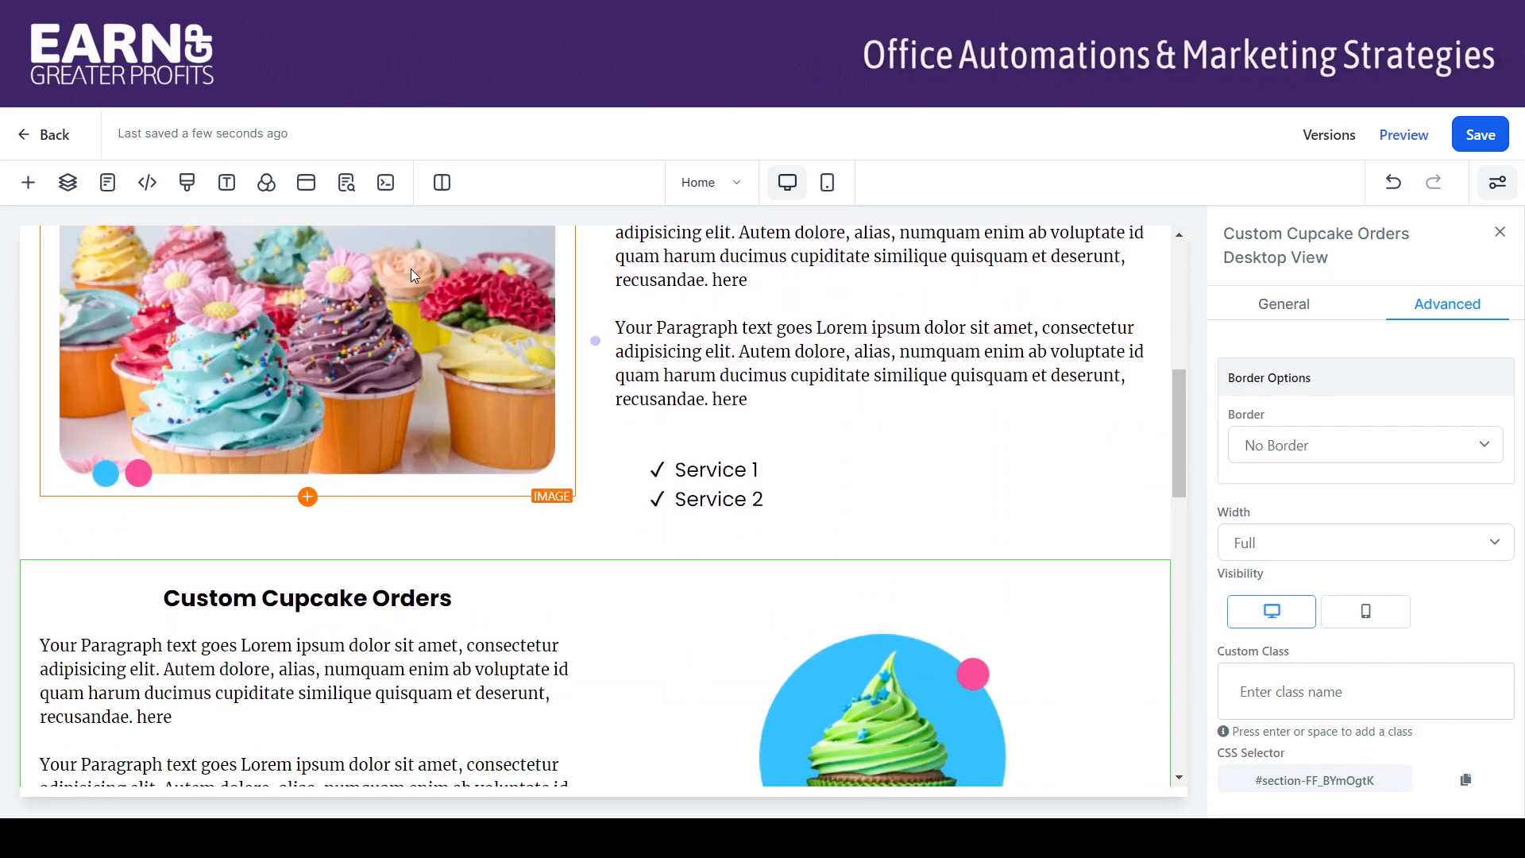
left_click(830, 188)
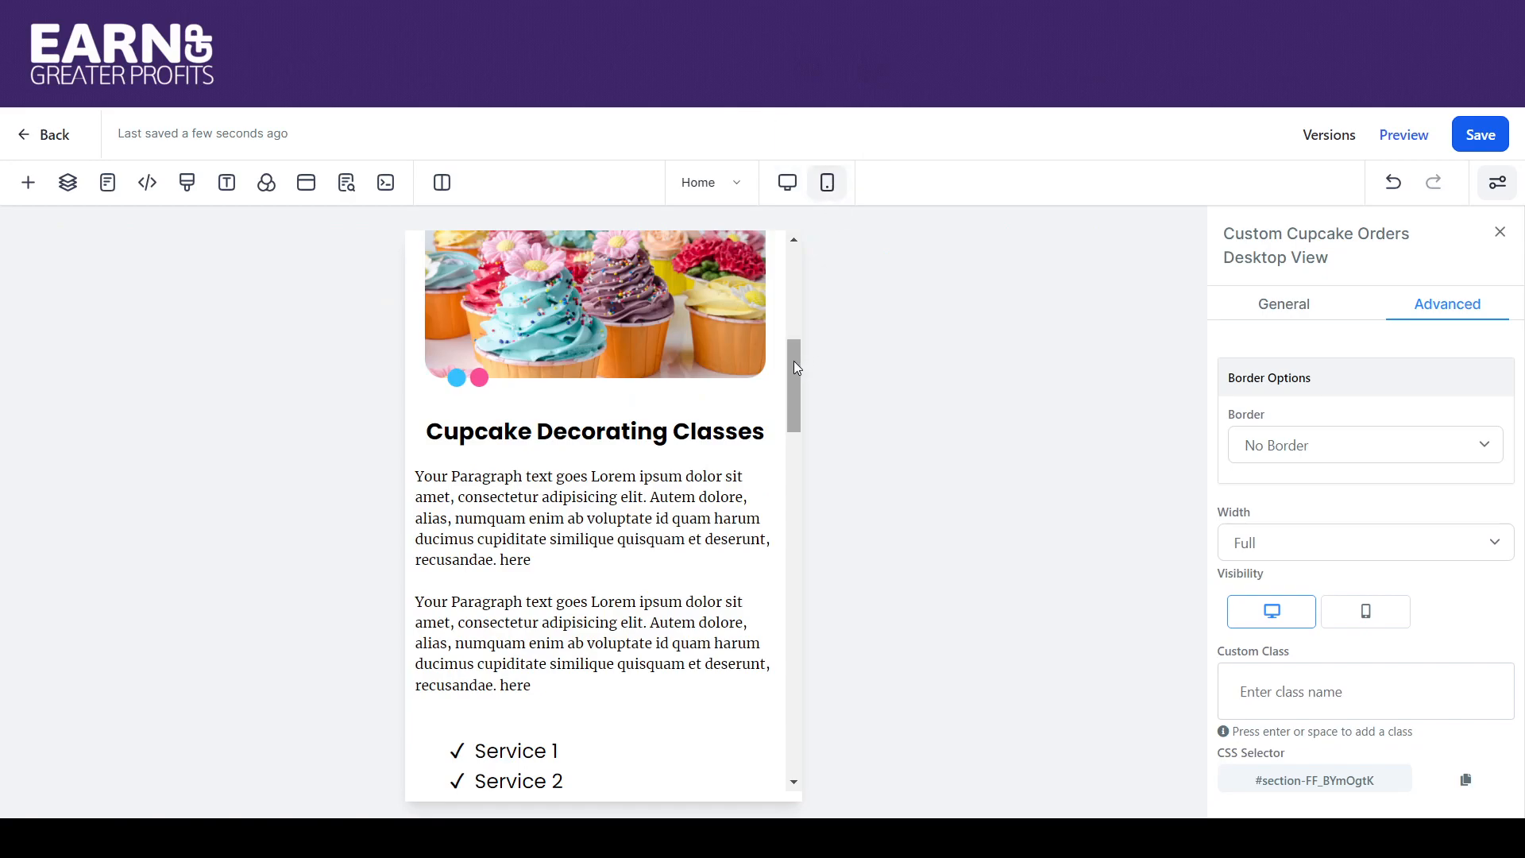
mouse_move(793, 361)
left_mouse_down()
mouse_move(793, 321)
mouse_move(798, 548)
mouse_move(773, 450)
mouse_move(775, 346)
left_mouse_up()
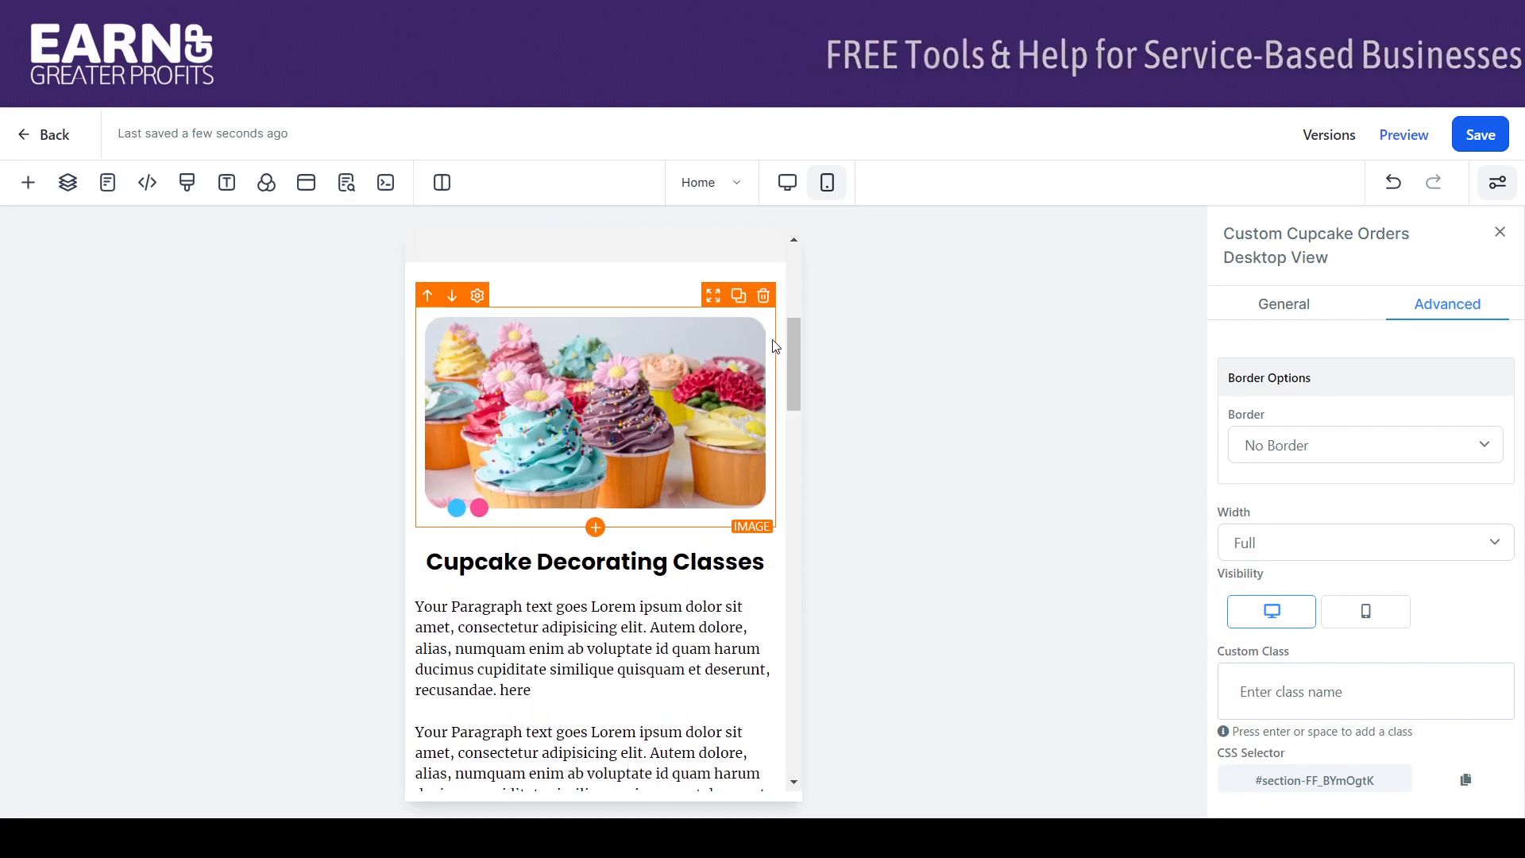